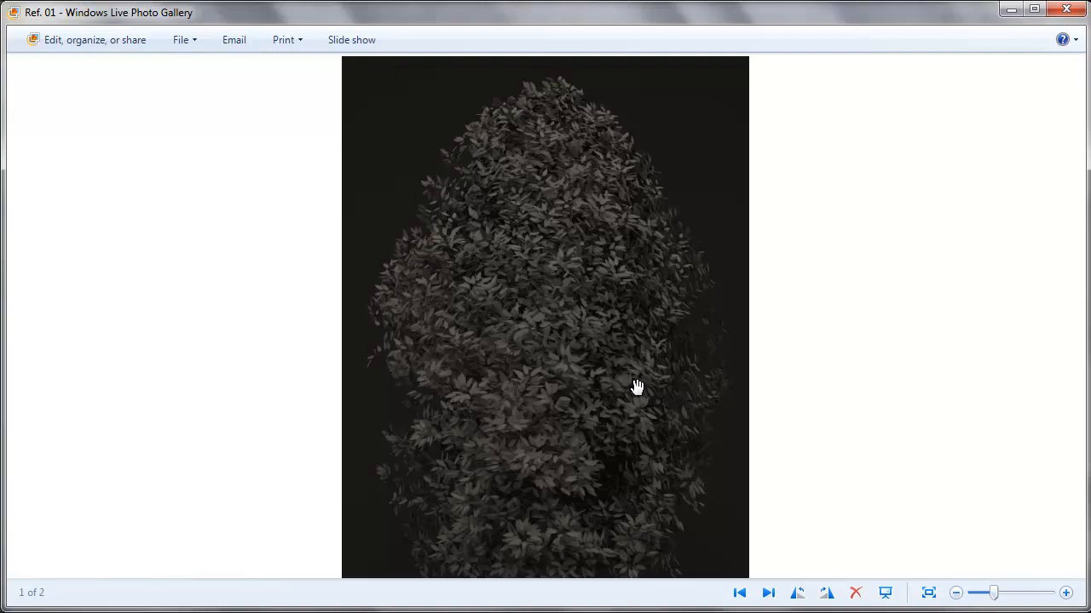
Step: Examine the two reference renders, the full tree in Ref. 01 and the garden scene in Ref. 02
drag(640, 432, 665, 222)
scroll(664, 344, down, 1)
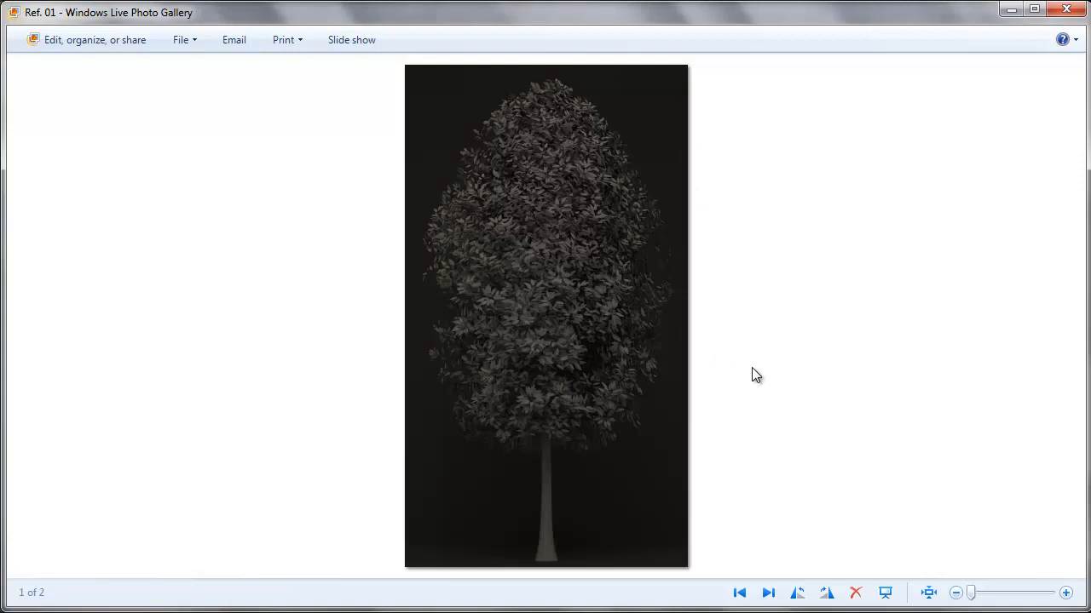
key(Right)
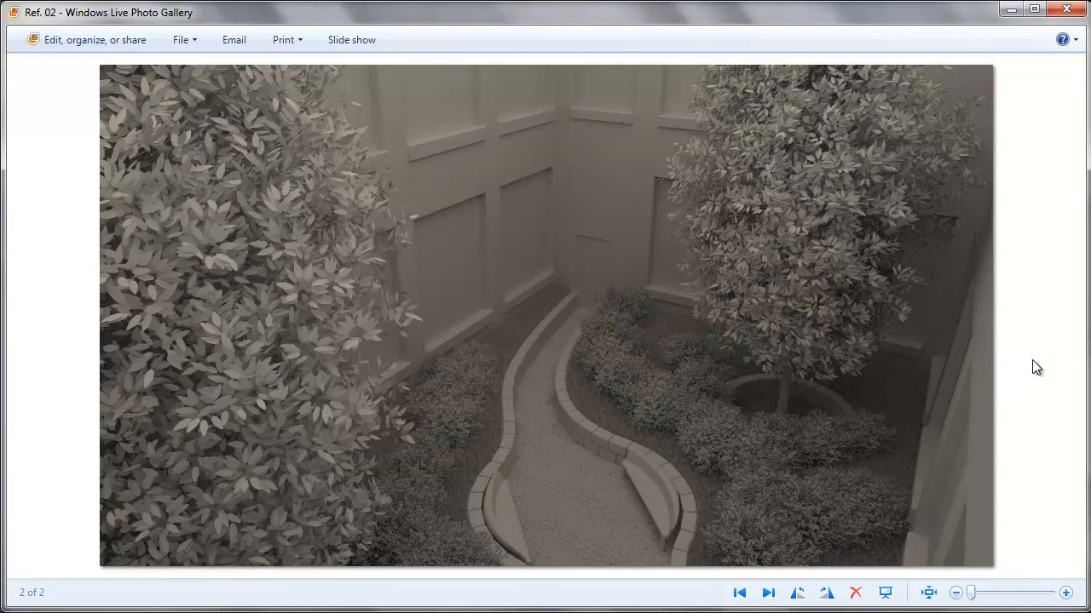
key(Left)
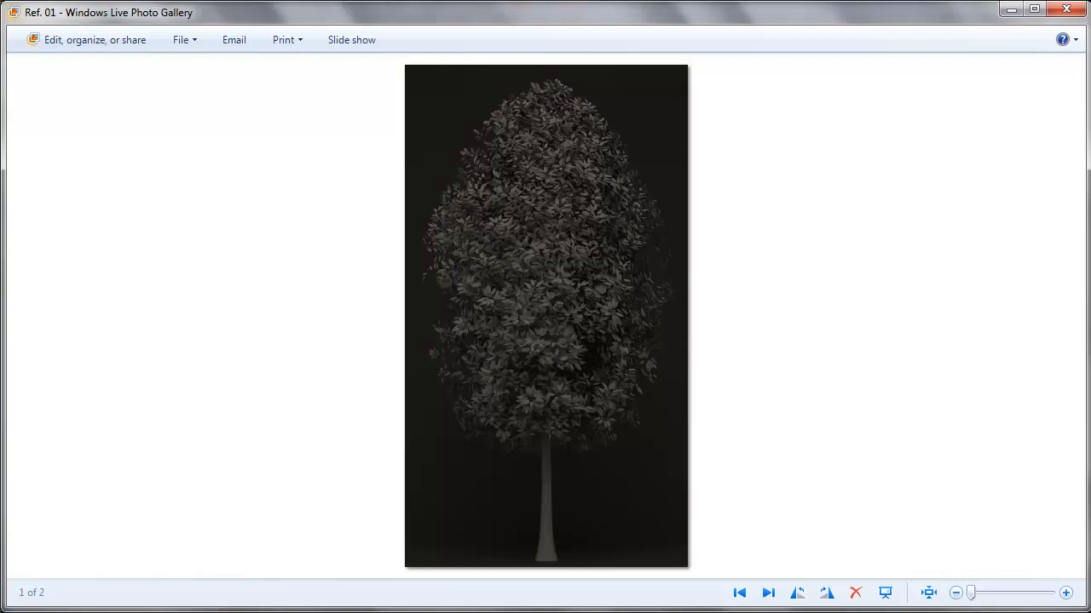
Step: Switch to the Arbaro program folder, select the arbaro executable jar file and bring up the Arbaro tree generator
click(127, 612)
click(337, 328)
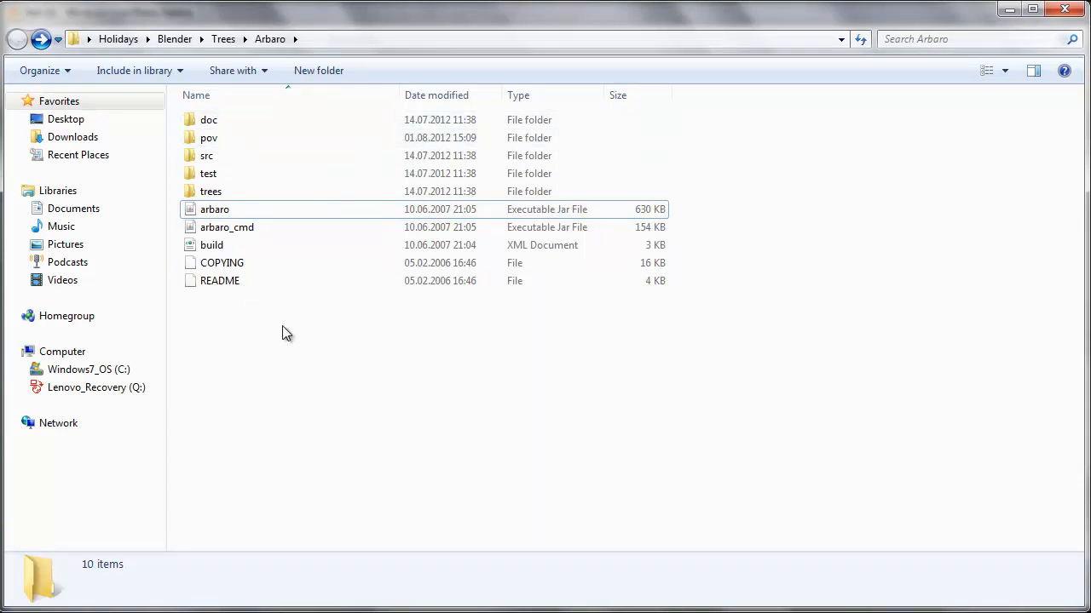
click(209, 213)
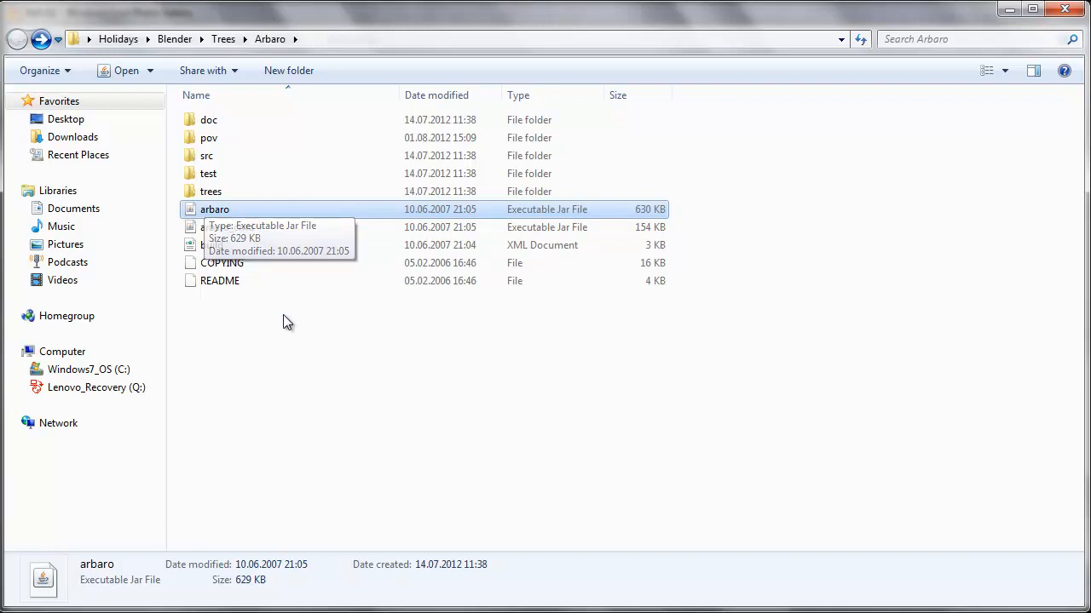
click(388, 611)
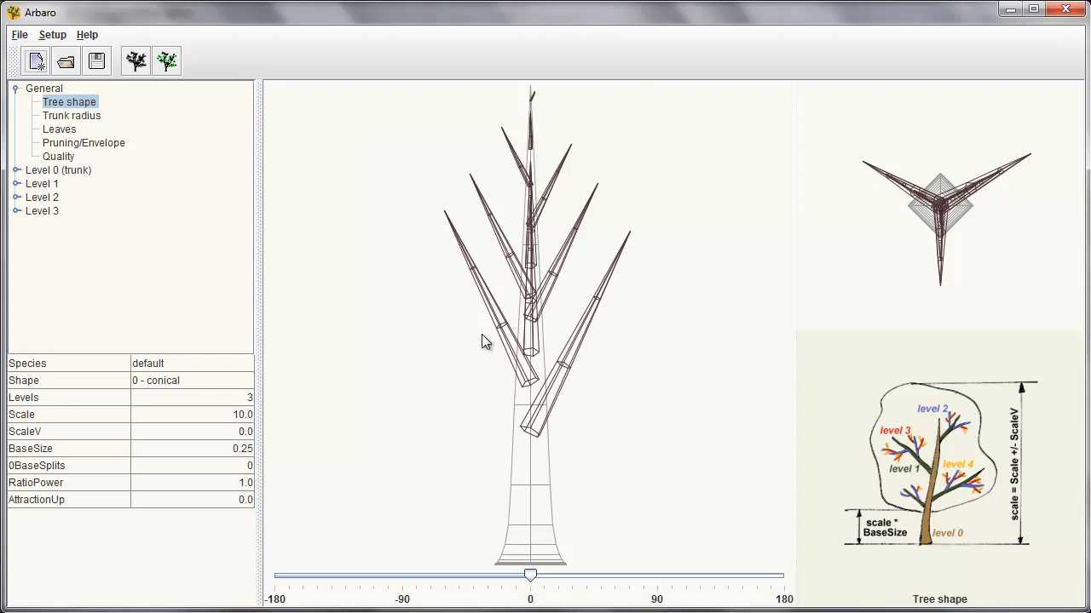
Step: Rotate the tree preview slightly and expand the General and Level 0 to Level 3 parameter groups
click(16, 89)
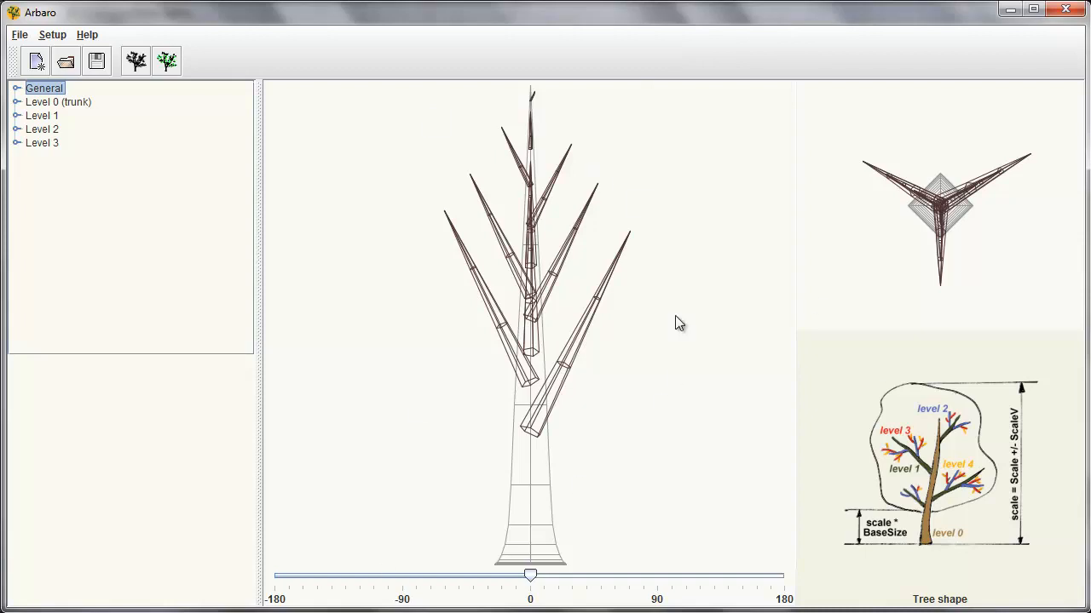
mouse_move(530, 576)
mouse_down()
mouse_move(386, 585)
mouse_move(716, 587)
mouse_move(324, 579)
mouse_move(762, 584)
mouse_move(533, 583)
mouse_up()
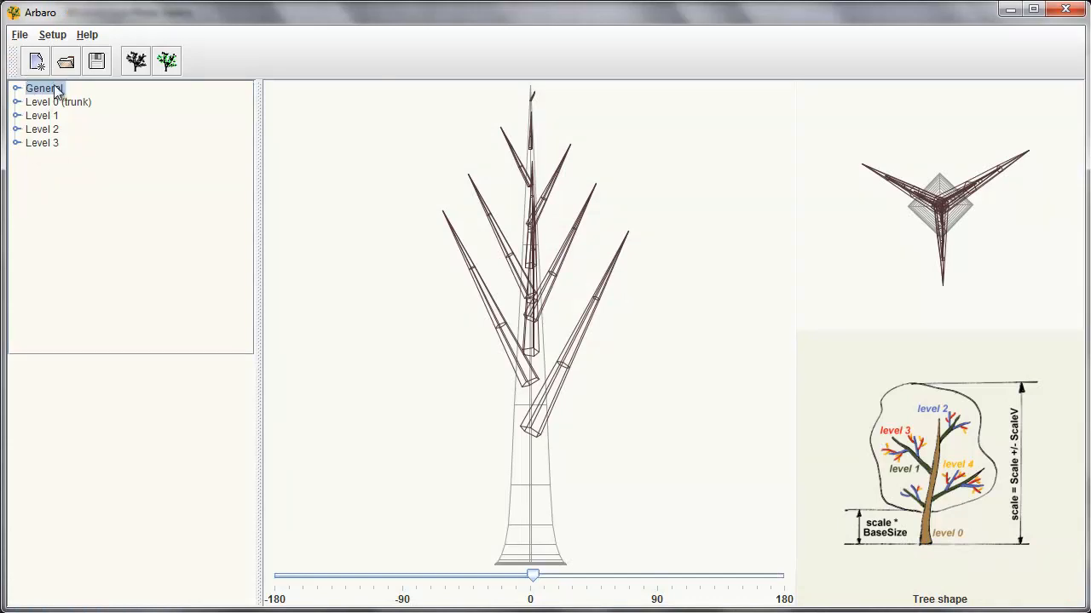
click(16, 89)
click(16, 171)
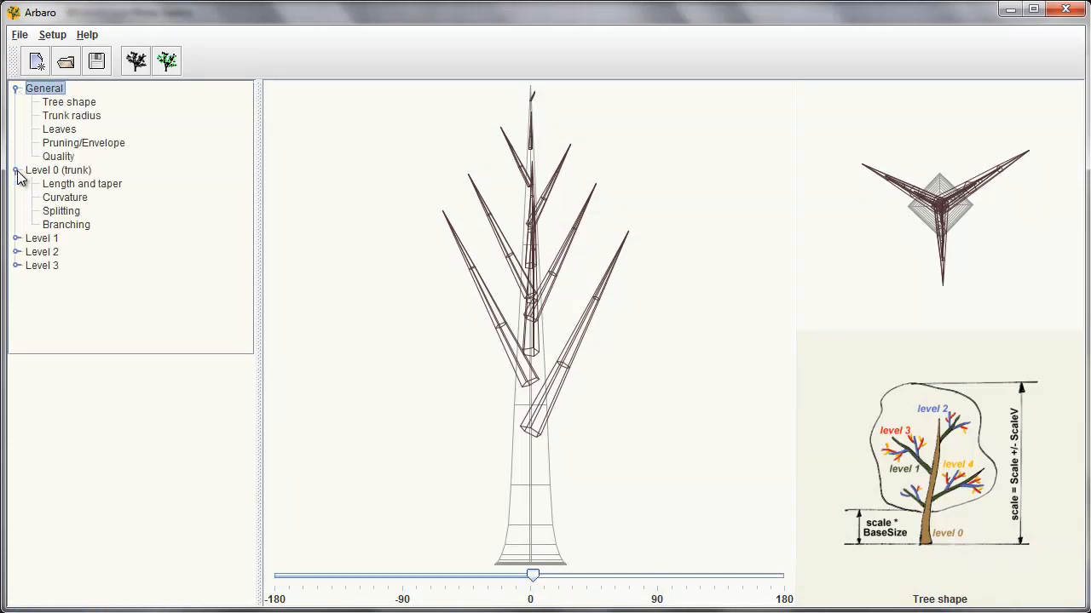
click(15, 239)
click(15, 306)
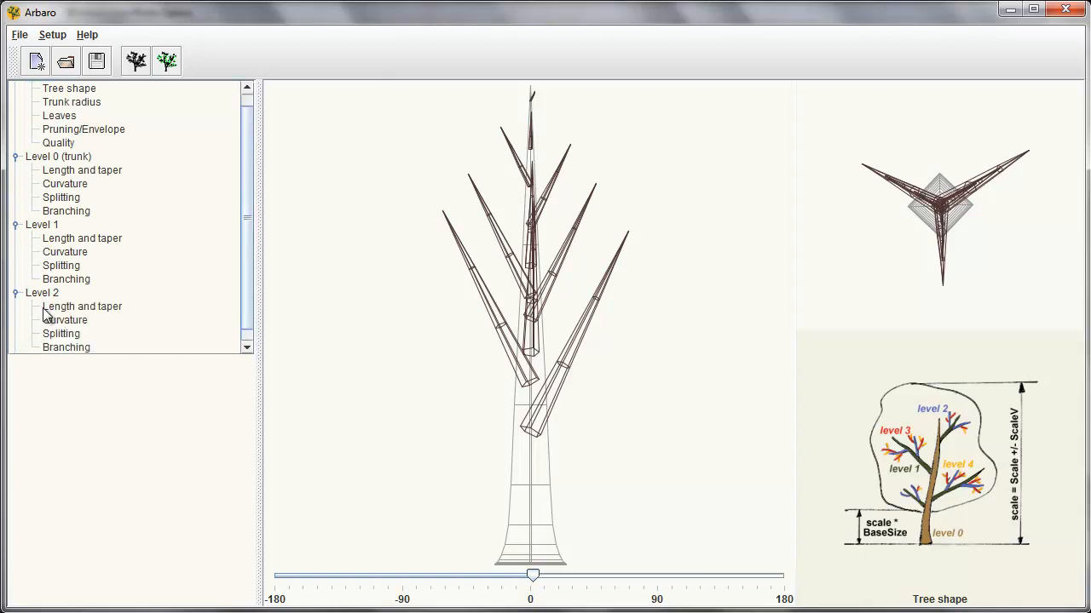
scroll(25, 340, down, 1)
click(15, 348)
scroll(94, 299, up, 2)
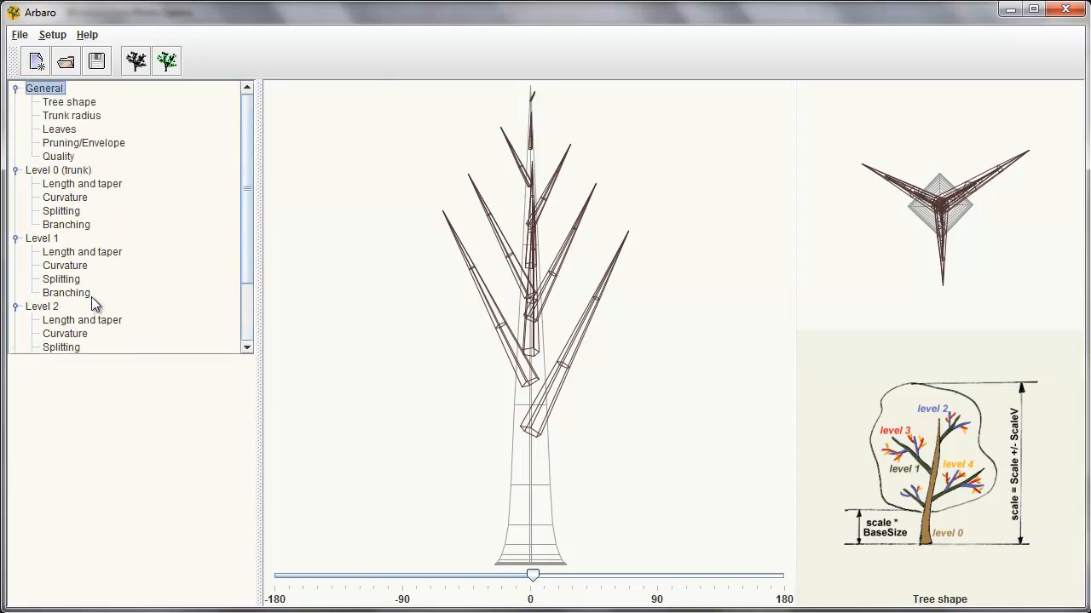
scroll(71, 235, down, 2)
scroll(73, 253, up, 2)
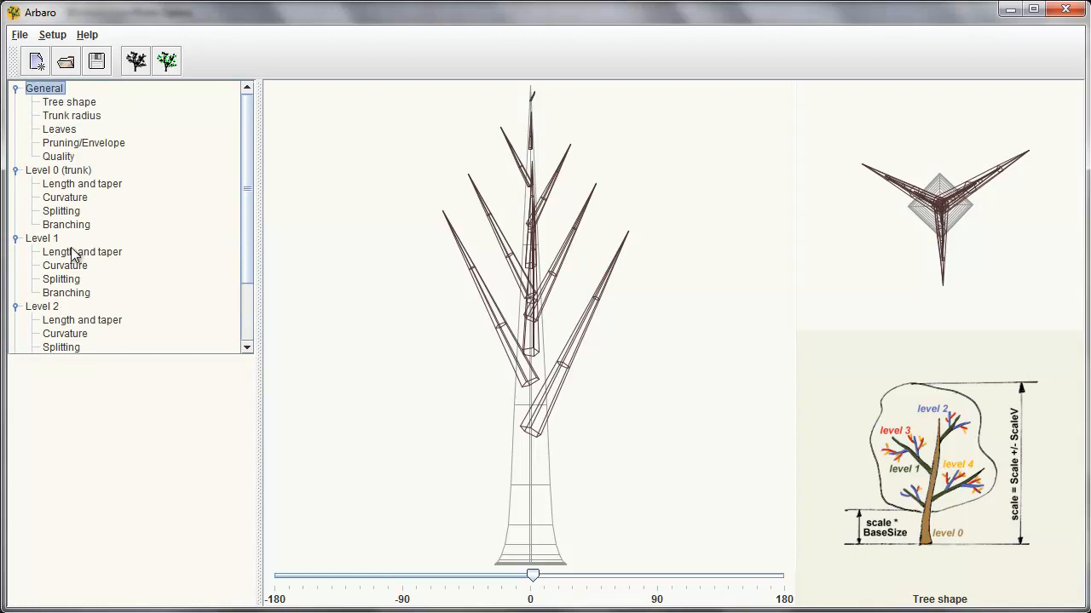
Step: View the trunk's length and taper parameters, and return to the General group
click(78, 186)
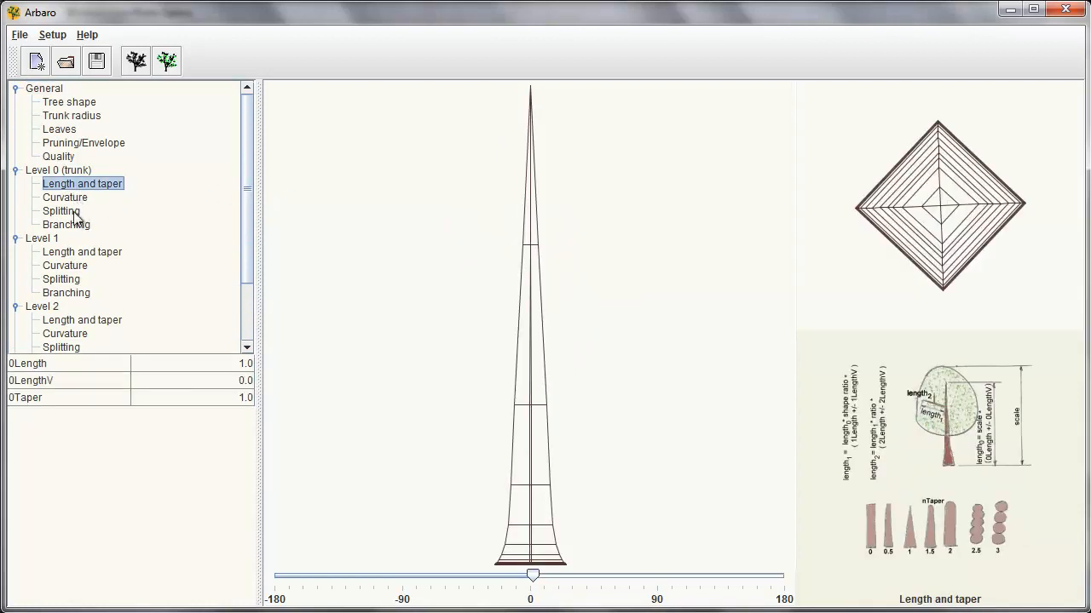
click(52, 90)
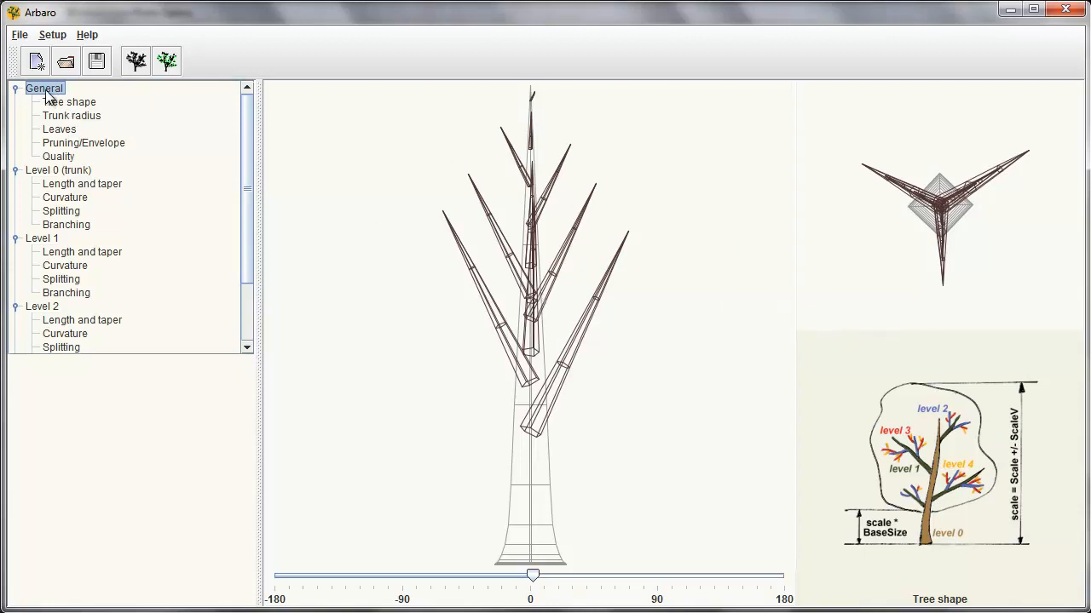
Step: Set the species name to Tutorial in the general tree shape parameters
click(68, 104)
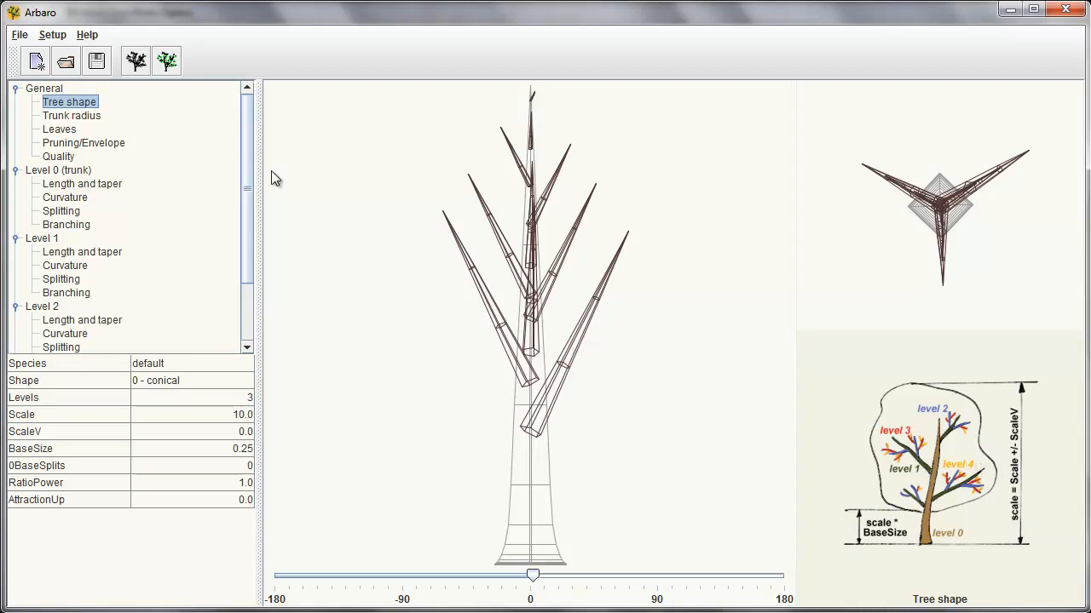
click(189, 363)
drag(189, 363, 133, 366)
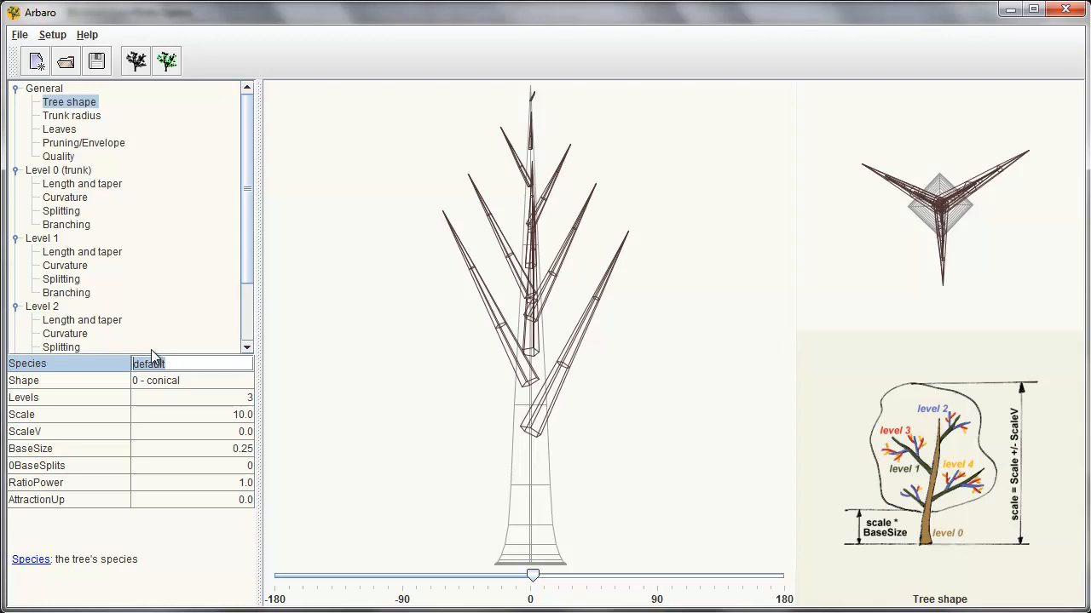
text(Tutorial)
key(Return)
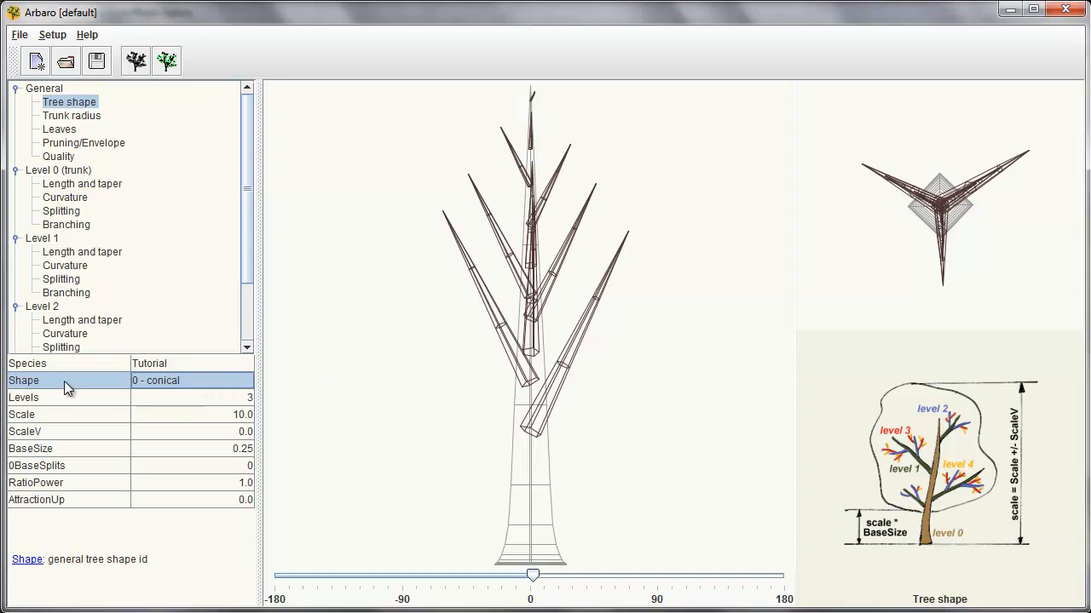
Step: Set the tree's general shape to envelope
click(232, 380)
scroll(221, 437, down, 1)
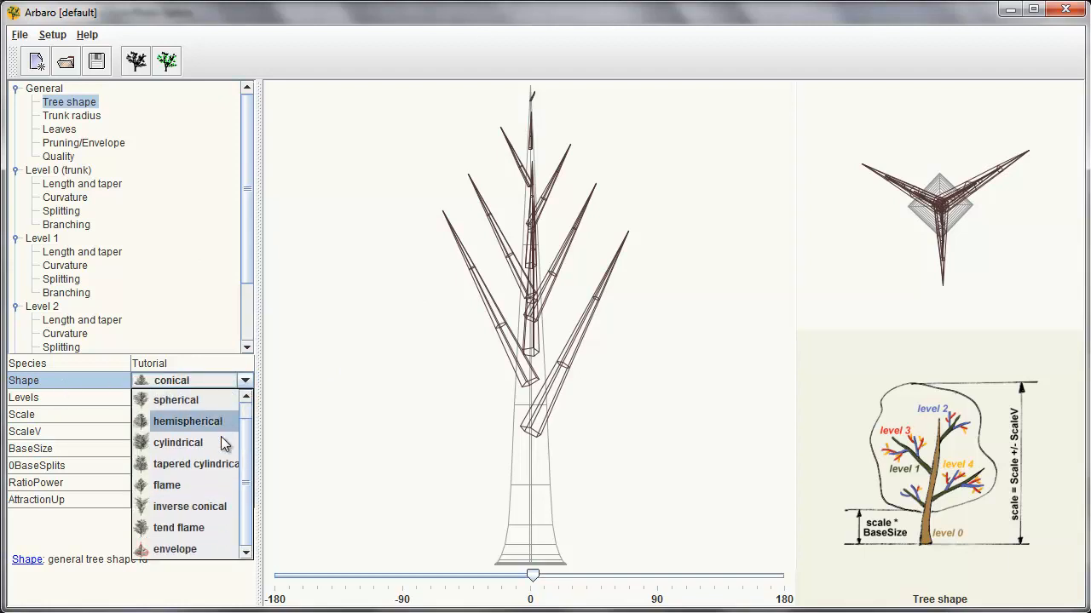
click(173, 548)
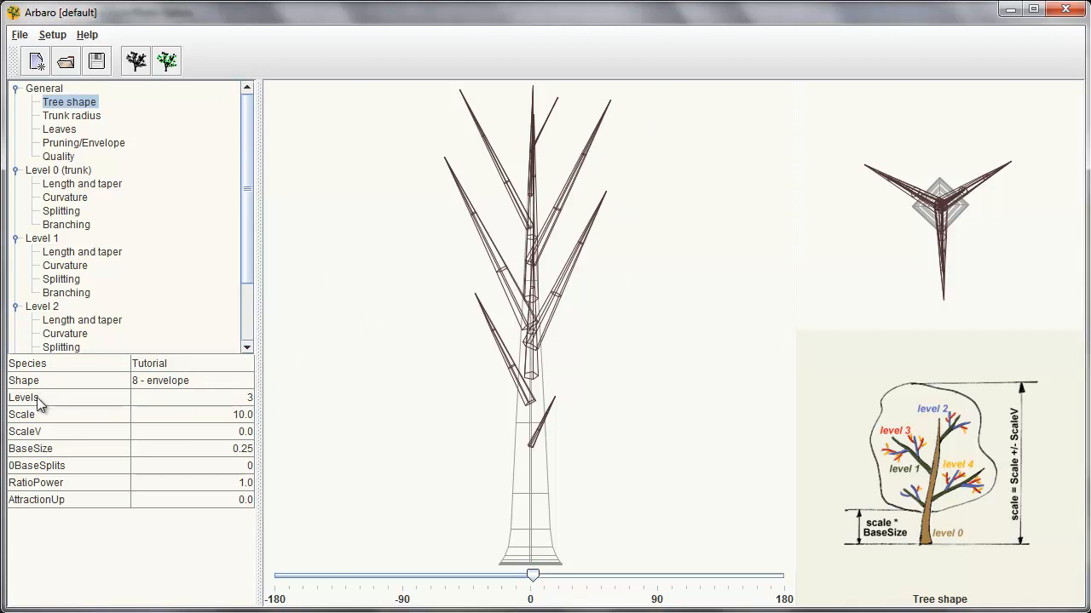
Step: Set the tree's Levels of recursion to 4
click(188, 398)
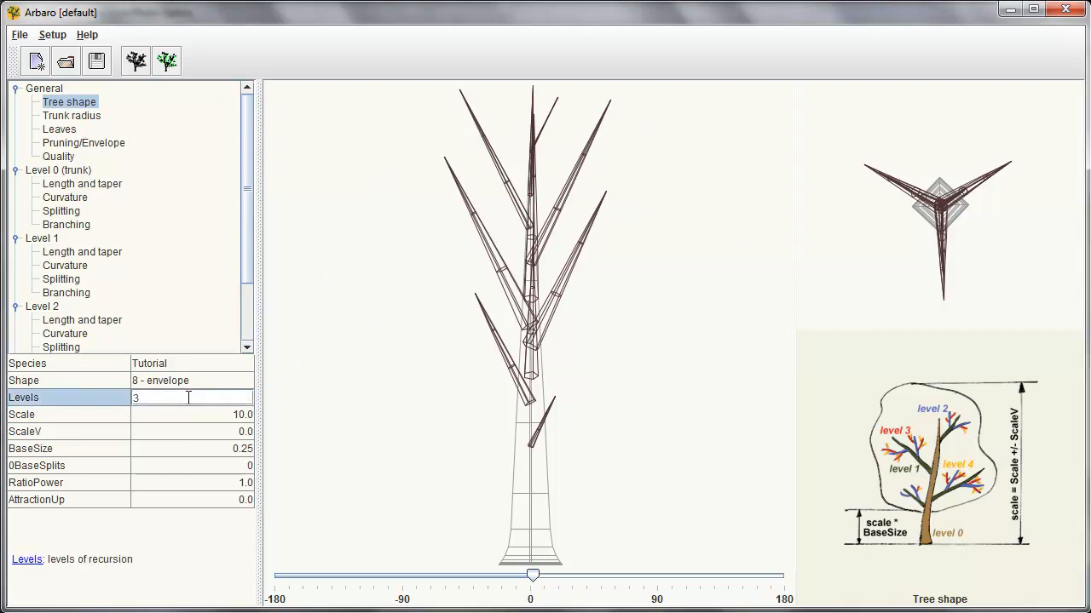
text(4)
key(Return)
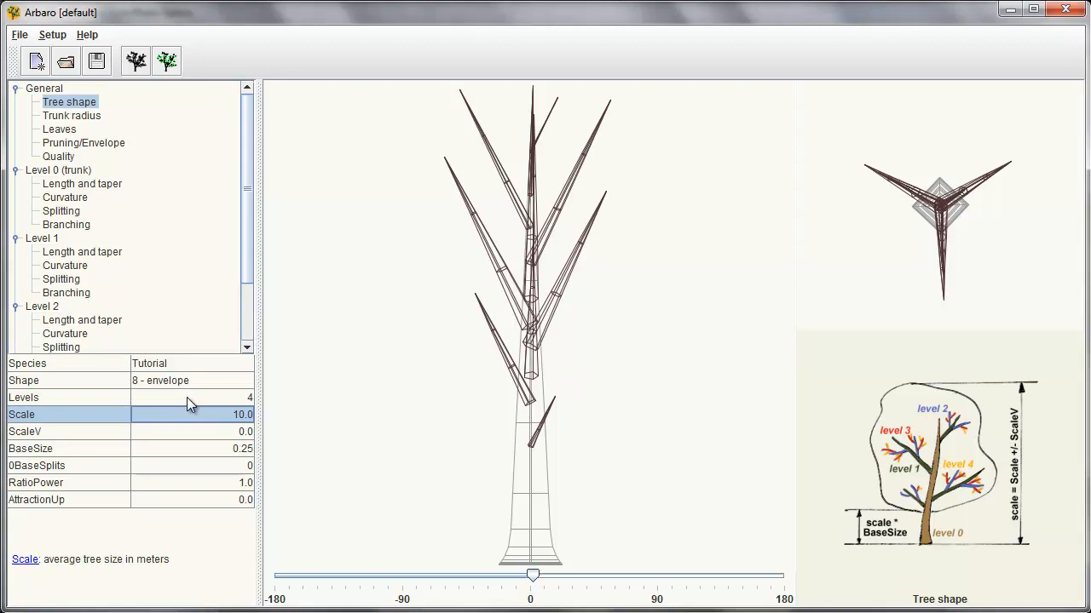
double_click(187, 397)
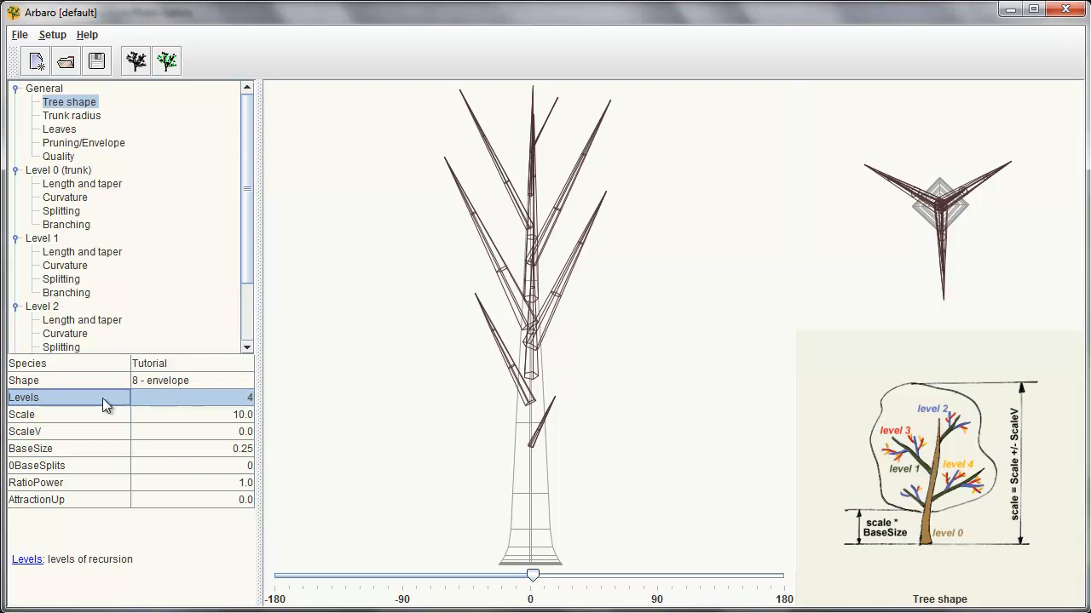
Step: Widen the parameter area and read the full description of the Scale parameter
click(76, 410)
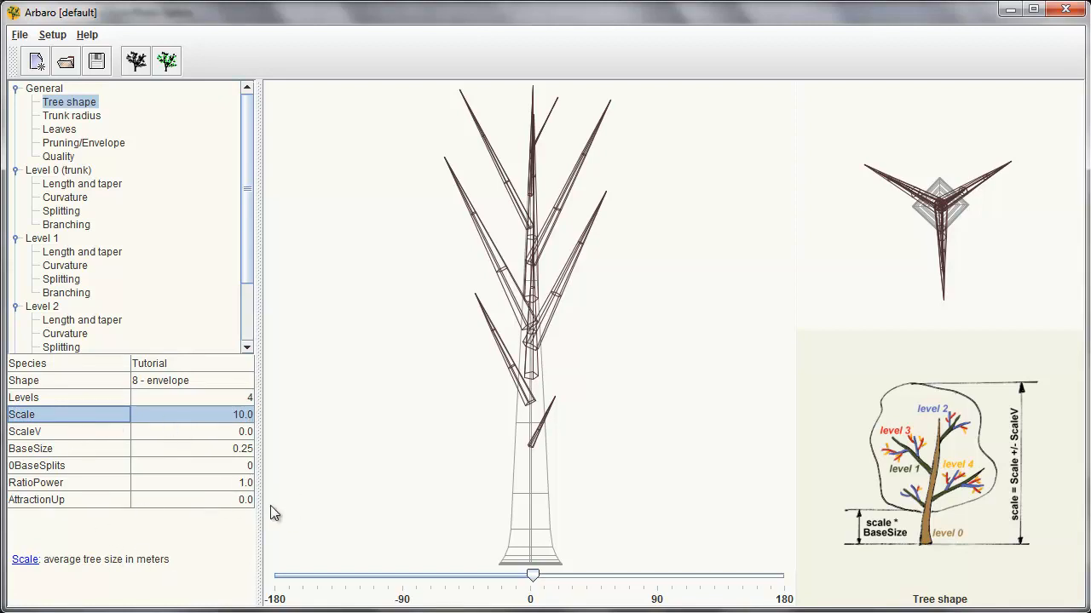
drag(260, 500, 298, 500)
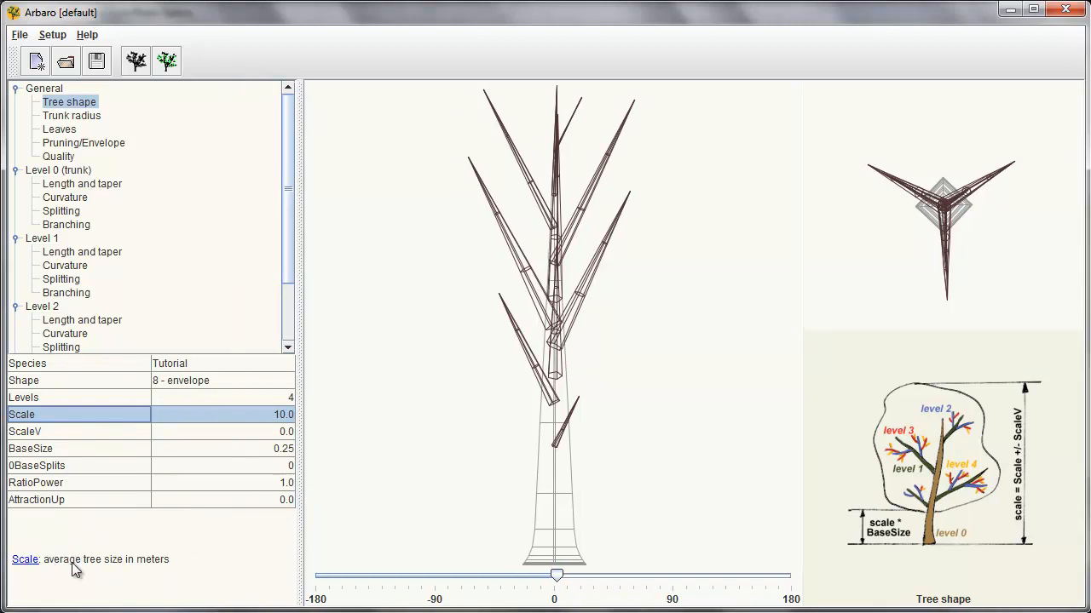
click(127, 556)
drag(256, 499, 333, 289)
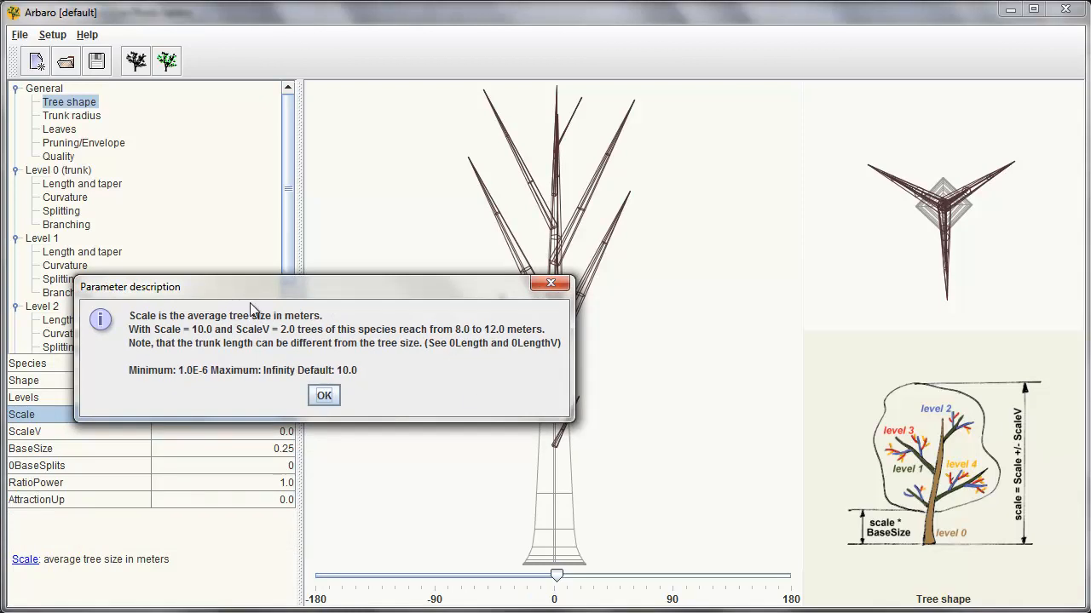
drag(329, 290, 370, 339)
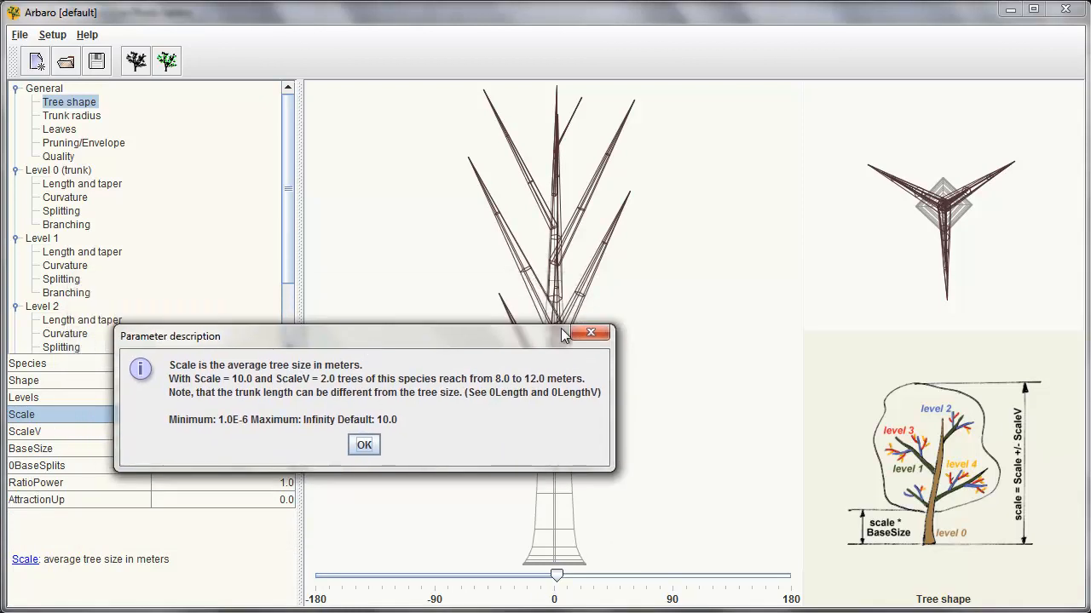
click(591, 333)
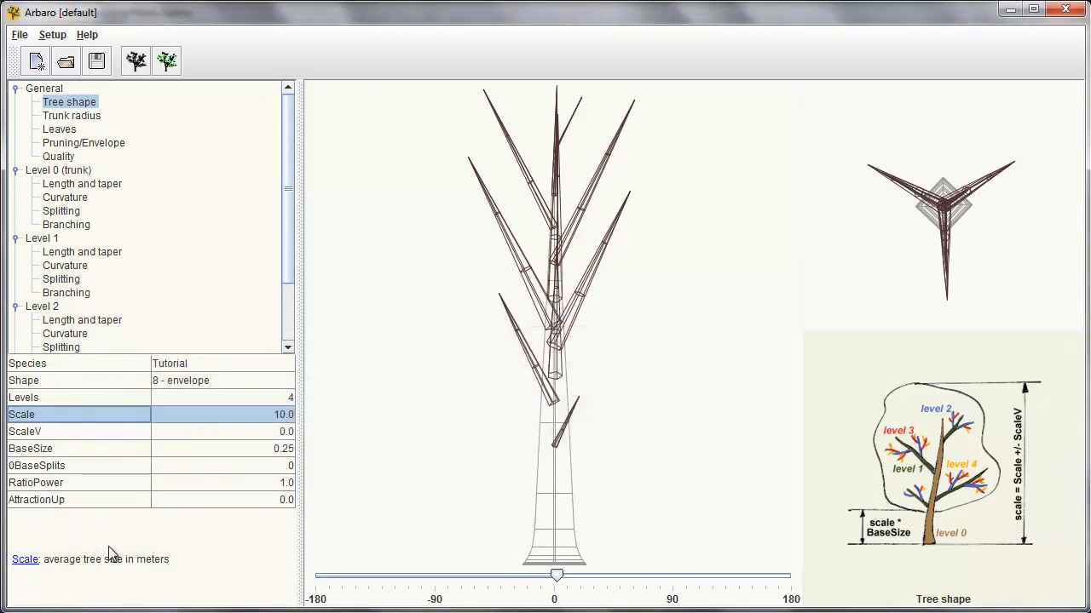
Step: Set the tree size variation ScaleV to 0.1
click(65, 430)
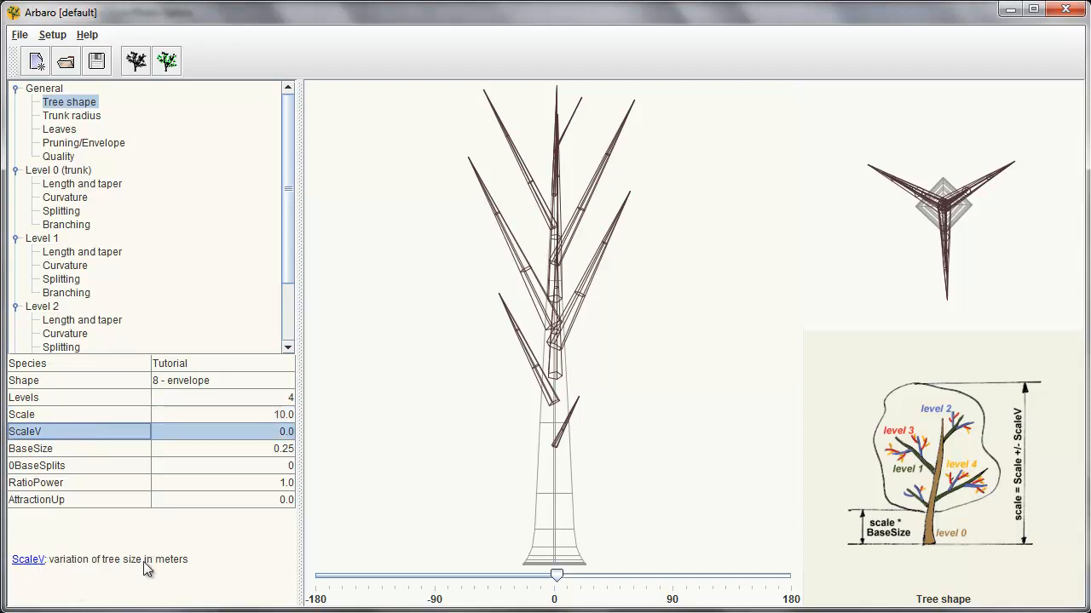
double_click(230, 432)
key(BackSpace)
text(1)
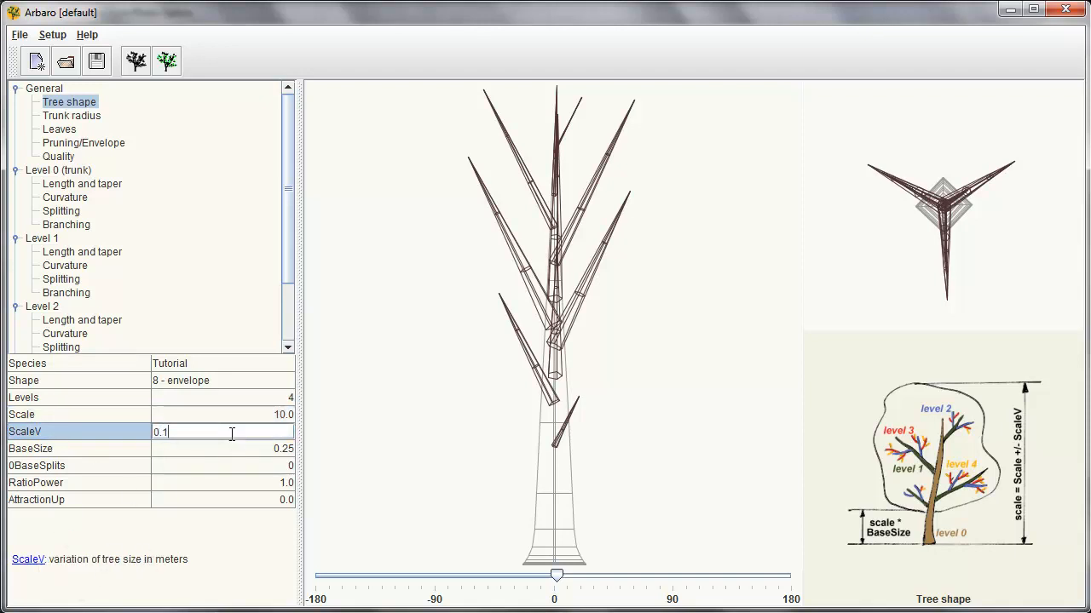
key(Return)
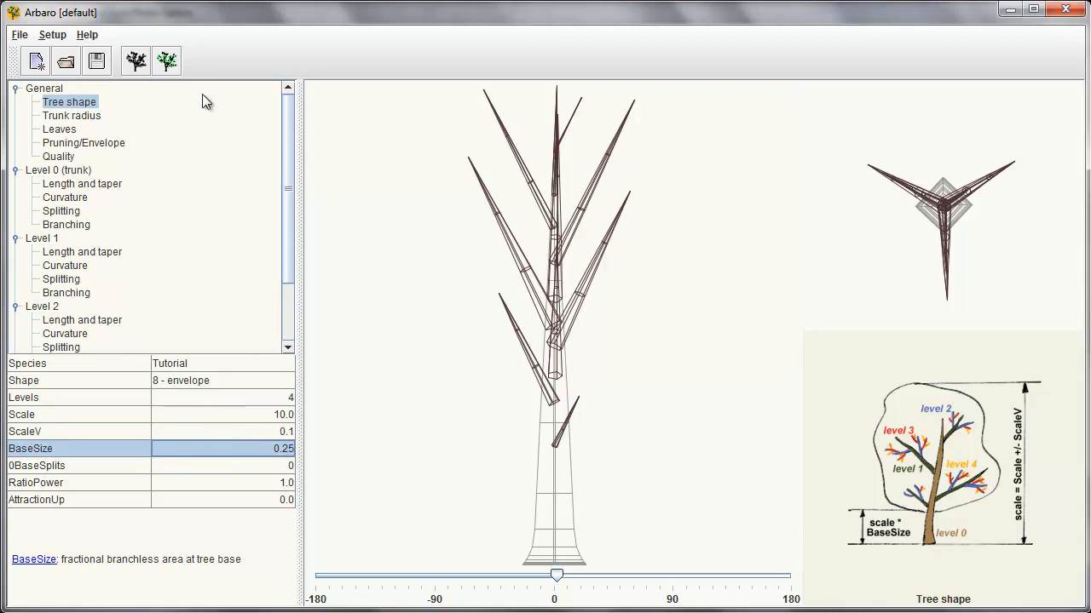
Step: Set BaseSize, the branchless fraction at the tree's base, to 0.3
click(74, 450)
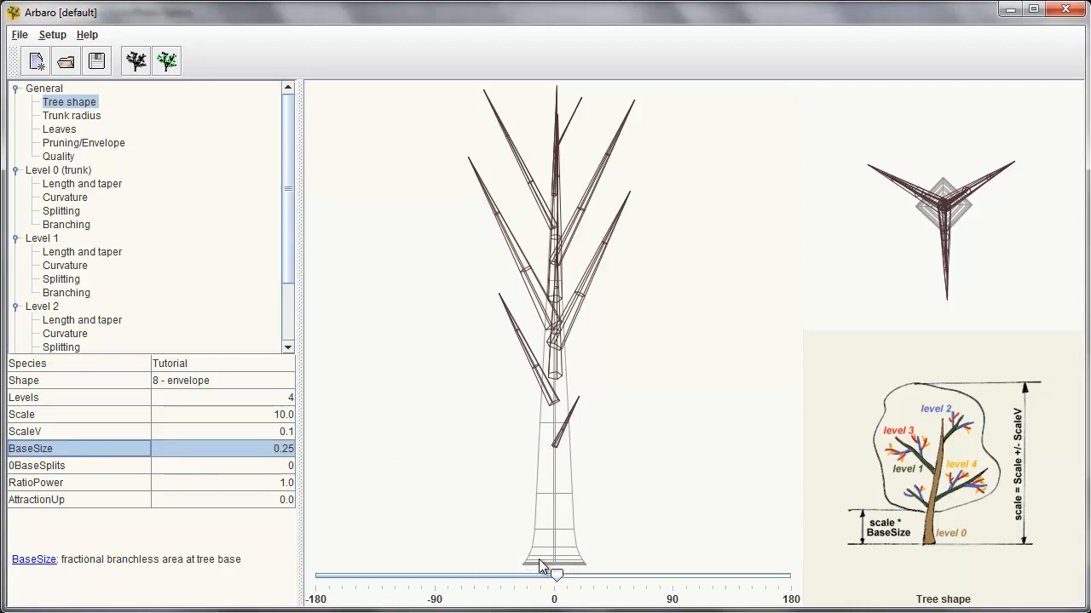
double_click(206, 449)
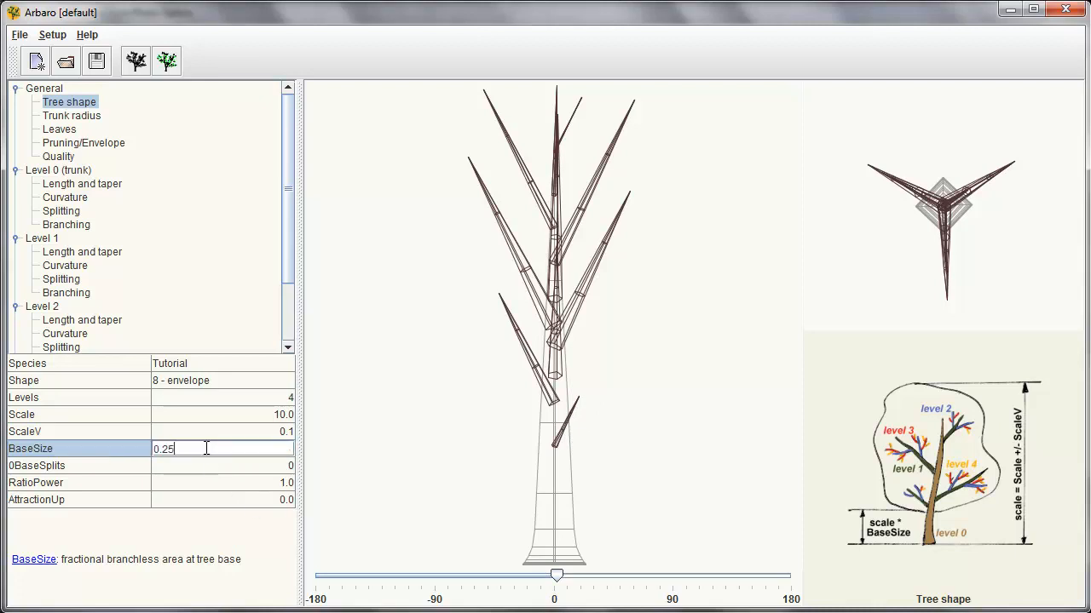
key(BackSpace)
key(BackSpace)
text(3)
key(Return)
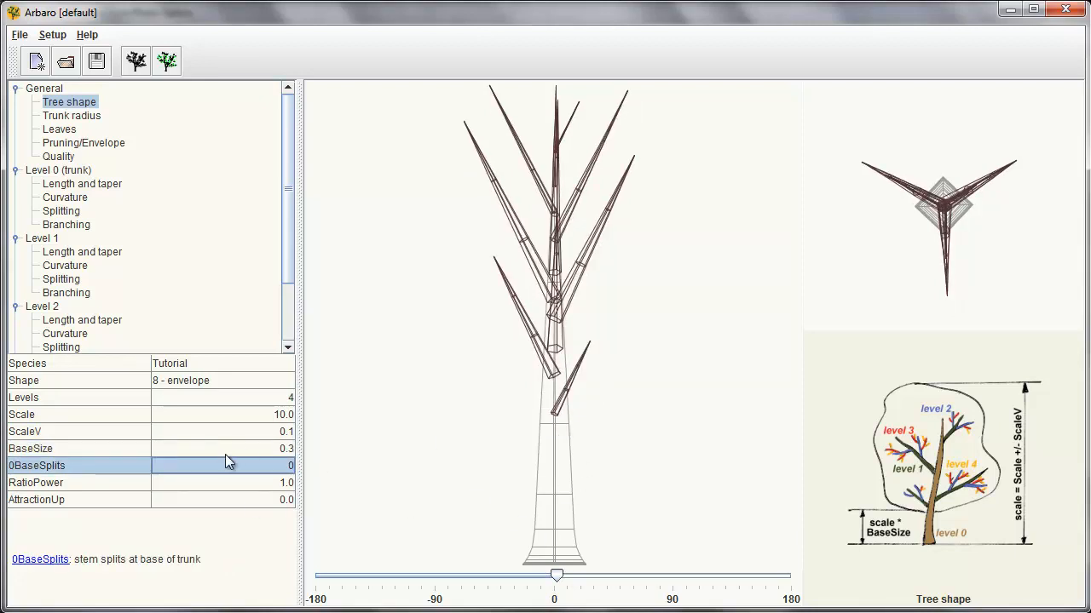
Step: Read the short descriptions of the 0BaseSplits and RatioPower parameters
click(85, 469)
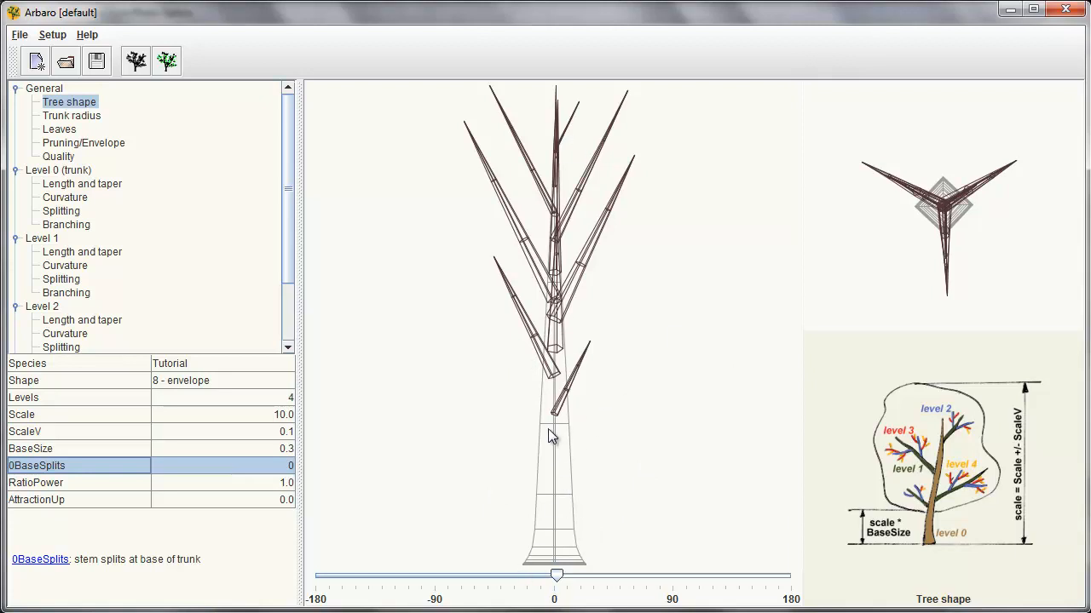
click(98, 483)
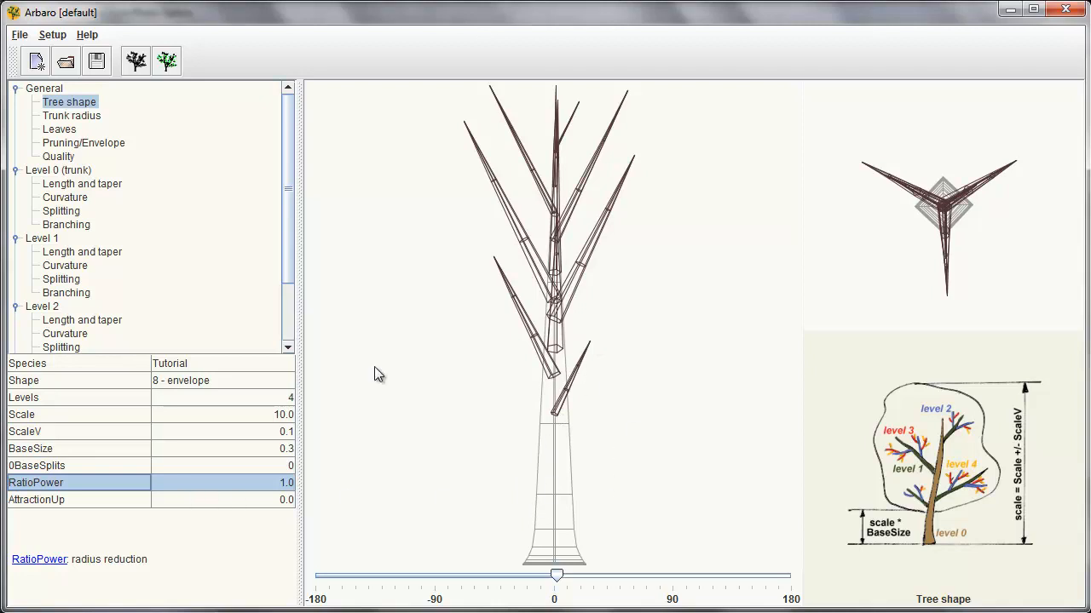
Step: Set RatioPower, the radius reduction of the branches, to 1.5
double_click(172, 484)
key(BackSpace)
text(5)
key(Return)
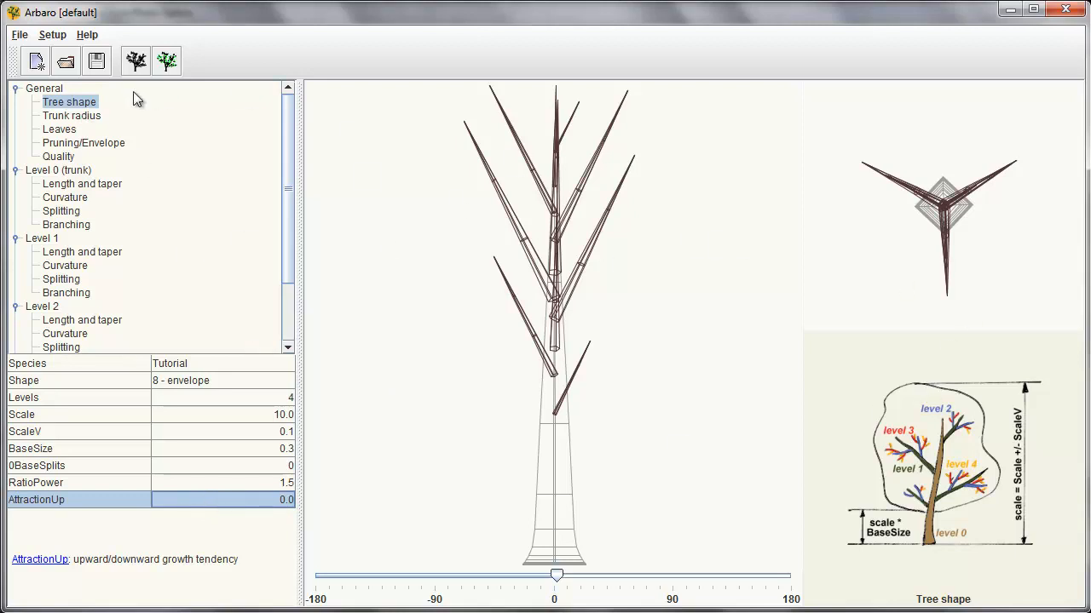
Step: Open the general trunk radius parameters and set the trunk Ratio to 0.02
click(82, 120)
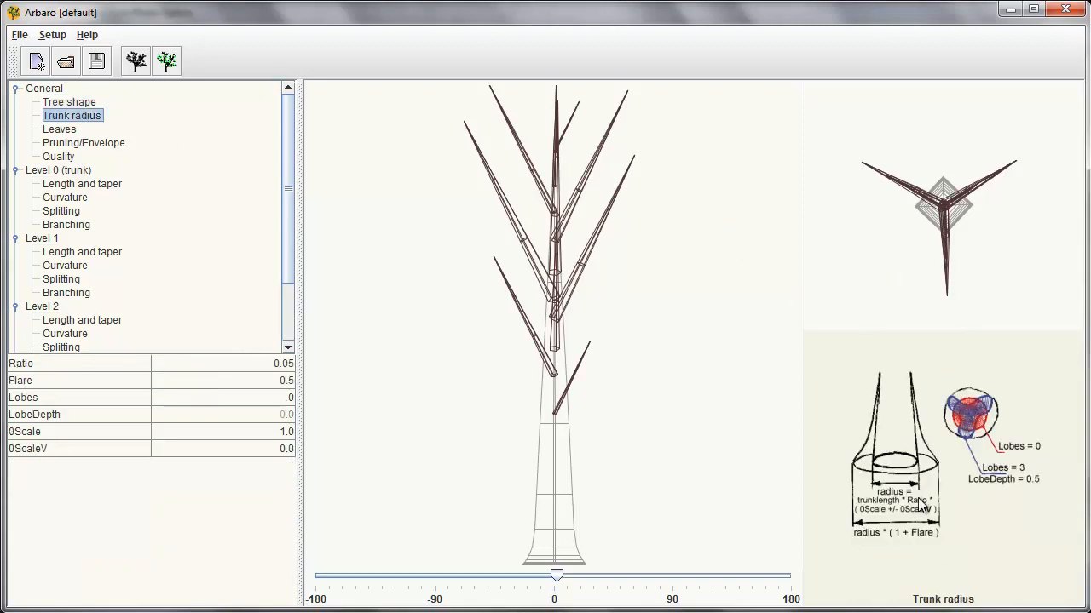
click(82, 363)
click(213, 363)
key(BackSpace)
text(2)
key(Return)
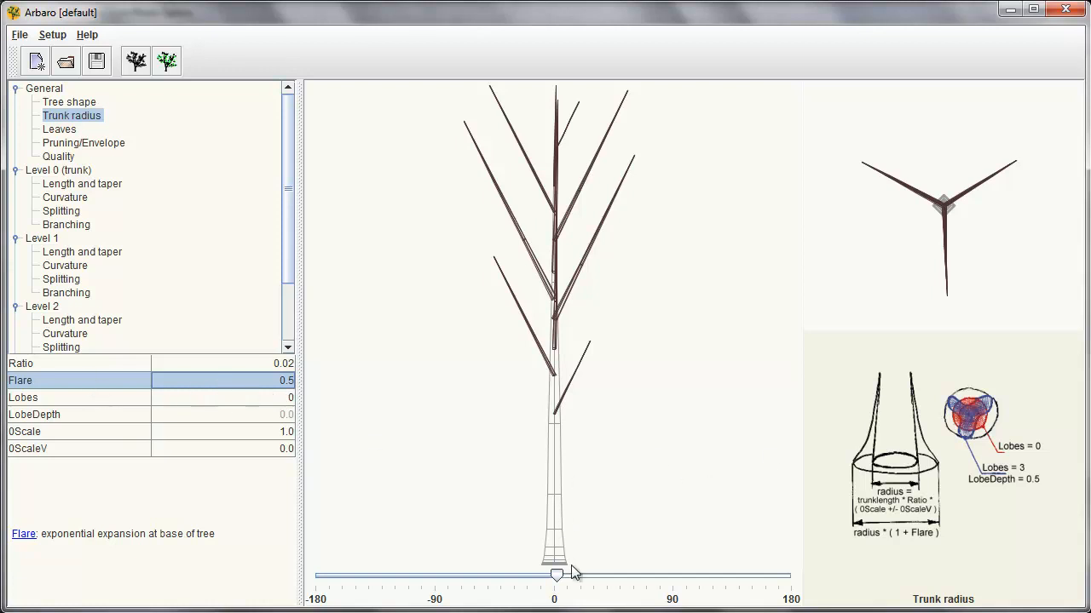
Step: Set Flare, the expansion at the base of the trunk, to 0.7
double_click(243, 385)
key(BackSpace)
text(7)
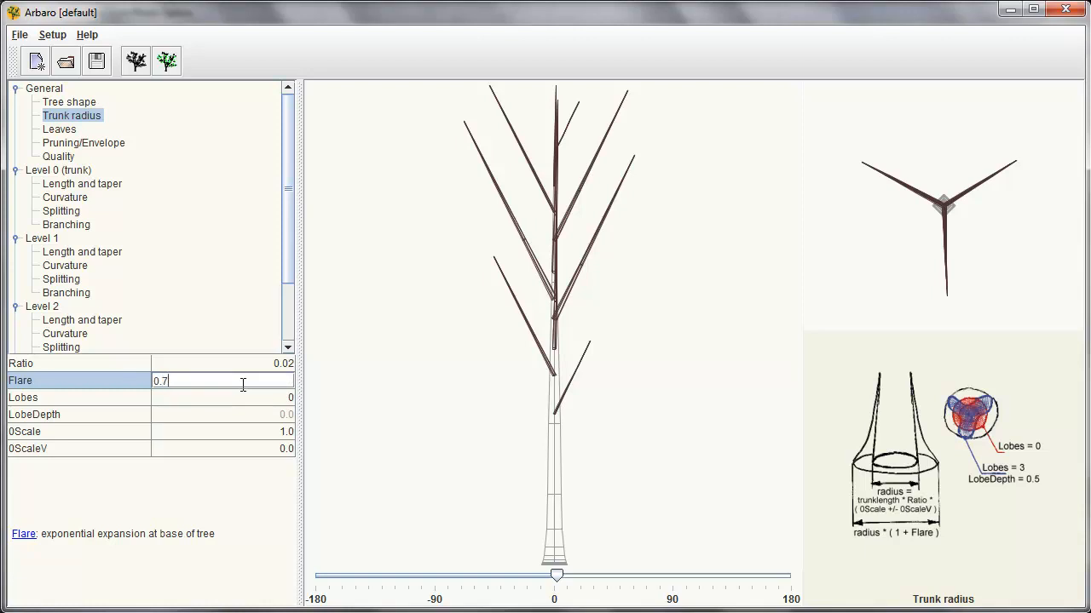
key(Return)
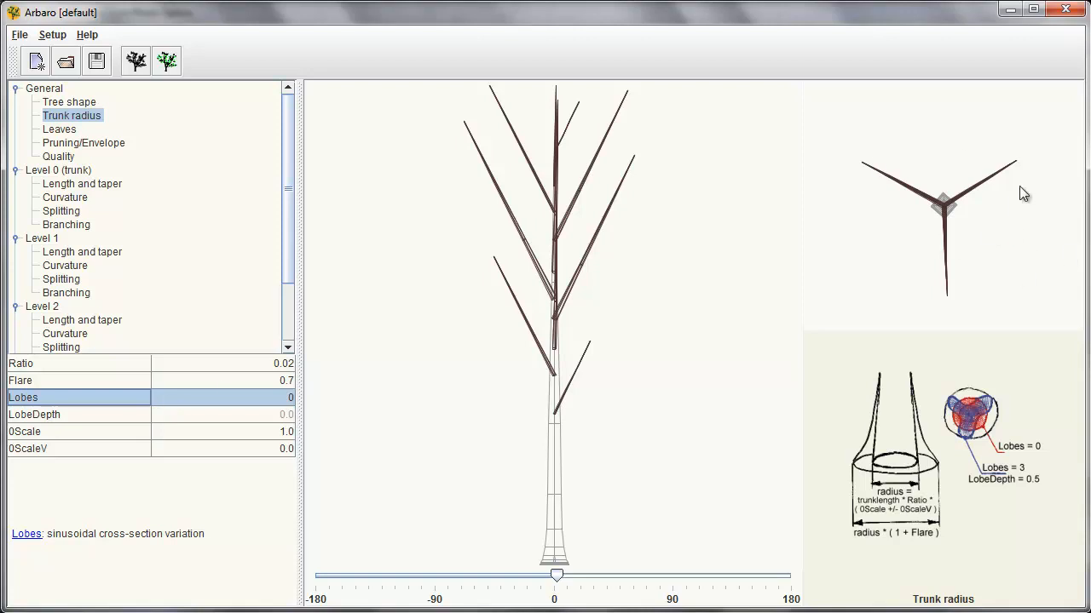
Step: Set Lobes for the trunk's cross-section to 5
double_click(188, 402)
text(5)
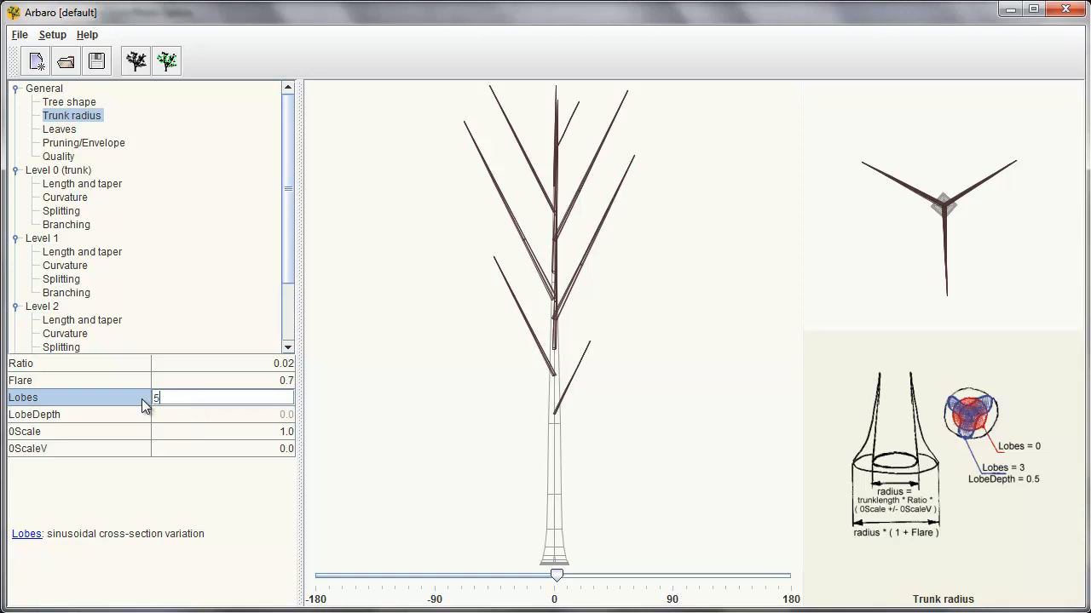
key(Return)
Step: Try a LobeDepth of 1 for the trunk's cross-section
double_click(186, 414)
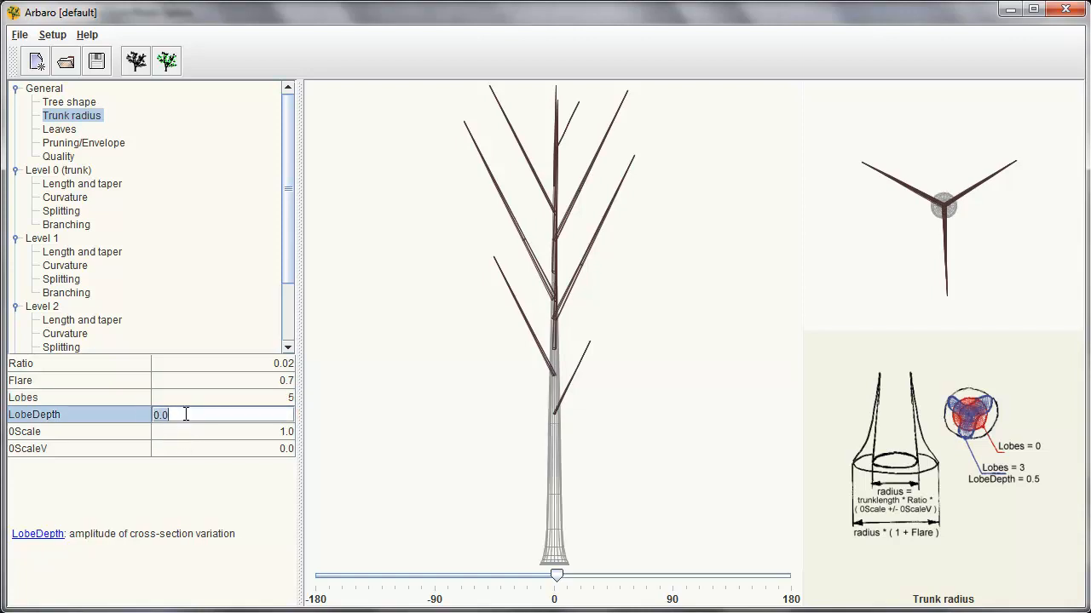
text(1)
key(Return)
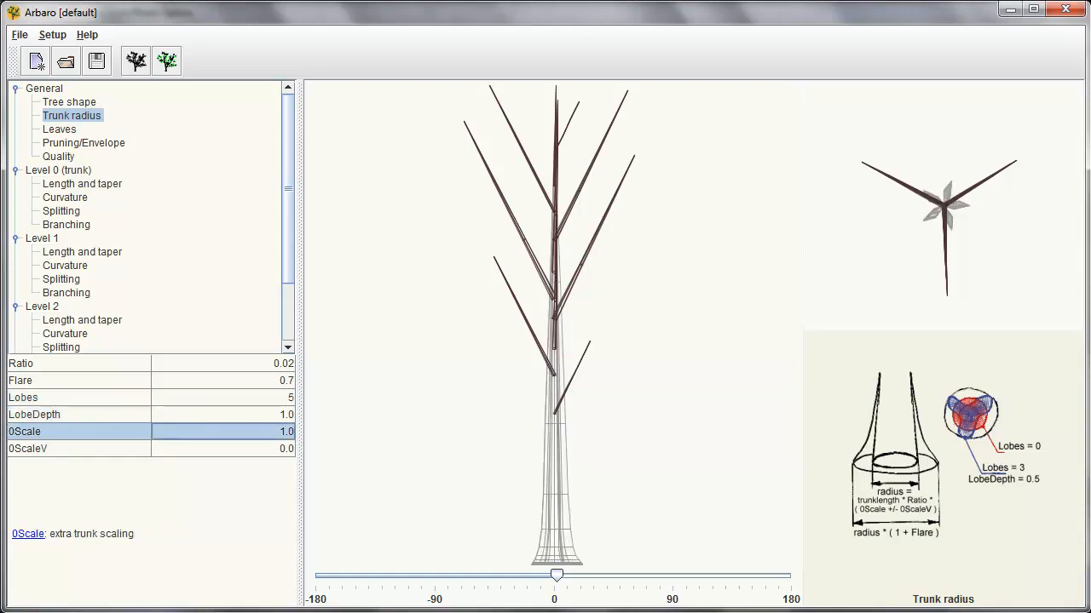
Step: Try an extra trunk scaling 0Scale of 0.5 and restore it to 1
double_click(201, 432)
key(BackSpace)
text(0.5)
key(Return)
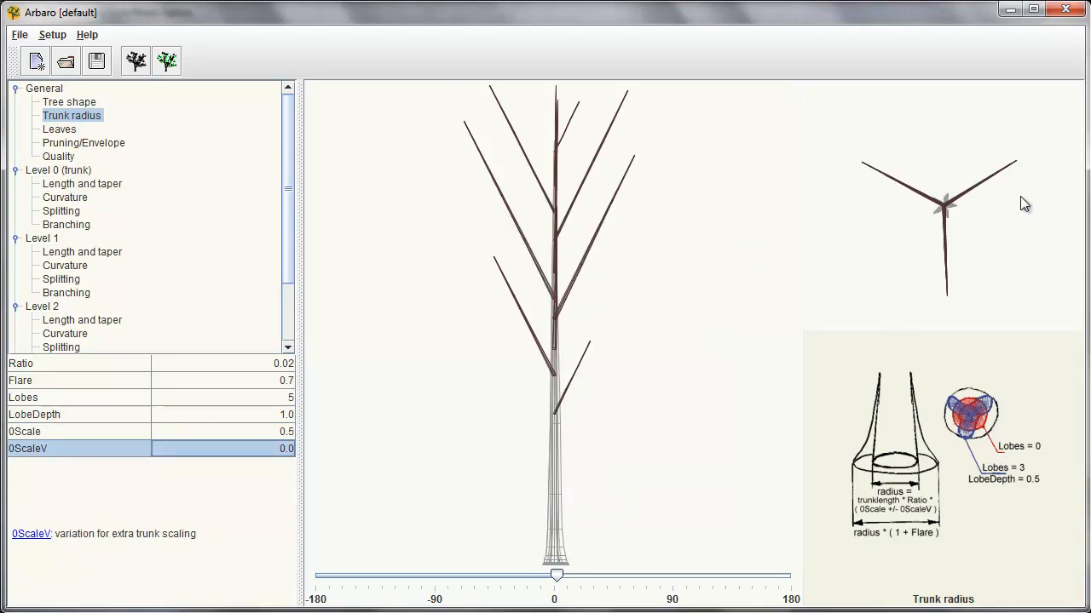
double_click(193, 429)
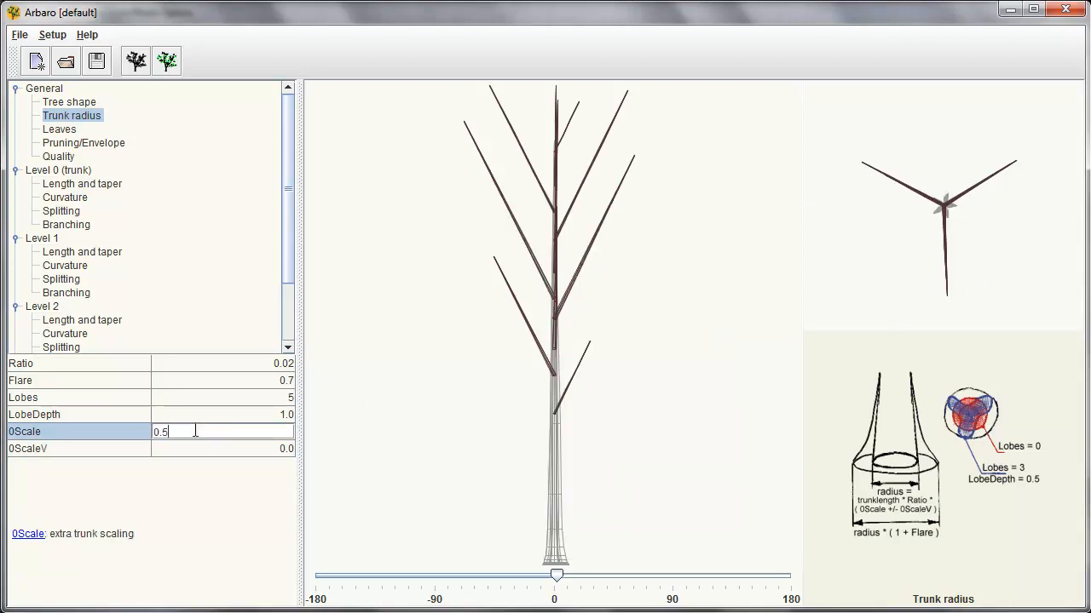
text(1)
key(Return)
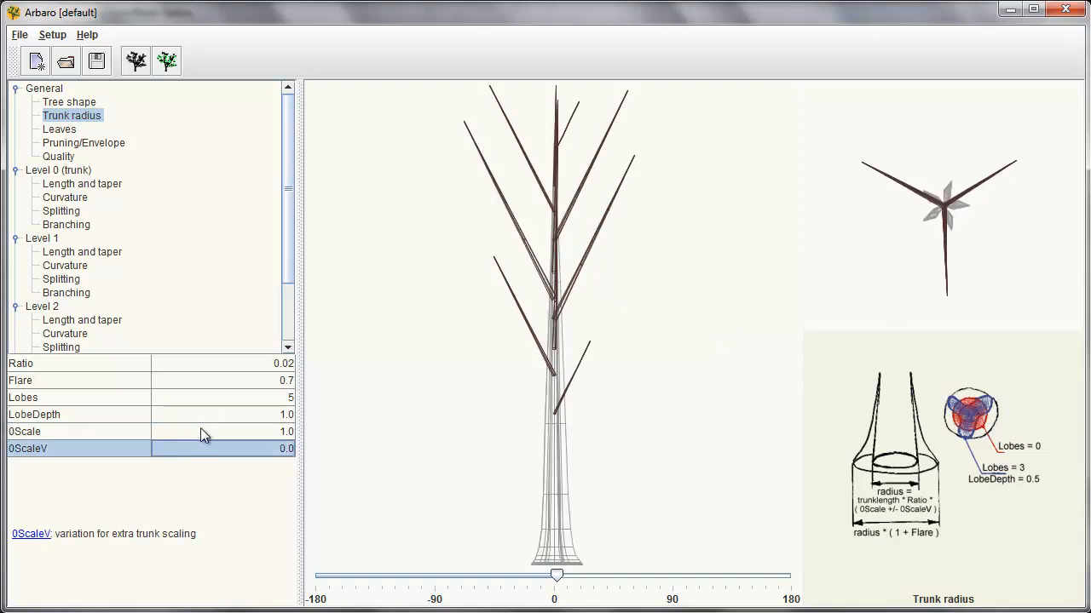
Step: Try reducing the trunk's LobeDepth to 0.5
double_click(216, 411)
text(0.5)
key(Return)
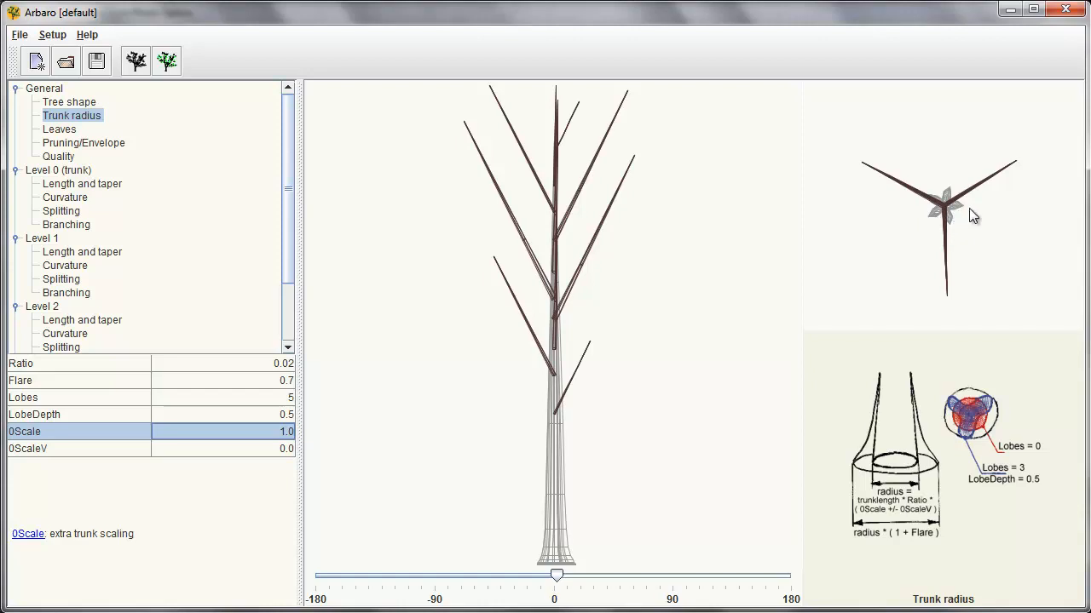
Step: Set the trunk's LobeDepth to 0.05
click(220, 415)
key(BackSpace)
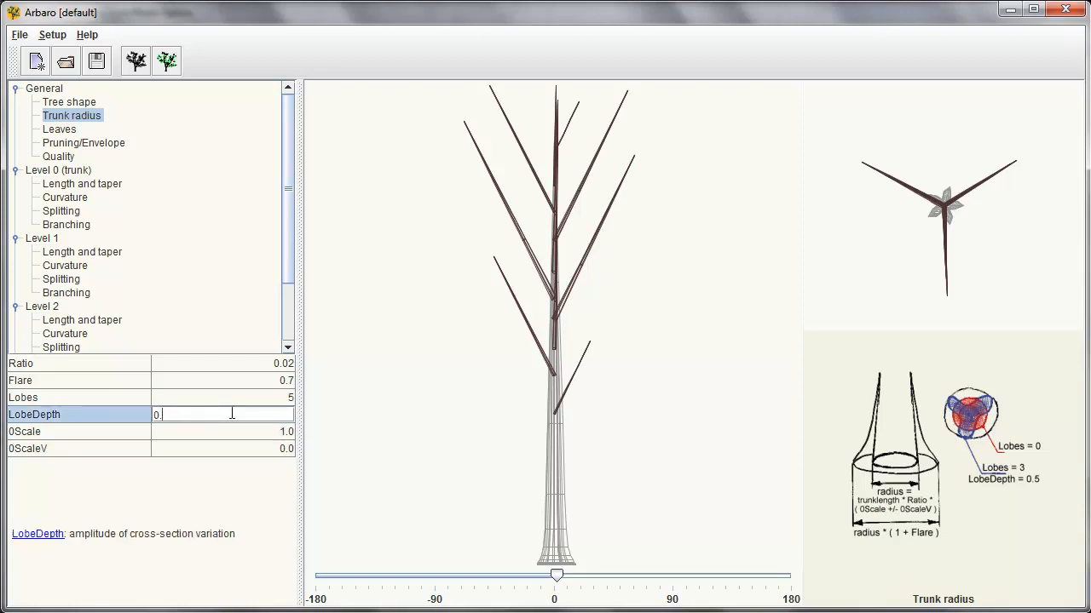
text(05)
key(Return)
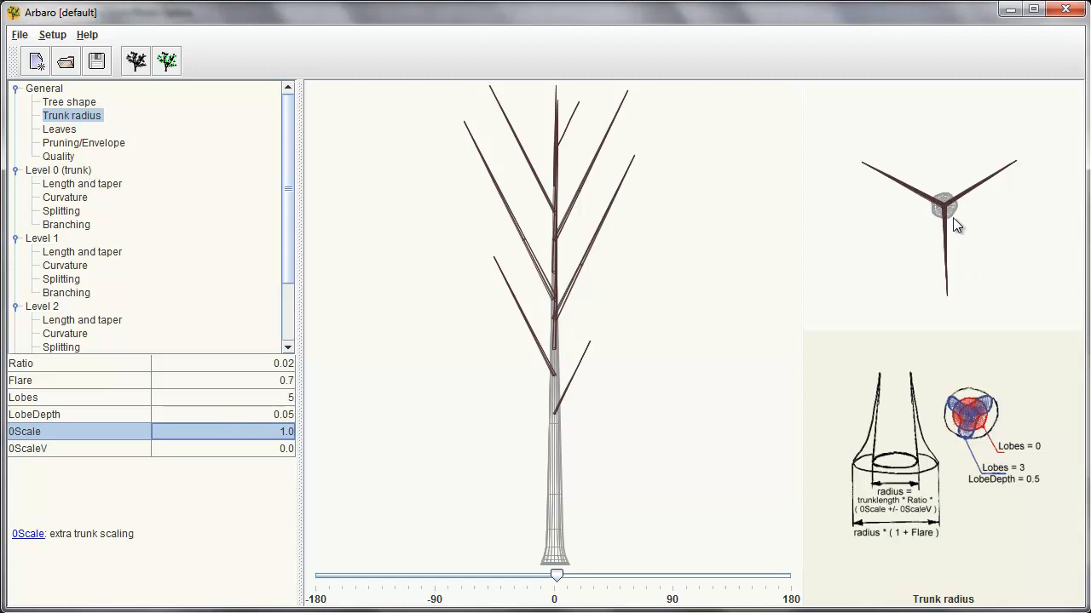
Step: Read the short descriptions of the 0Scale and 0ScaleV trunk scaling parameters
click(81, 433)
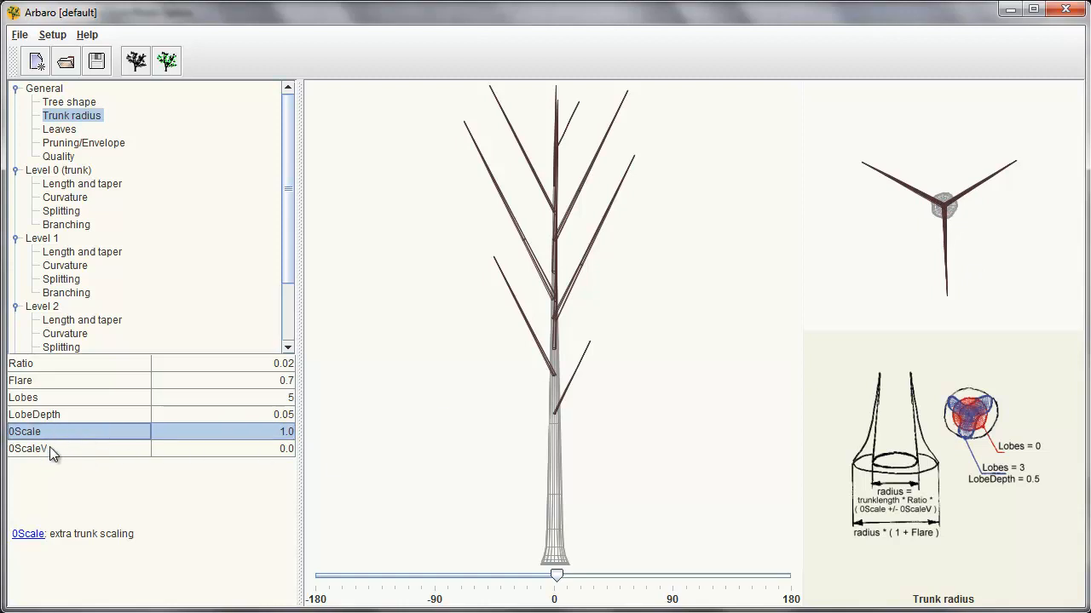
click(52, 448)
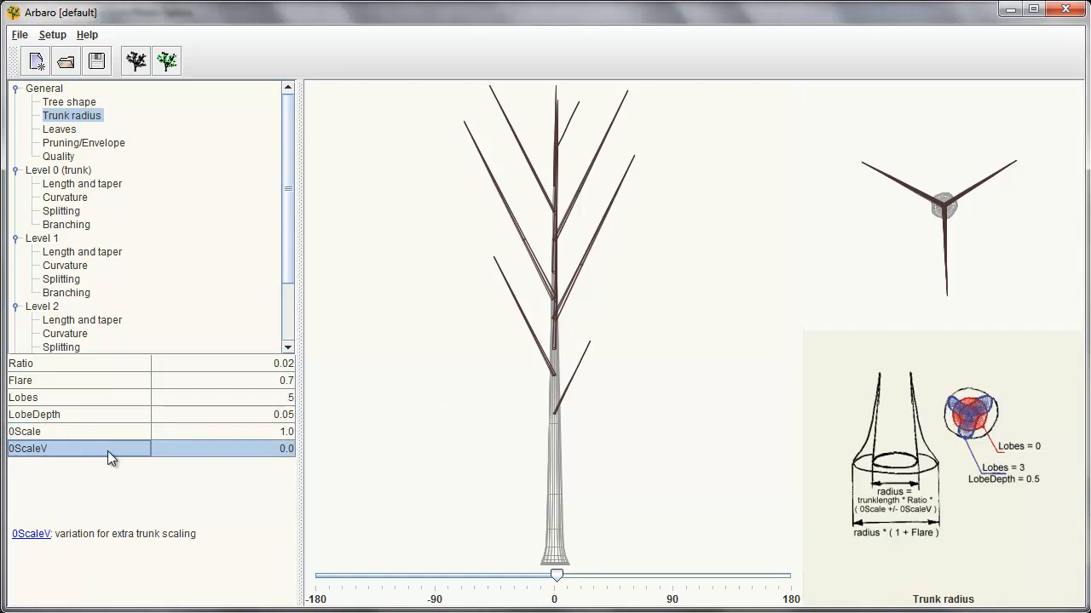
click(103, 432)
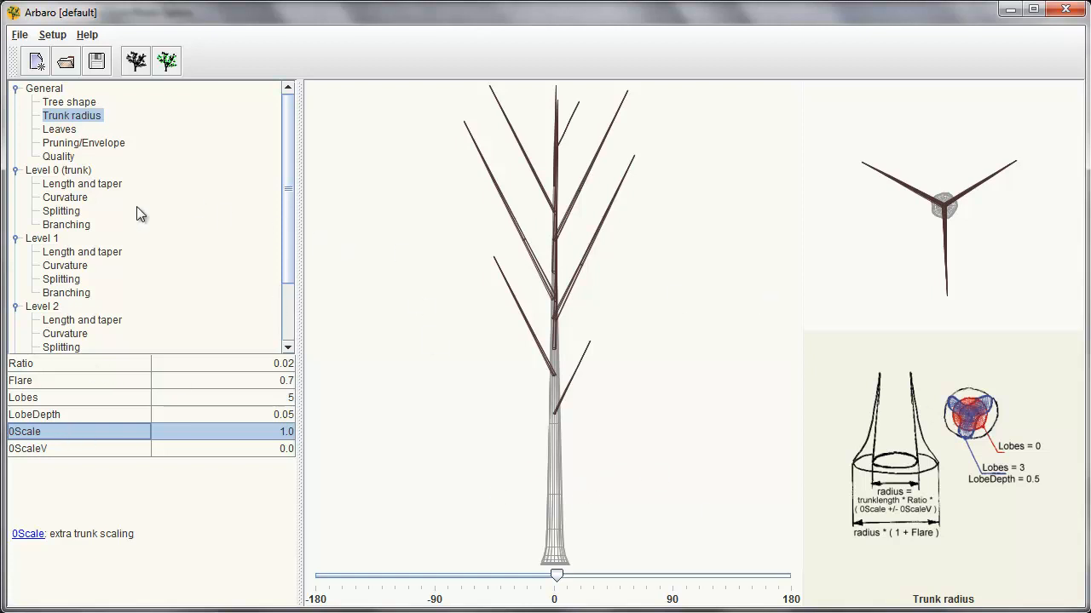
Step: Open the general leaf parameters and set the number of leaves per stem to 9
click(63, 129)
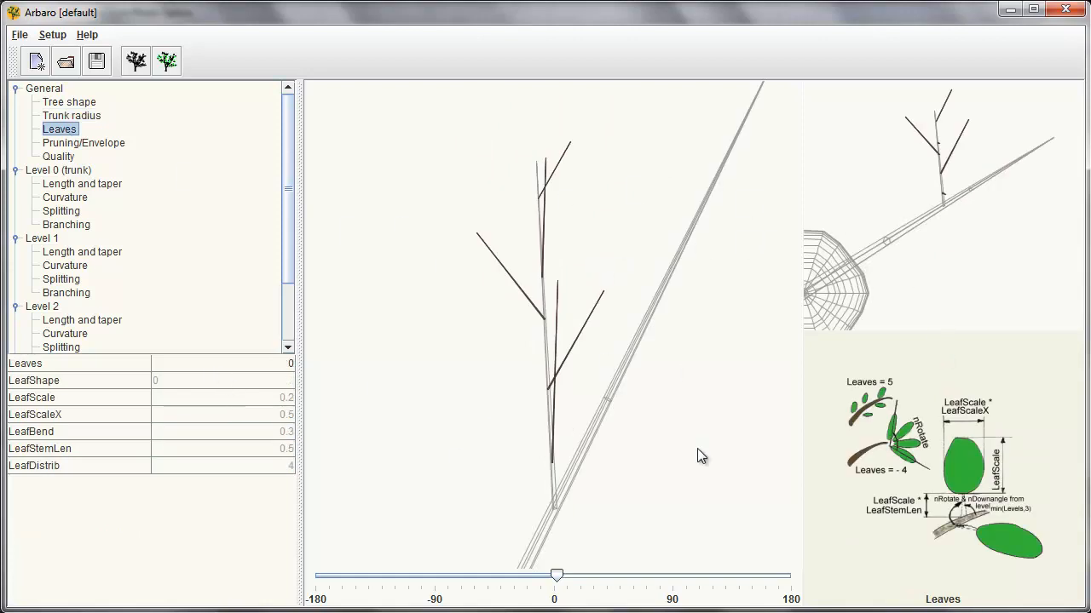
click(192, 363)
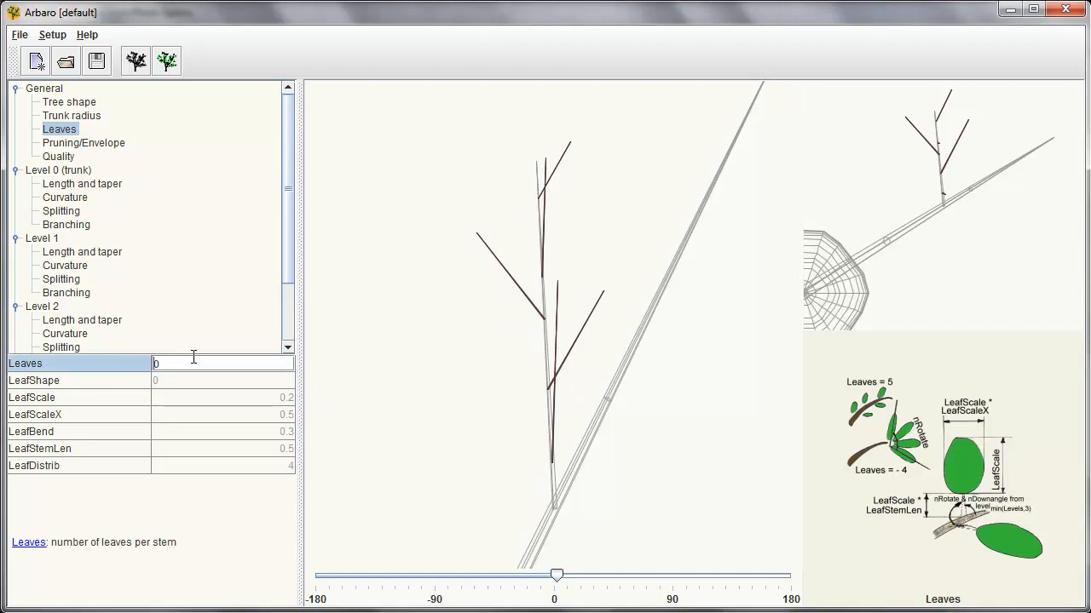
double_click(157, 363)
text(9)
key(Return)
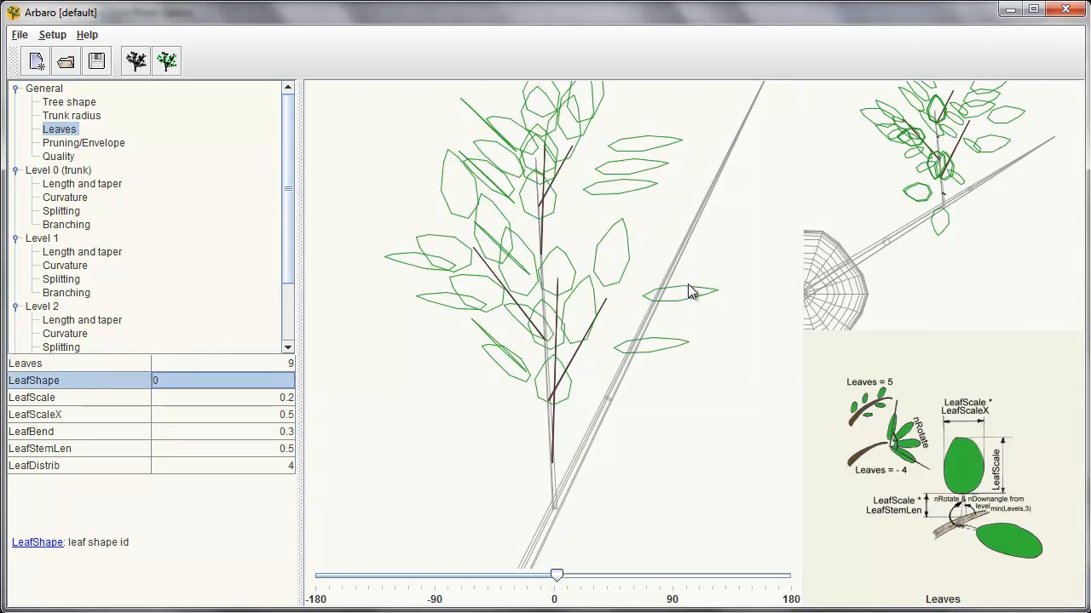
Step: Try the disc5 leaf shape and settle on disc4 for LeafShape
click(256, 381)
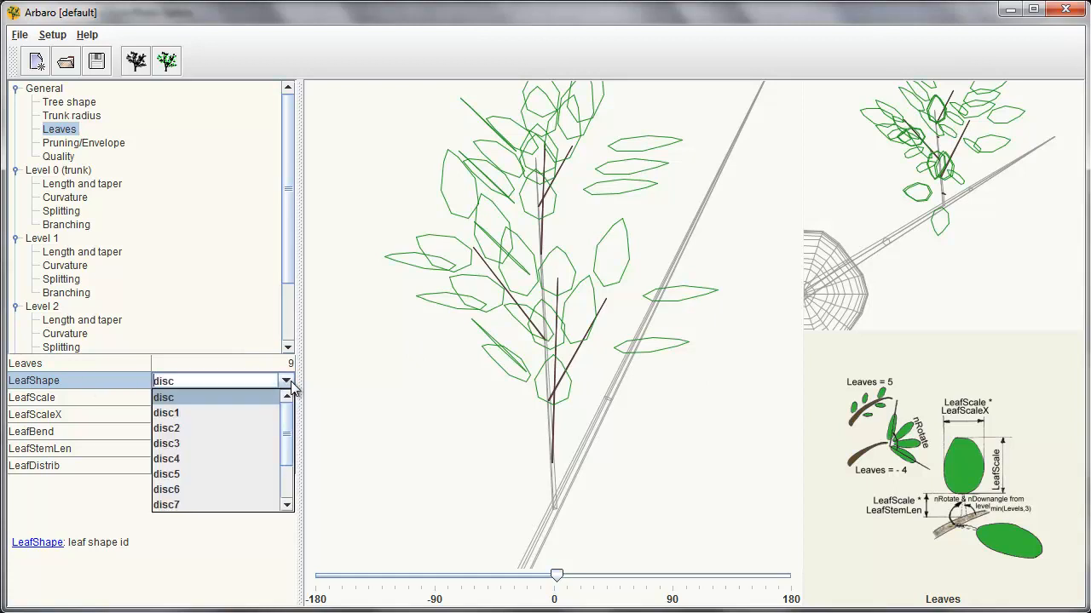
click(218, 469)
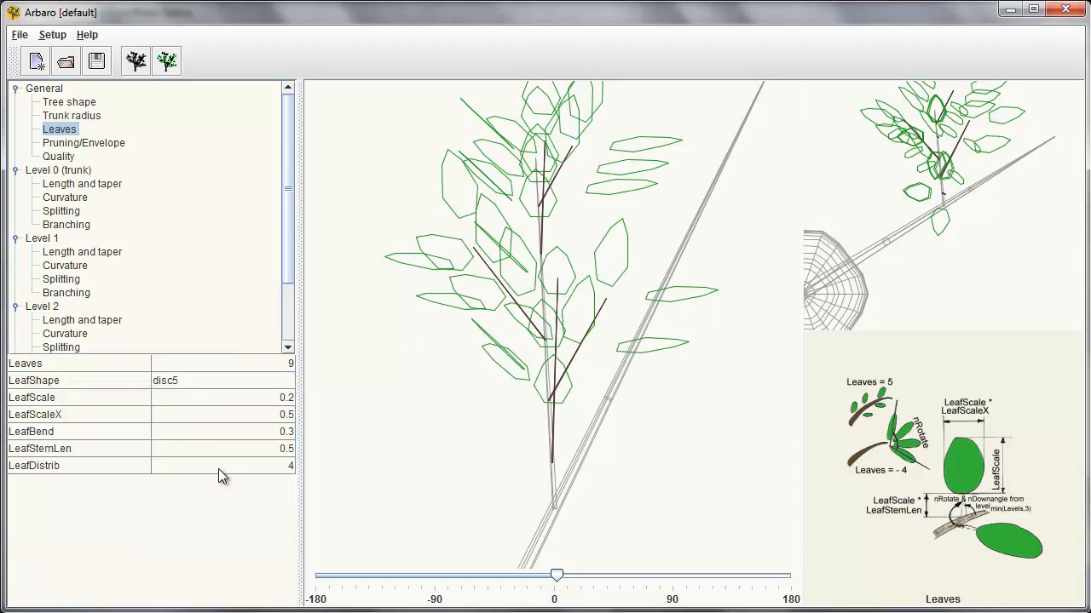
click(197, 380)
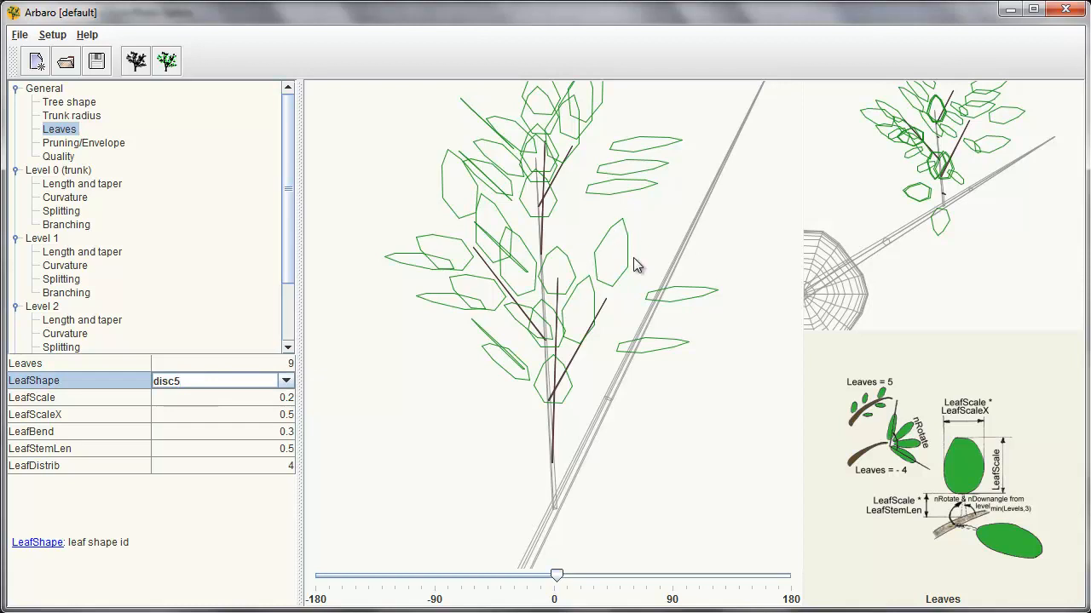
click(286, 381)
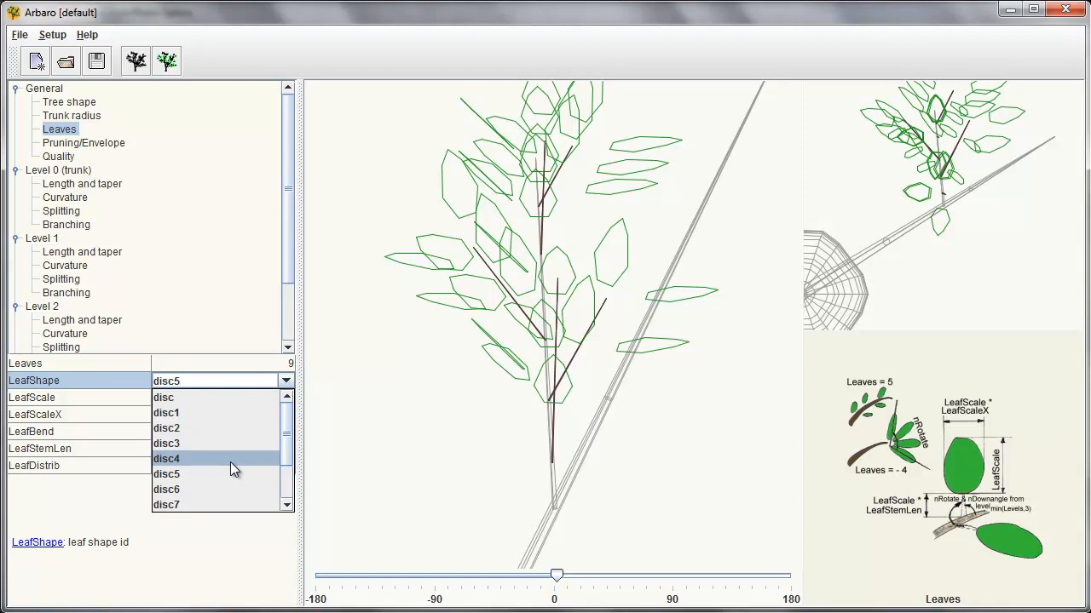
click(230, 460)
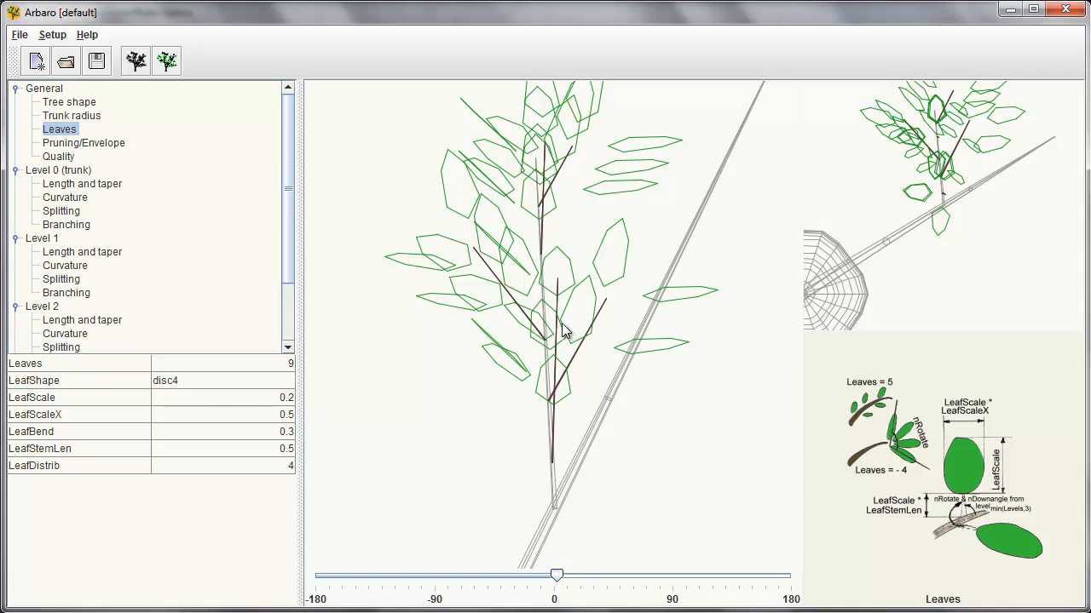
Step: Set the leaf length LeafScale to 0.25
click(78, 397)
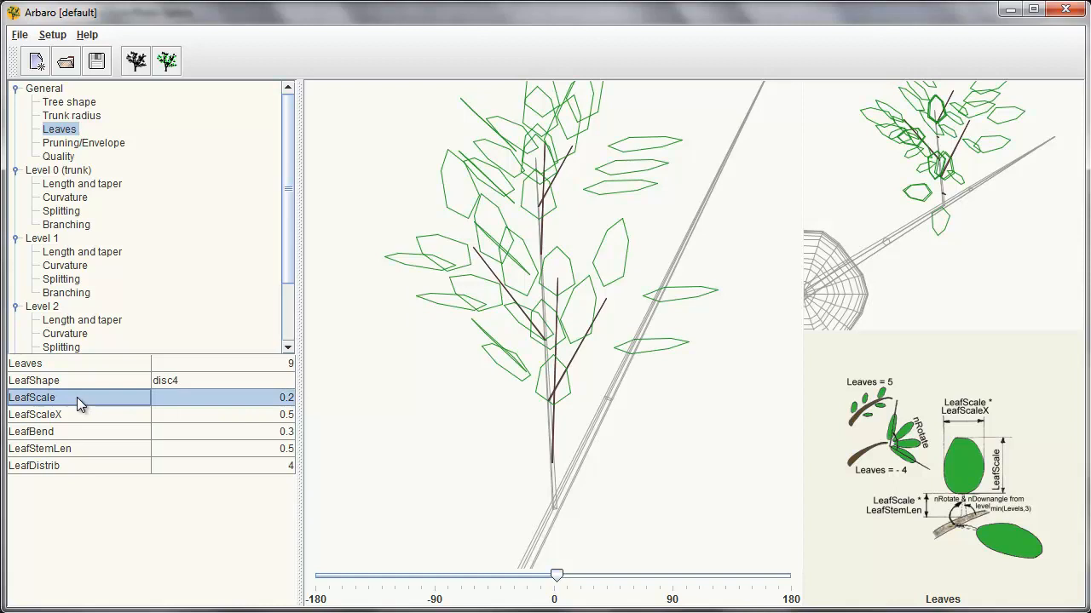
click(194, 397)
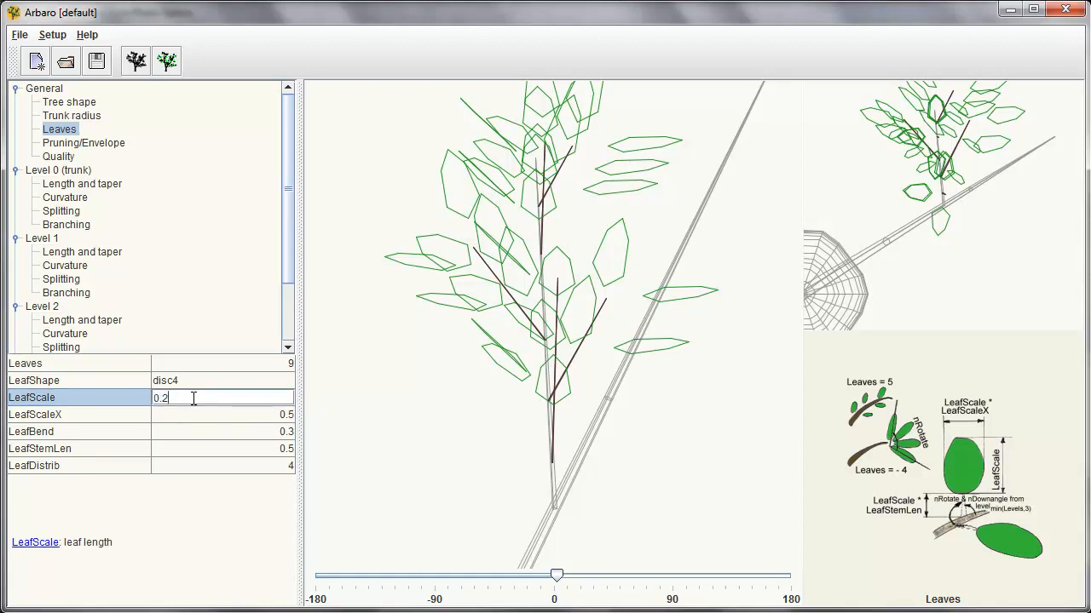
text(5)
key(Return)
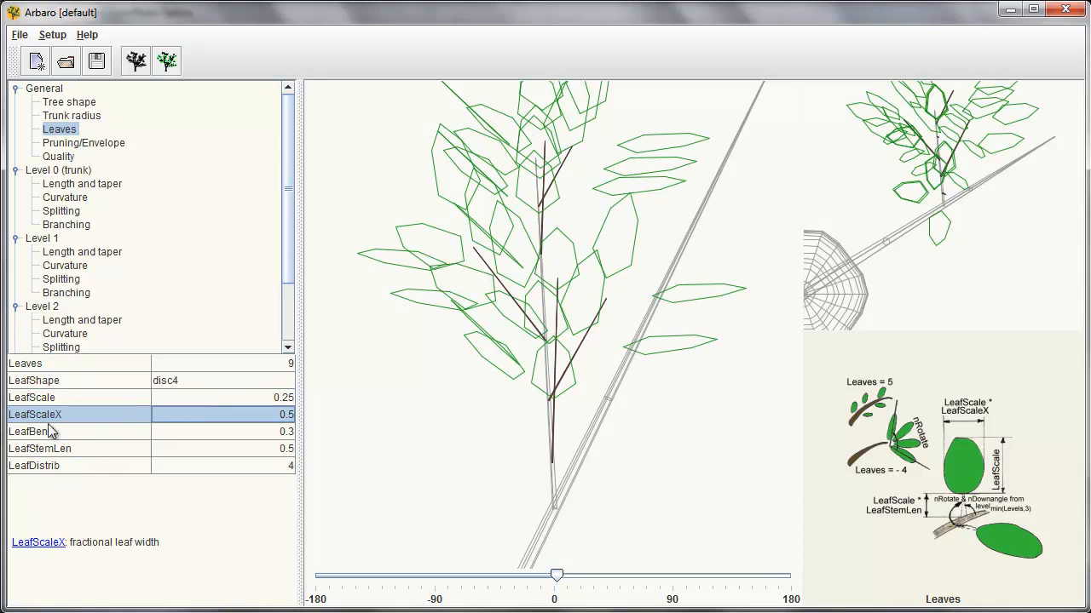
Step: Try a fractional leaf width LeafScaleX of 1.0
click(197, 416)
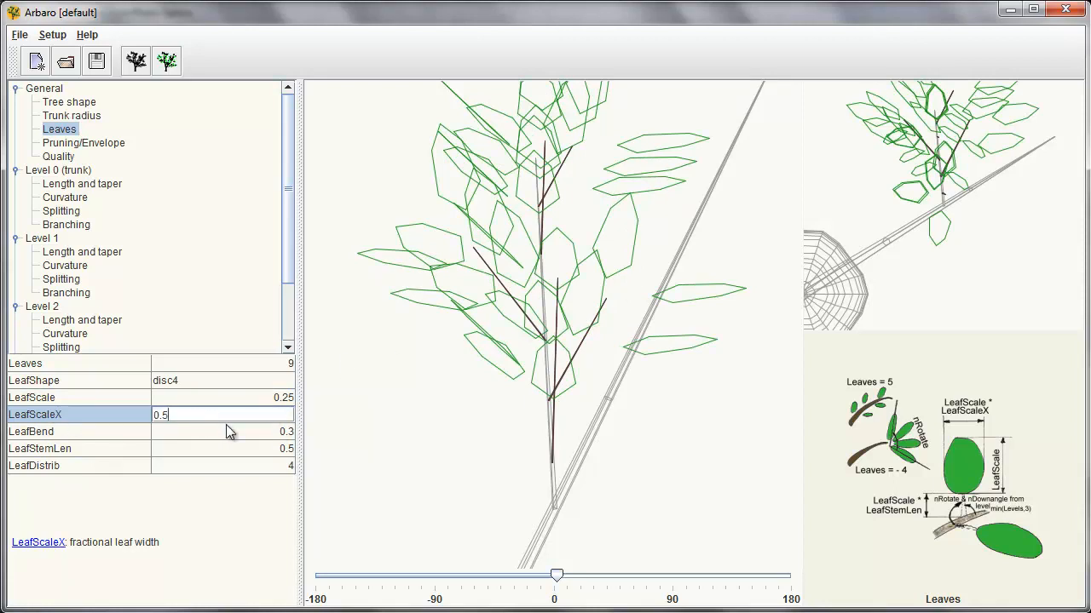
key(BackSpace)
key(BackSpace)
key(BackSpace)
text(1.0)
key(Return)
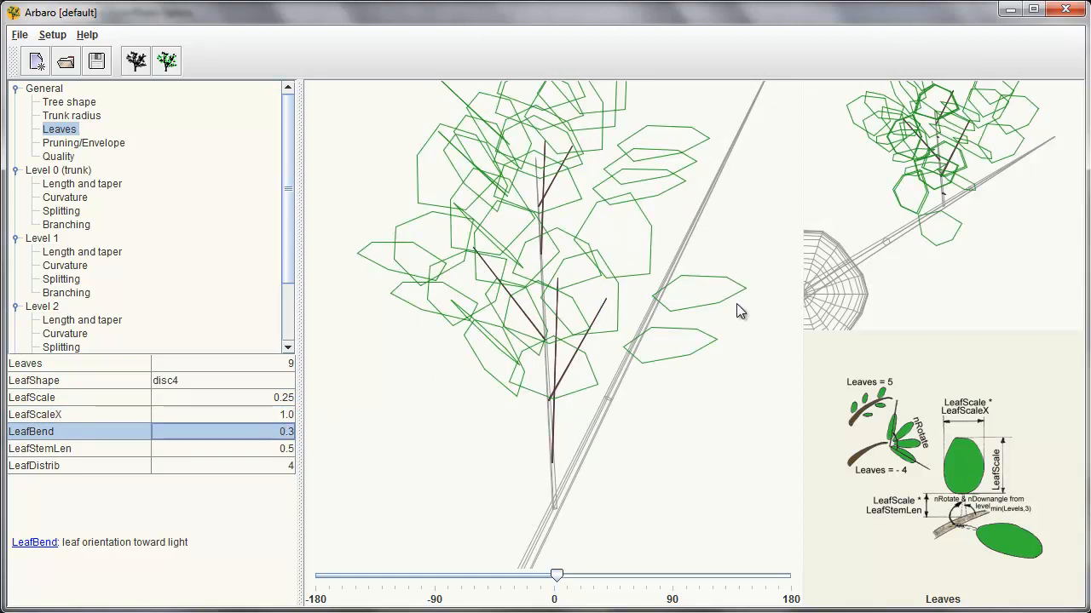
Step: Narrow the leaves by setting LeafScaleX to 0.4
click(197, 413)
key(BackSpace)
key(BackSpace)
key(BackSpace)
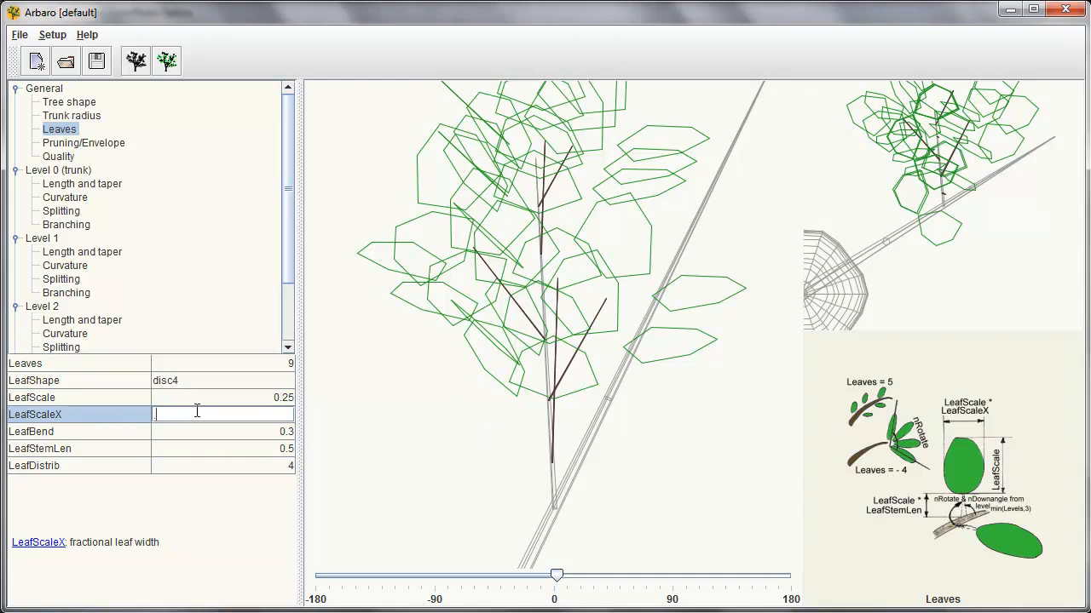
text(0.4)
key(Return)
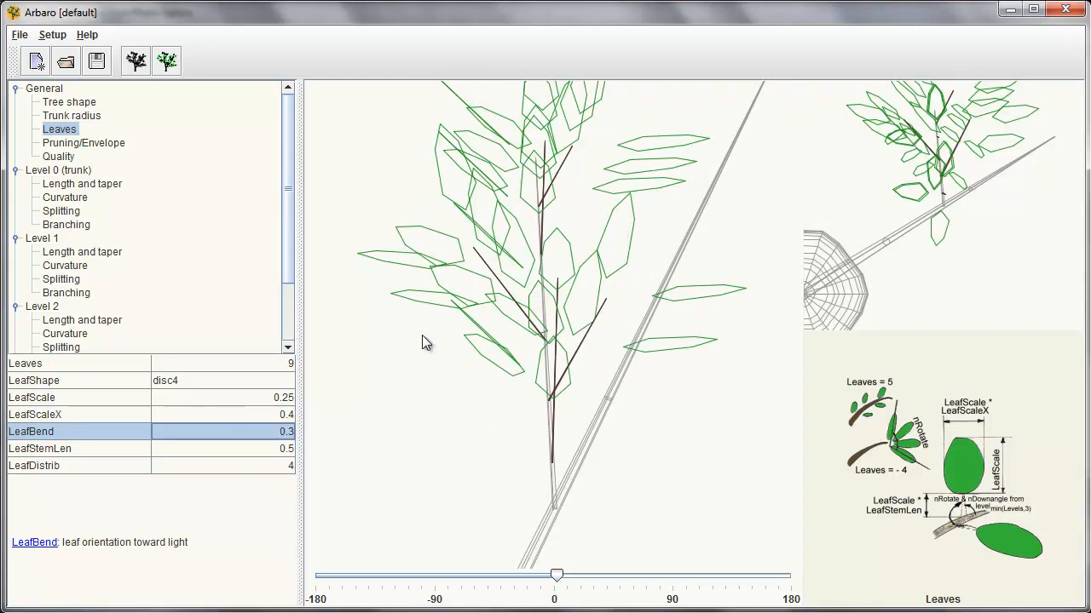
Step: Read the short descriptions of the LeafBend leaf parameter and the AttractionUp tree shape parameter
click(66, 433)
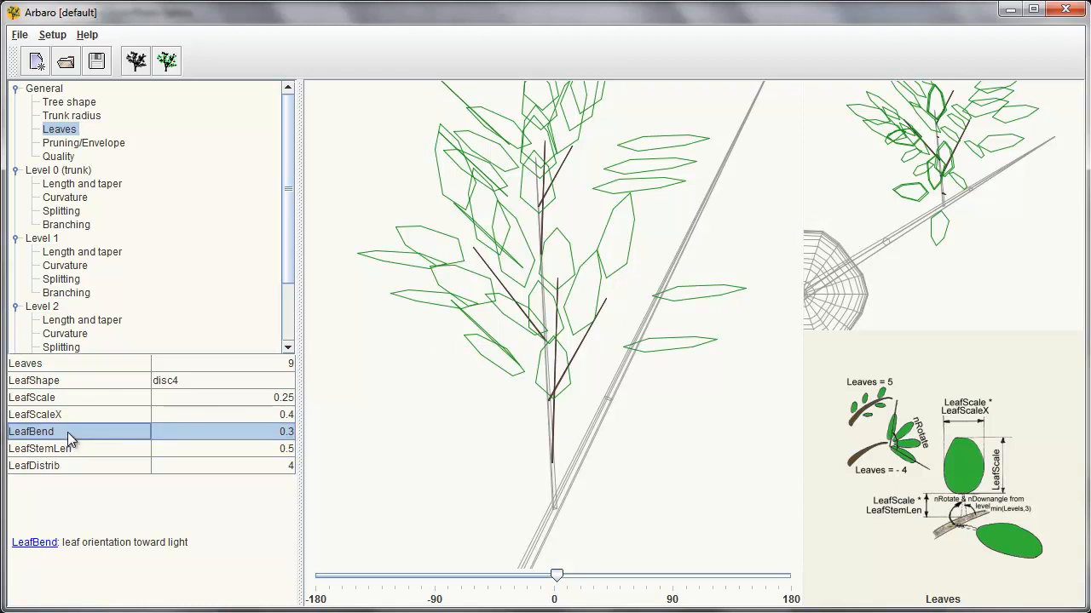
click(72, 103)
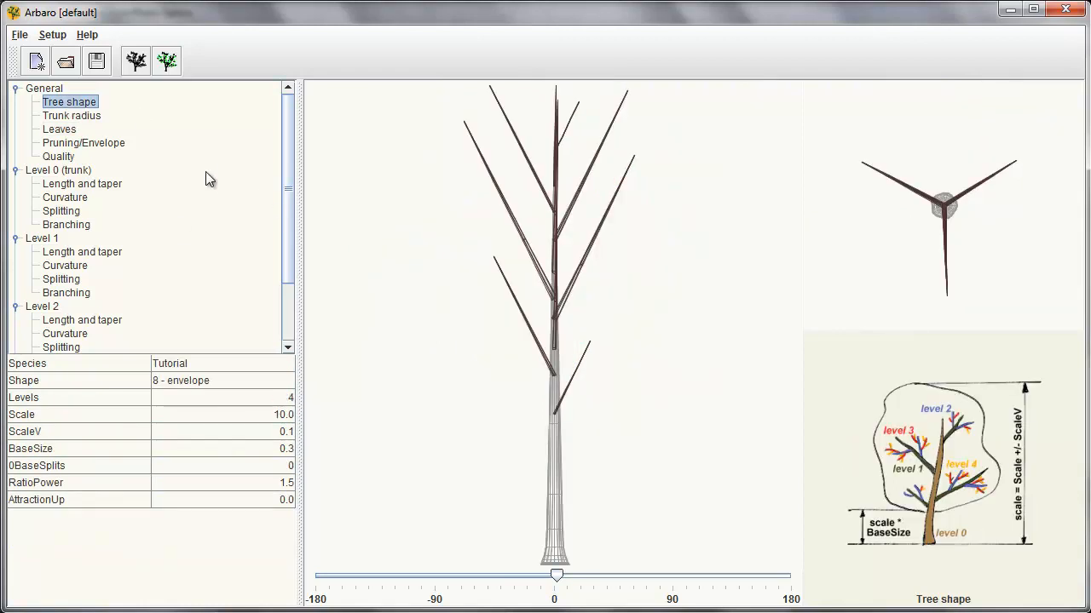
click(67, 500)
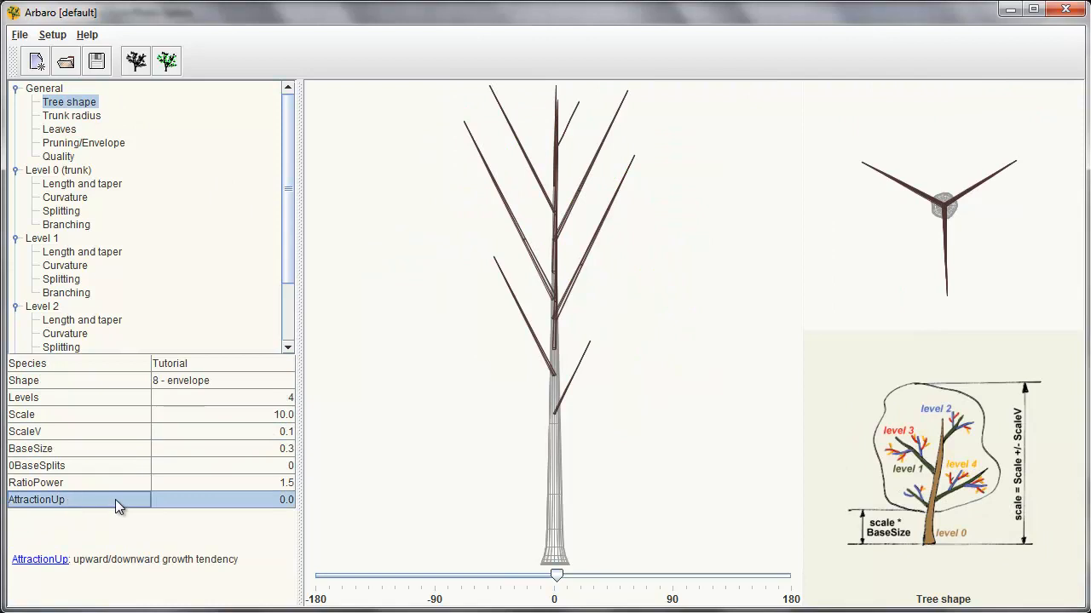
Step: Shorten the leaf stems by setting the fractional stem length LeafStemLen to 0.2 in the leaf parameters
click(67, 131)
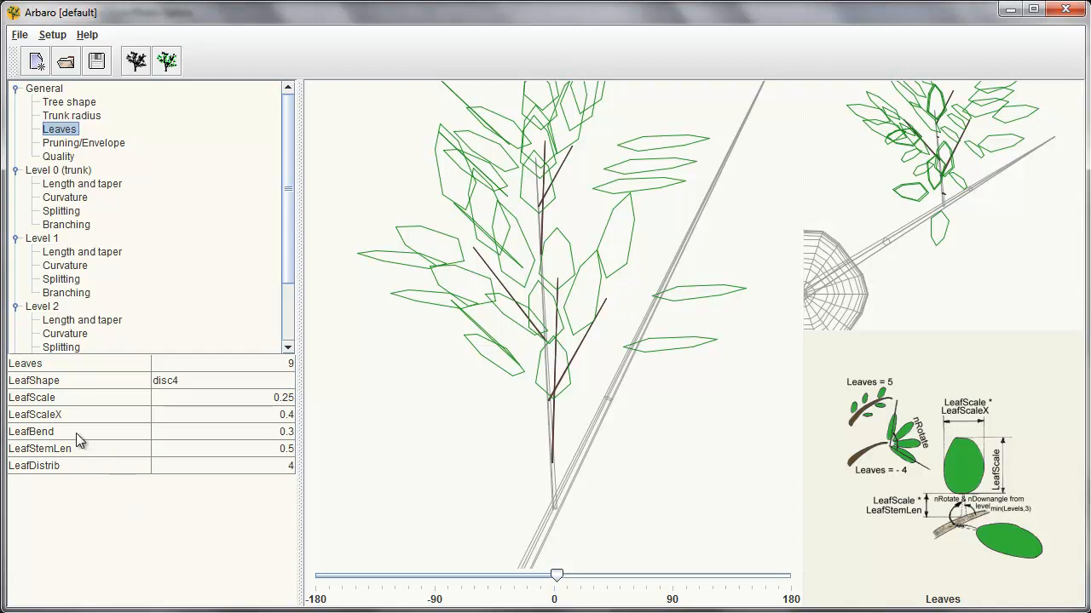
click(259, 434)
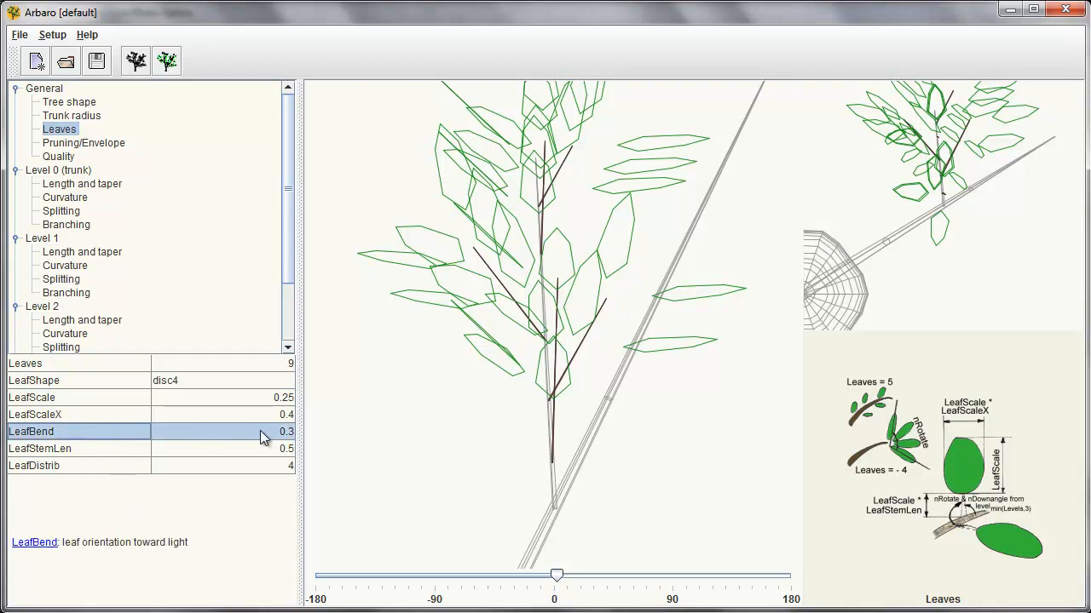
click(39, 449)
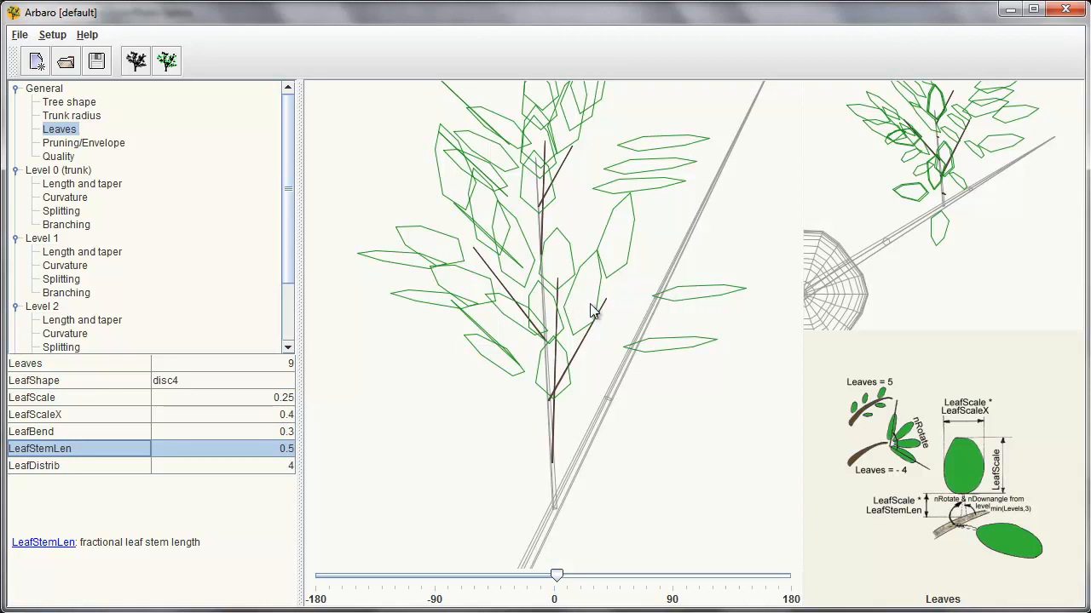
double_click(253, 453)
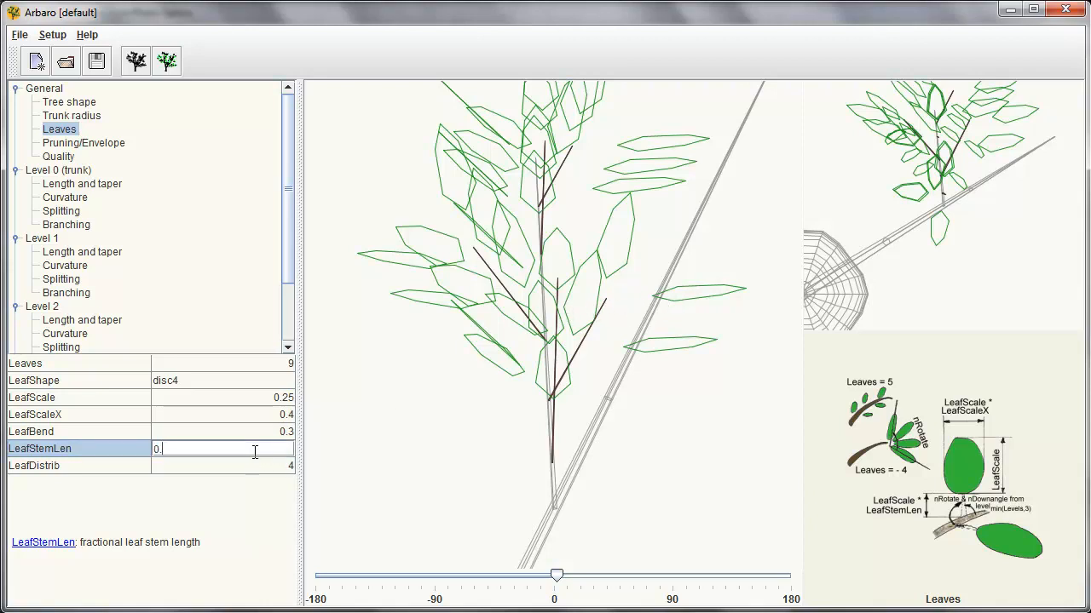
text(2)
key(Return)
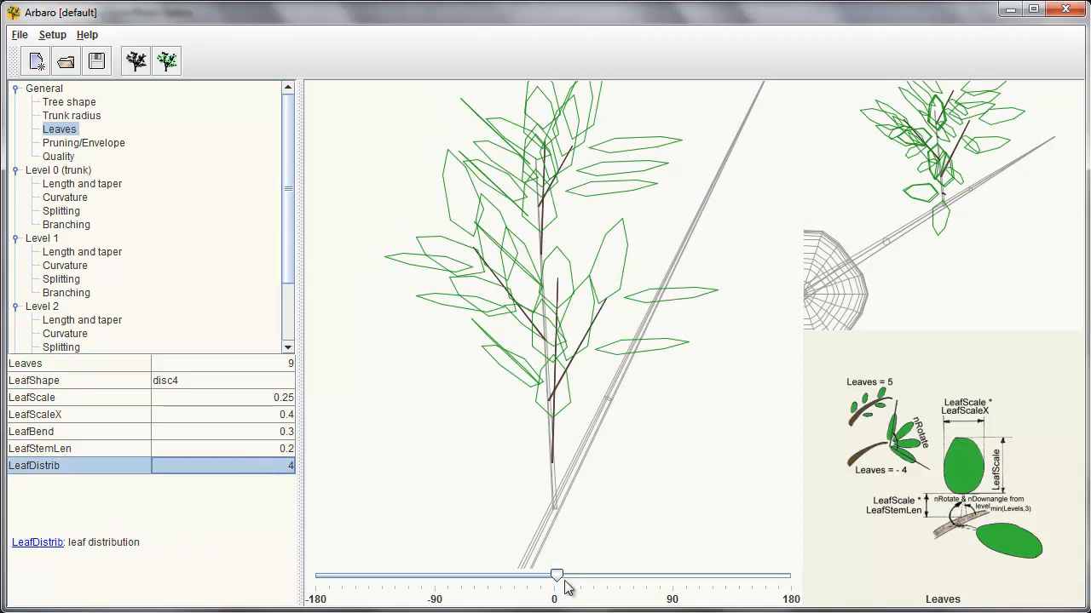
mouse_move(556, 575)
mouse_down()
mouse_move(609, 575)
mouse_move(554, 577)
mouse_up()
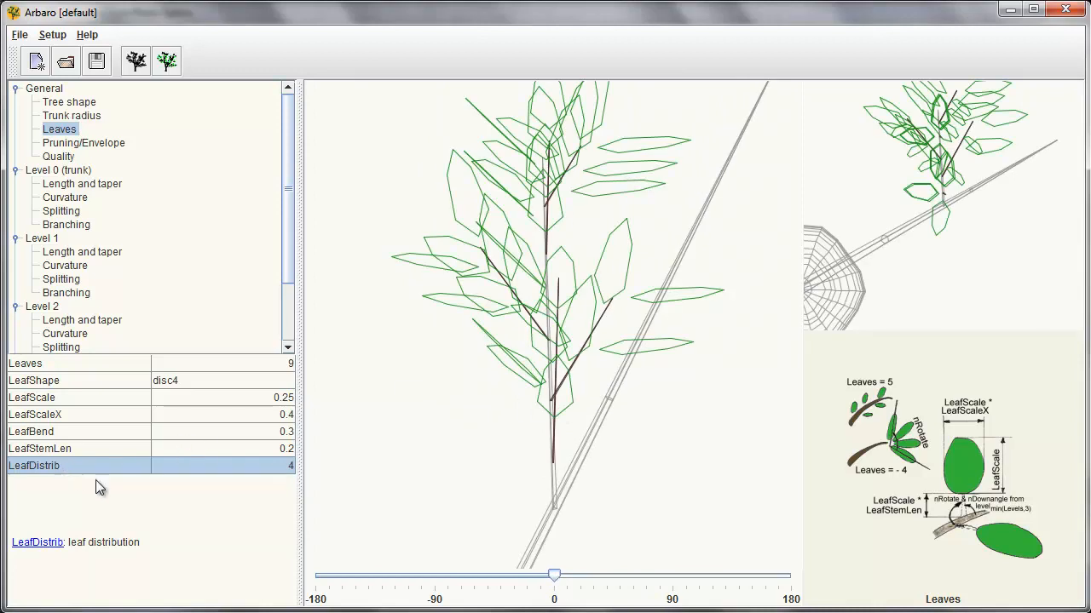
Step: Read the full parameter description of the leaf distribution setting LeafDistrib and dismiss it
click(168, 523)
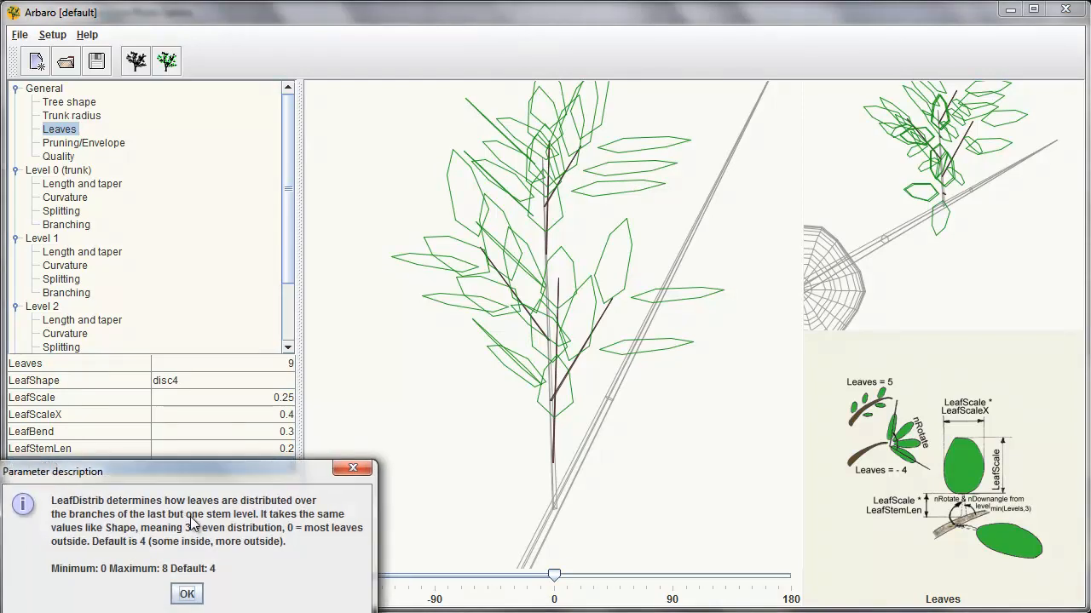
drag(224, 408, 543, 284)
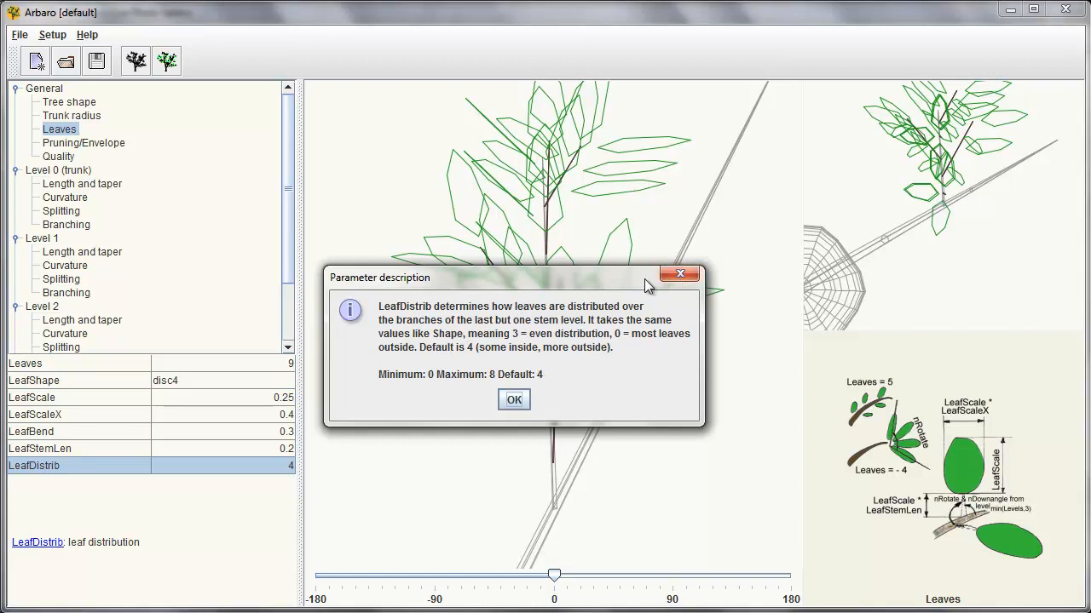
click(676, 277)
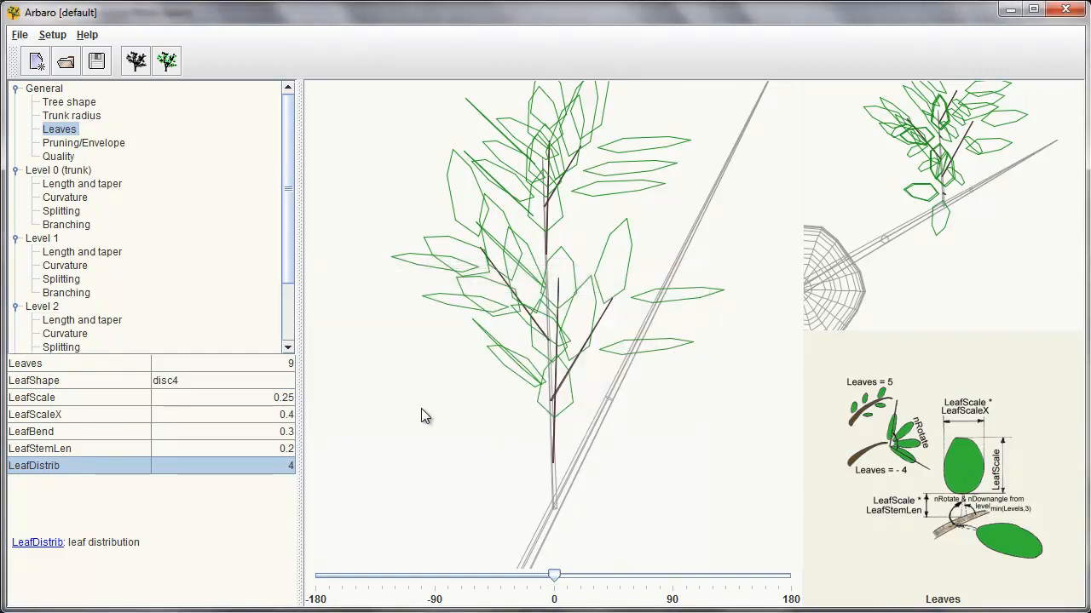
Step: Try a leaf distribution LeafDistrib of 0
double_click(230, 466)
text(0)
key(Return)
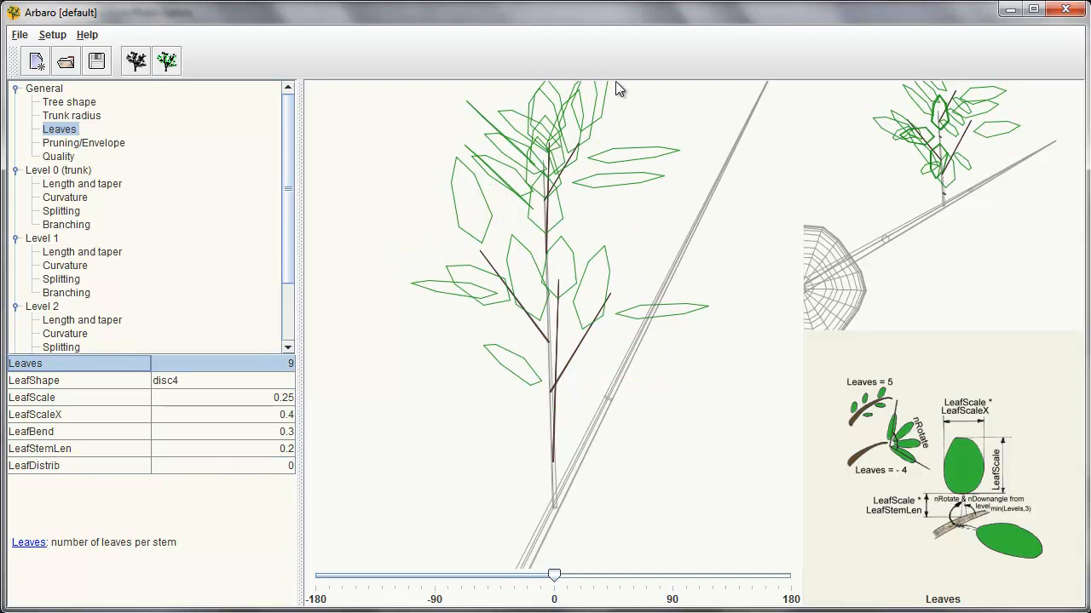
Step: Set the leaf distribution LeafDistrib to 2
double_click(225, 471)
key(BackSpace)
text(2)
key(Return)
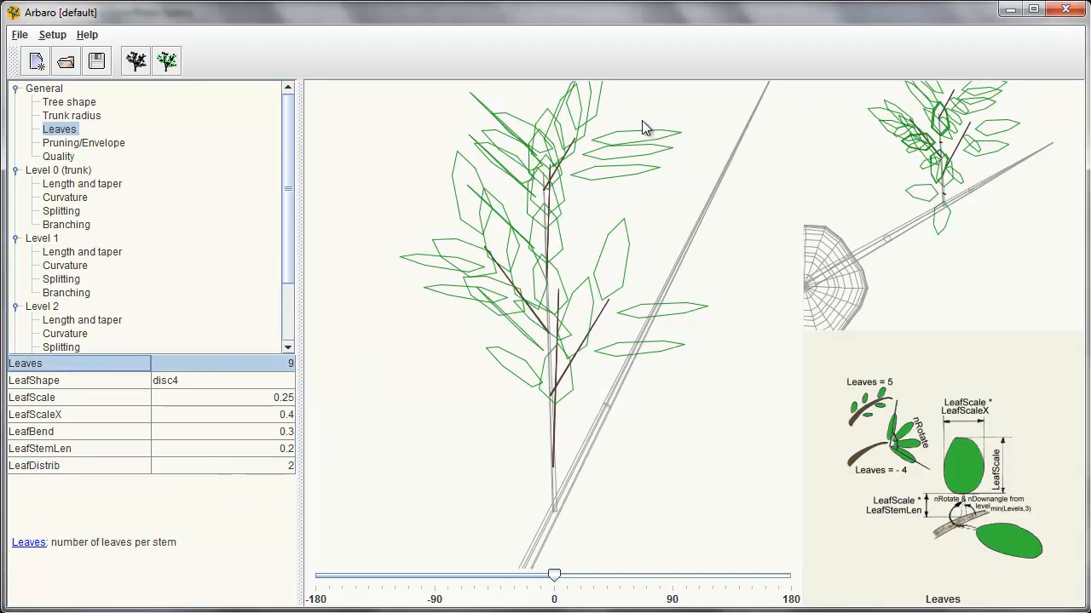
double_click(230, 468)
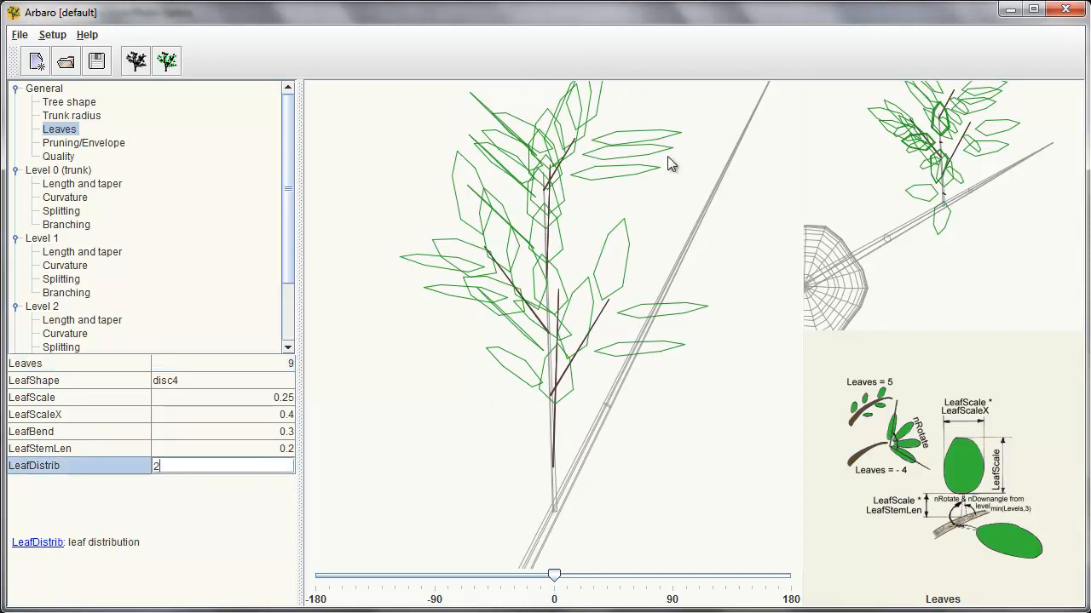
Step: Look over the general parameter groups for tree shape, pruning/envelope and quality
click(72, 103)
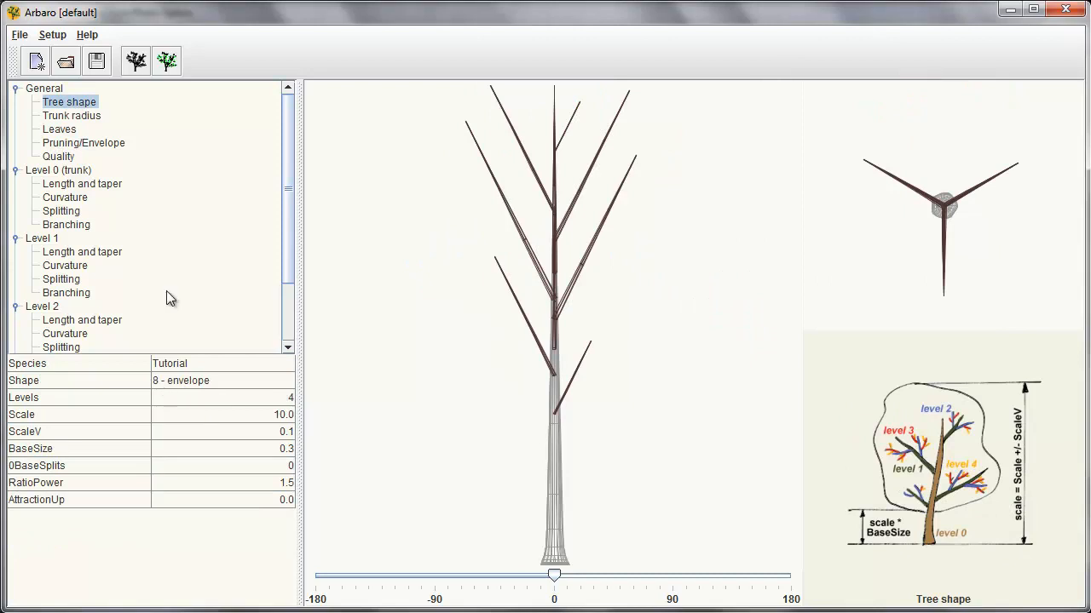
click(81, 144)
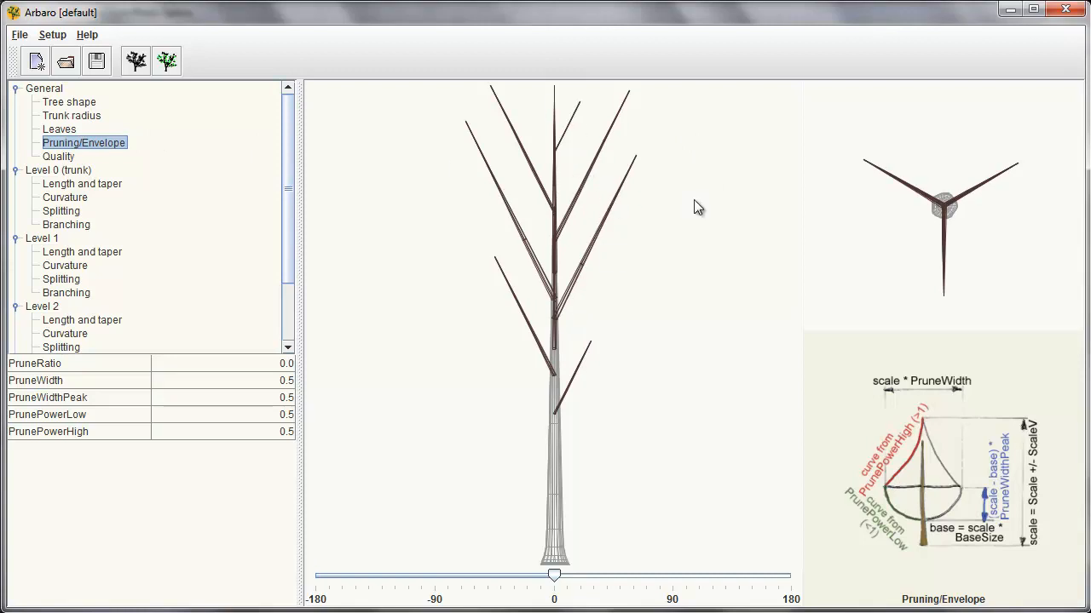
click(60, 158)
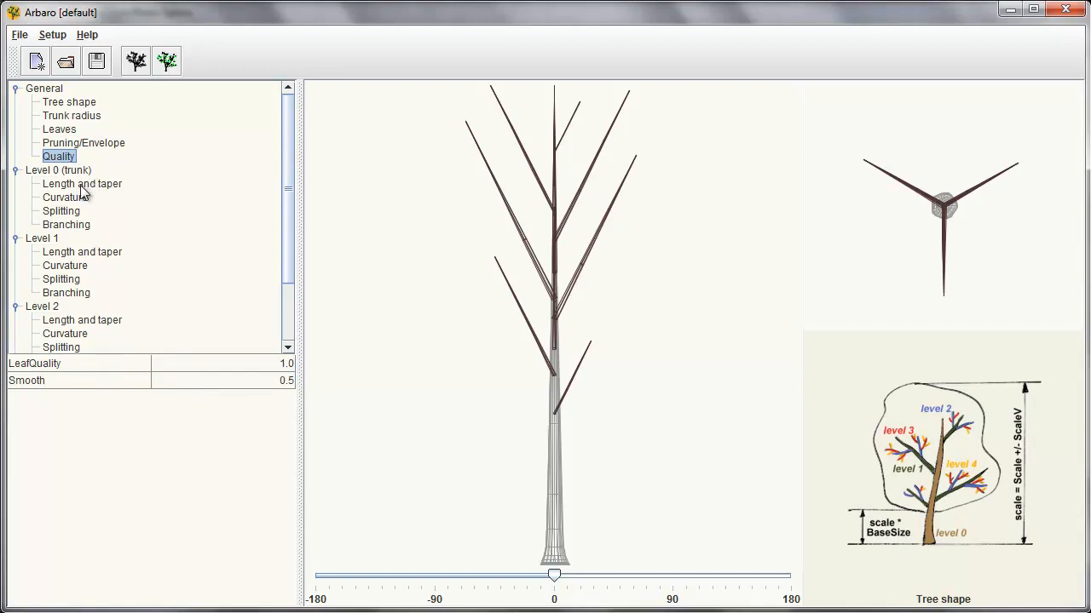
Step: Review the Level 0 trunk's length parameters and set its cross-section scaling 0Taper to 1.1
click(60, 170)
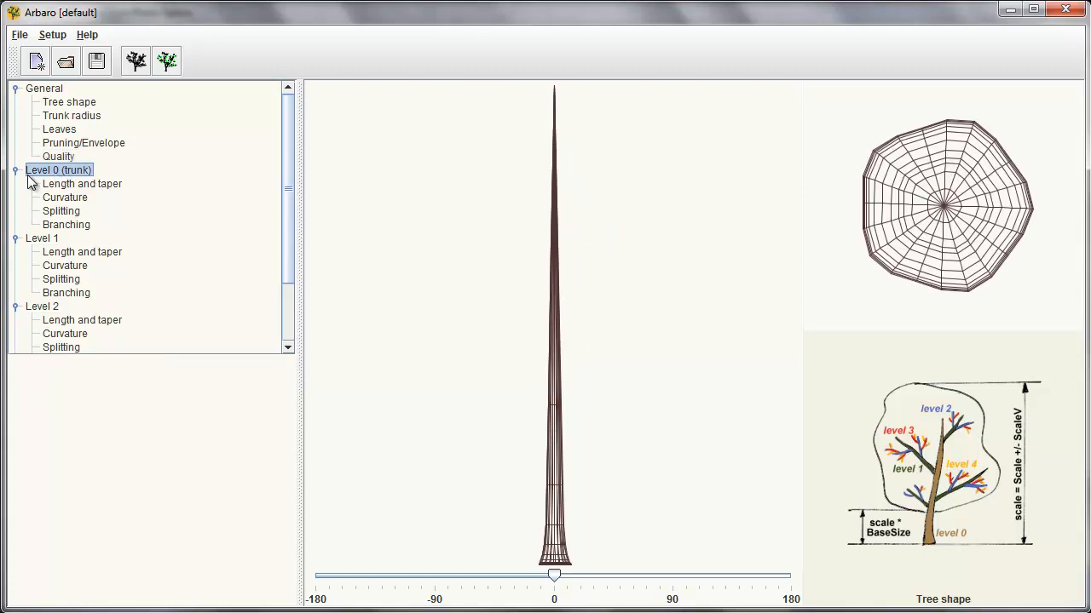
click(86, 187)
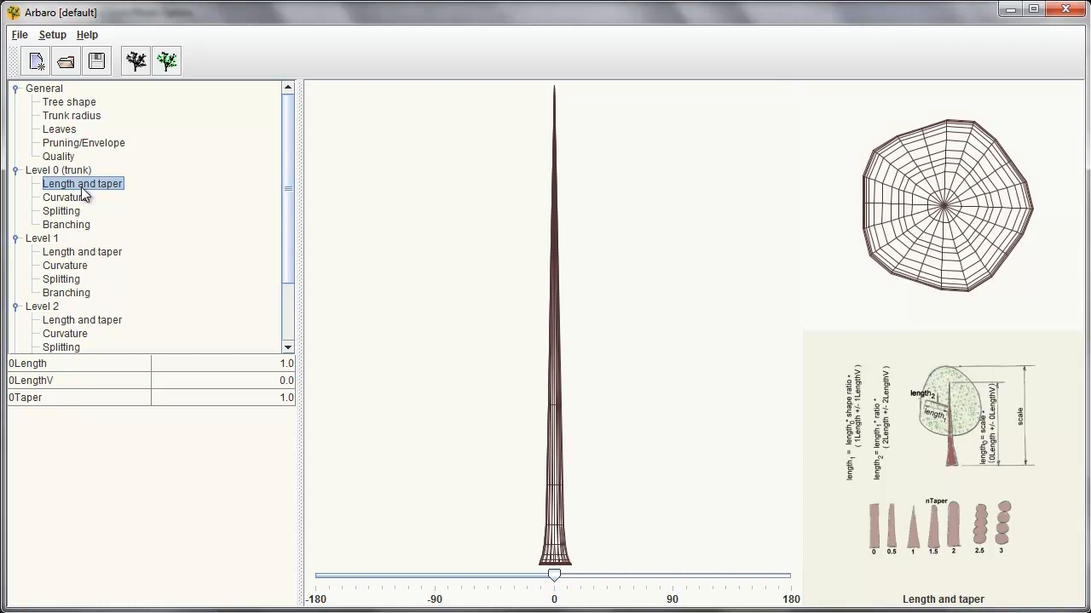
double_click(217, 363)
drag(174, 365, 154, 364)
click(199, 363)
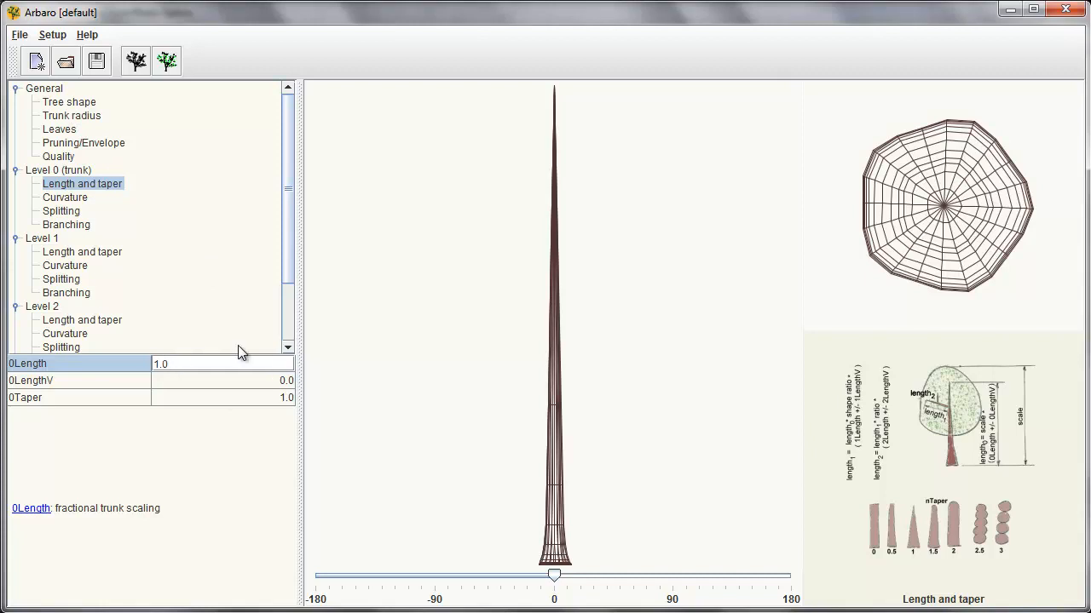
click(113, 381)
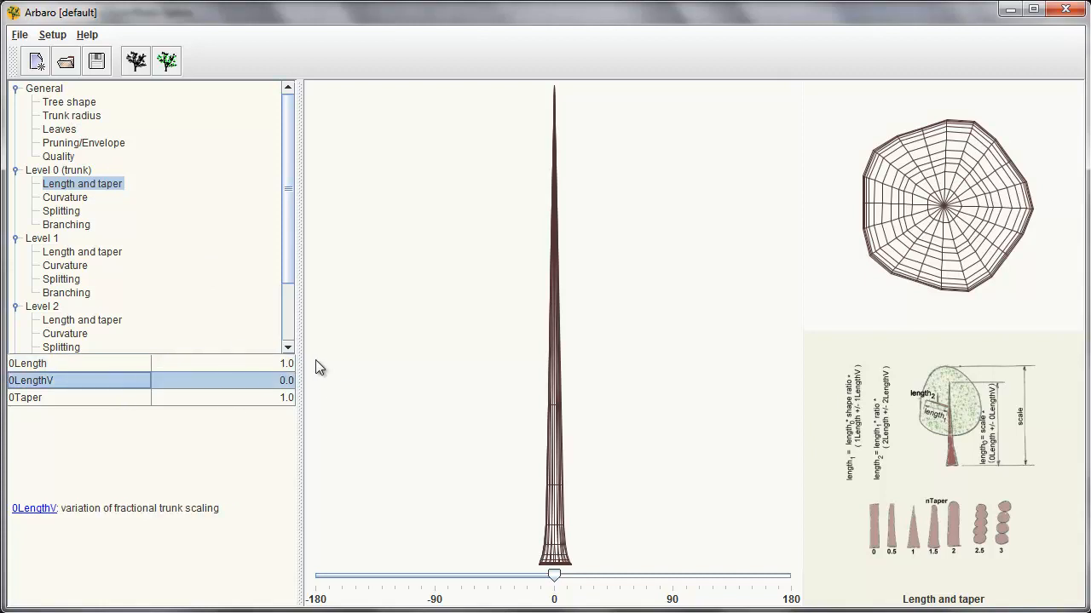
click(217, 398)
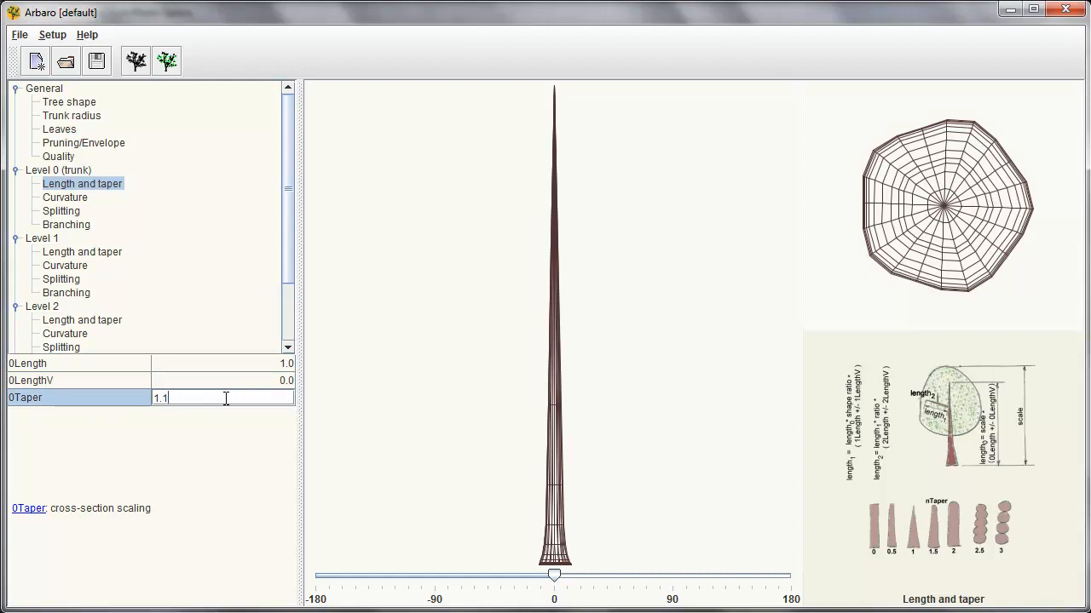
key(Return)
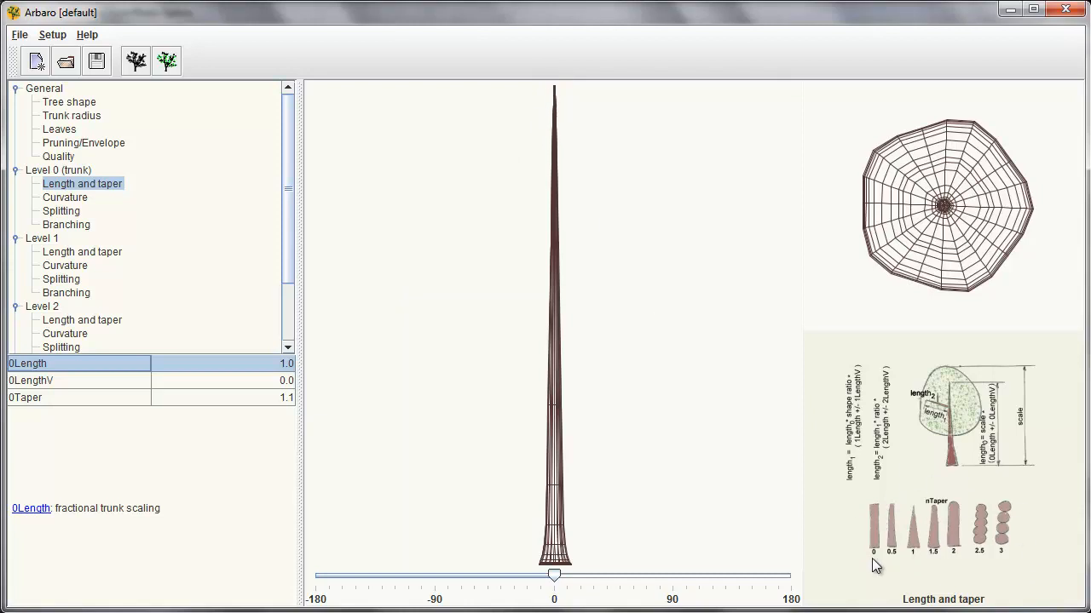
Step: Try a trunk 0Taper of 2.5 and restore it to 1.1
click(214, 397)
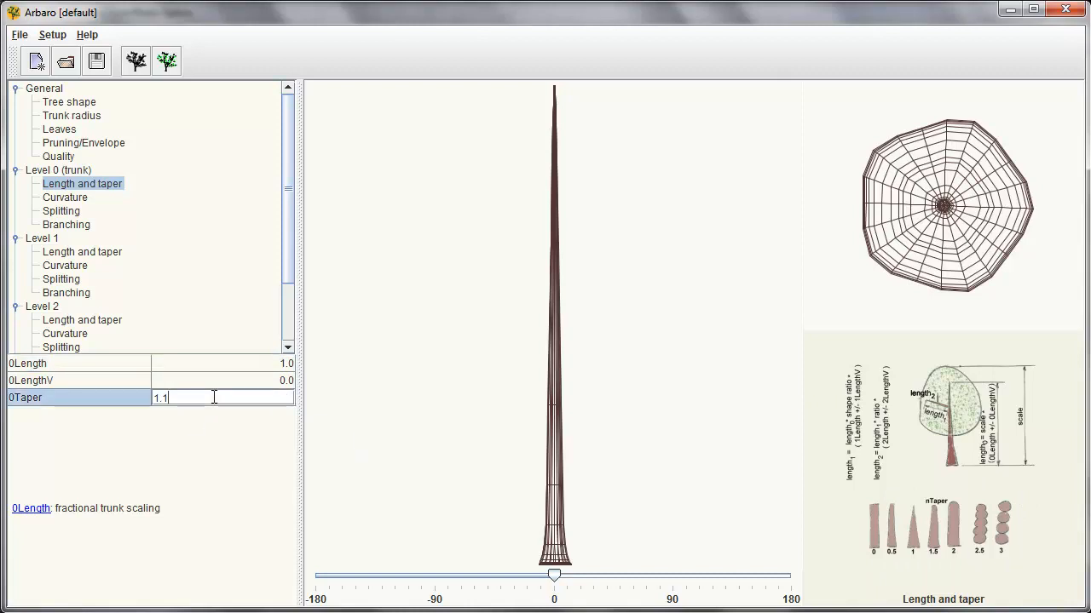
key(BackSpace)
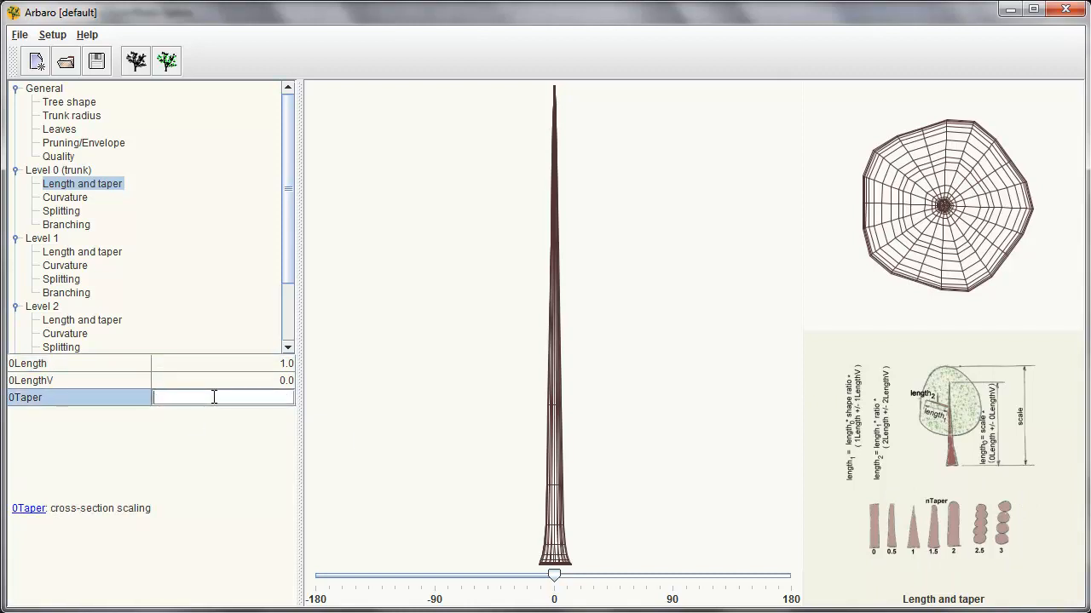
key(Return)
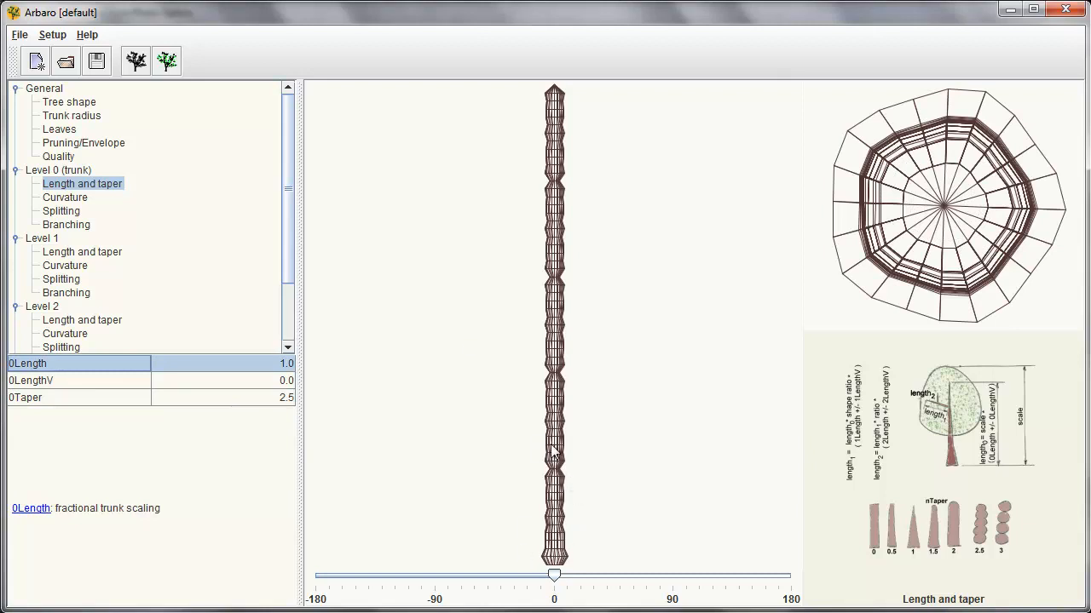
click(241, 398)
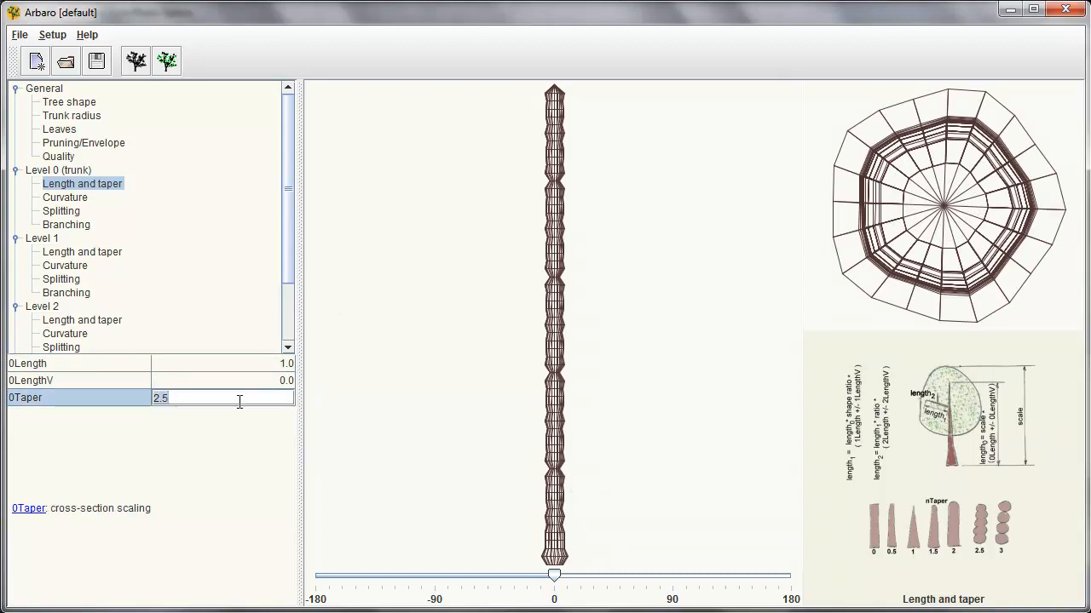
text(1.1)
key(Return)
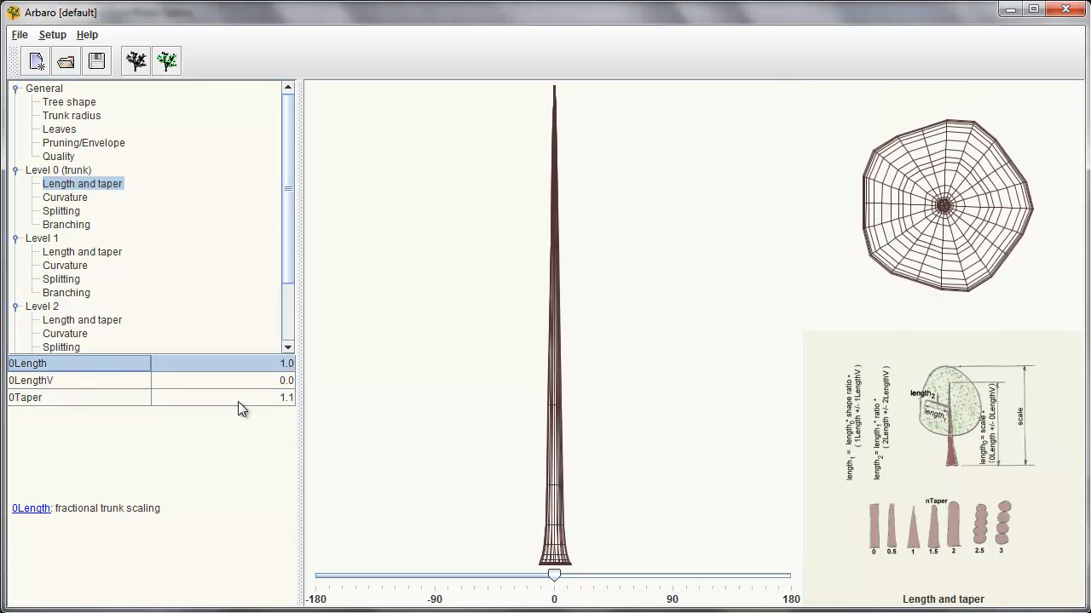
Step: Set the trunk's curvature resolution 0CurveRes to 16
click(68, 198)
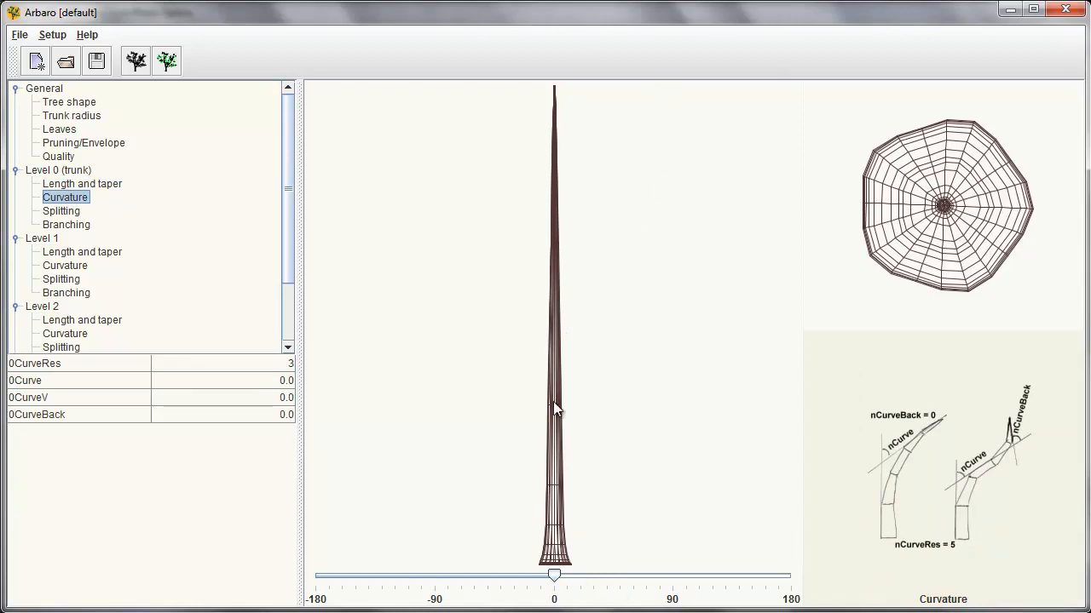
click(217, 363)
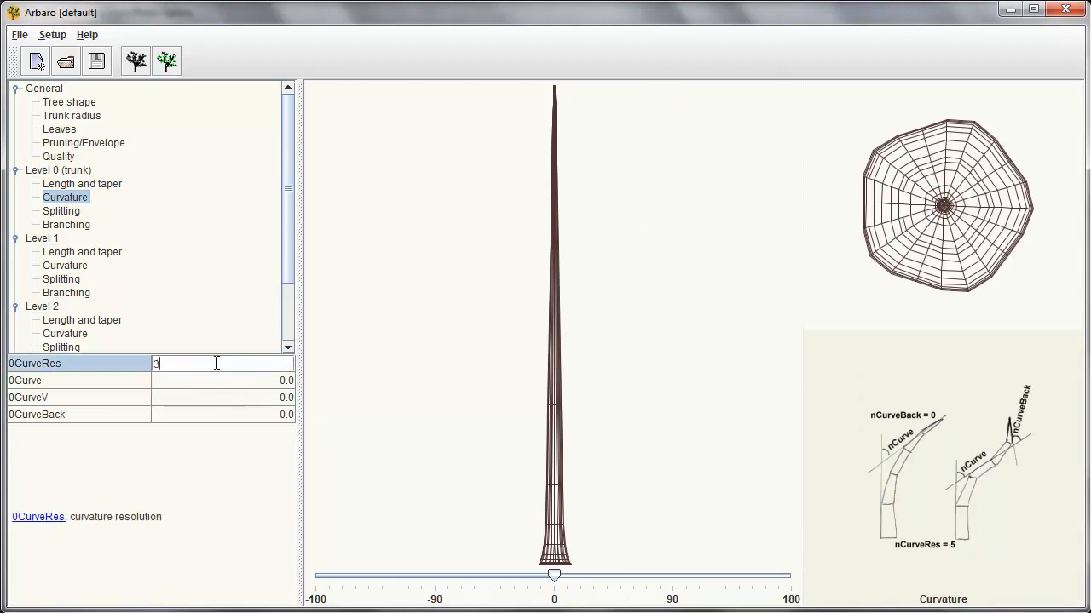
key(BackSpace)
text(16)
key(Return)
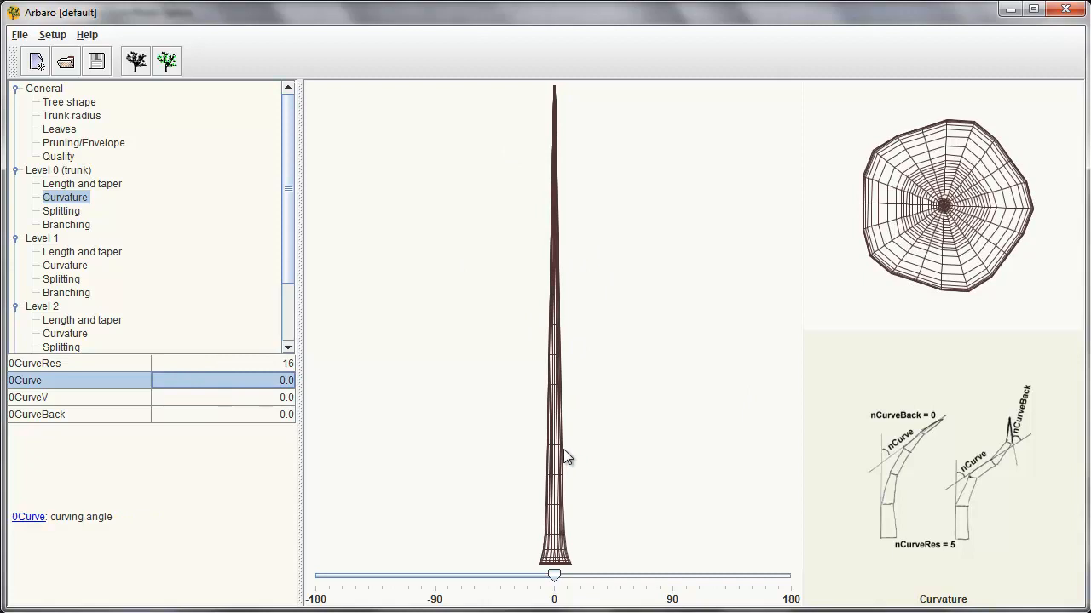
Step: Set the trunk's curving angle 0Curve to 90
click(43, 381)
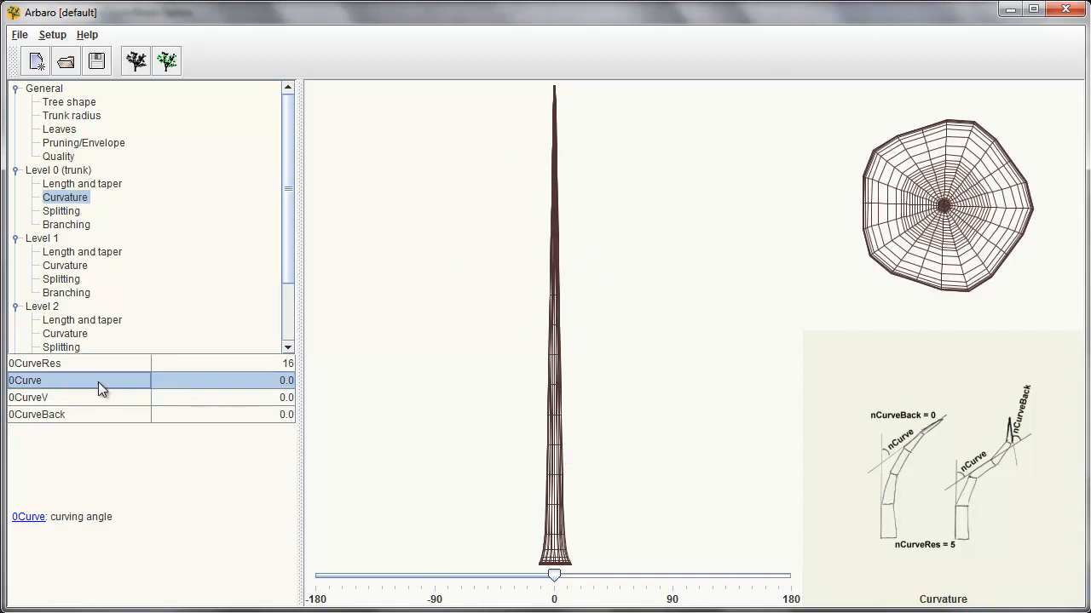
double_click(236, 387)
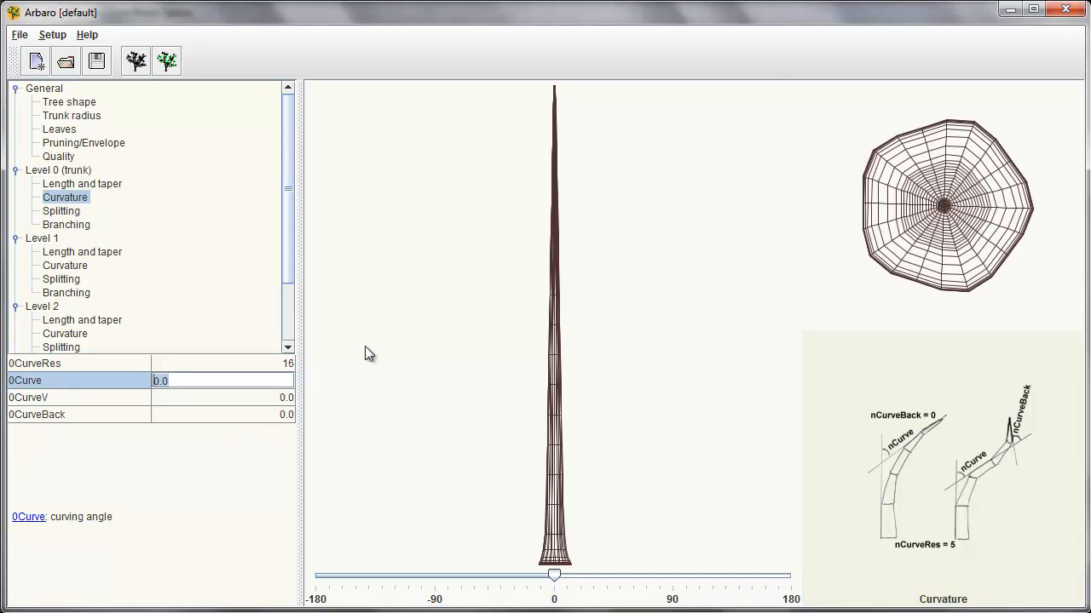
text(90)
key(Return)
Step: Set the curving angle of the trunk's upper half, 0CurveBack, to -90
click(242, 414)
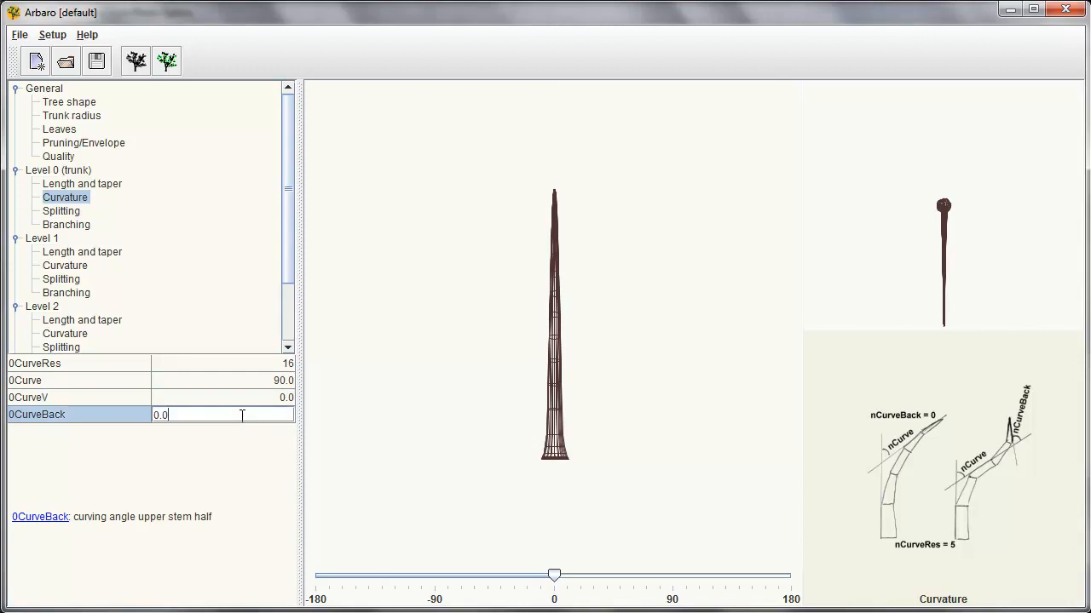
key(BackSpace)
key(BackSpace)
key(BackSpace)
text(-90)
key(Return)
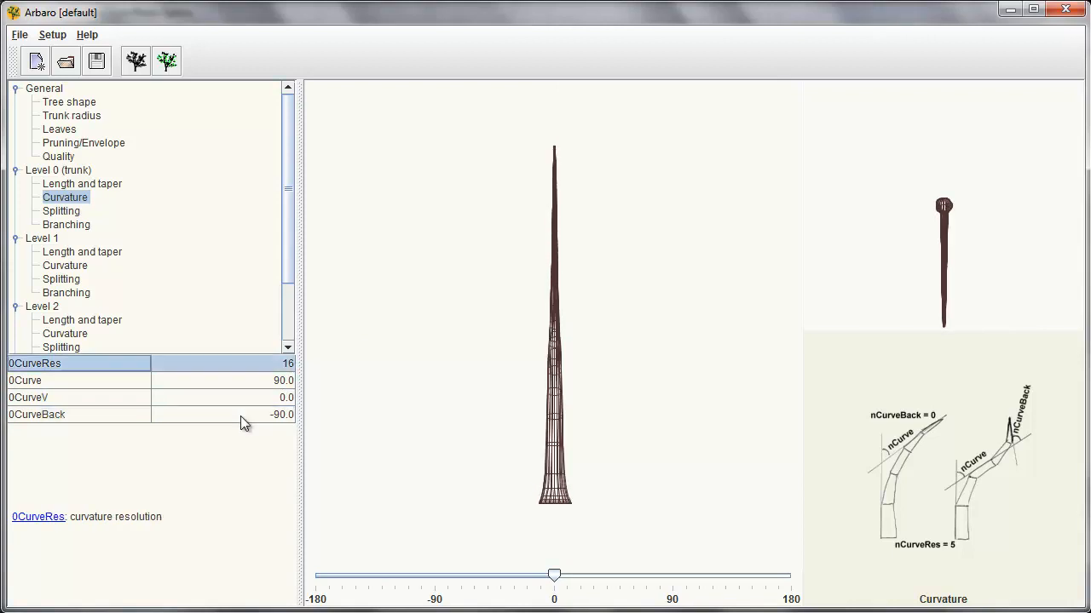
drag(555, 576, 652, 577)
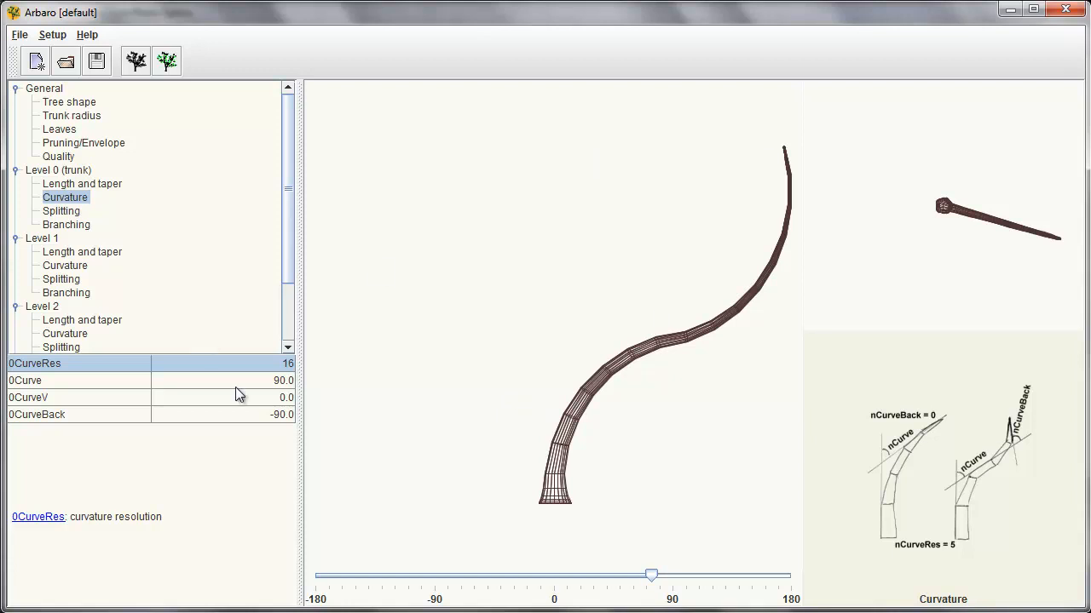
Step: Set the trunk's curving angle 0Curve to 10
double_click(198, 383)
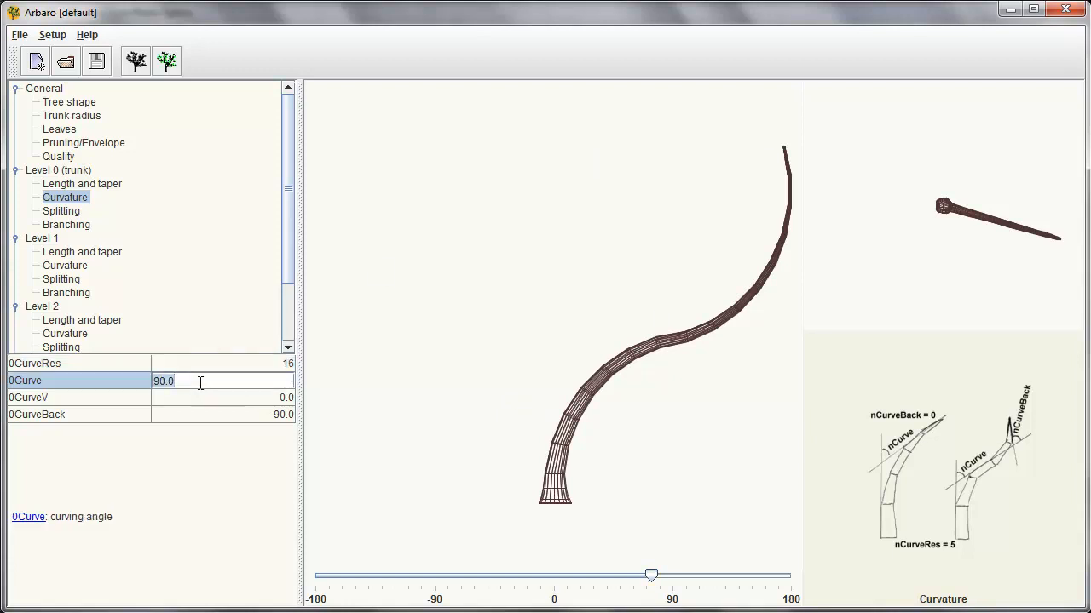
key(BackSpace)
key(BackSpace)
key(BackSpace)
key(BackSpace)
text(10)
key(Return)
Step: Set the curving angle of the trunk's upper half, 0CurveBack, to -20
double_click(215, 418)
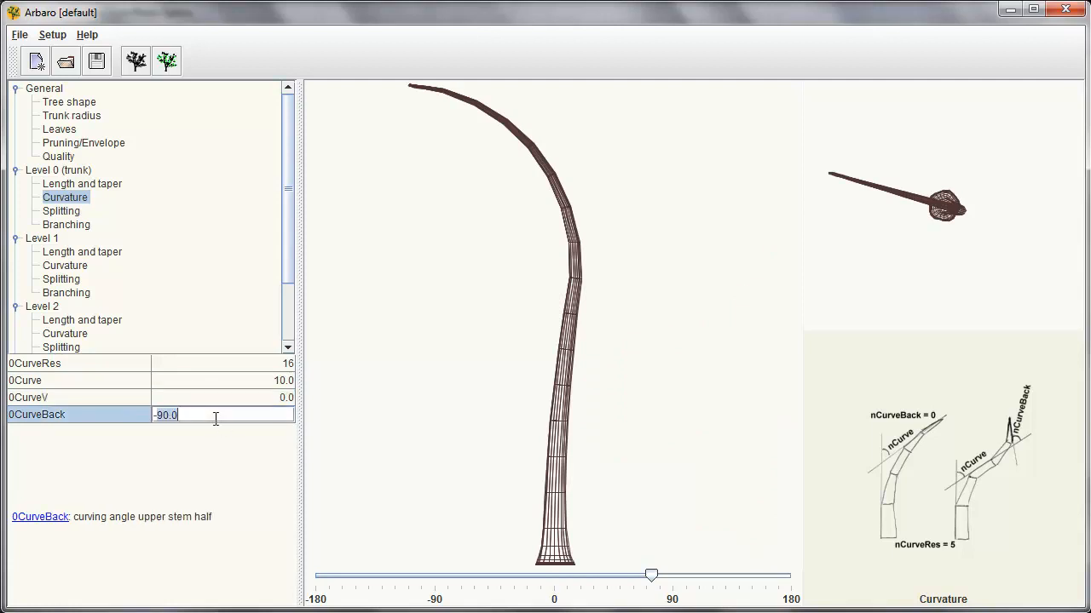
text(-10)
key(Return)
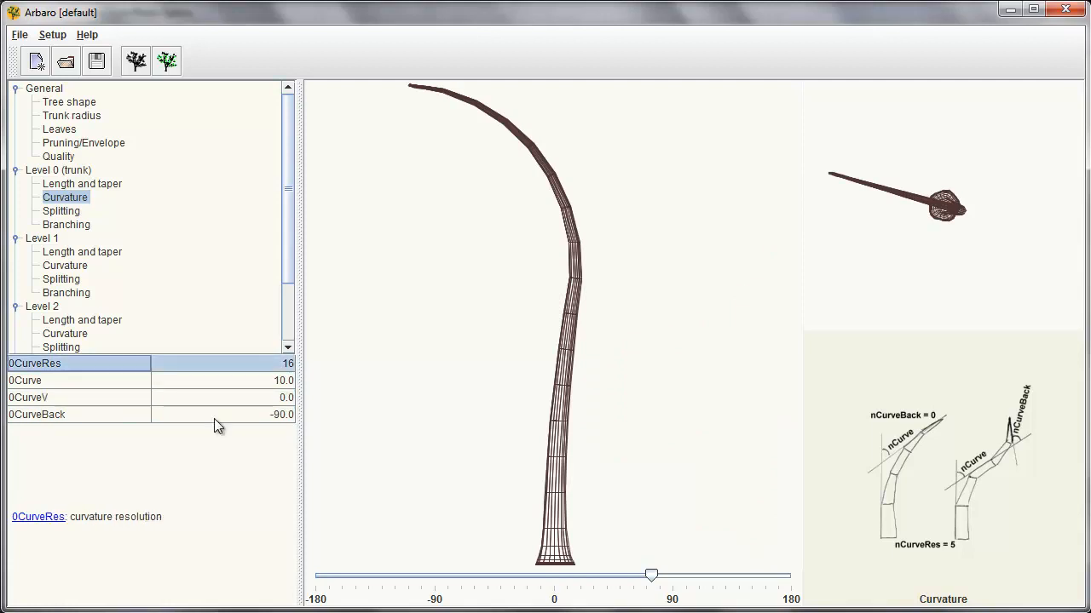
double_click(214, 418)
text(20)
key(Return)
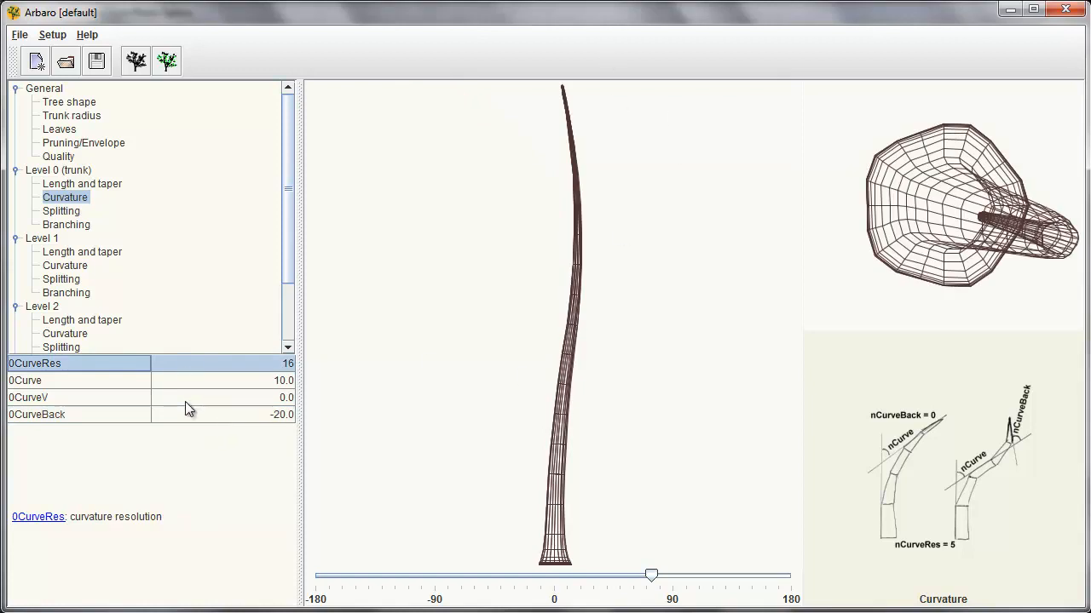
Step: Set the trunk's curving angle variation 0CurveV to 50 and rotate the preview to check the shape
double_click(185, 399)
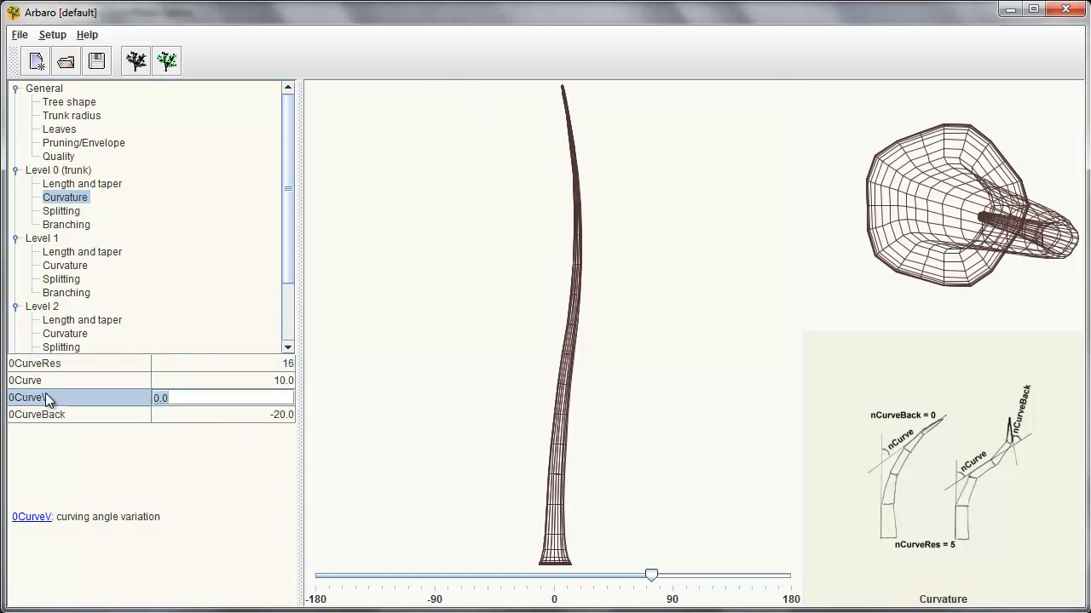
text(50)
click(188, 409)
drag(651, 576, 713, 578)
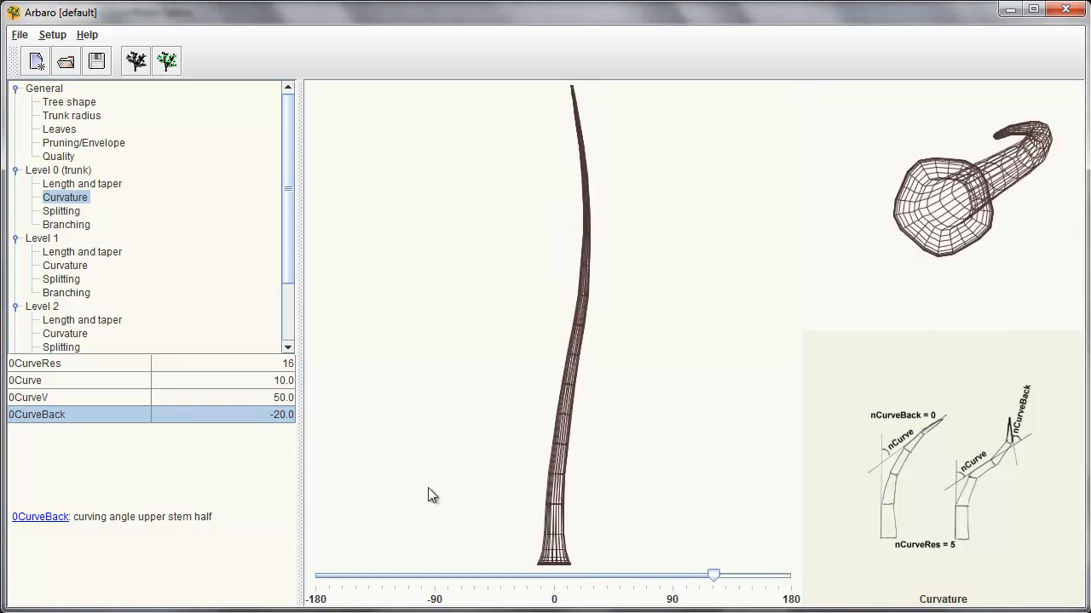
Step: Set the trunk's 0CurveBack to -10 and 0Curve to 5, then check the bend from another angle
double_click(213, 415)
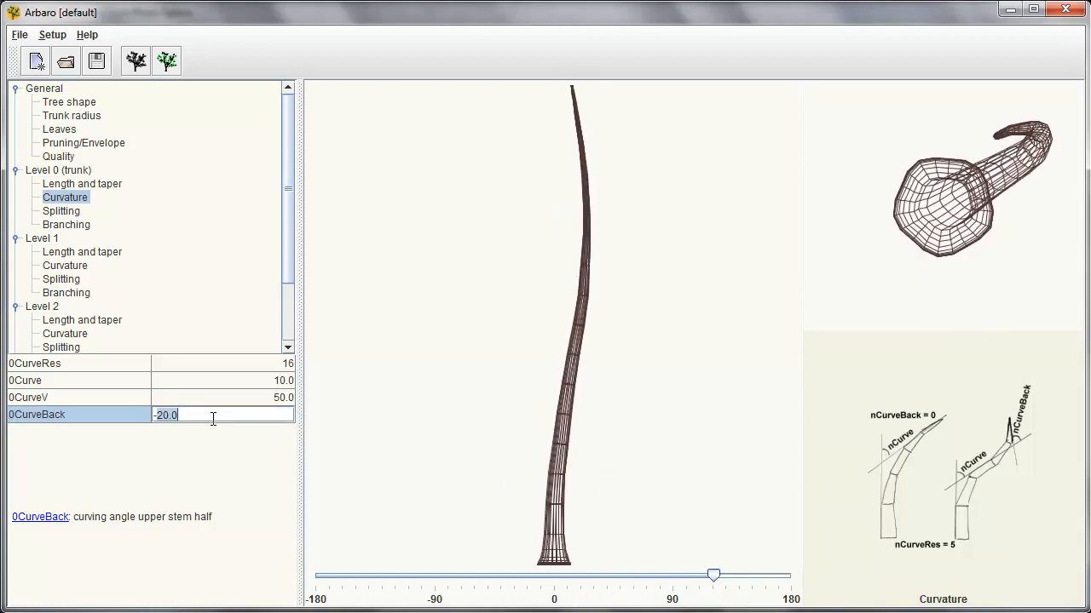
text(10)
key(Return)
double_click(204, 381)
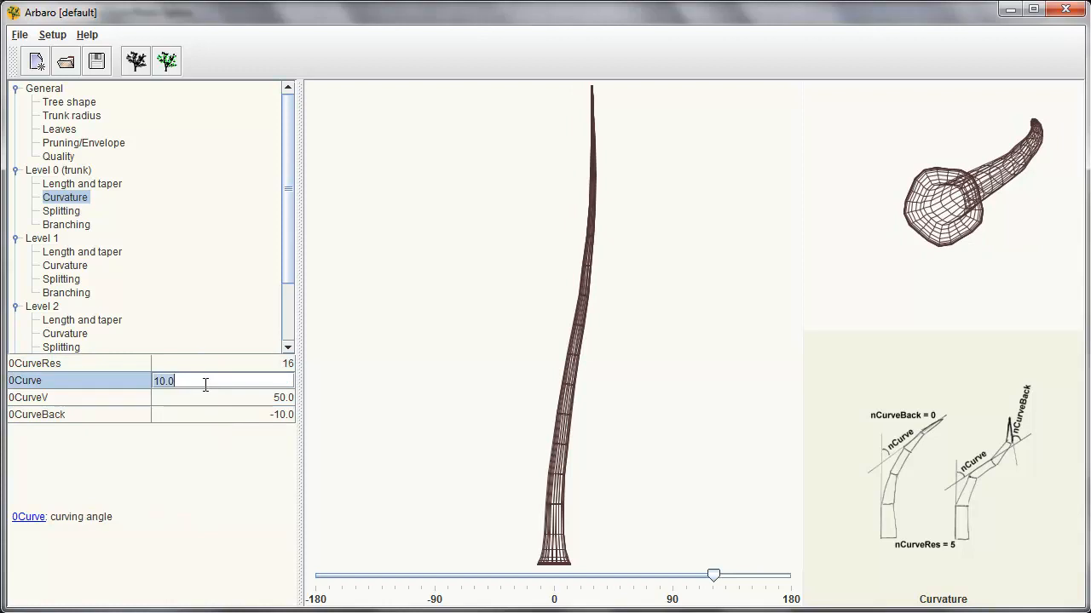
text(5)
key(Return)
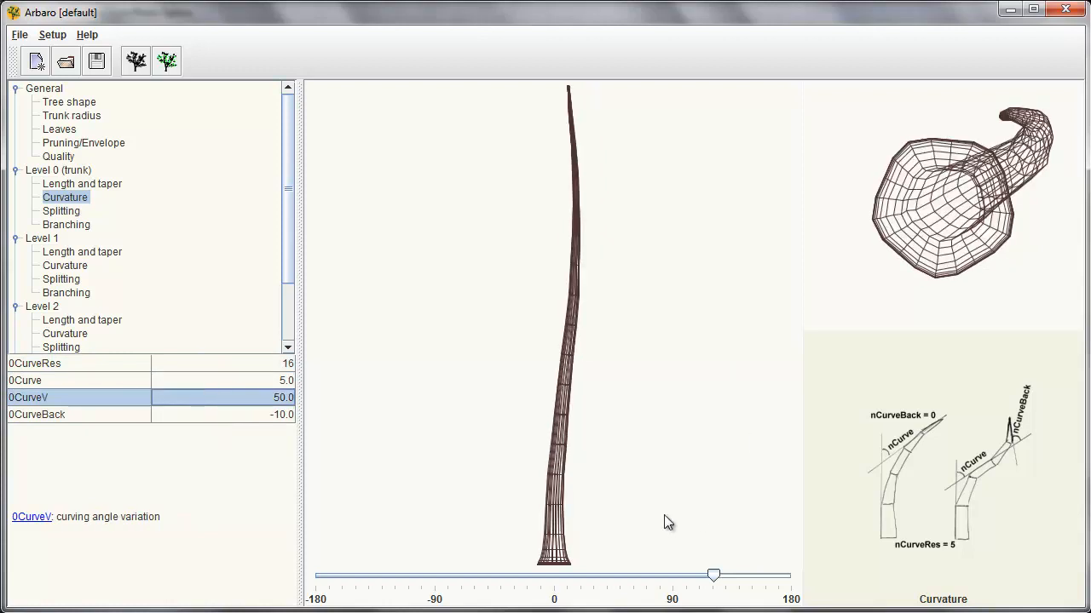
drag(713, 578, 638, 588)
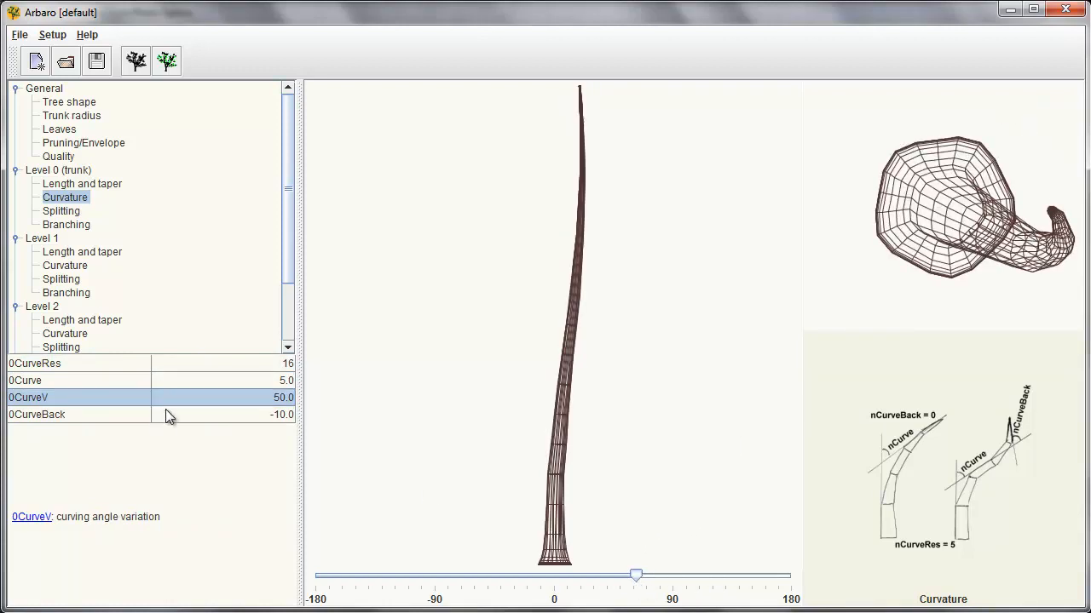
Step: Set the trunk's curving angle variation 0CurveV to 30
double_click(205, 398)
text(30)
key(Return)
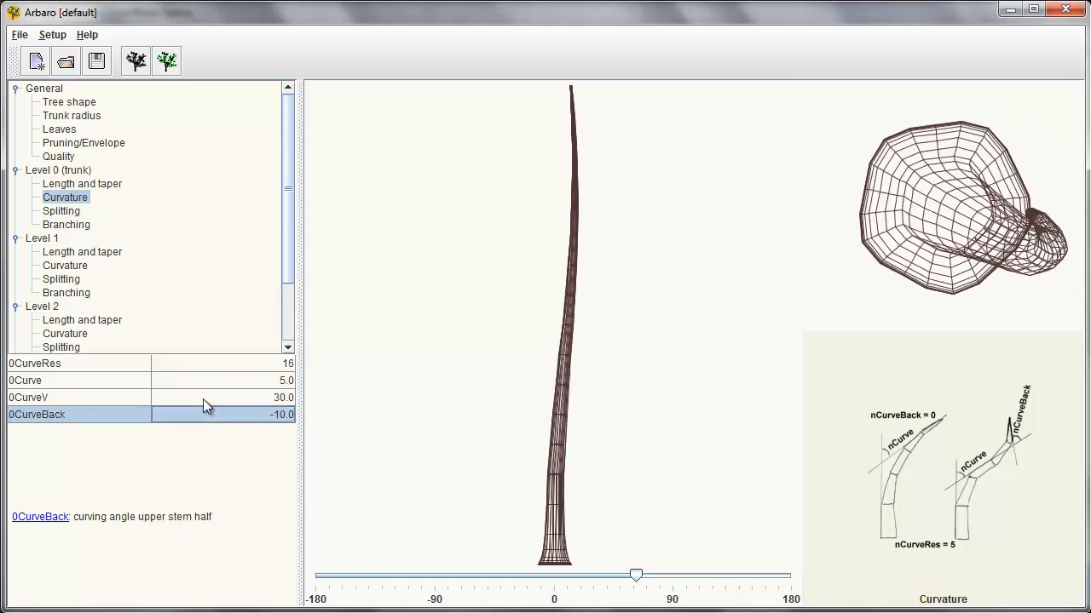
mouse_move(637, 577)
mouse_down()
mouse_move(460, 598)
mouse_move(638, 586)
mouse_up()
Step: Set the trunk's upper-half curving angle 0CurveBack to -5
double_click(204, 417)
double_click(204, 417)
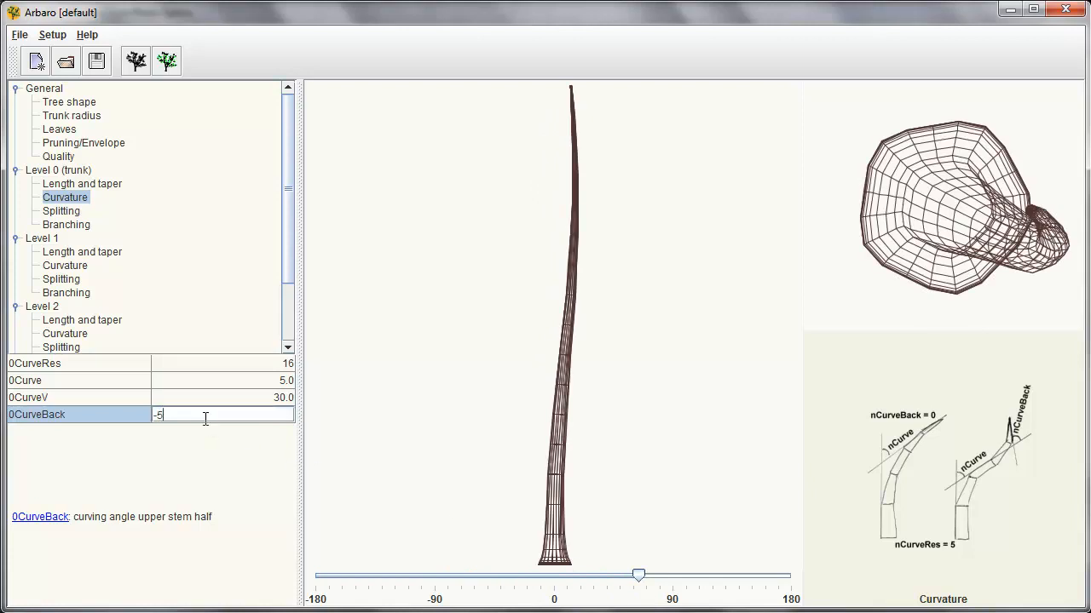
text(5)
key(Return)
Step: Set the trunk's curving angle 0Curve to 3
double_click(216, 388)
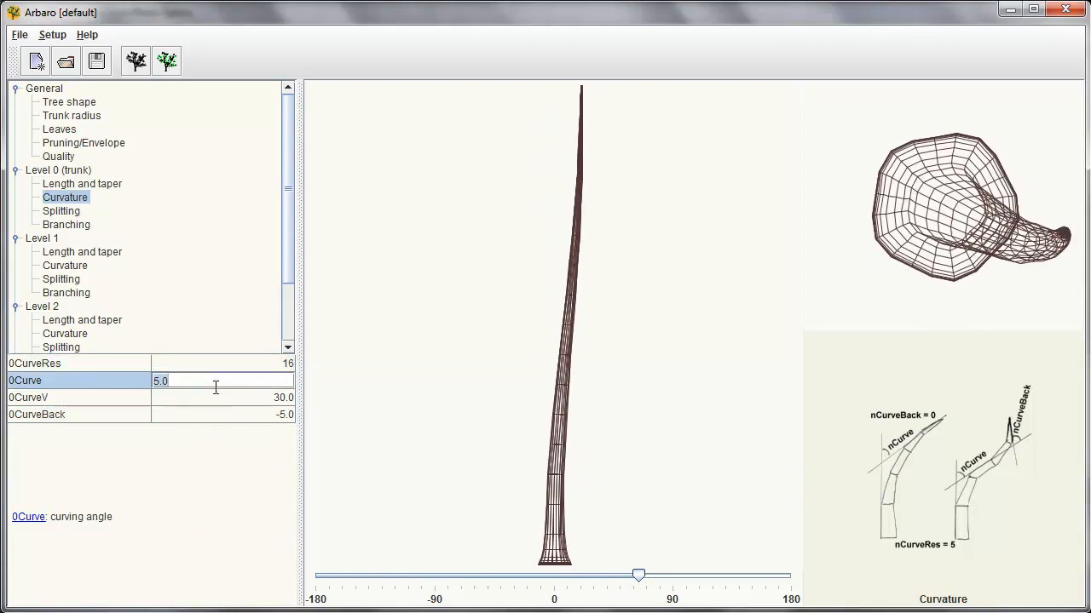
text(3)
key(Return)
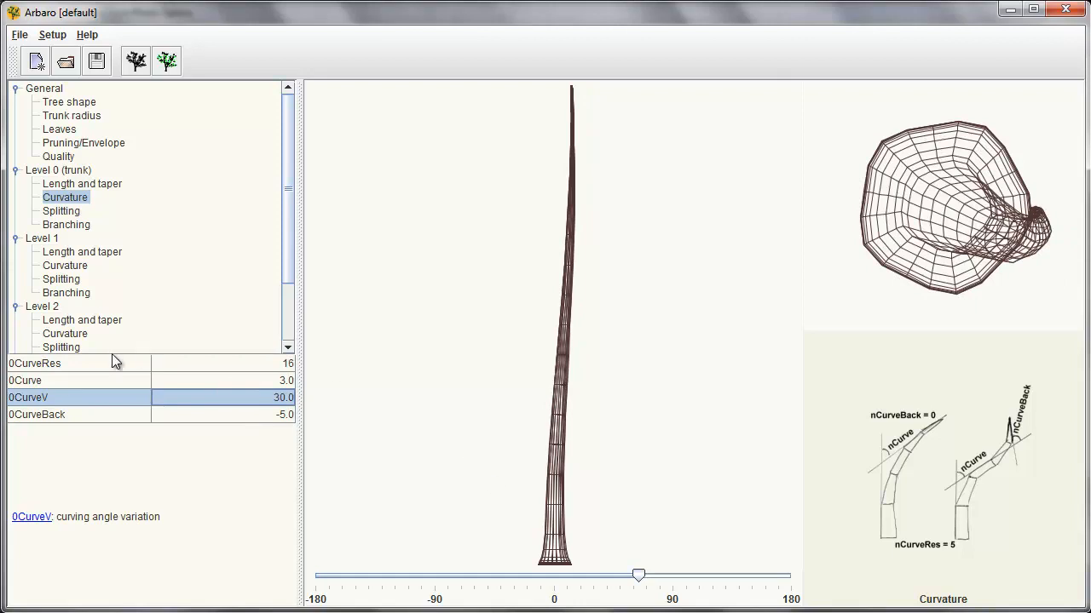
Step: Set the trunk's curving angle 0Curve to 2 and check the trunk from another angle
double_click(187, 381)
text(2)
key(Return)
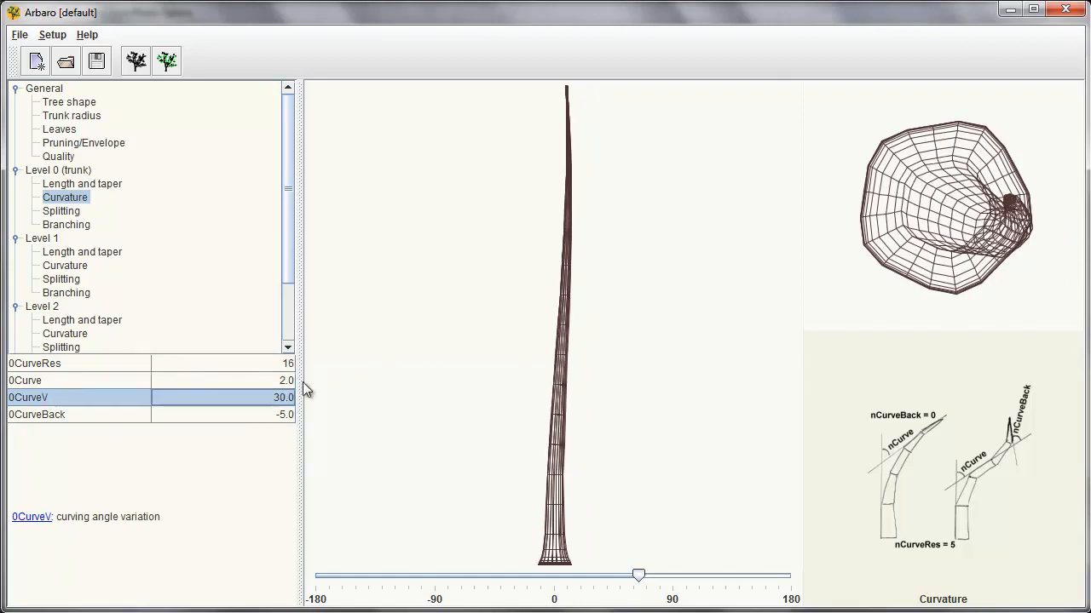
drag(639, 576, 616, 572)
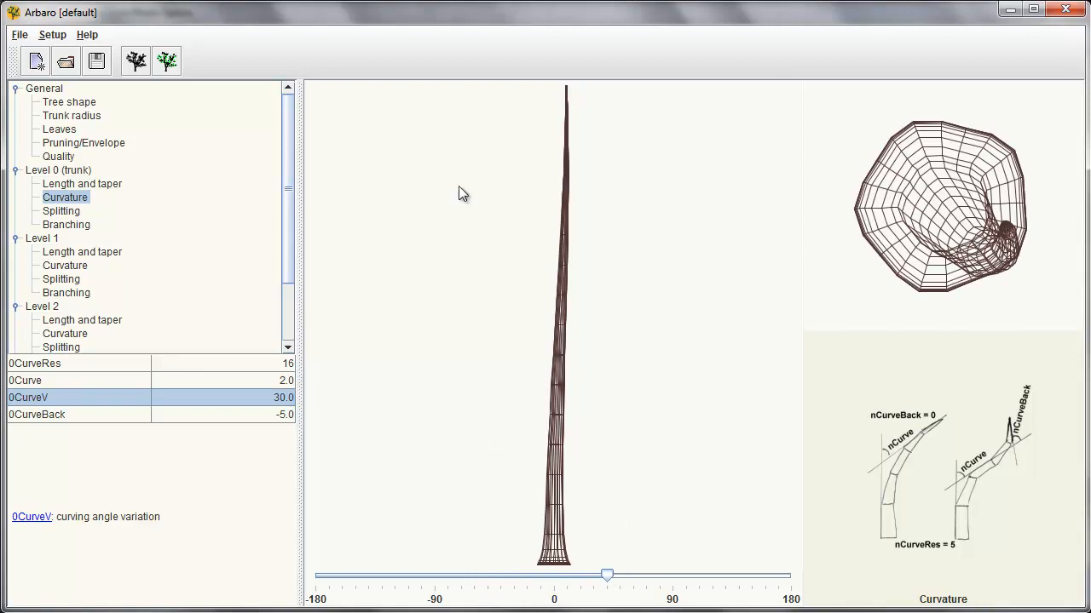
Step: Look over the trunk's splitting and branching parameters, then set the Level 1 branches' 1Taper to 1.1
click(62, 211)
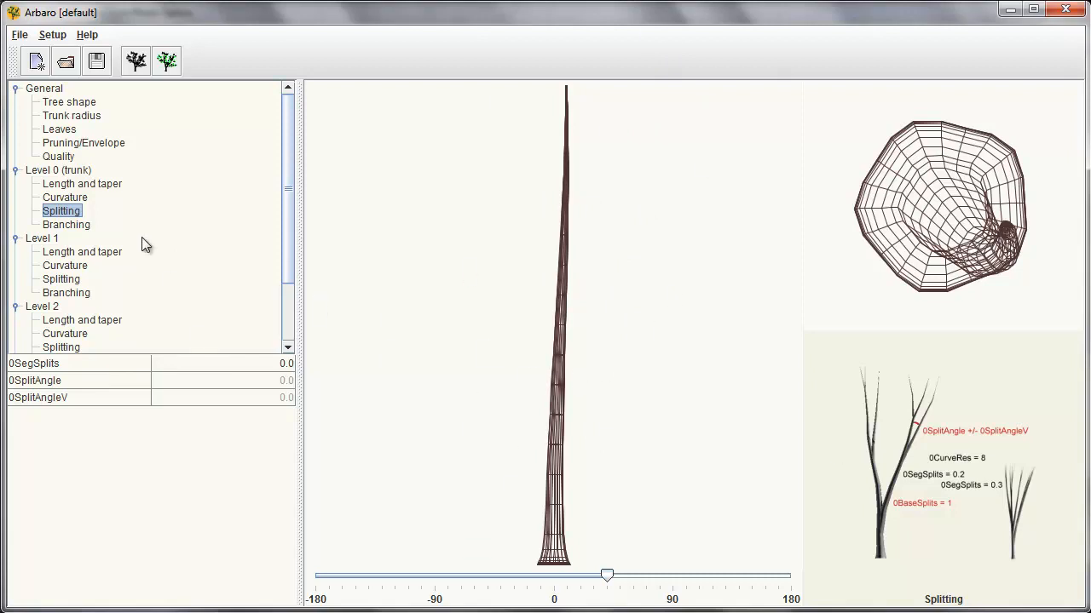
click(66, 225)
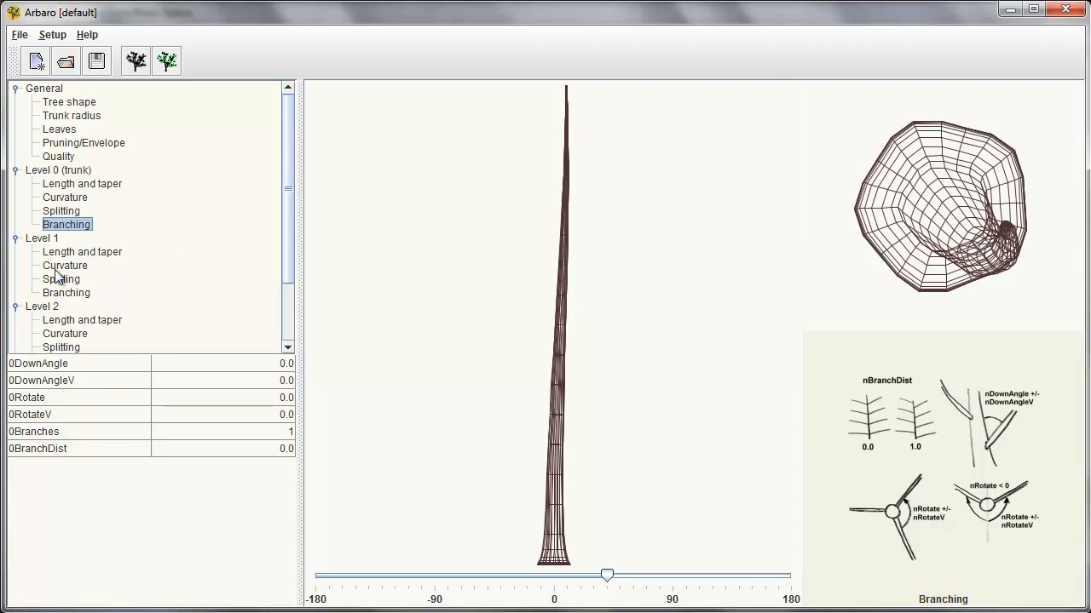
click(78, 254)
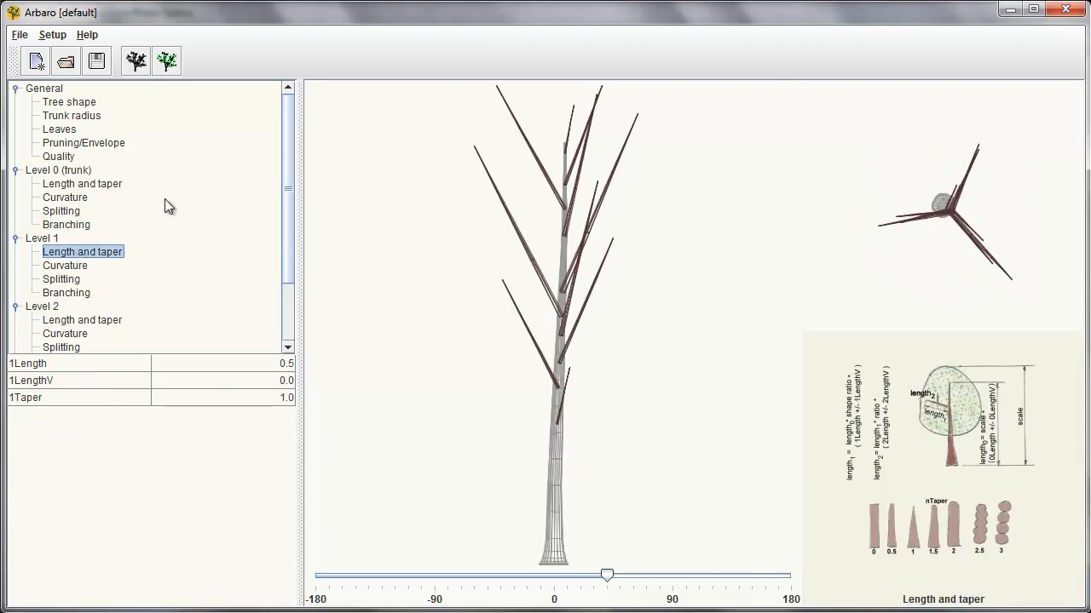
click(48, 241)
click(72, 253)
click(214, 398)
key(BackSpace)
text(1)
key(Return)
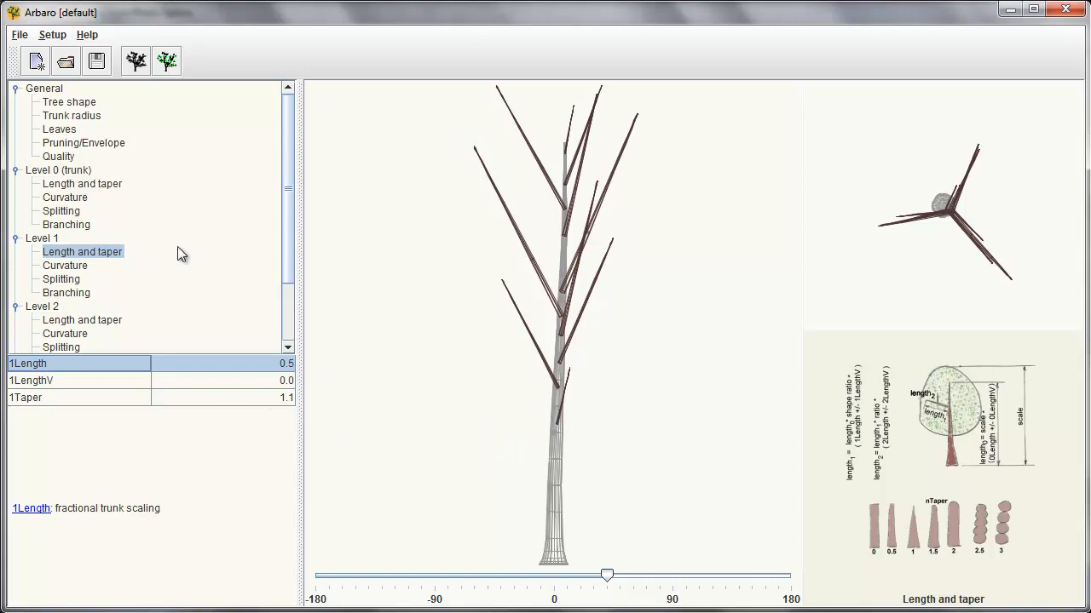
Step: Set the curvature resolution of the Level 1 branches, 1CurveRes, to 6
scroll(81, 293, down, 2)
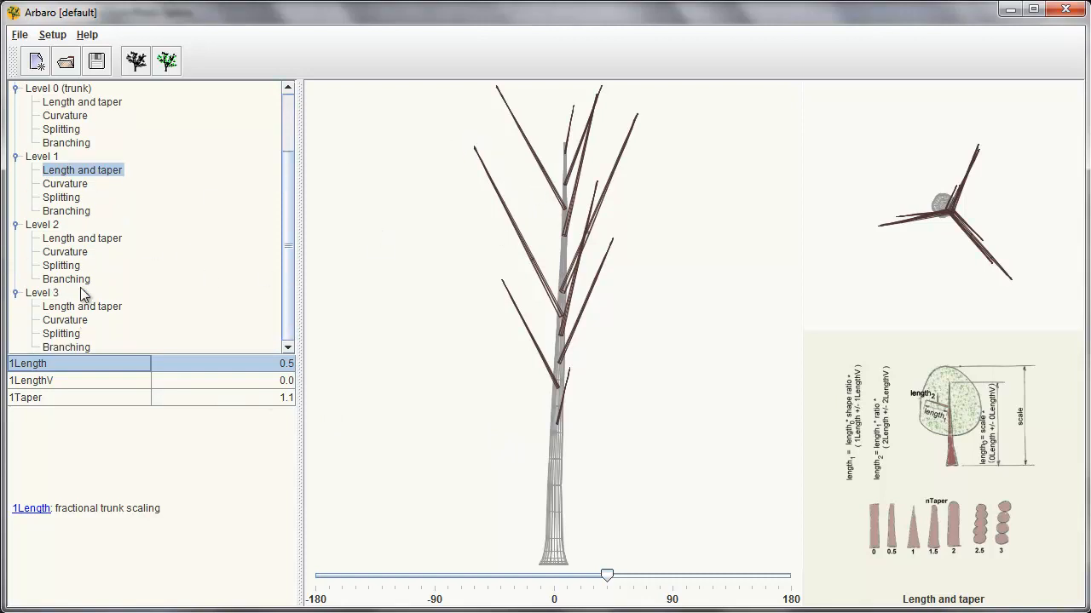
click(65, 183)
double_click(203, 365)
key(BackSpace)
text(6)
key(Return)
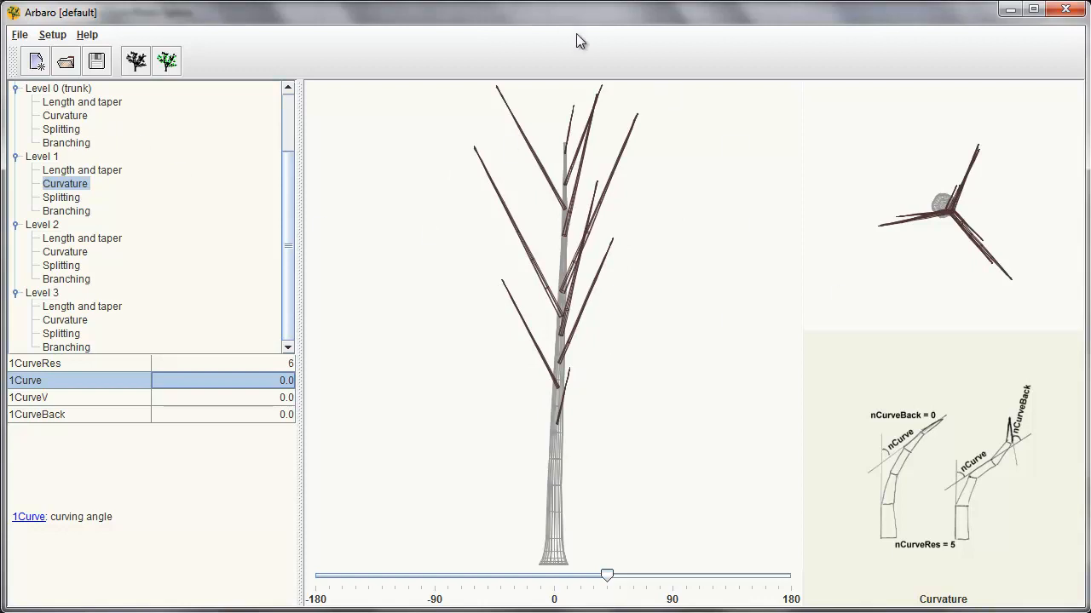
Step: Bend the Level 1 branches with a 1Curve of -10 and a 1CurveBack of -15
double_click(189, 383)
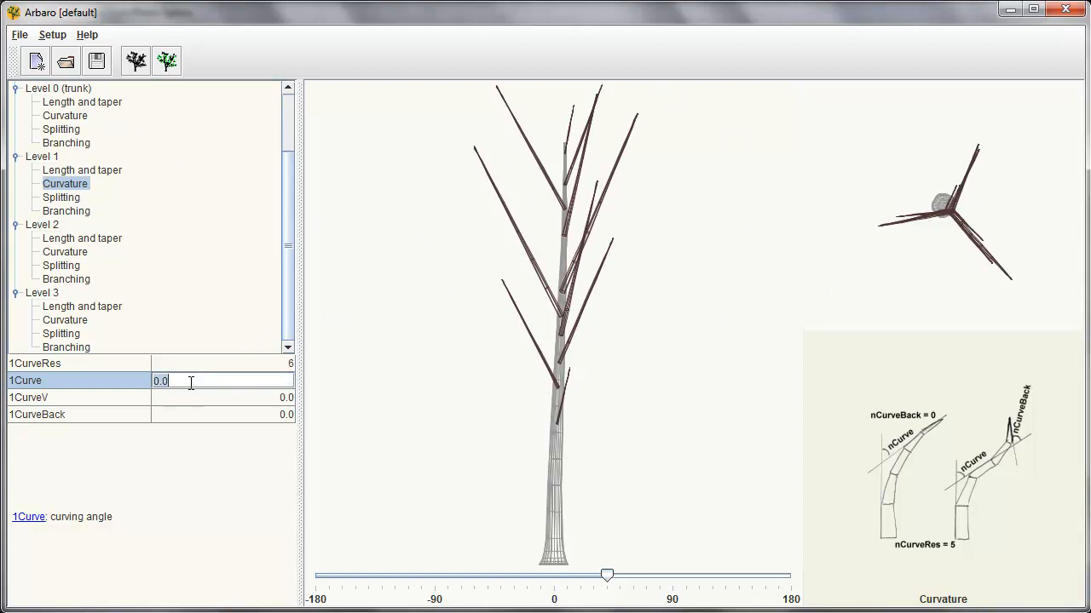
text(-10)
key(Return)
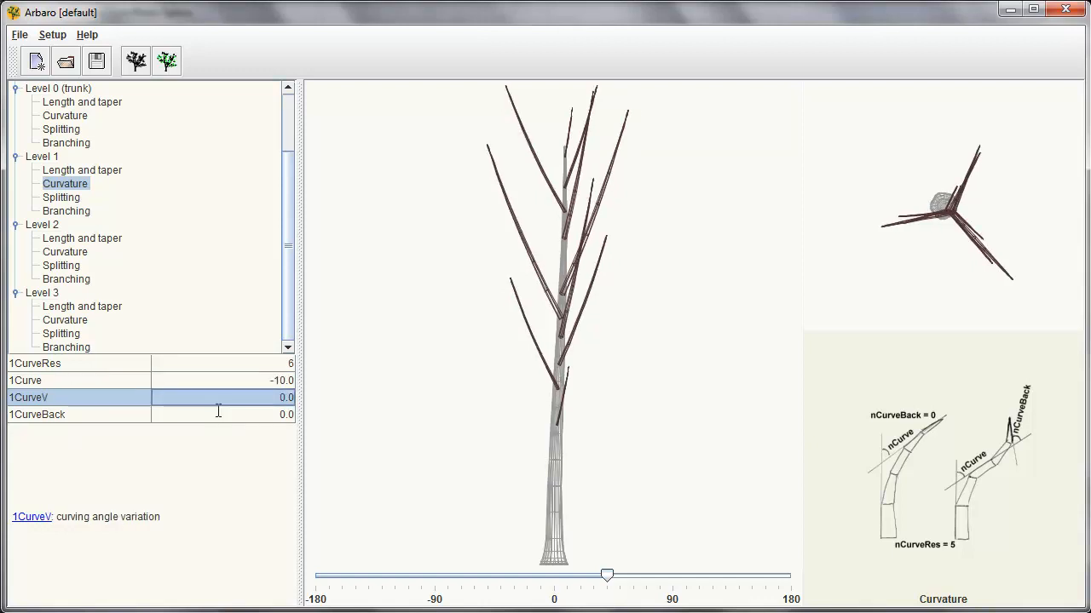
double_click(218, 412)
key(BackSpace)
key(BackSpace)
key(BackSpace)
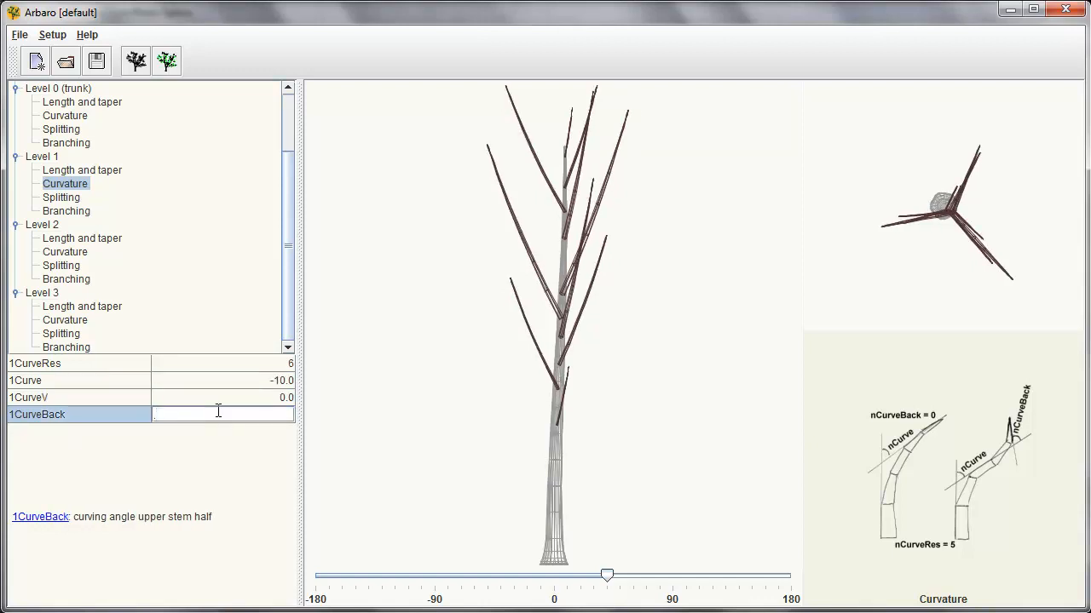
text(-15)
key(Return)
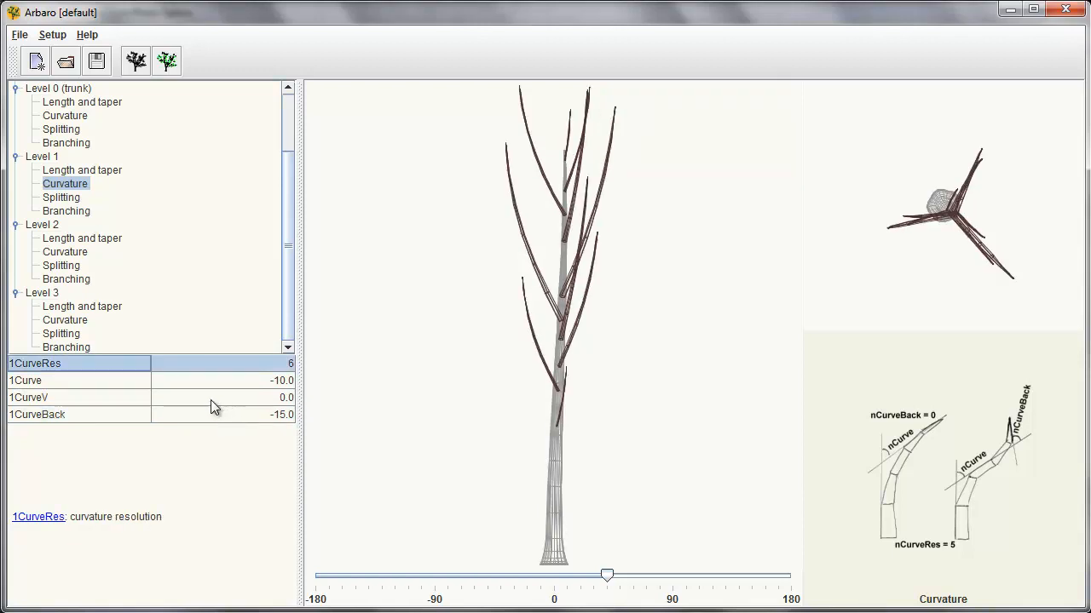
Step: Set the Level 1 branches' curving angle variation 1CurveV to 20
click(199, 398)
text(20)
key(Return)
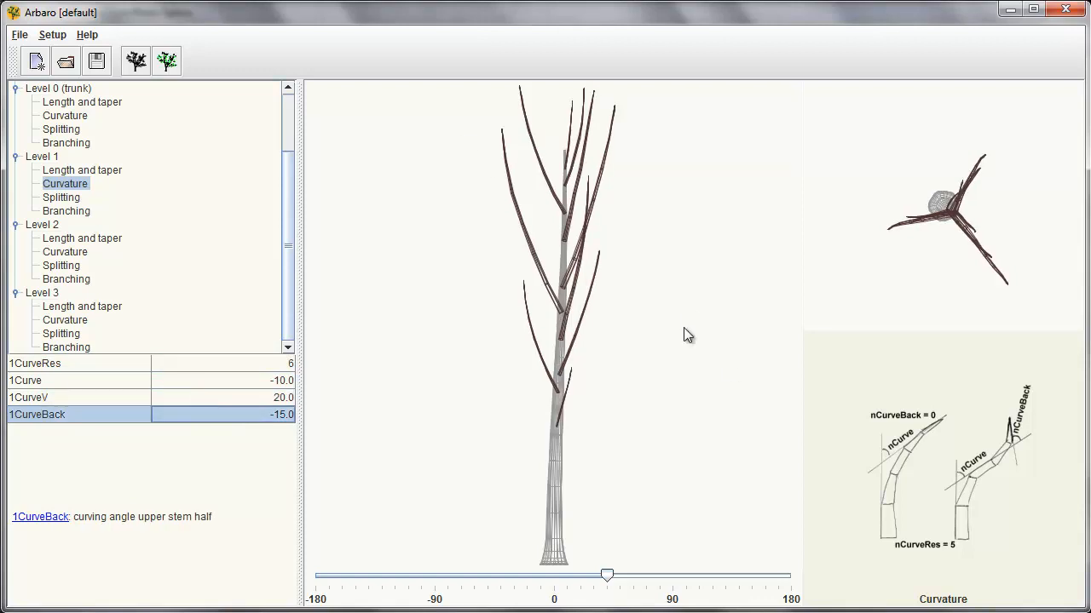
Step: In the Level 1 branching parameters, set the angle from the parent, 1DownAngle, to 90
click(68, 213)
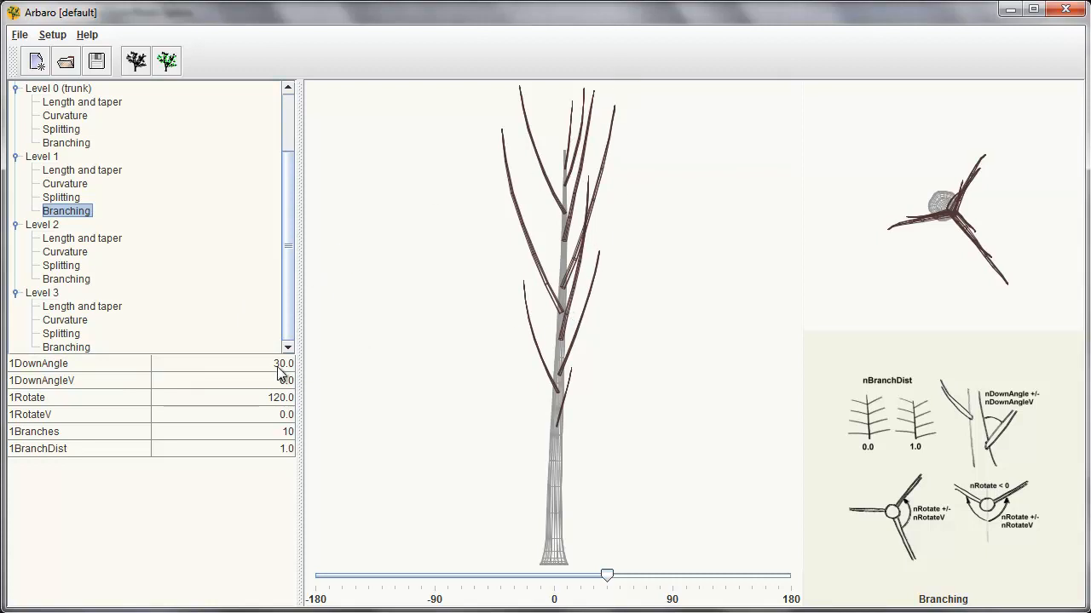
click(230, 364)
key(BackSpace)
key(BackSpace)
key(BackSpace)
key(BackSpace)
text(90)
key(Return)
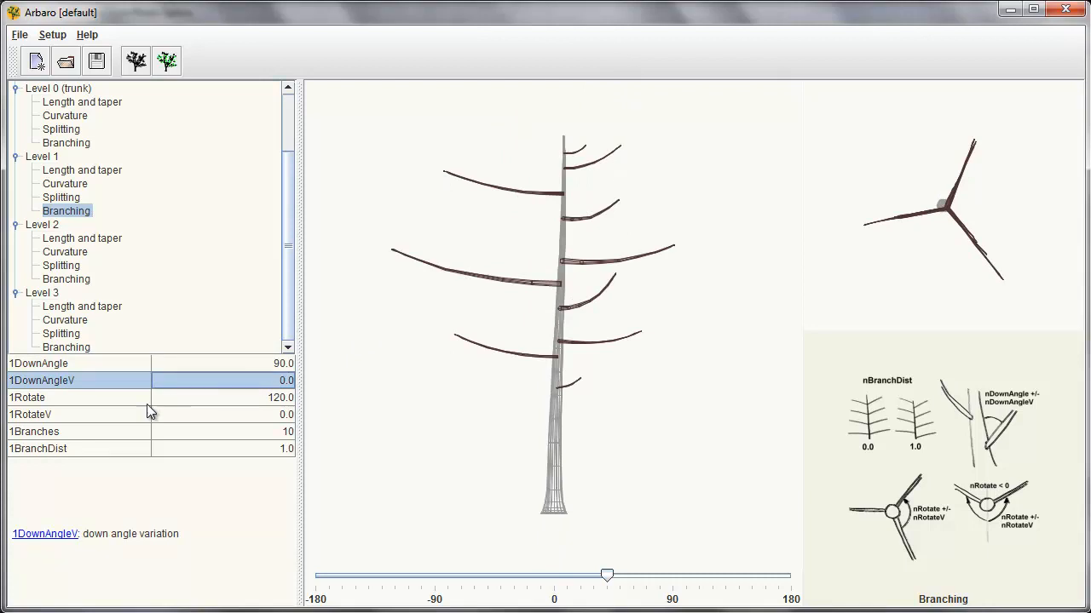
Step: Set the Level 1 down angle variation 1DownAngleV to 90
click(215, 380)
double_click(215, 381)
text(90)
key(Return)
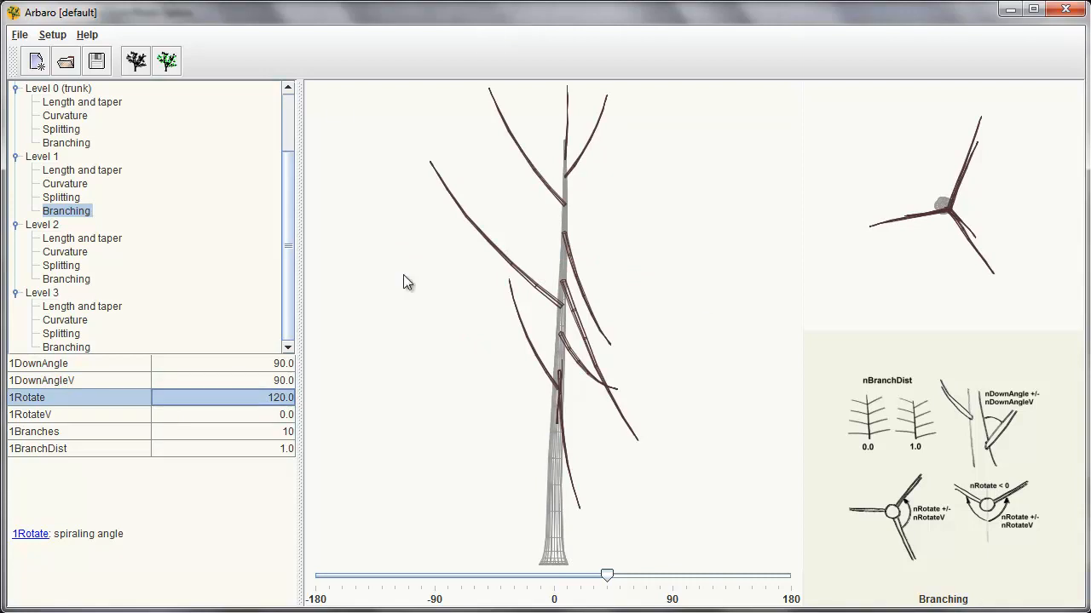
Step: Set the Level 1 branches' 1DownAngleV to -50 and 1DownAngle to 50
click(219, 381)
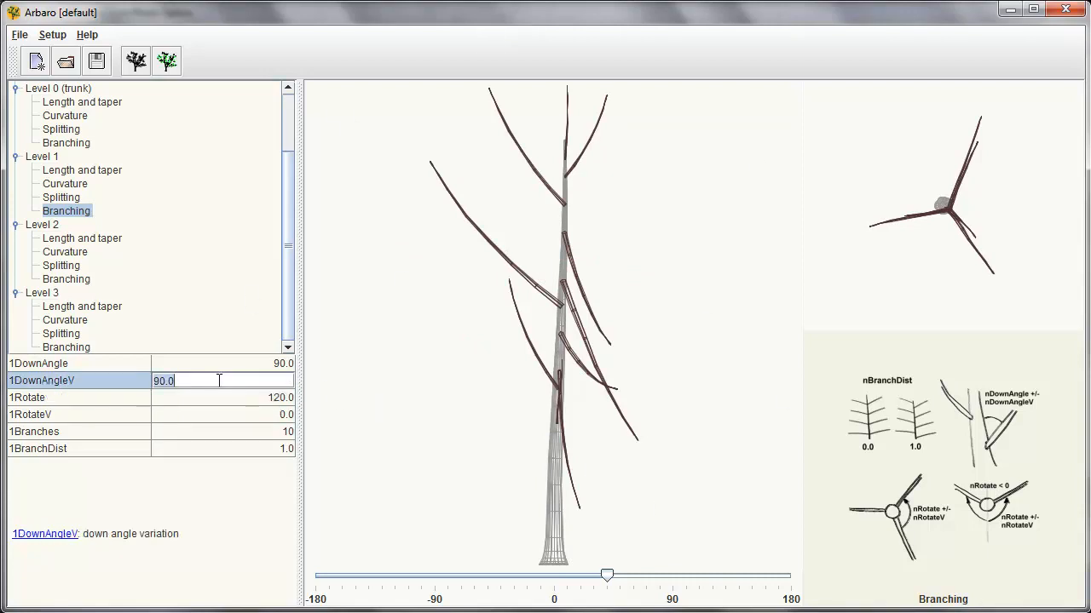
text(-)
text(50)
key(Return)
click(244, 363)
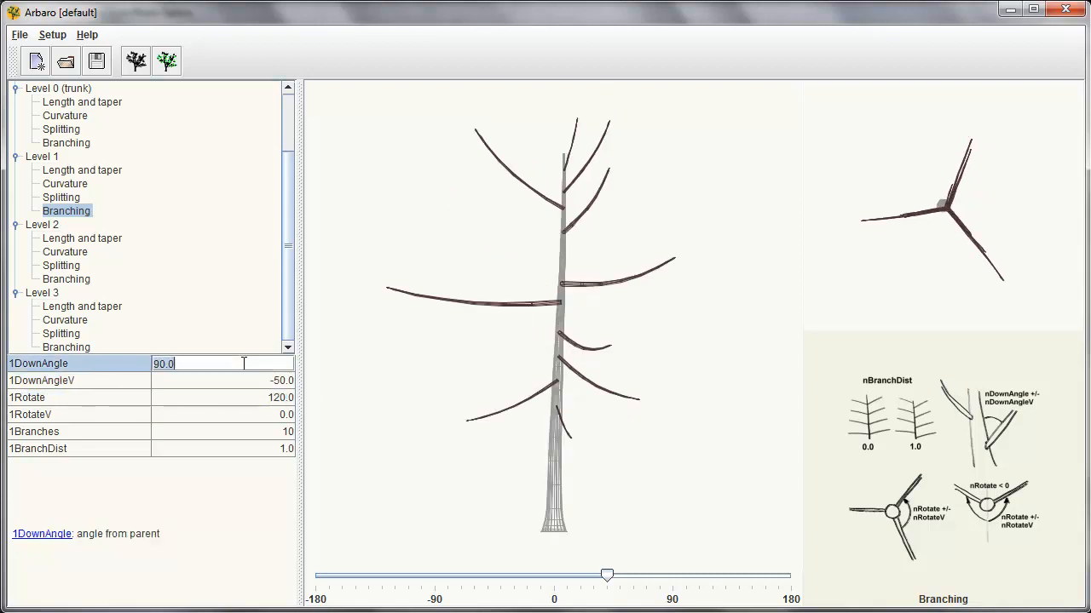
text(50)
key(Return)
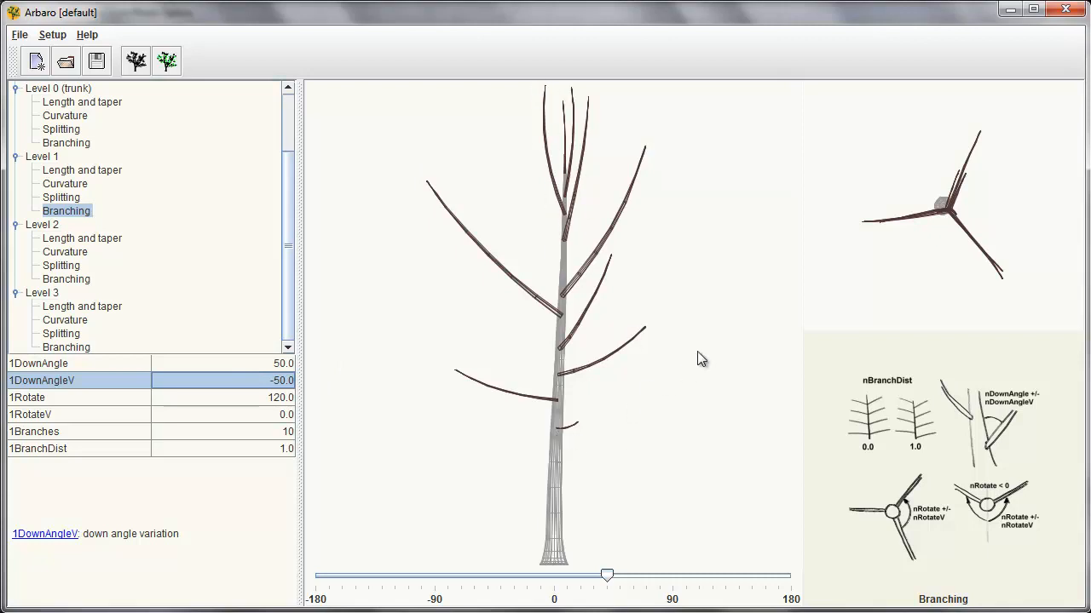
Step: Set the Level 1 branches' 1DownAngleV to -40 and 1DownAngle to 60
double_click(224, 381)
text(-40)
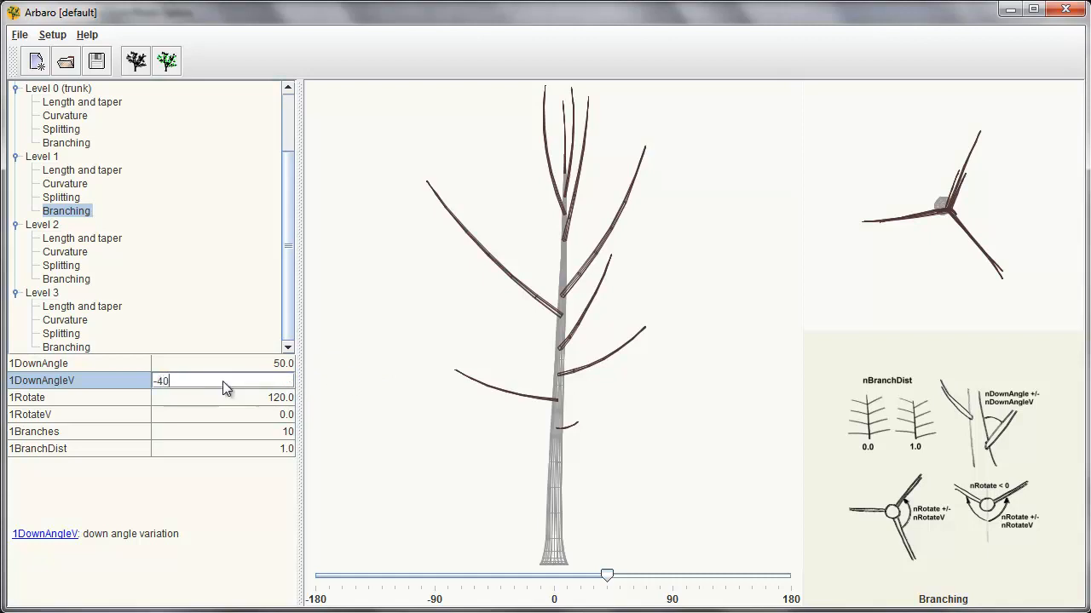
key(Return)
double_click(228, 365)
text(60)
key(Return)
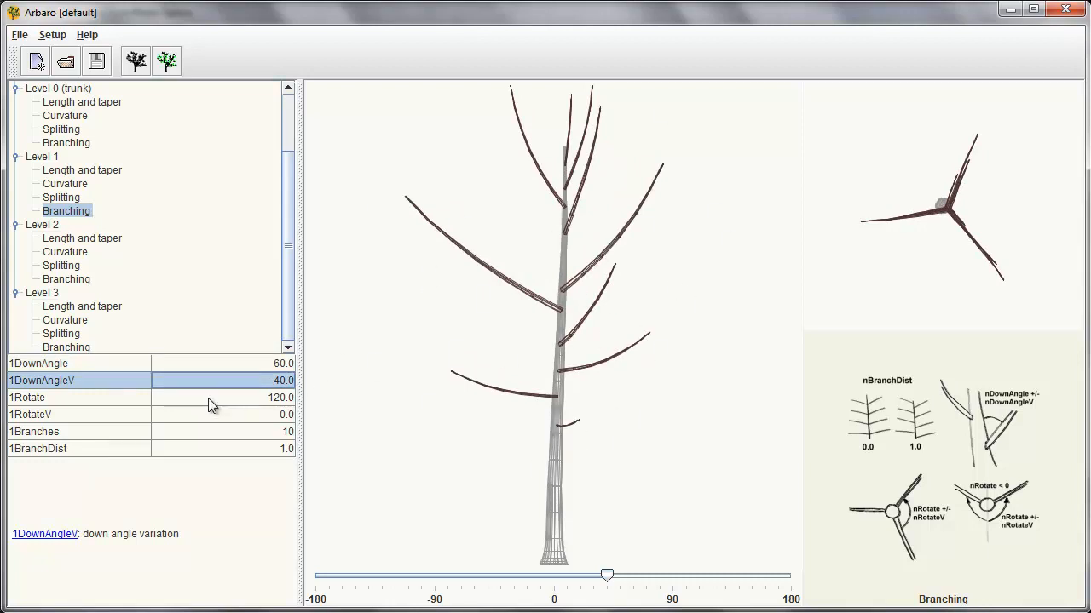
Step: Set the Level 1 branches' spiraling angle 1Rotate to 135 and its variation 1RotateV to 30
click(85, 397)
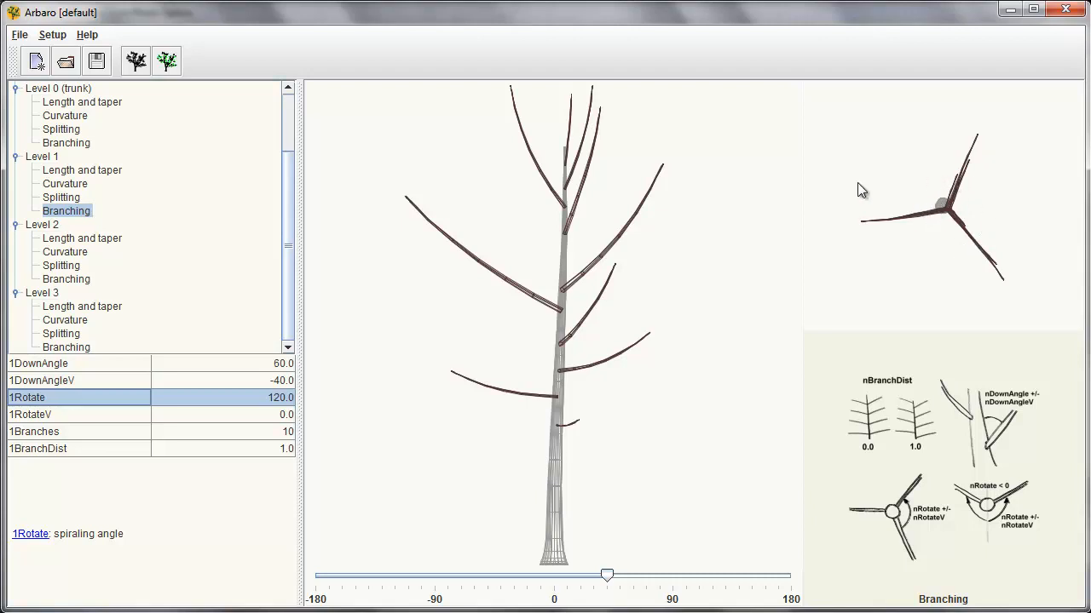
click(222, 399)
key(BackSpace)
text(13)
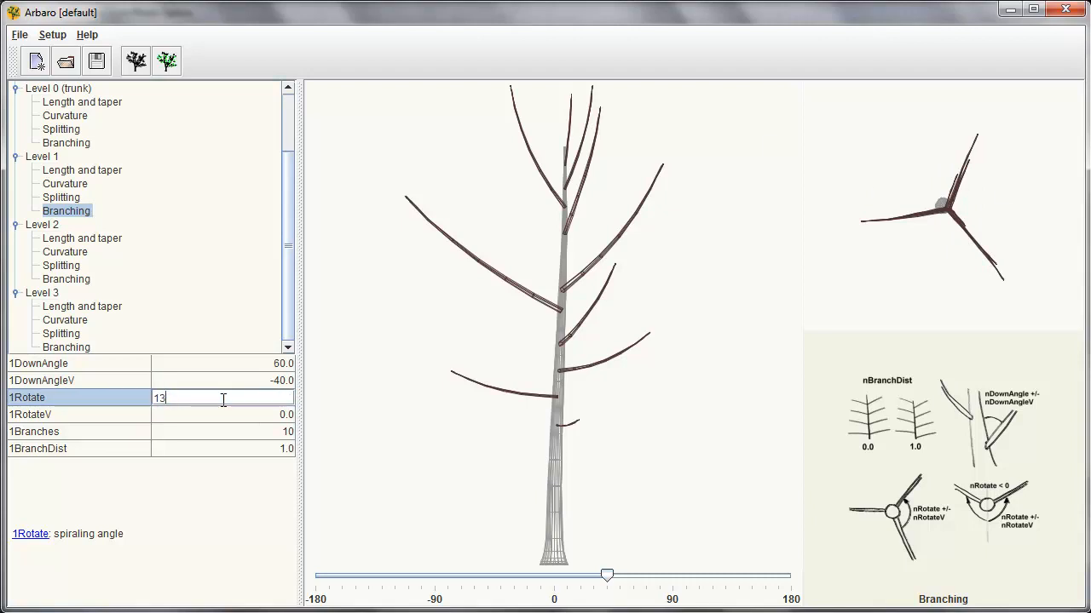
text(5)
key(Return)
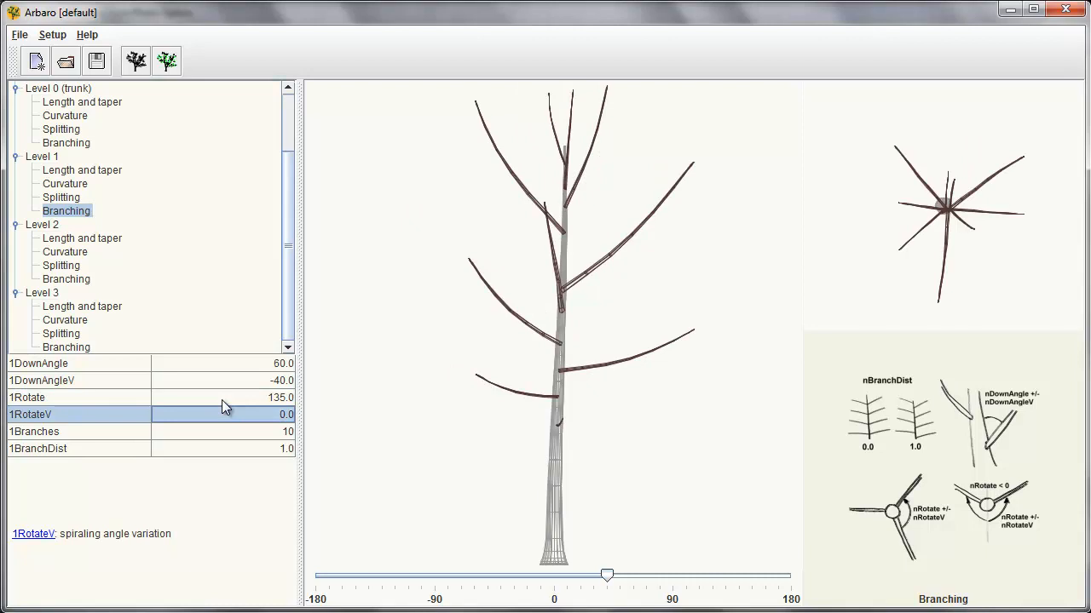
text(30)
key(Return)
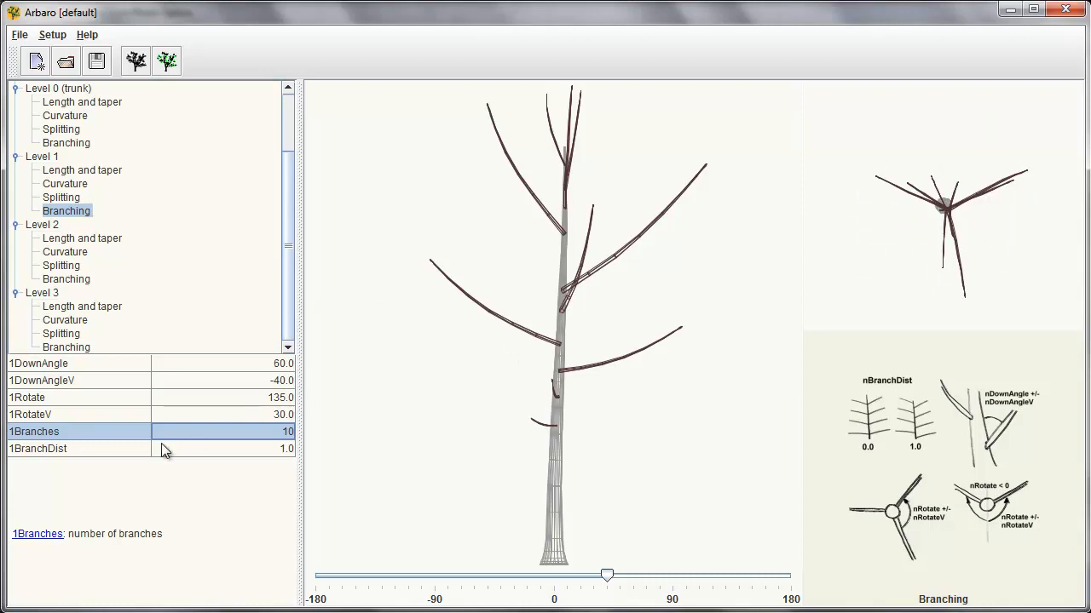
Step: Set the number of Level 1 branches, 1Branches, to 70
click(214, 431)
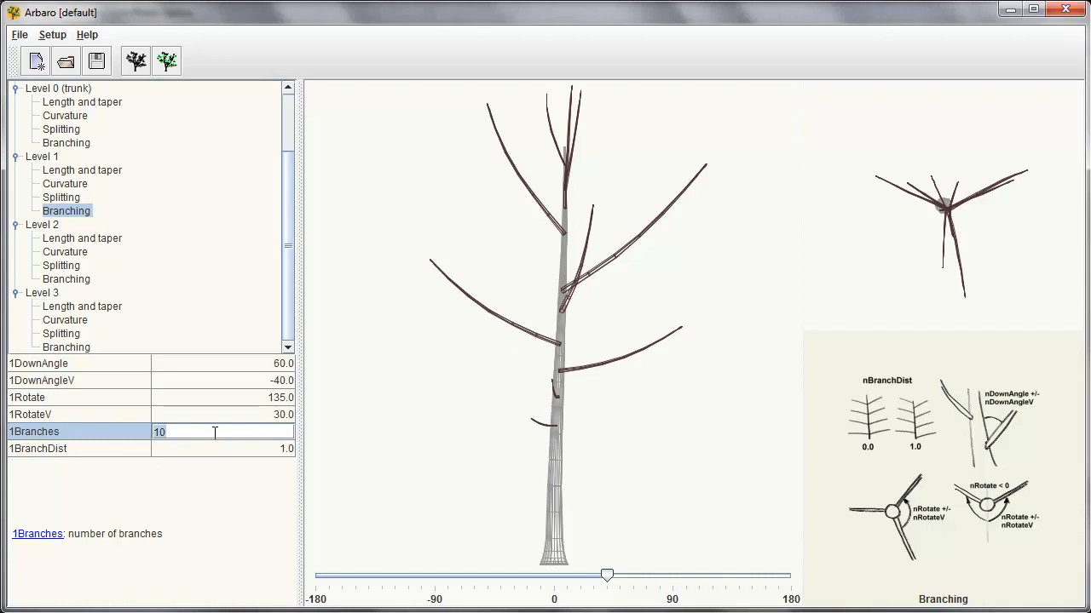
text(70)
key(Return)
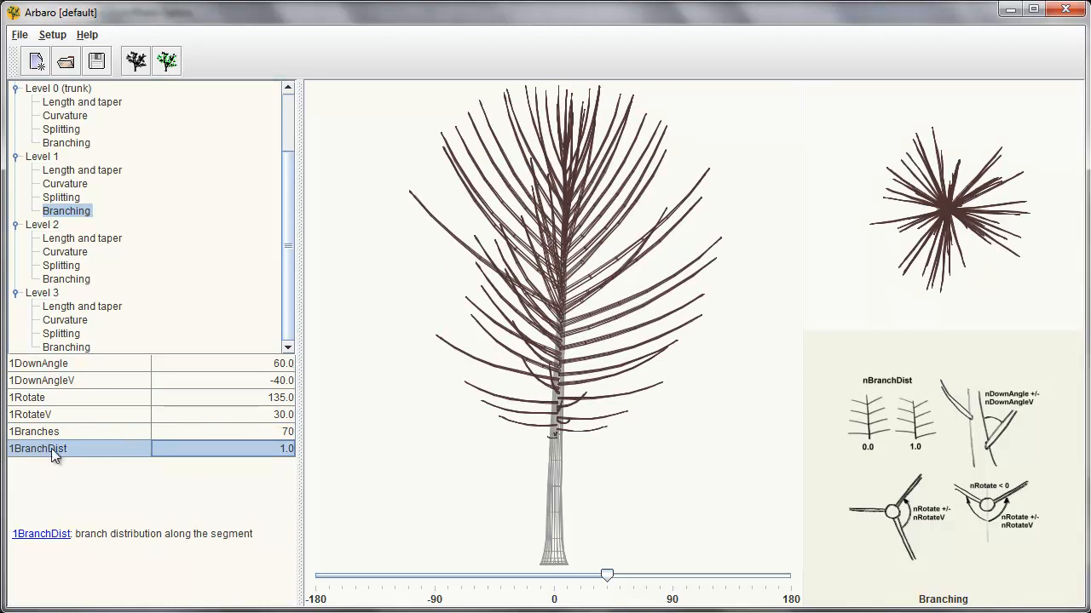
Step: Try a Level 1 branch distribution 1BranchDist of 0 and restore it to 1
click(178, 449)
text(0)
key(Return)
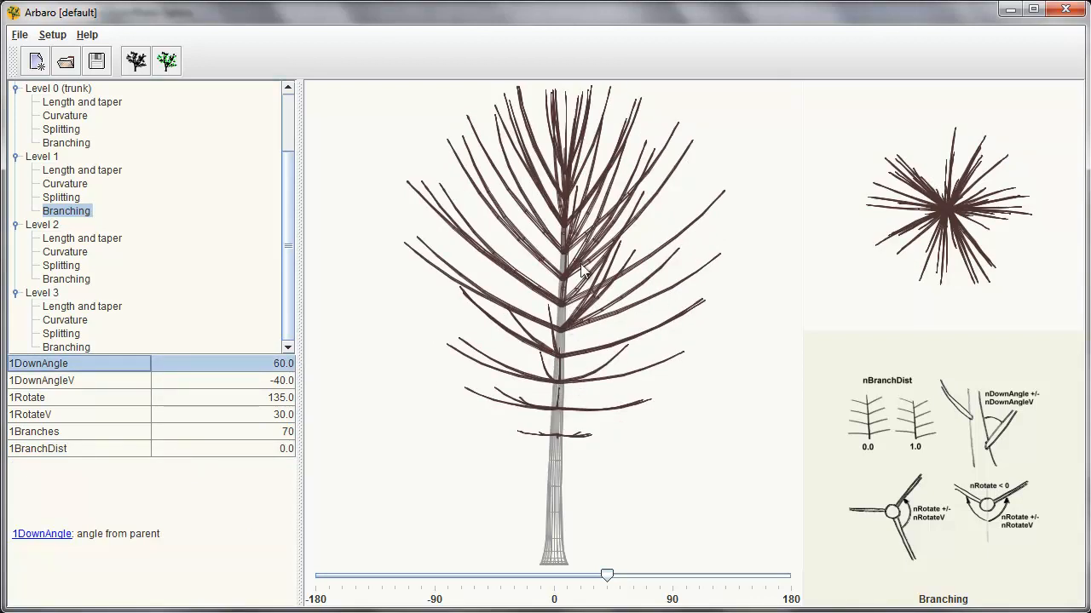
click(220, 449)
text(1)
key(Return)
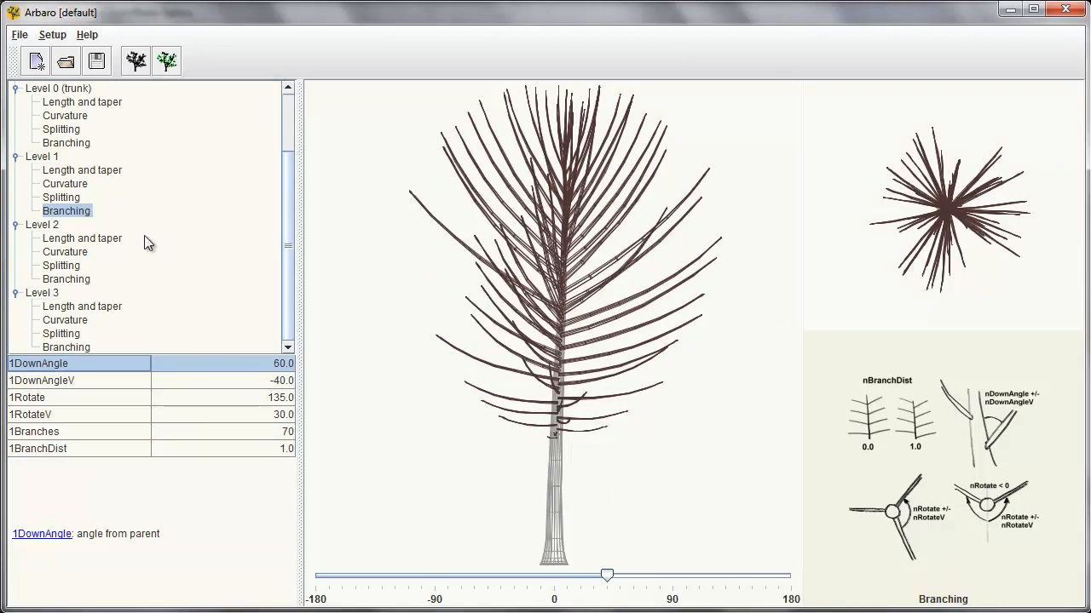
Step: In the general pruning envelope parameters, set the fractional effect of pruning, PruneRatio, to 1
drag(606, 576, 565, 576)
scroll(100, 167, up, 2)
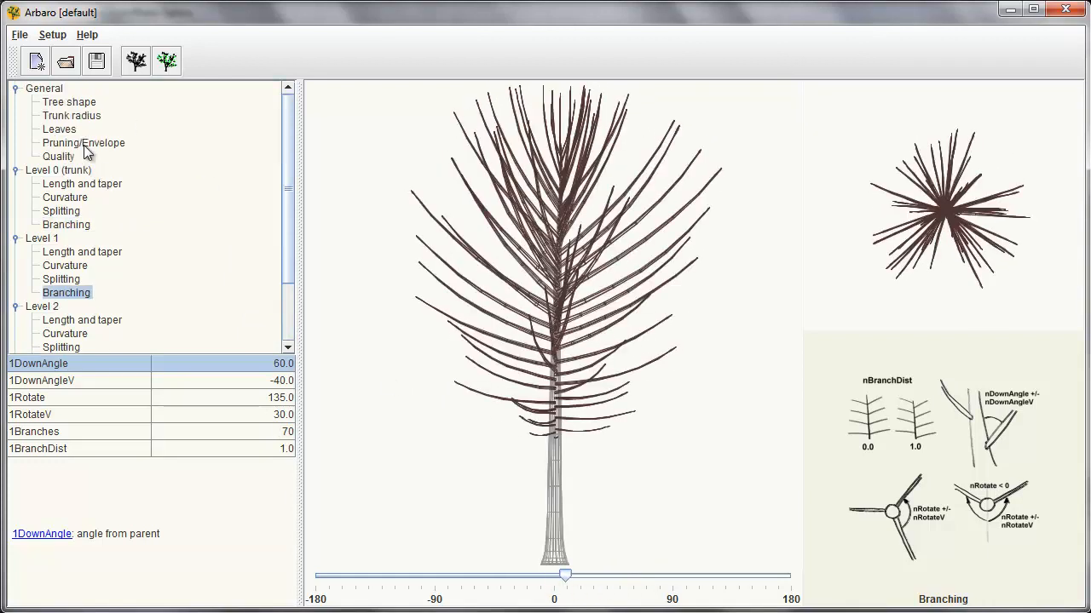
click(84, 144)
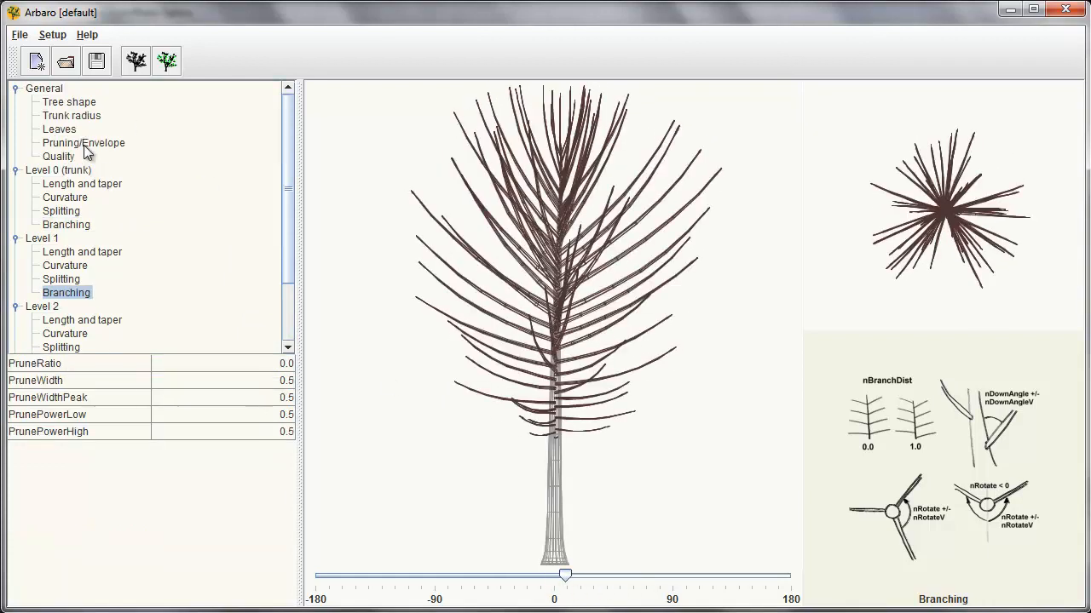
click(193, 363)
text(1)
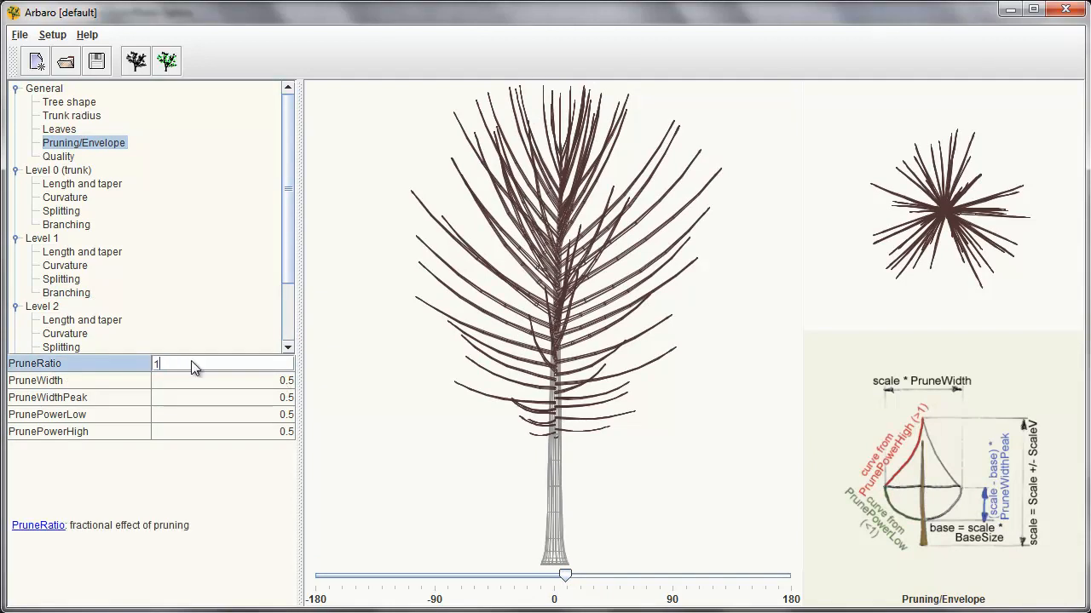
key(Return)
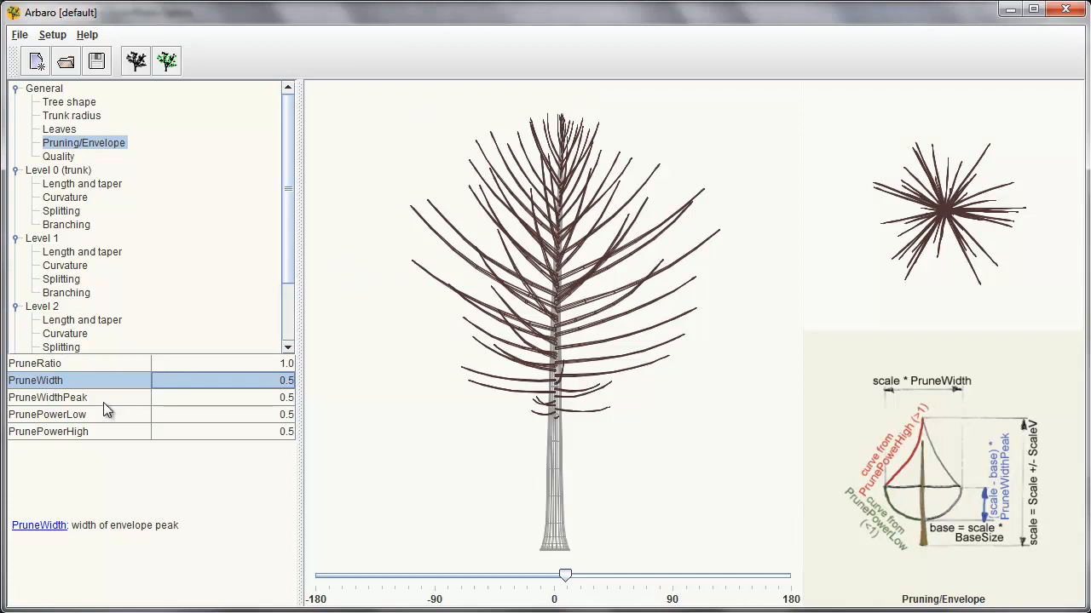
Step: Set the width of the envelope peak, PruneWidth, to 0.4
click(61, 383)
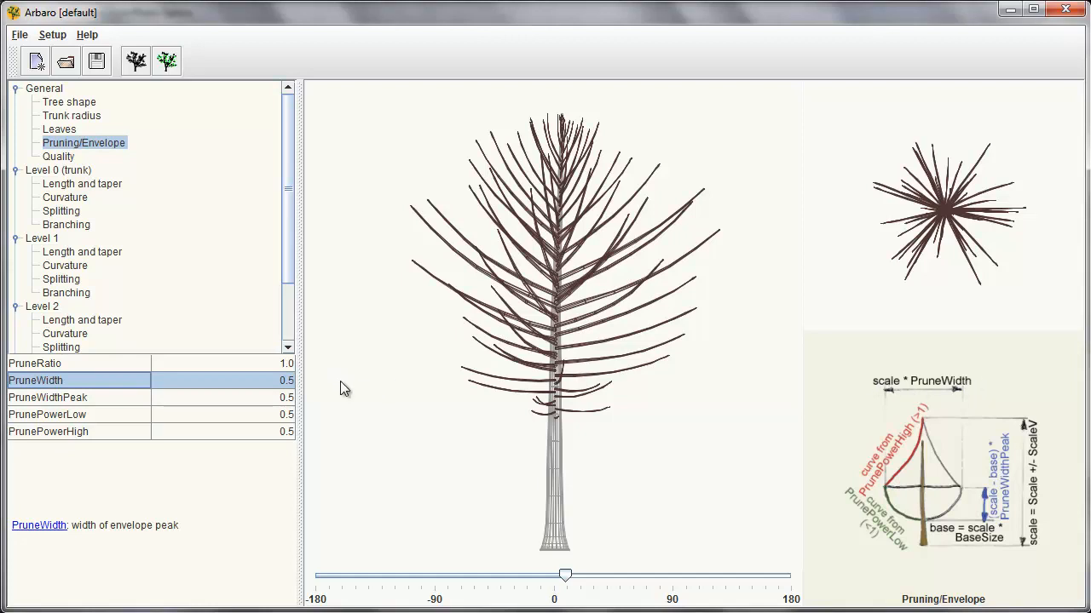
double_click(176, 381)
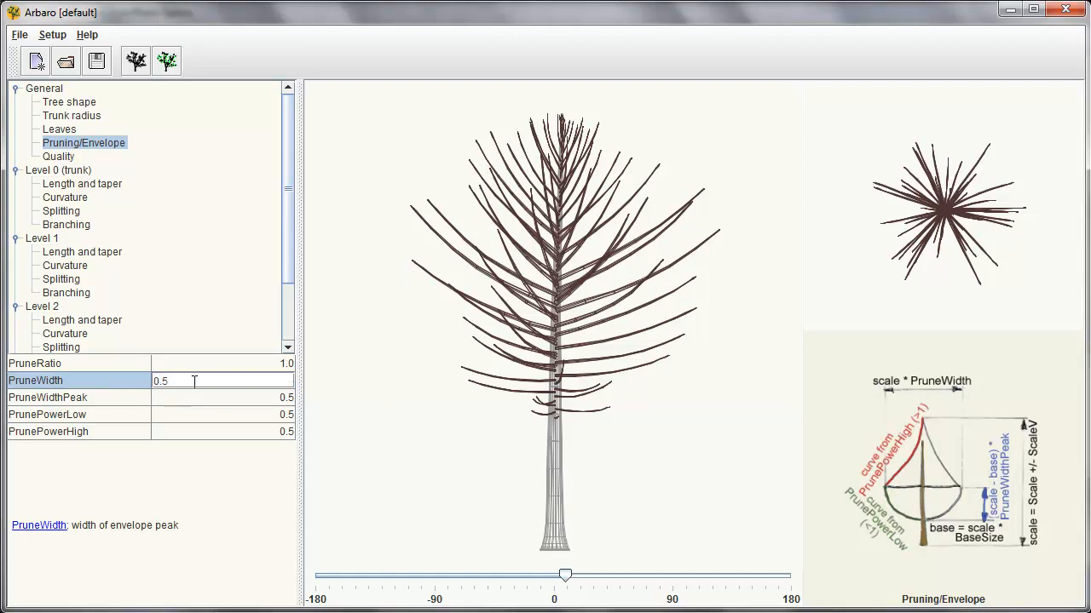
text(4)
key(Return)
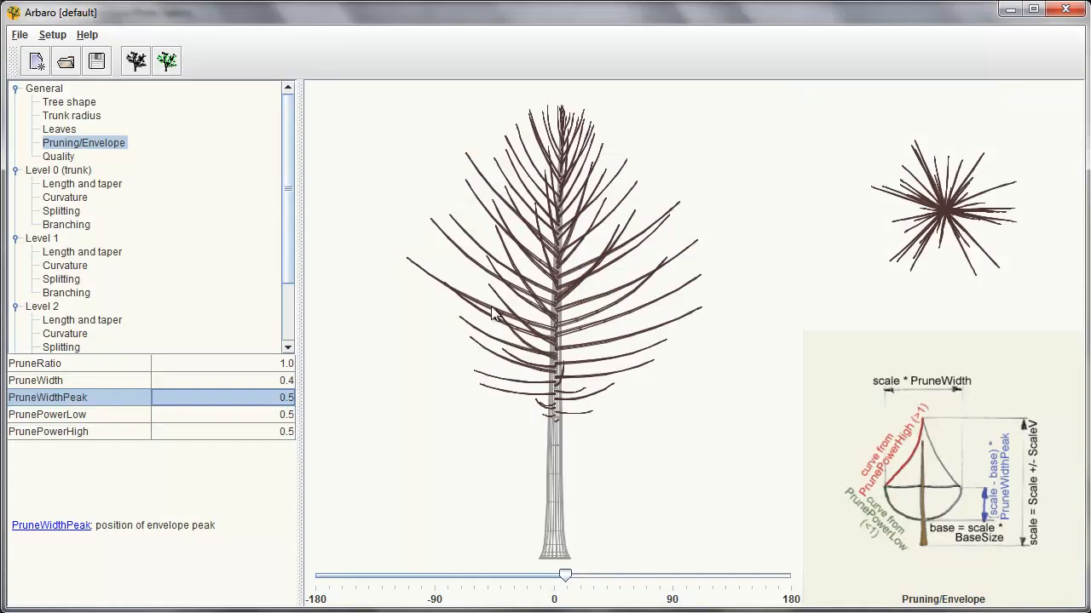
Step: Try a larger trunk length 0Length at Level 0, check the pruned tree, and restore the length to 1.0
click(81, 185)
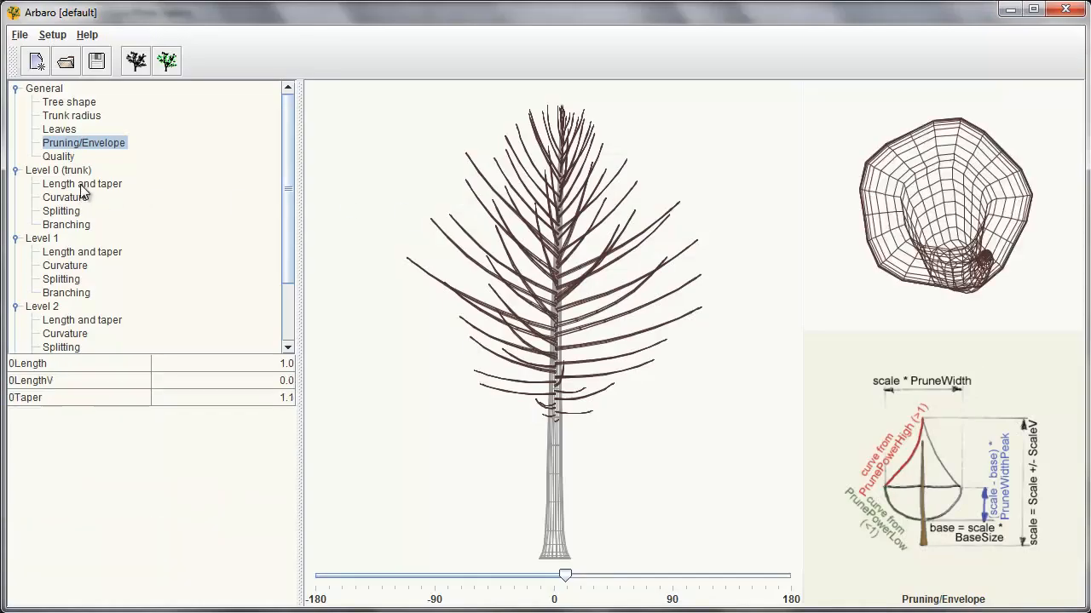
click(200, 364)
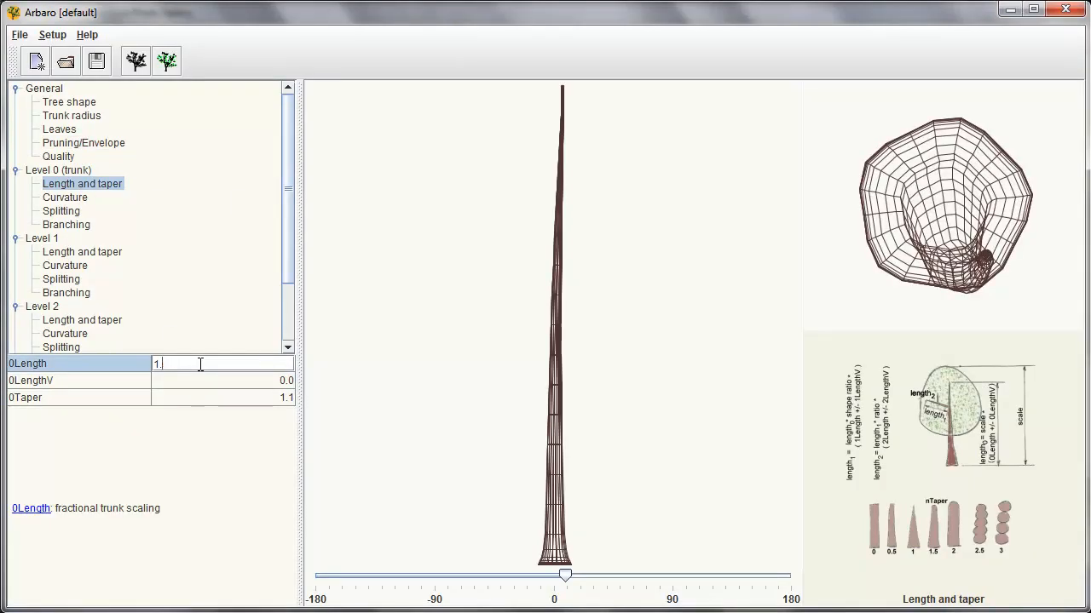
key(Return)
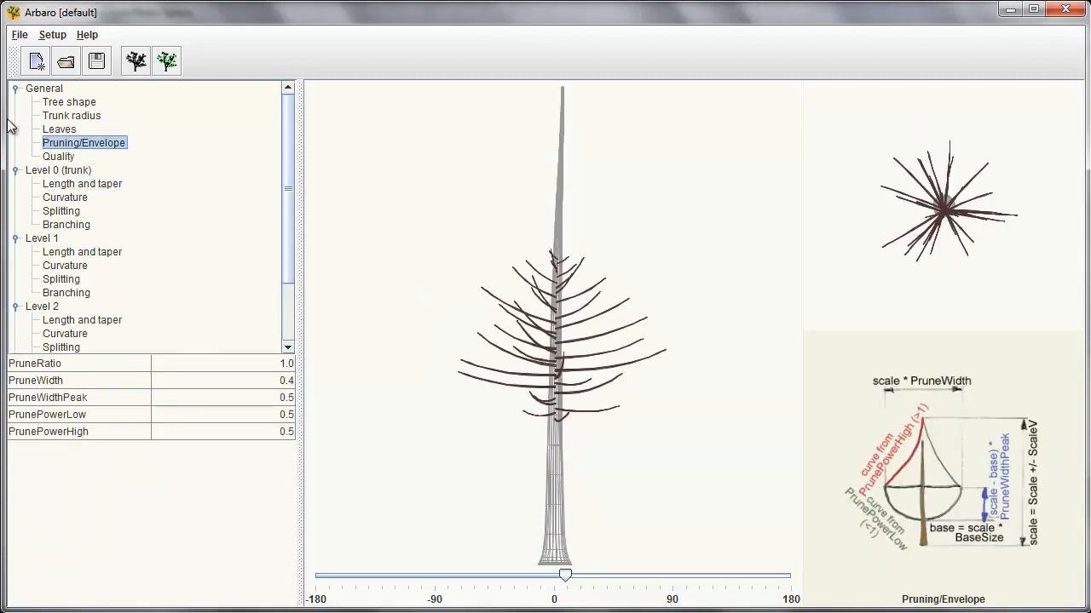
click(98, 190)
click(226, 368)
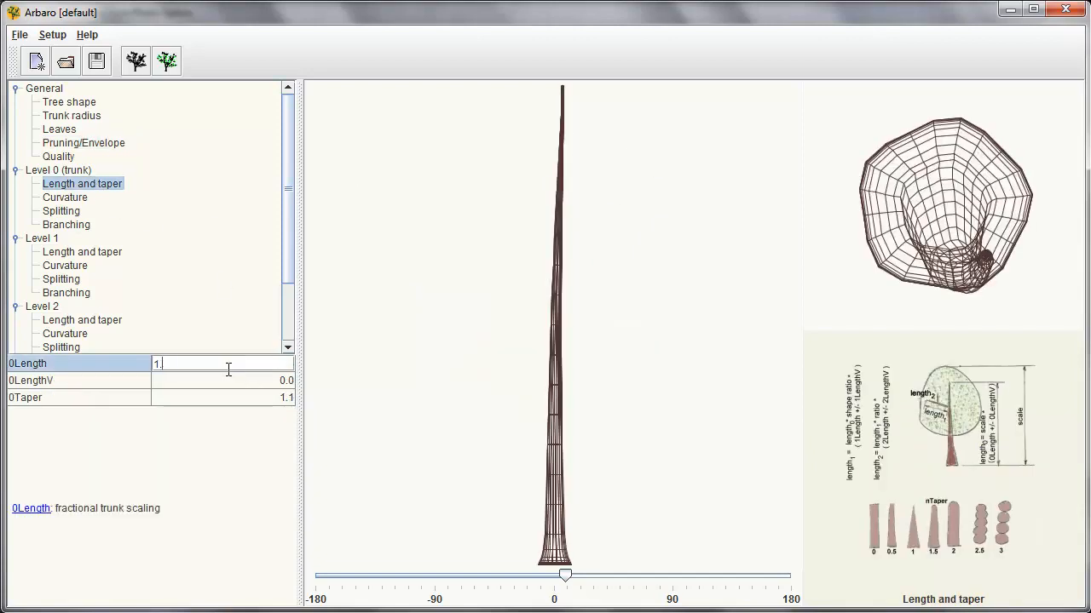
key(BackSpace)
text(0)
key(Return)
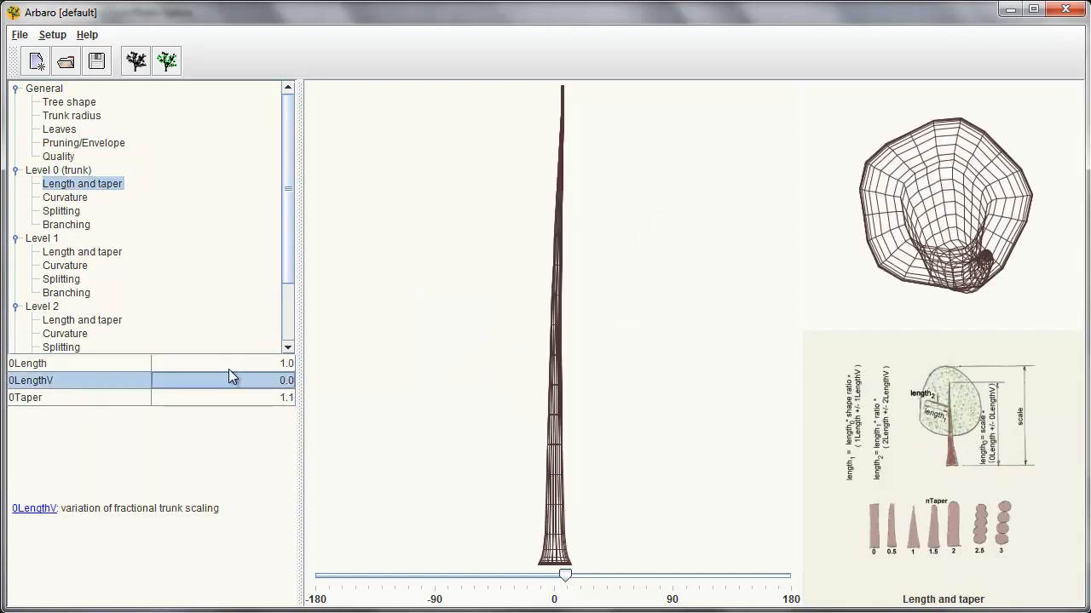
click(96, 143)
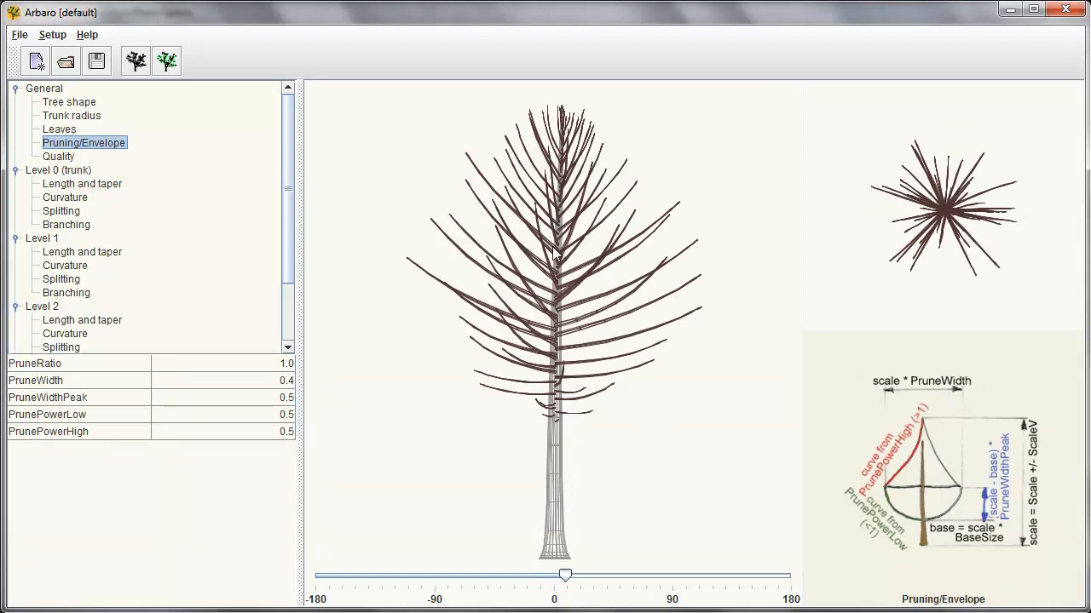
Step: In the tree shape parameters, set the average tree size, Scale, to 15 meters
click(77, 104)
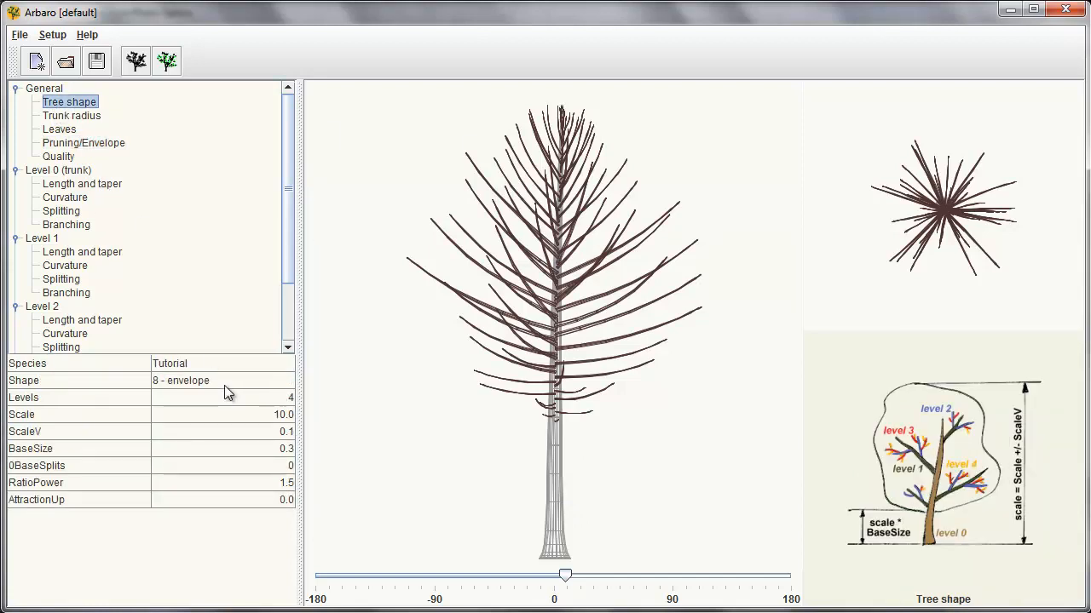
click(215, 415)
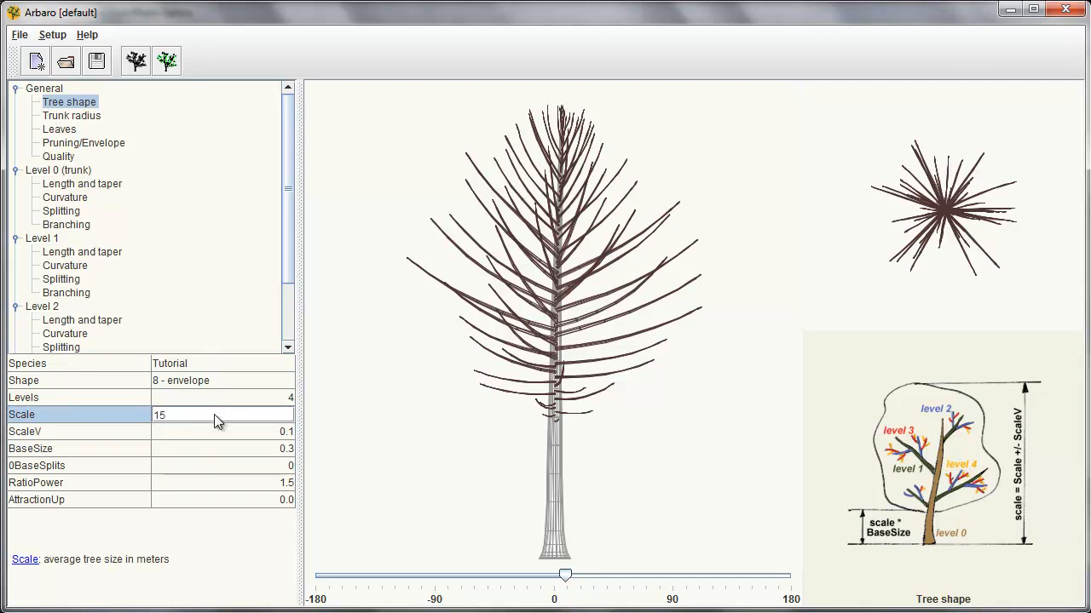
key(Return)
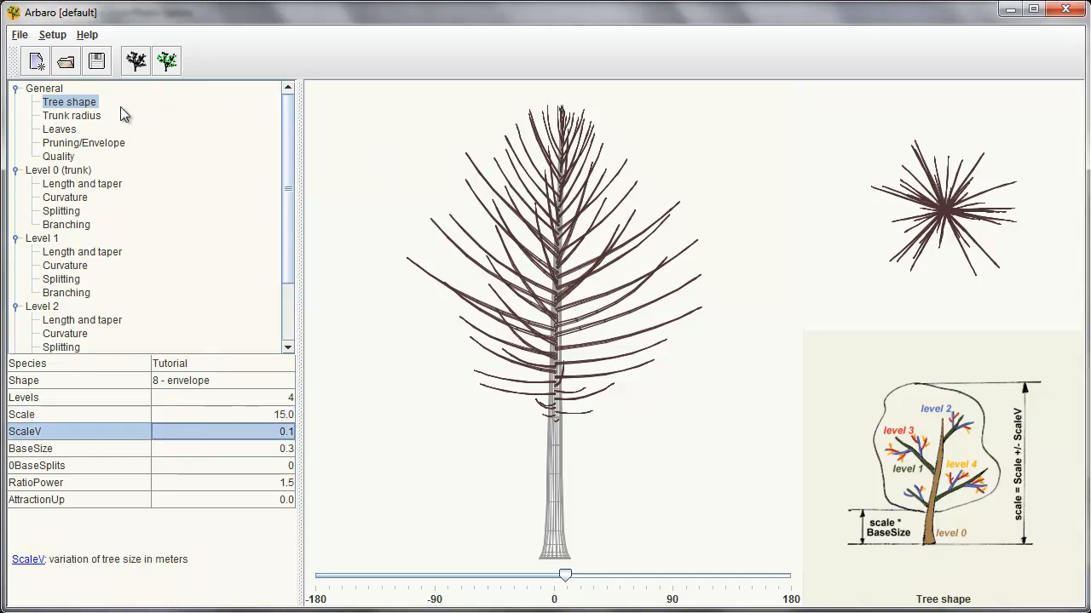
Step: Narrow the pruning envelope by setting PruneWidth to 0.35
click(91, 143)
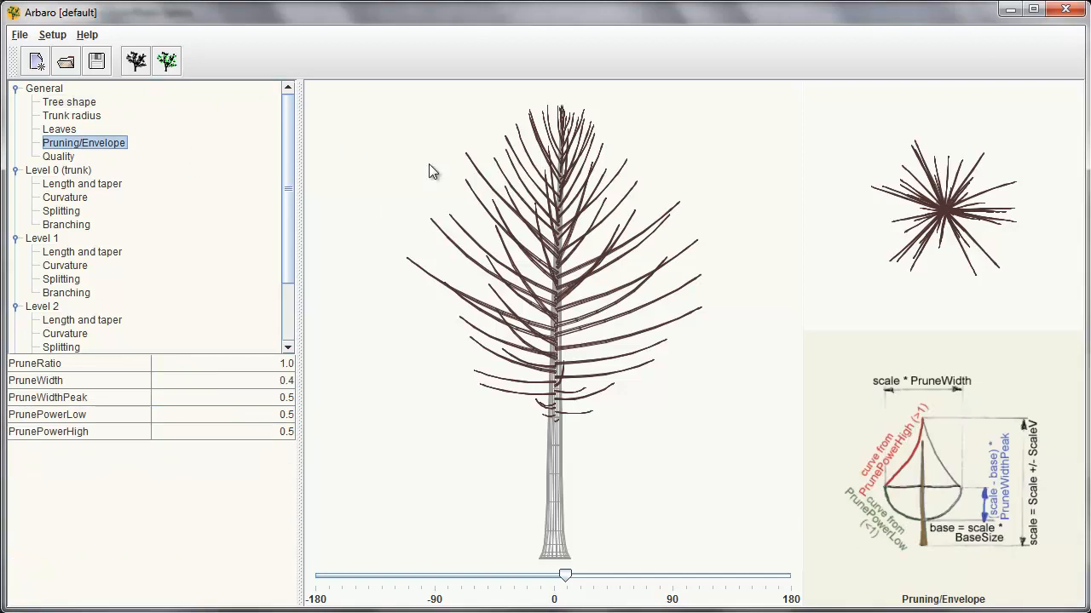
click(214, 383)
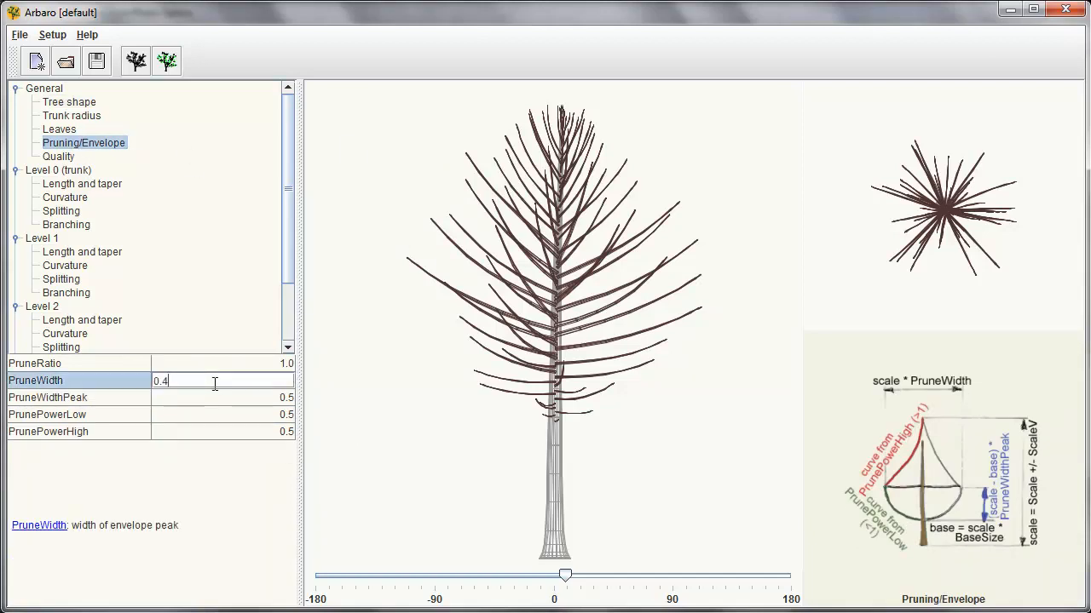
text(0.35)
key(Return)
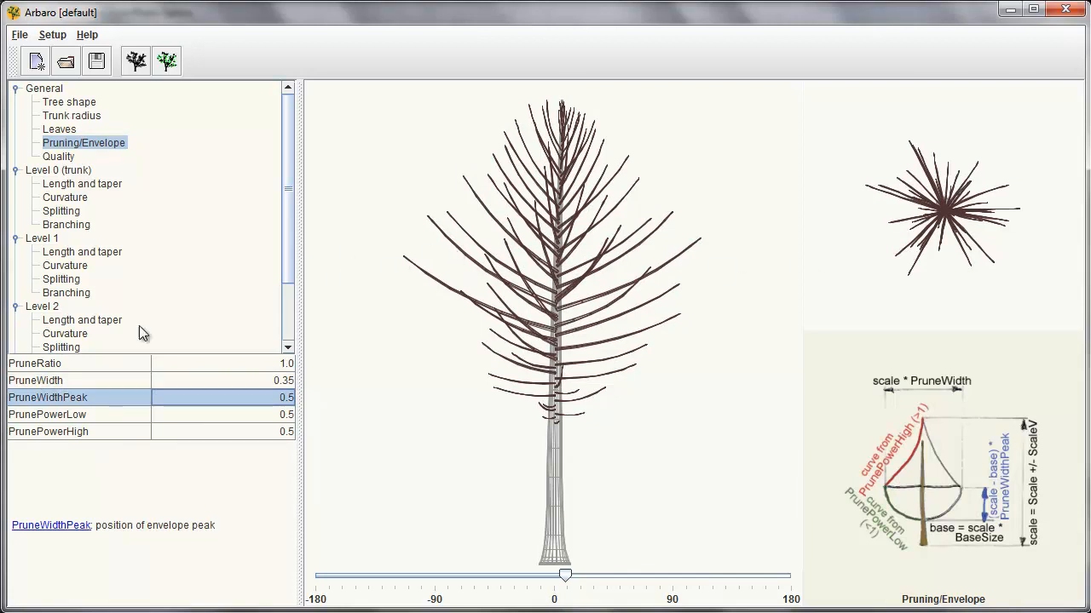
Step: Set the position of the envelope peak, PruneWidthPeak, to 0.4
click(47, 406)
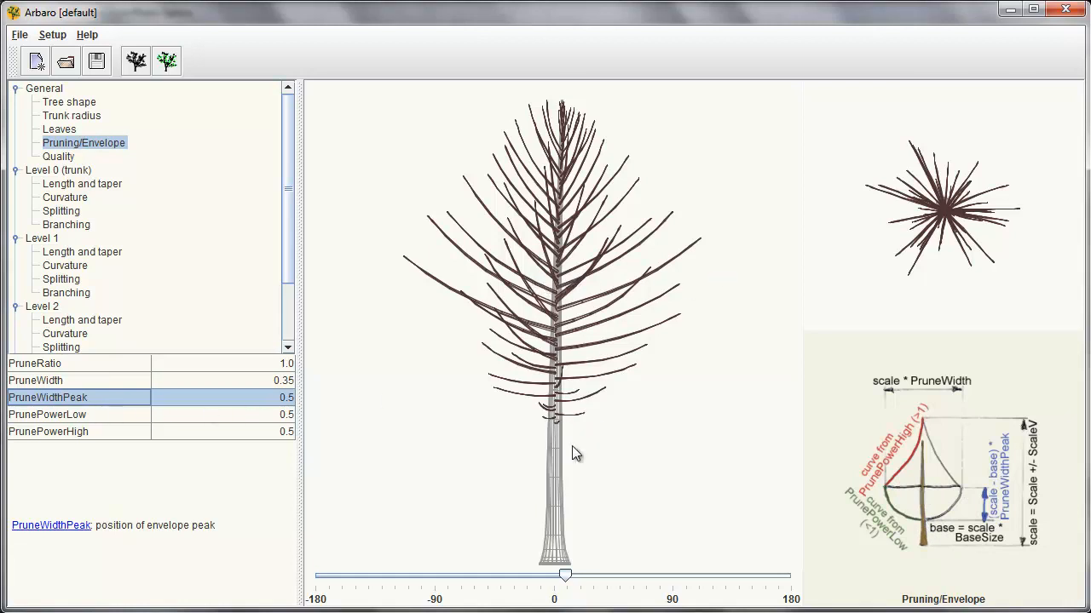
double_click(189, 398)
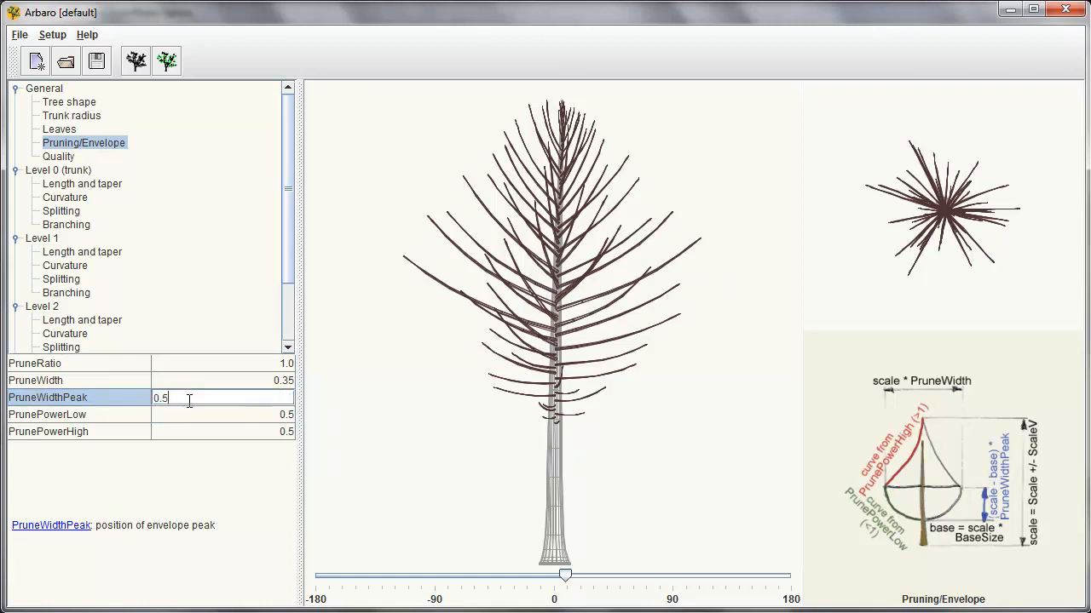
text(4)
key(Return)
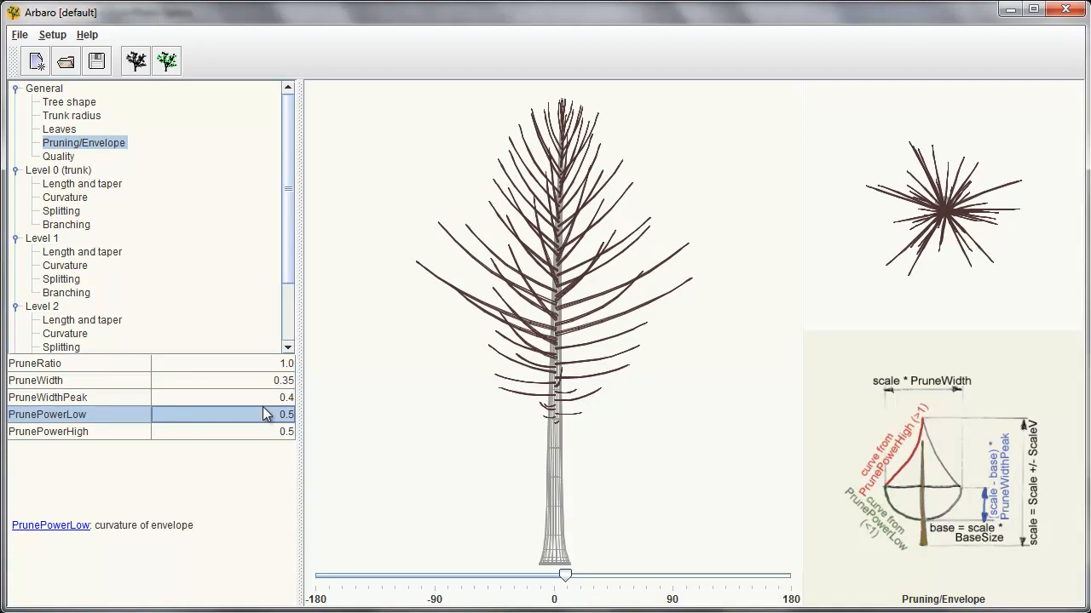
Step: Try a lower envelope curvature, PrunePowerLow, of 2
click(87, 414)
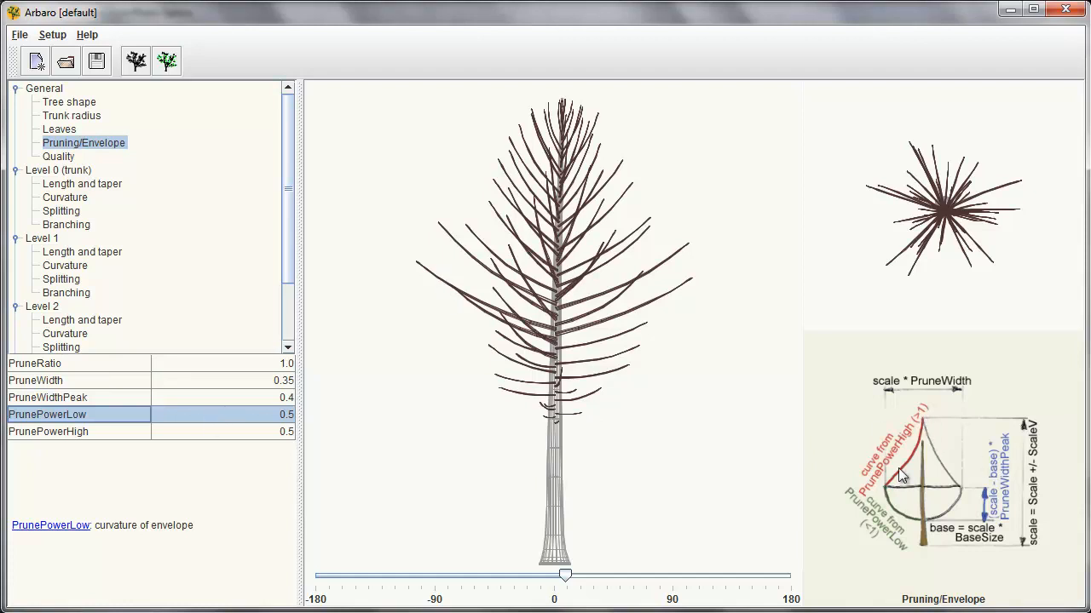
double_click(230, 416)
key(BackSpace)
key(BackSpace)
key(BackSpace)
text(2)
key(Return)
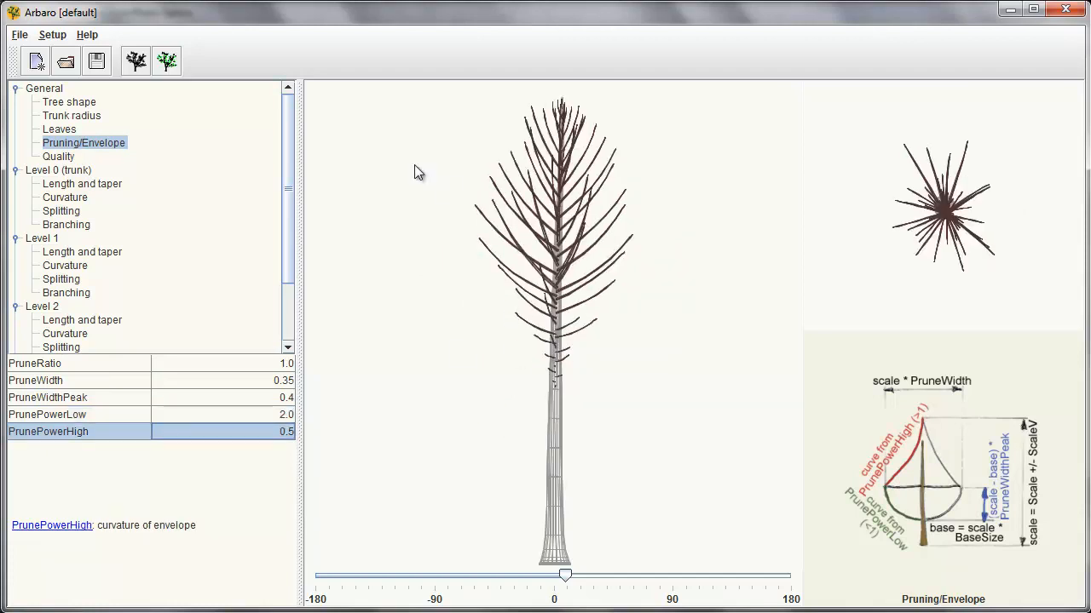
Step: Set the lower envelope curvature, PrunePowerLow, to 0.2
double_click(219, 415)
key(BackSpace)
key(BackSpace)
key(BackSpace)
text(.2)
key(Return)
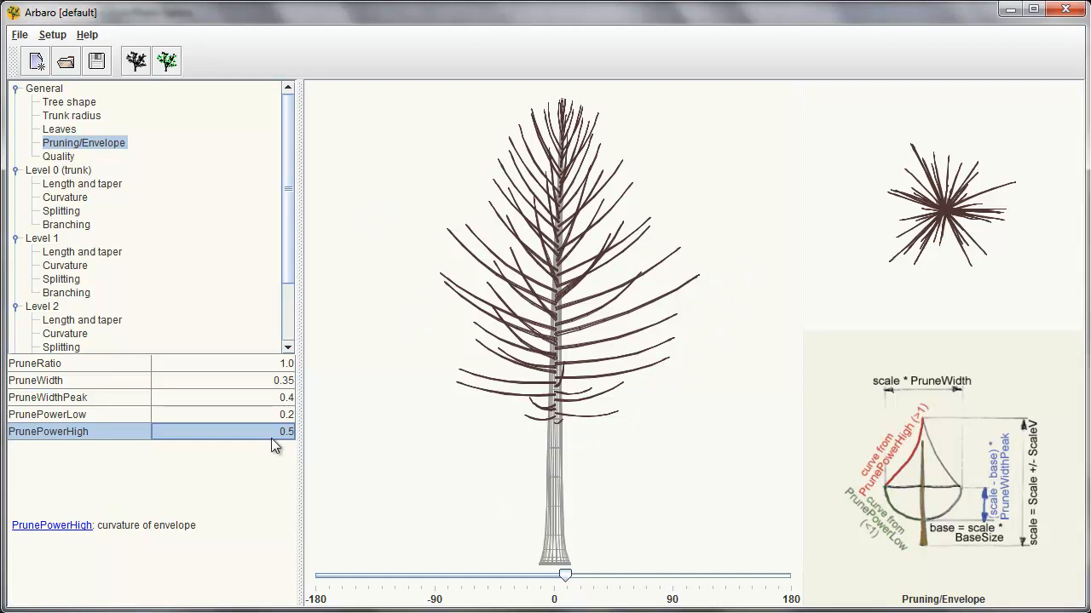
Step: Set the upper envelope curvature, PrunePowerHigh, to 0.4
double_click(230, 430)
key(BackSpace)
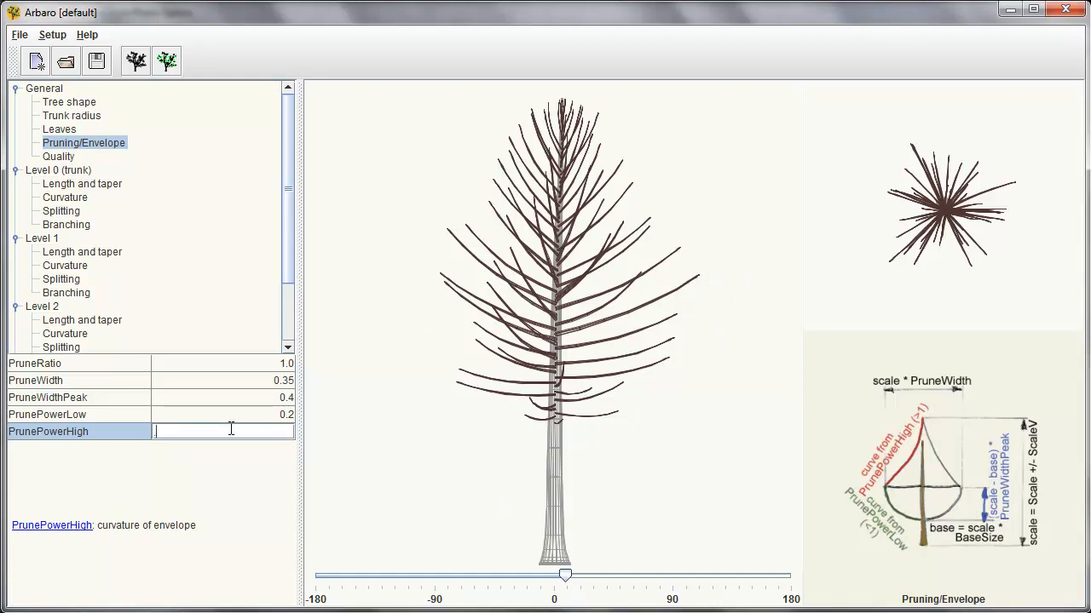
key(Return)
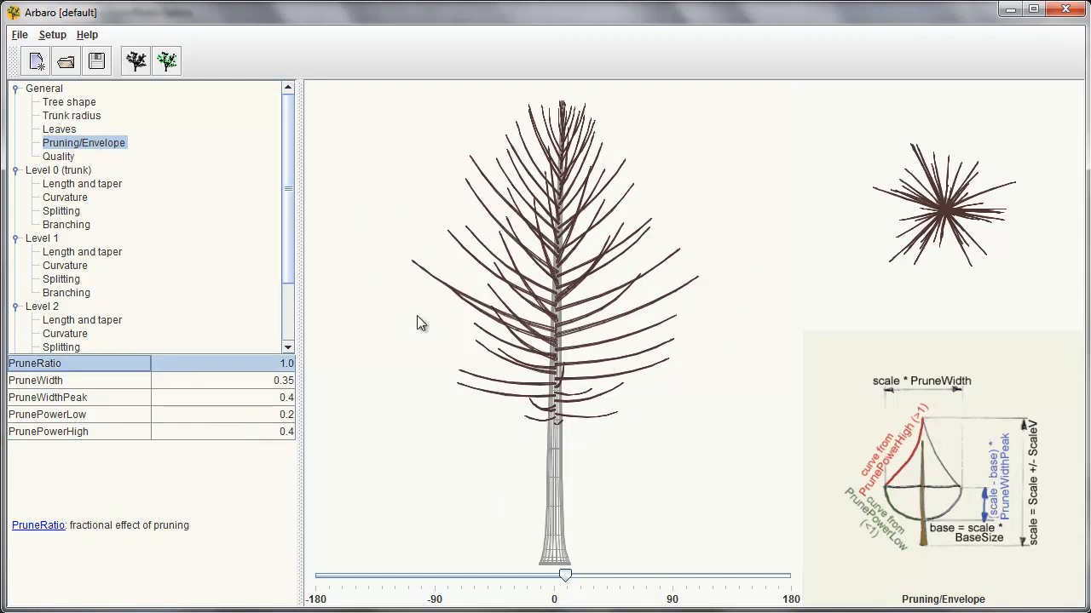
Step: Try a Level 1 branch down angle, 1DownAngle, of 50 with a variation, 1DownAngleV, of -30
mouse_move(570, 578)
mouse_down()
mouse_move(429, 577)
mouse_move(736, 582)
mouse_up()
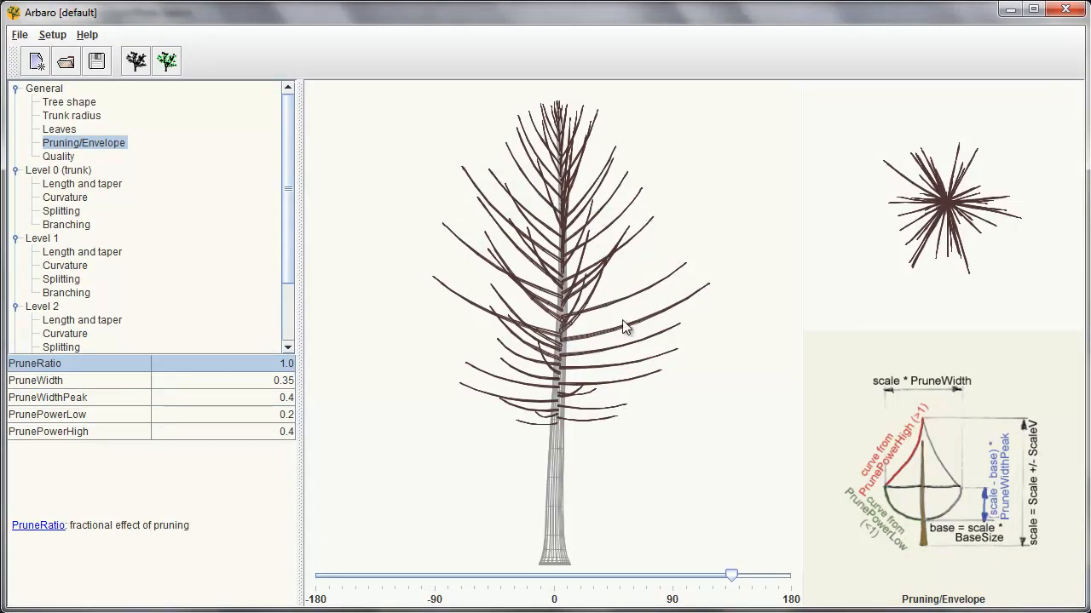
click(69, 294)
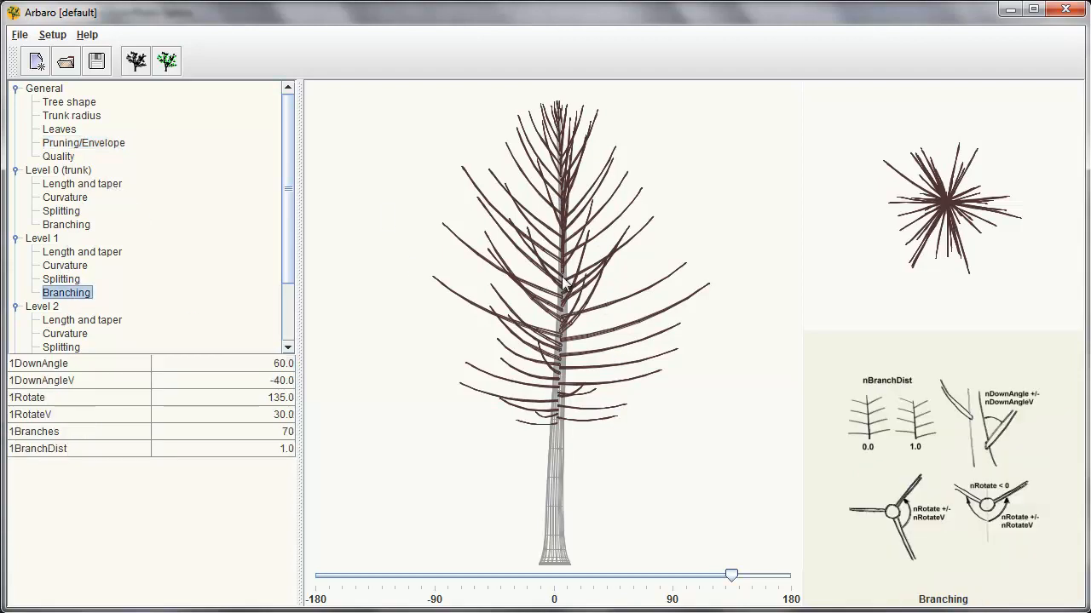
click(215, 366)
text(50)
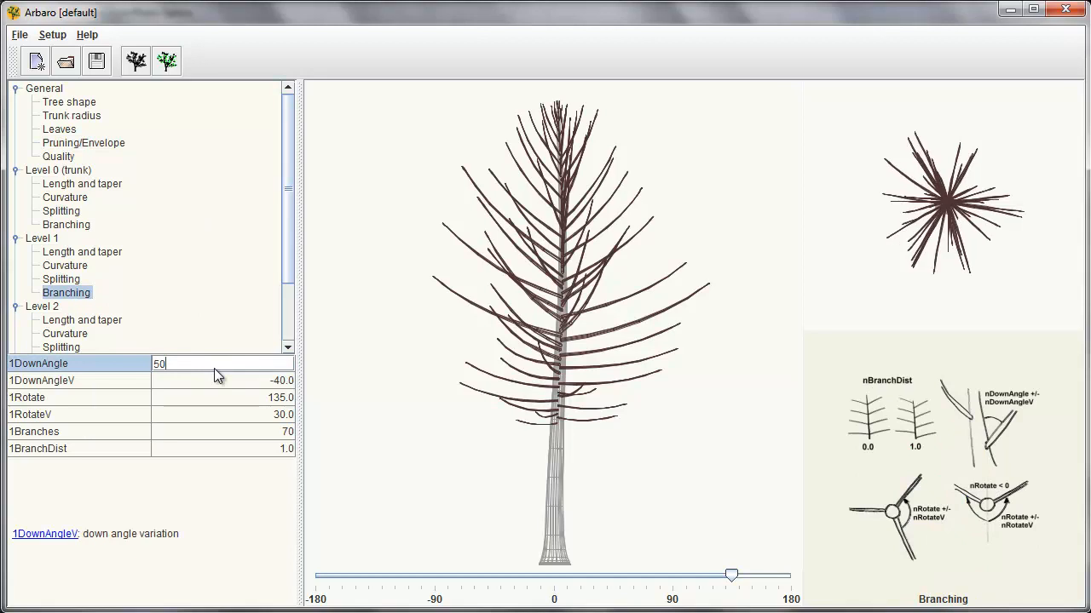
click(230, 385)
click(228, 381)
text(-30)
key(Return)
Step: Set the Level 1 branch down angle, 1DownAngle, to 40 and its variation, 1DownAngleV, to -20
double_click(220, 365)
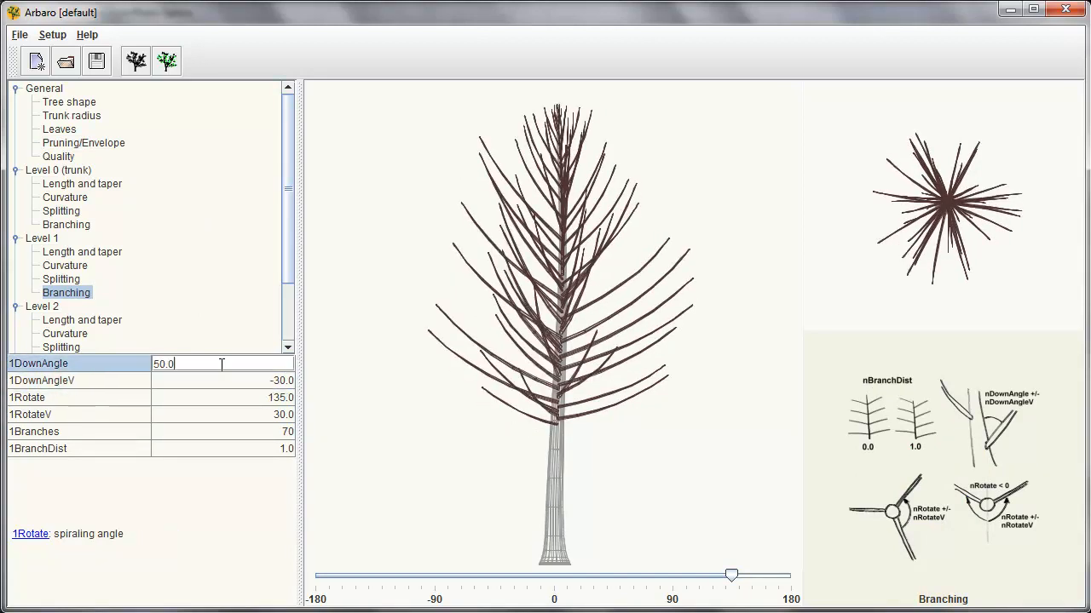
text(40)
key(Return)
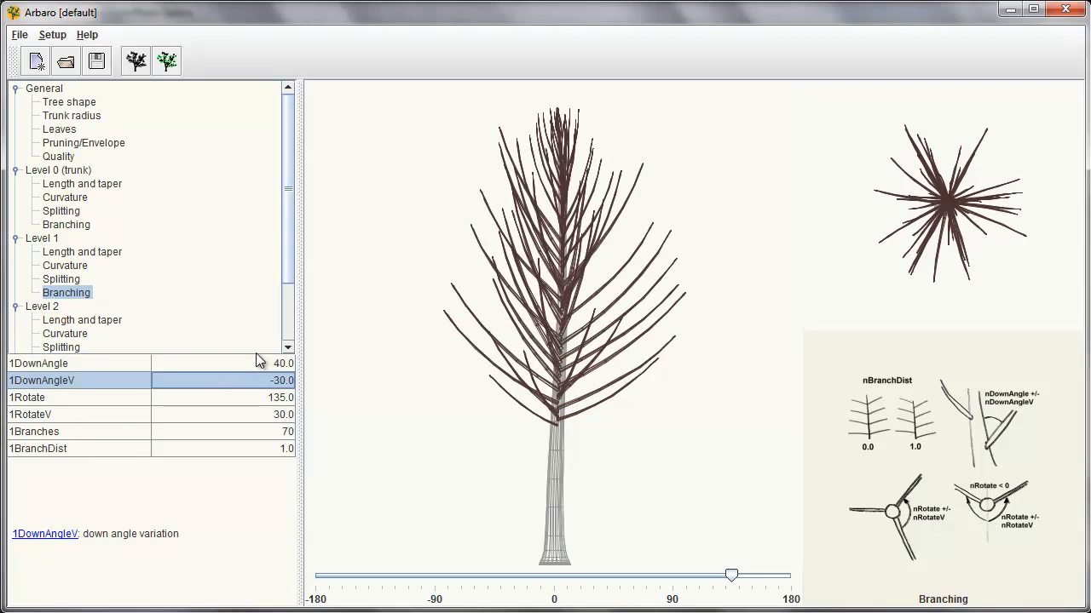
click(217, 381)
text(-20)
key(Return)
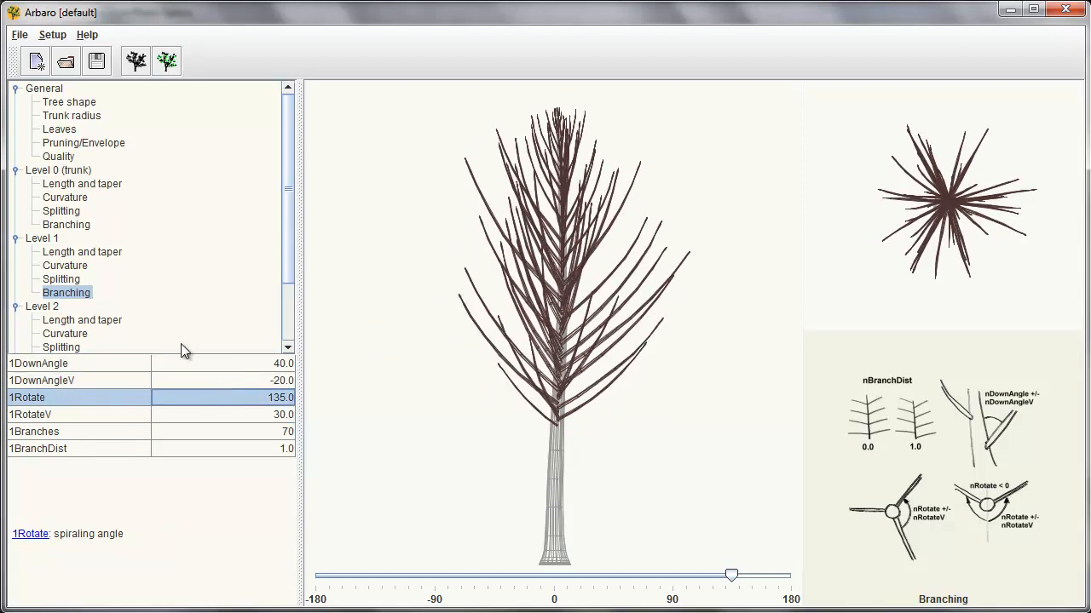
mouse_move(731, 576)
mouse_down()
mouse_move(509, 578)
mouse_move(752, 576)
mouse_up()
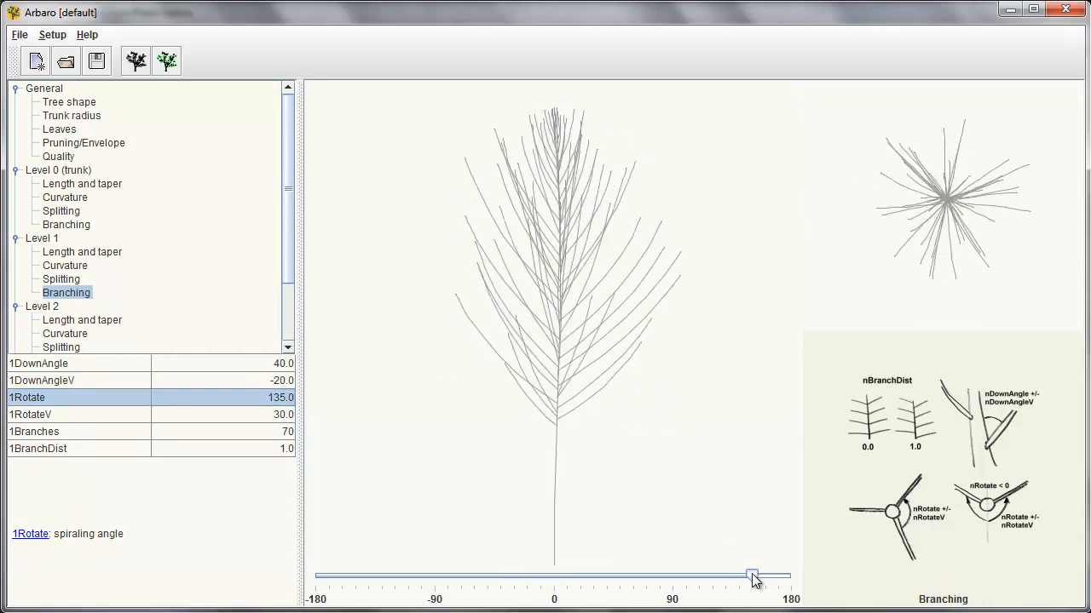
Step: Set the branchless fraction at the tree base, BaseSize, to 0.2
click(58, 104)
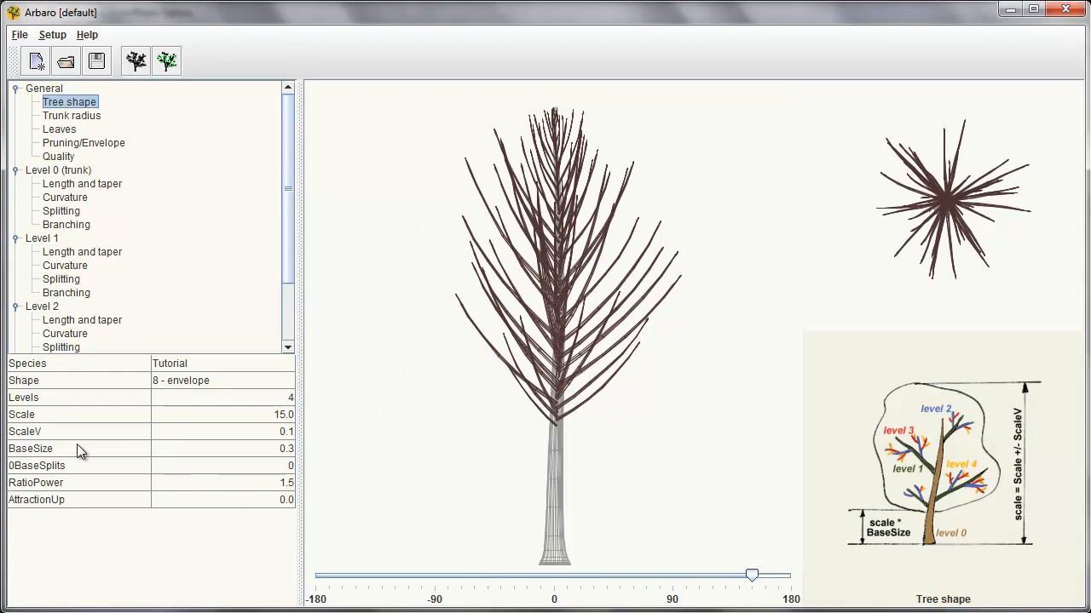
click(187, 448)
key(BackSpace)
text(2)
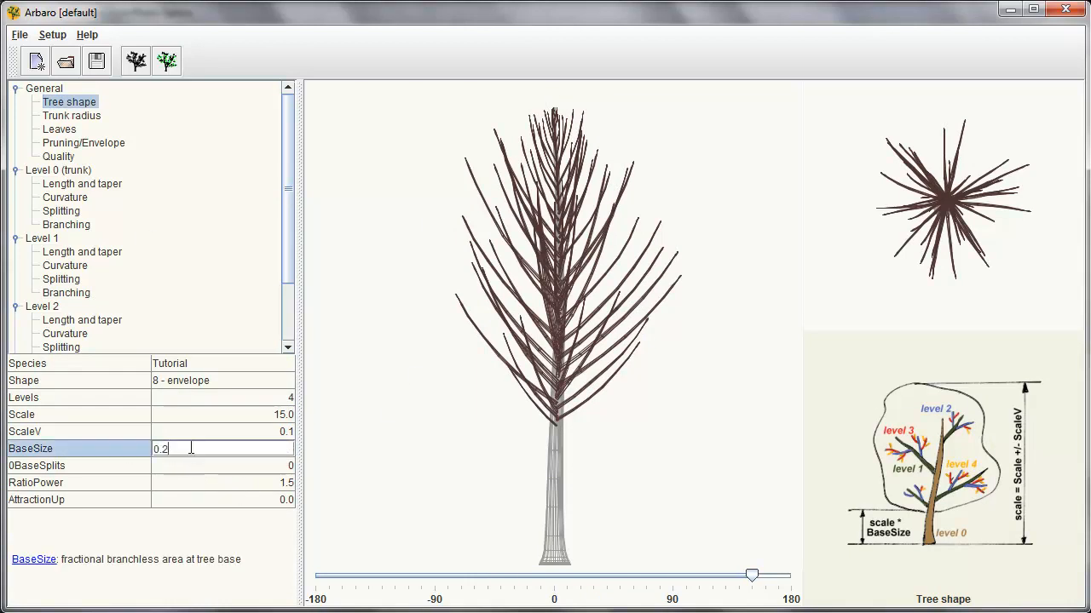
click(194, 465)
mouse_move(751, 576)
mouse_down()
mouse_move(541, 577)
mouse_move(712, 586)
mouse_up()
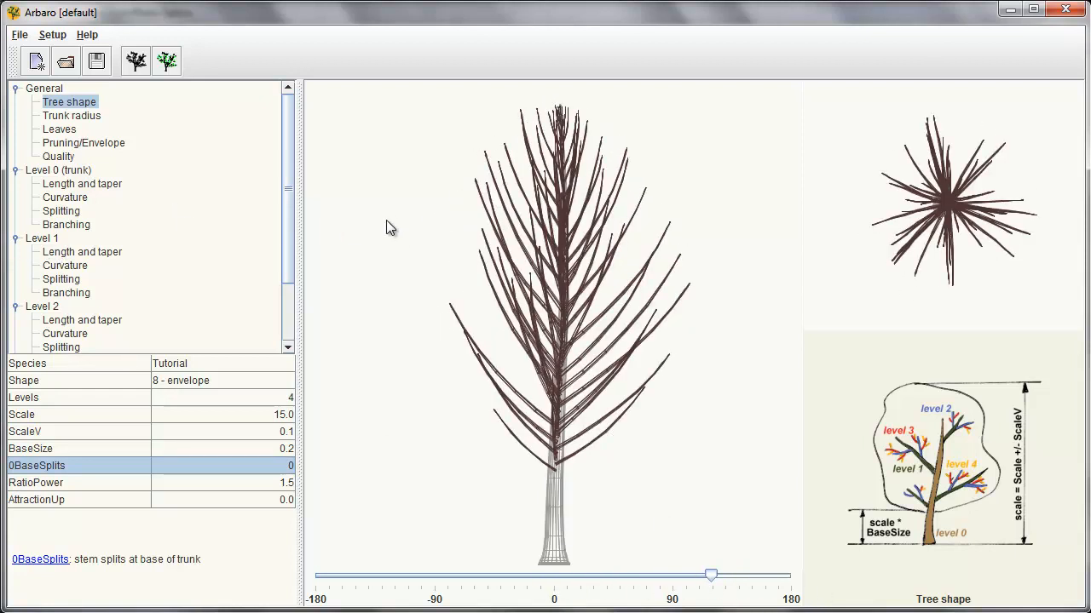
Step: Set the cross-section taper of the Level 2 branches, 2Taper, to 1.1
drag(294, 251, 298, 300)
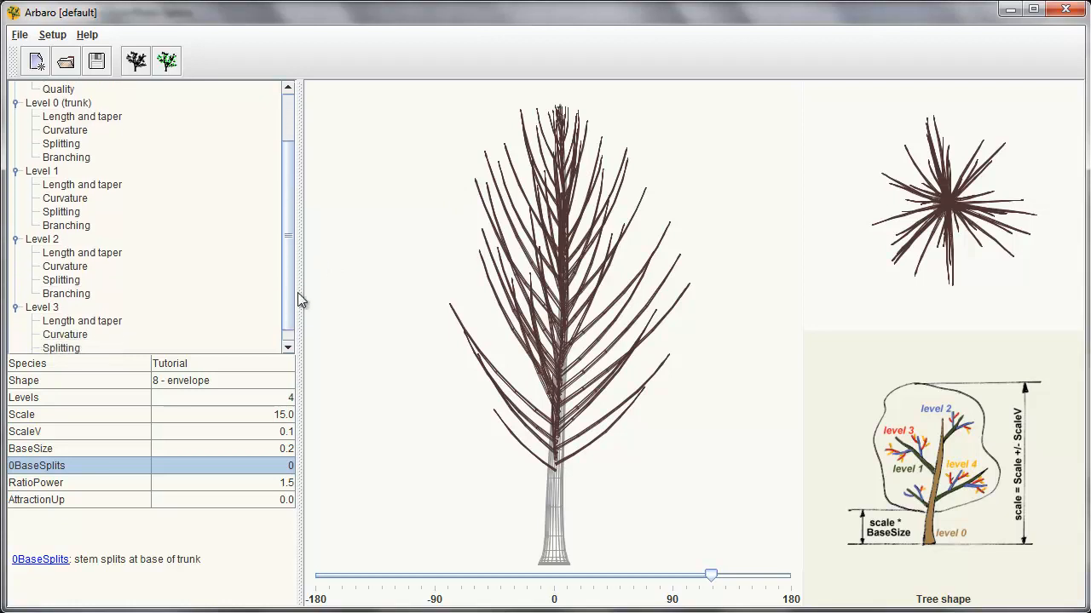
click(83, 252)
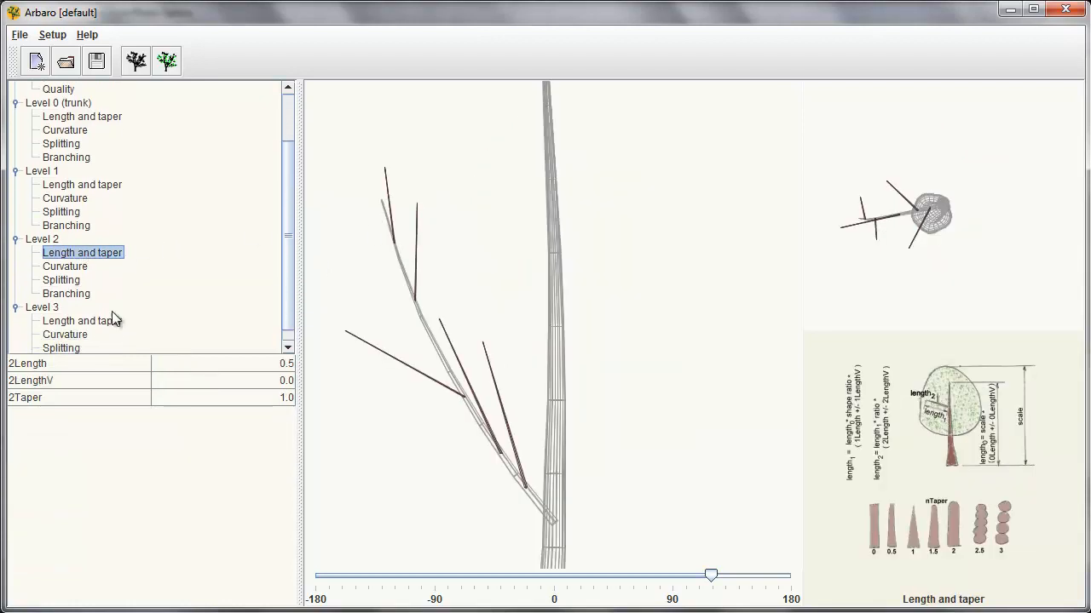
double_click(213, 401)
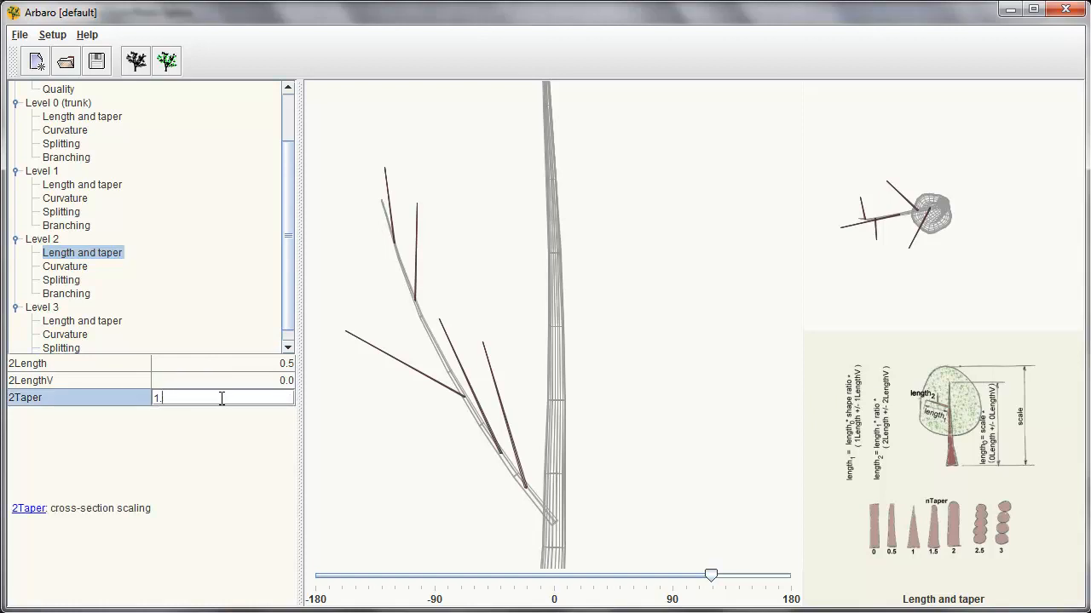
text(1)
key(Return)
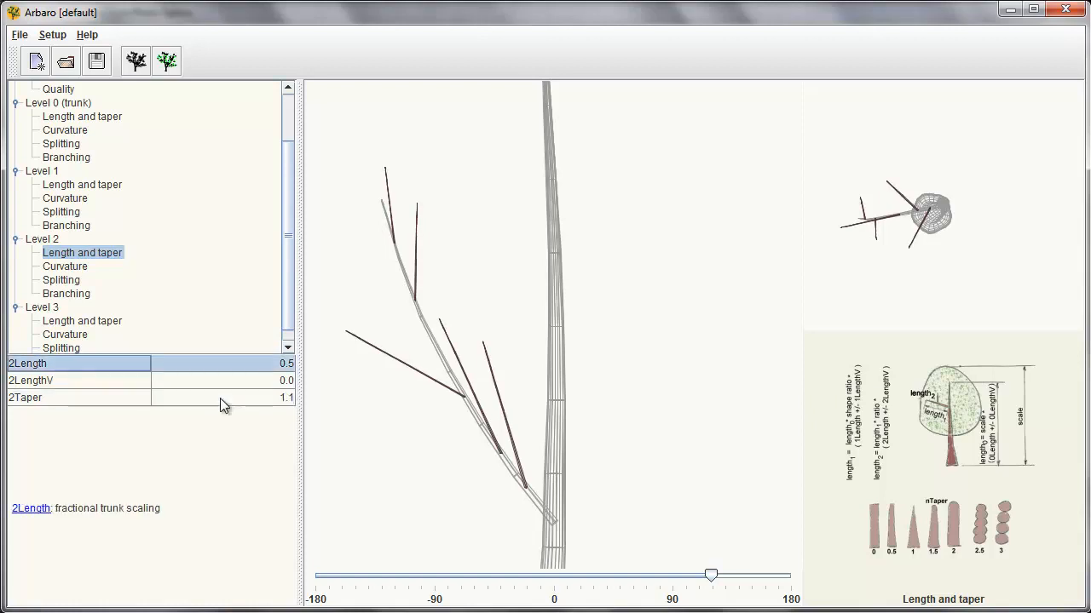
Step: Set the Level 2 curvature resolution, 2CurveRes, to 5 and the curving angle, 2Curve, to -5
click(67, 271)
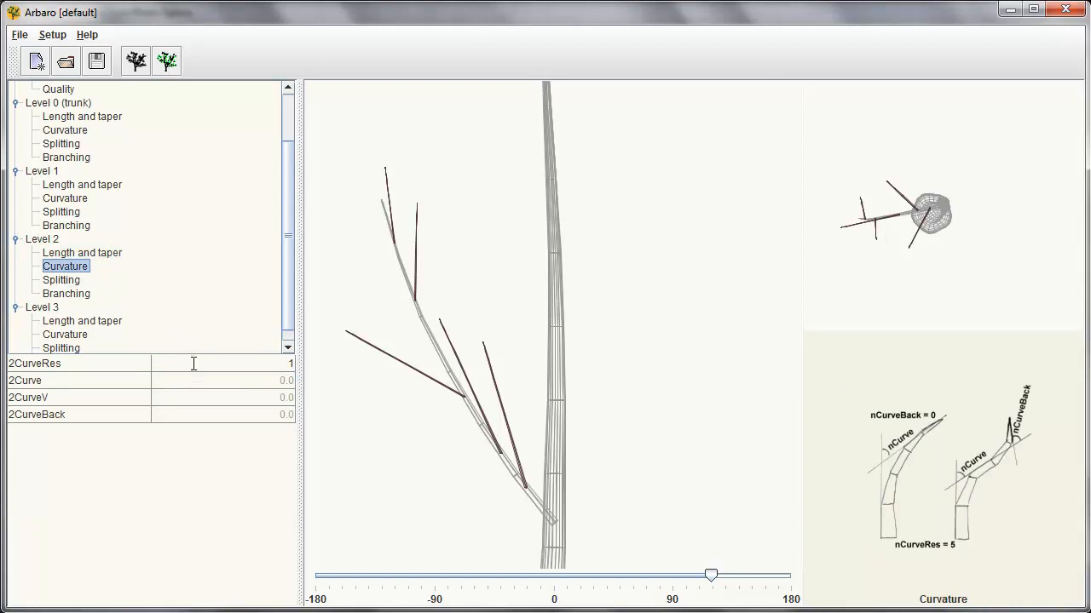
double_click(191, 363)
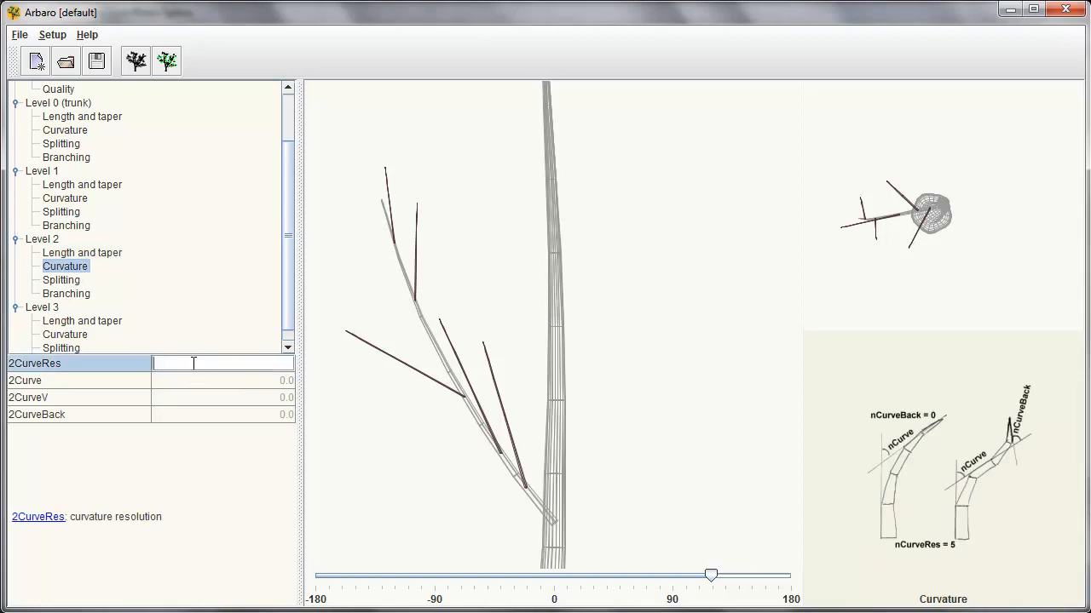
text(5)
key(Return)
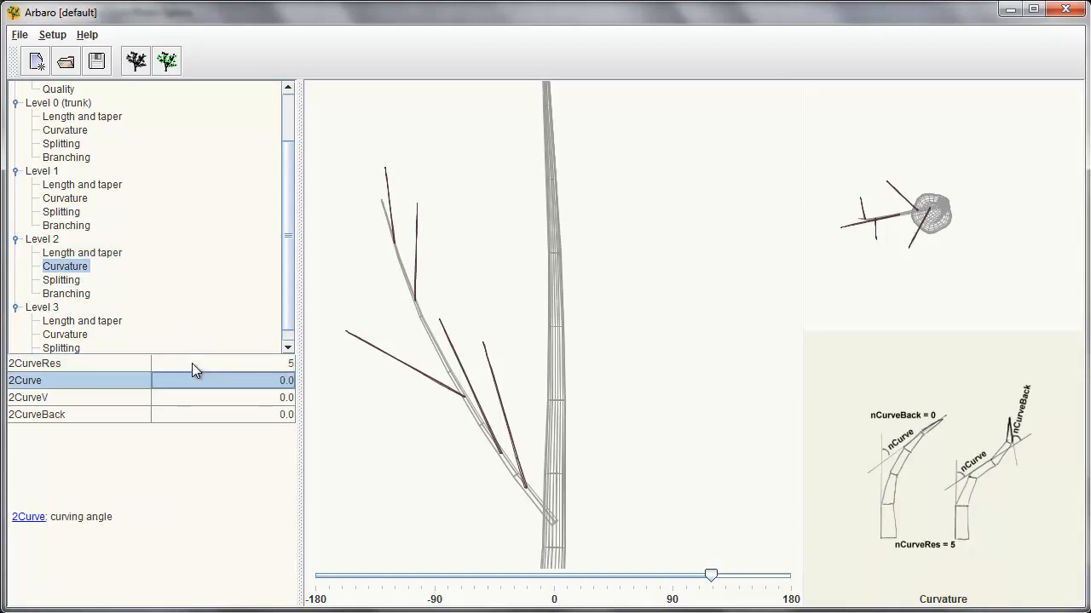
double_click(239, 381)
text(-)
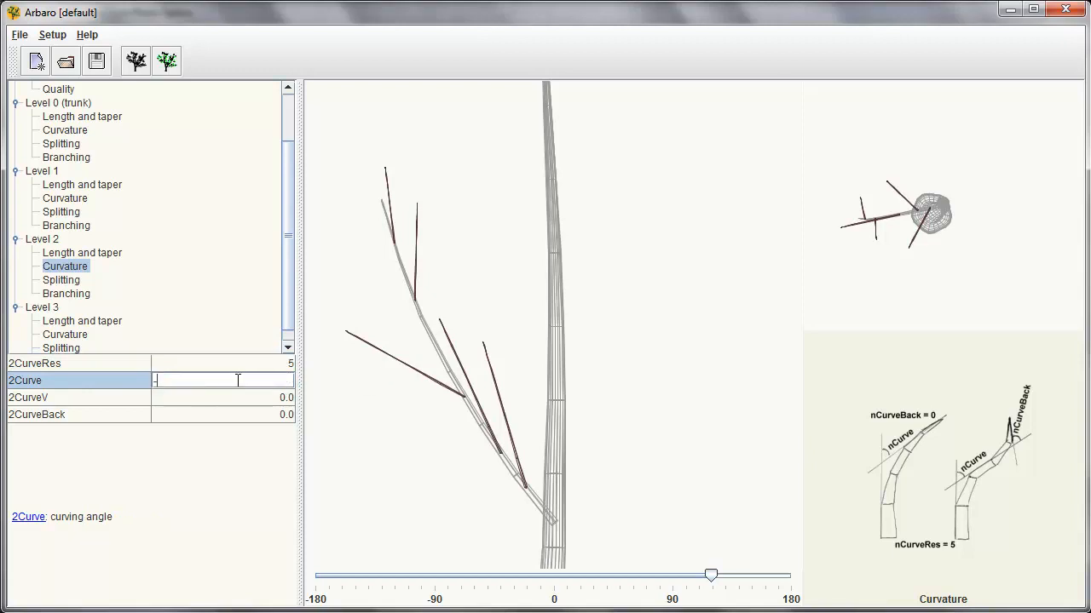
text(5)
key(Return)
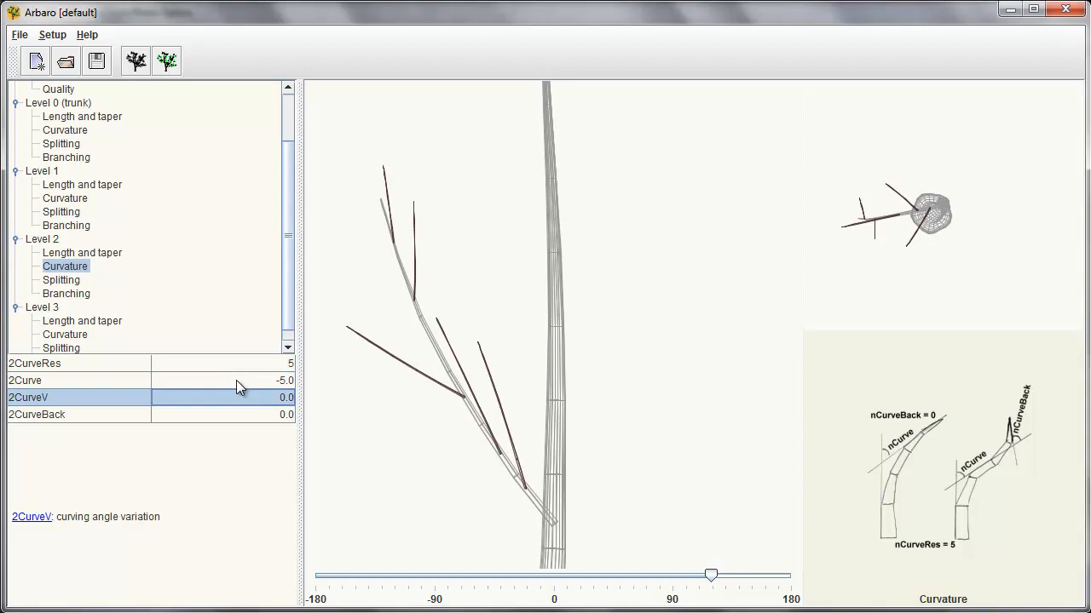
Step: Set the Level 2 curving angle variation, 2CurveV, to 20 and the upper-half curving angle, 2CurveBack, to -10
text(20)
key(Return)
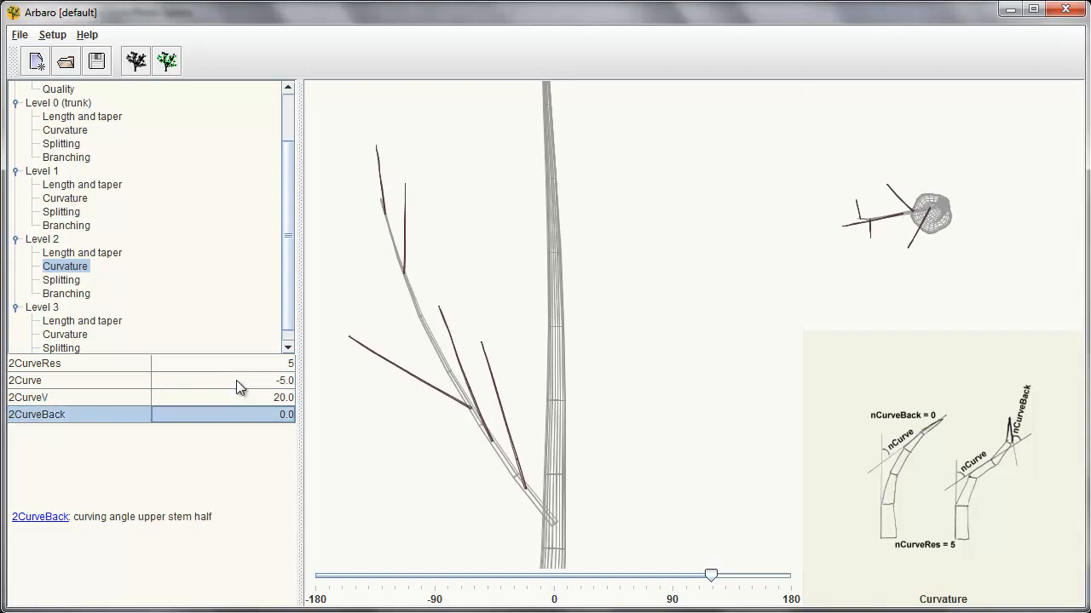
text(-10)
key(Return)
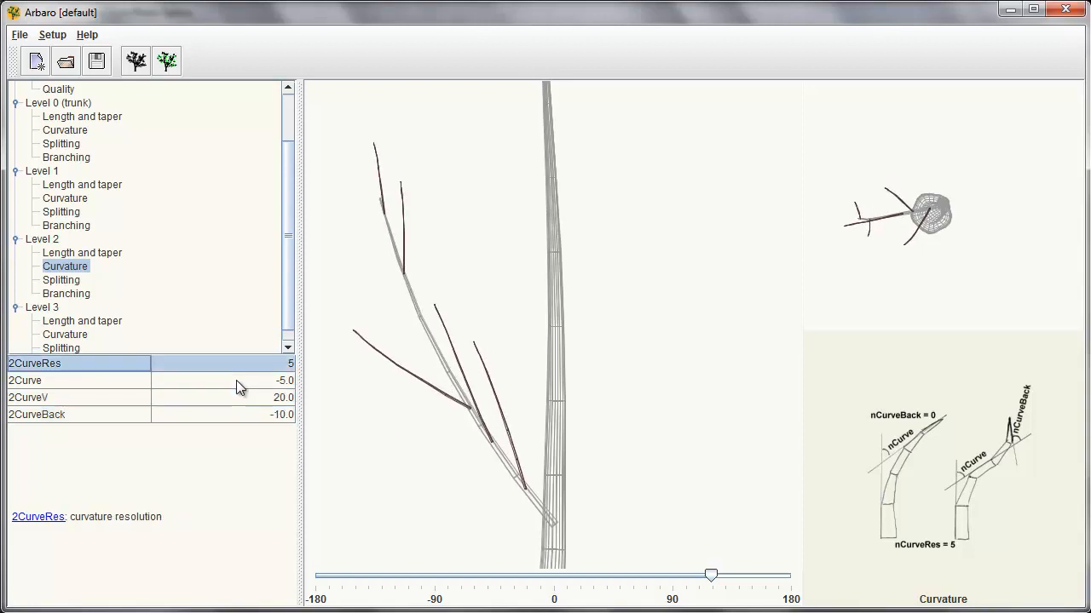
Step: Try a Level 2 branch down angle, 2DownAngle, of 50 with a variation, 2DownAngleV, of -30
click(71, 294)
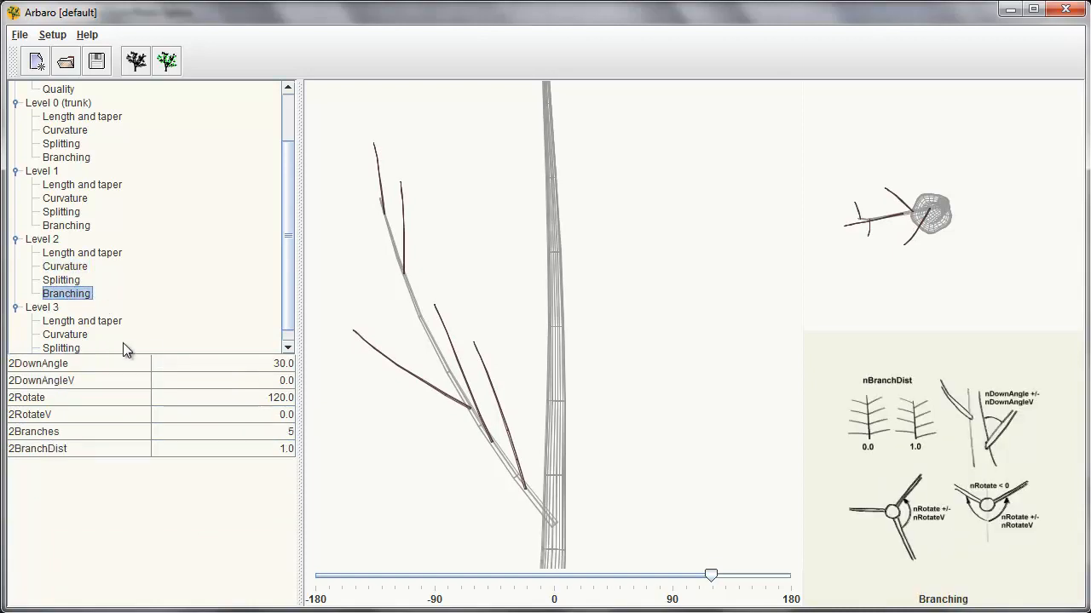
click(199, 364)
key(BackSpace)
key(BackSpace)
key(BackSpace)
key(BackSpace)
text(50)
key(Return)
text(-30)
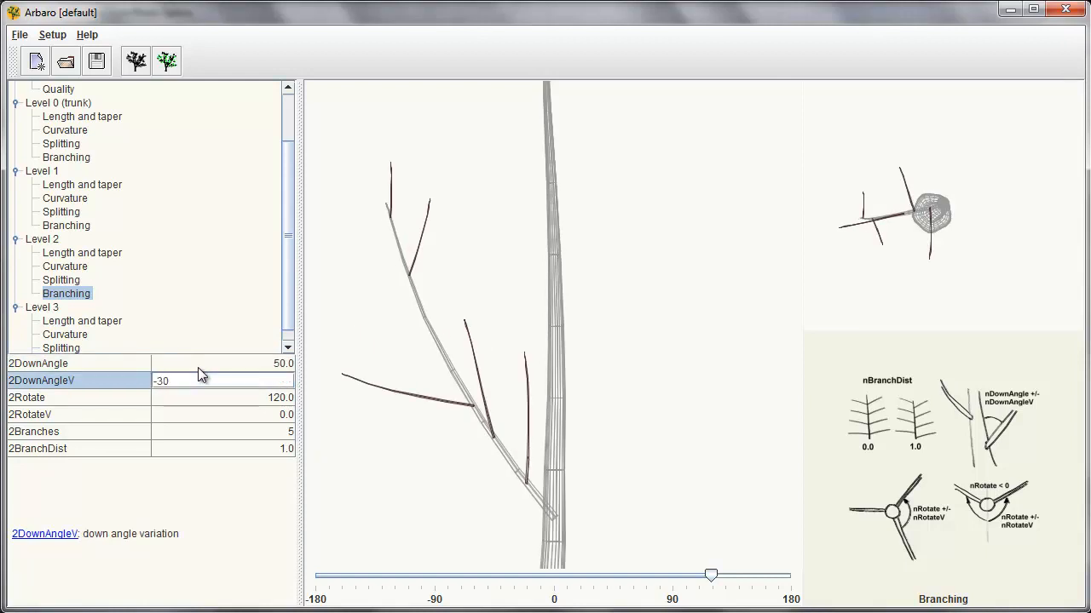
key(Return)
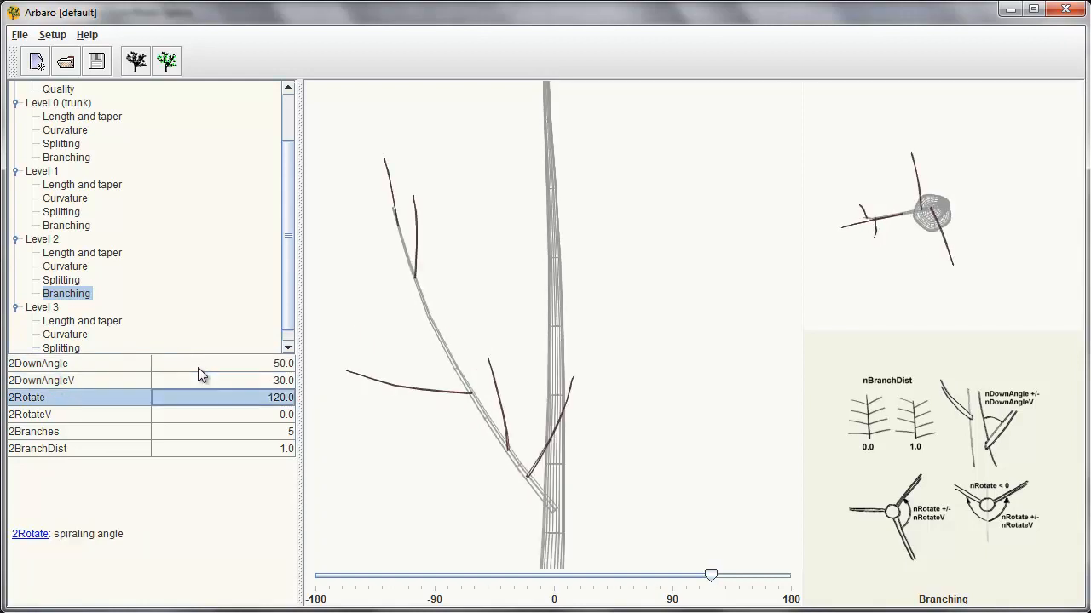
Step: Set the Level 2 branch down angle, 2DownAngle, to 40 and its variation, 2DownAngleV, to 20
click(198, 367)
text(40)
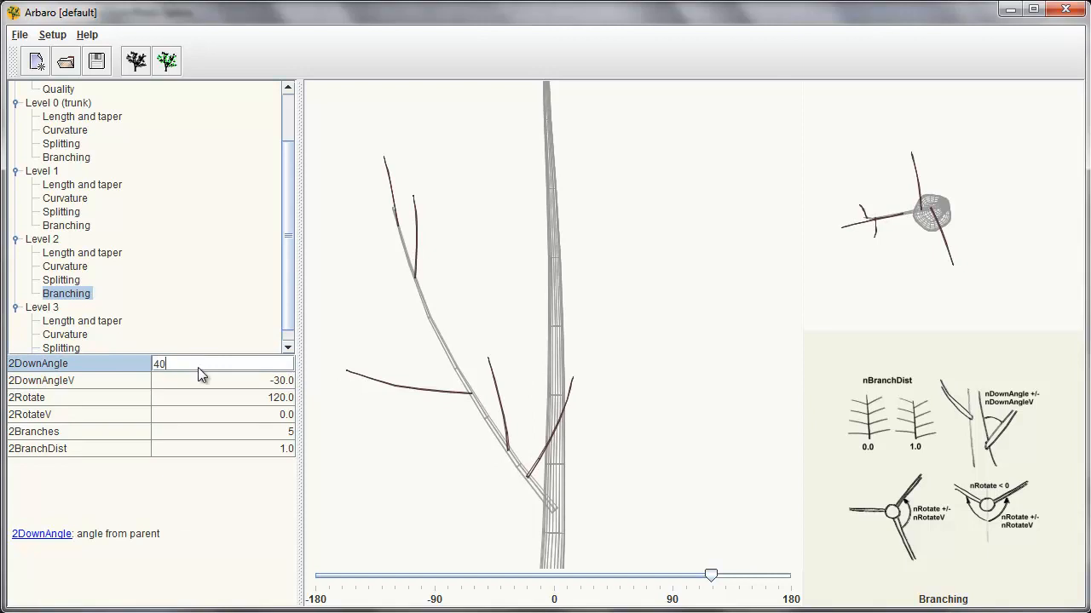
key(Return)
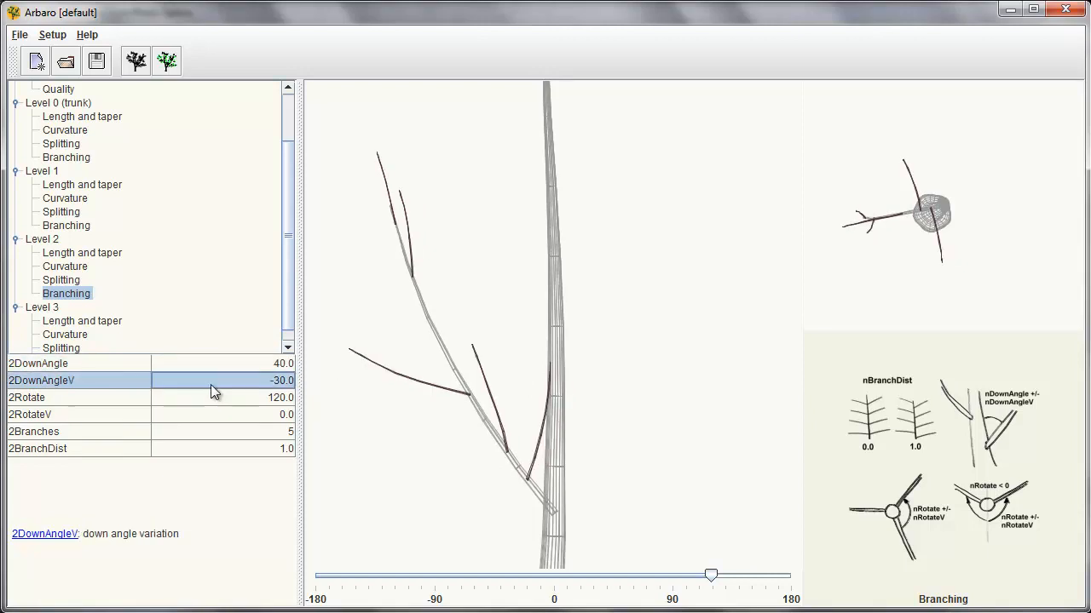
click(211, 385)
text(20)
key(Return)
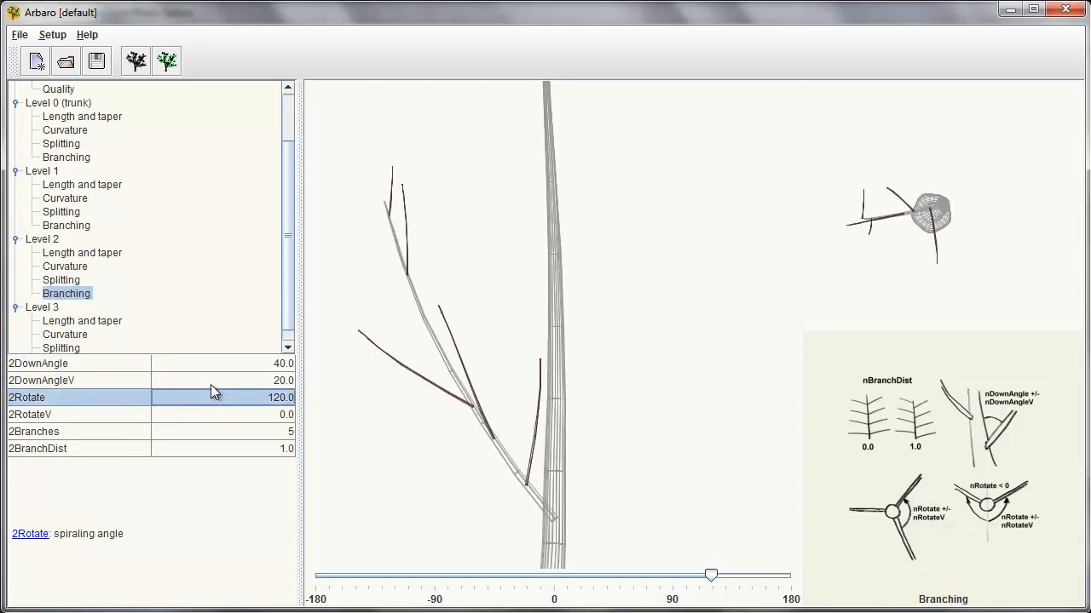
mouse_move(713, 576)
mouse_down()
mouse_move(574, 577)
mouse_move(714, 576)
mouse_up()
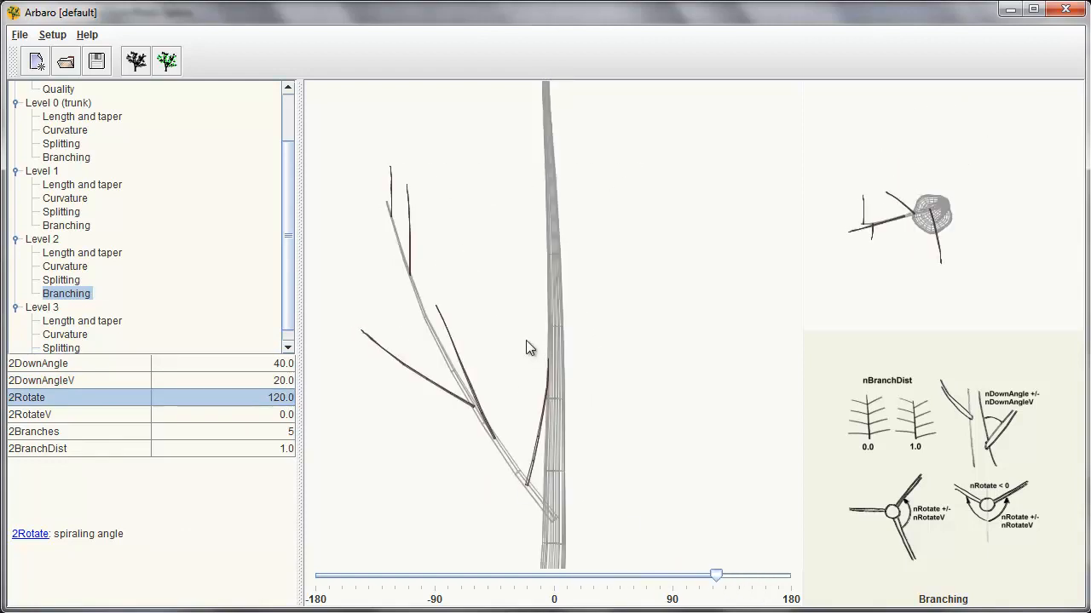
Step: Set the level 2 branching rotation (2Rotate) to 135 and its variation (2RotateV) to 30
click(188, 397)
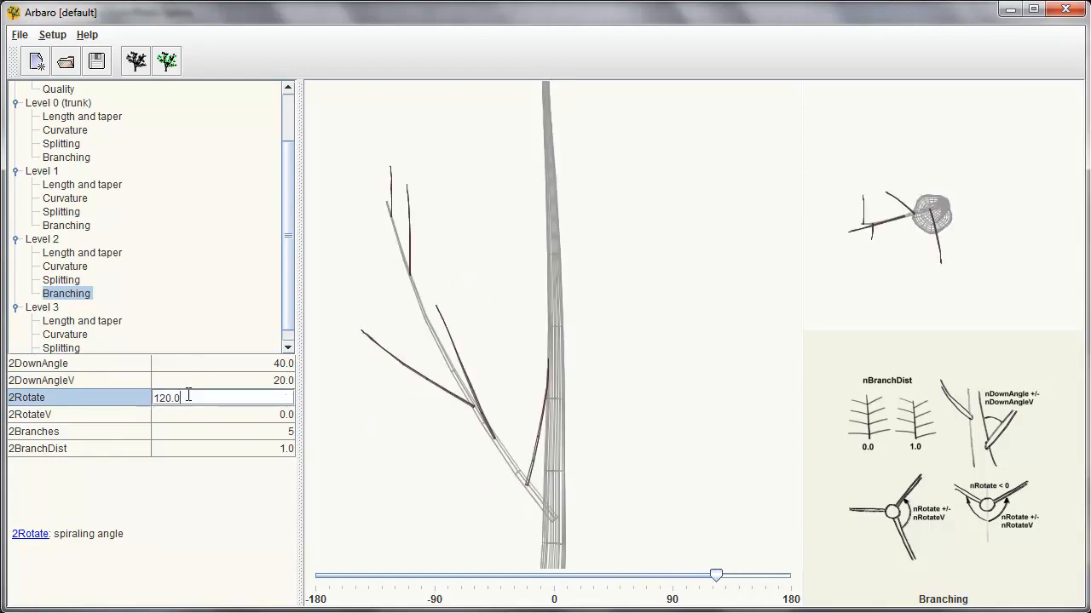
key(BackSpace)
text(135)
key(Return)
text(30)
key(Return)
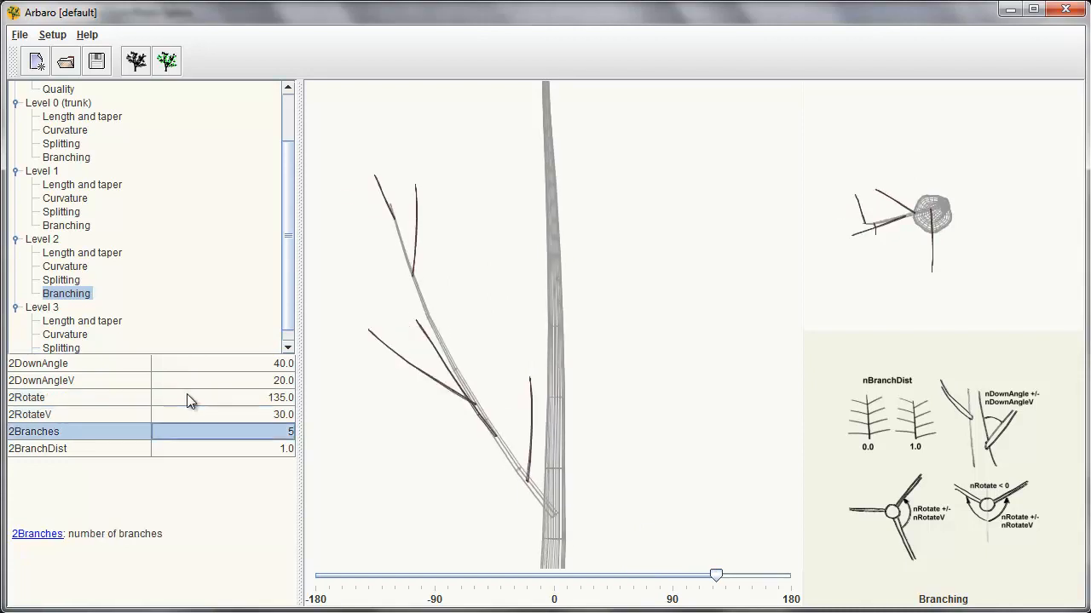
Step: Try 25 for the number of level 2 branches (2Branches), and settle on 20
drag(715, 576, 662, 579)
double_click(221, 433)
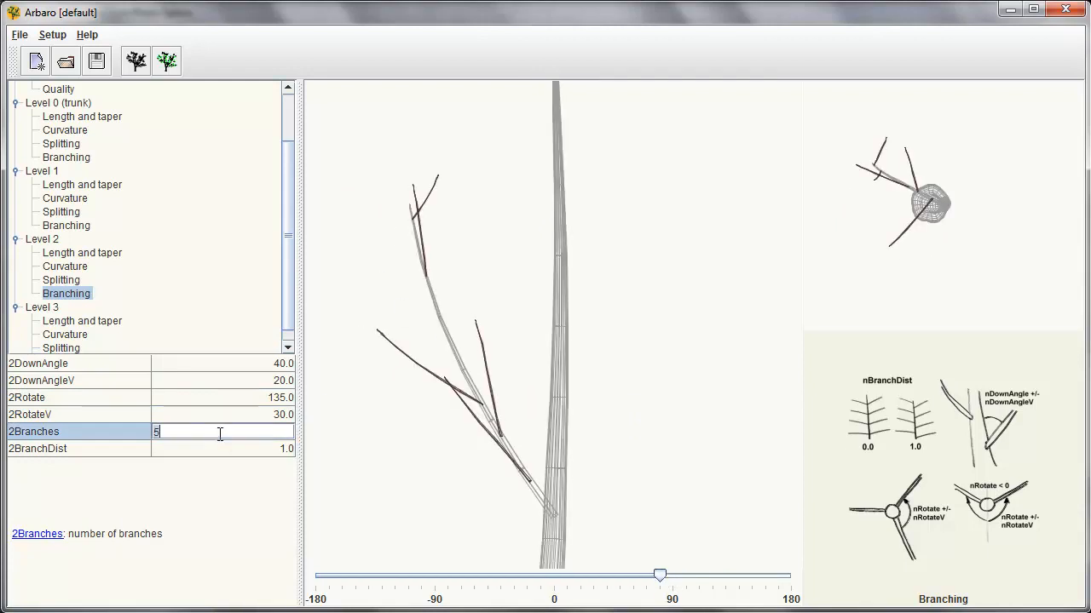
text(25)
key(Return)
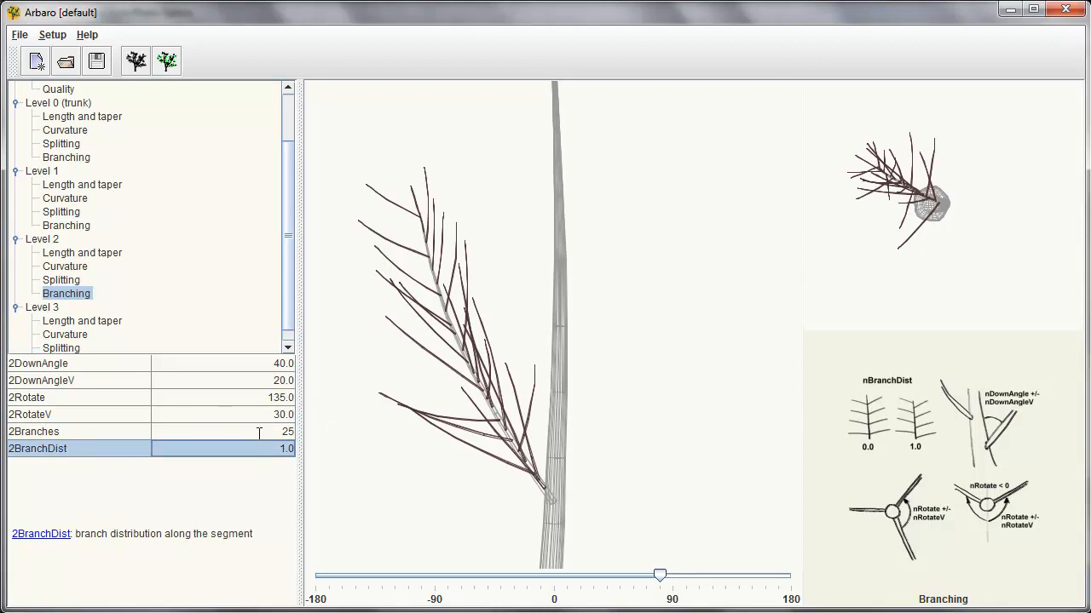
double_click(259, 433)
key(BackSpace)
text(0)
key(Return)
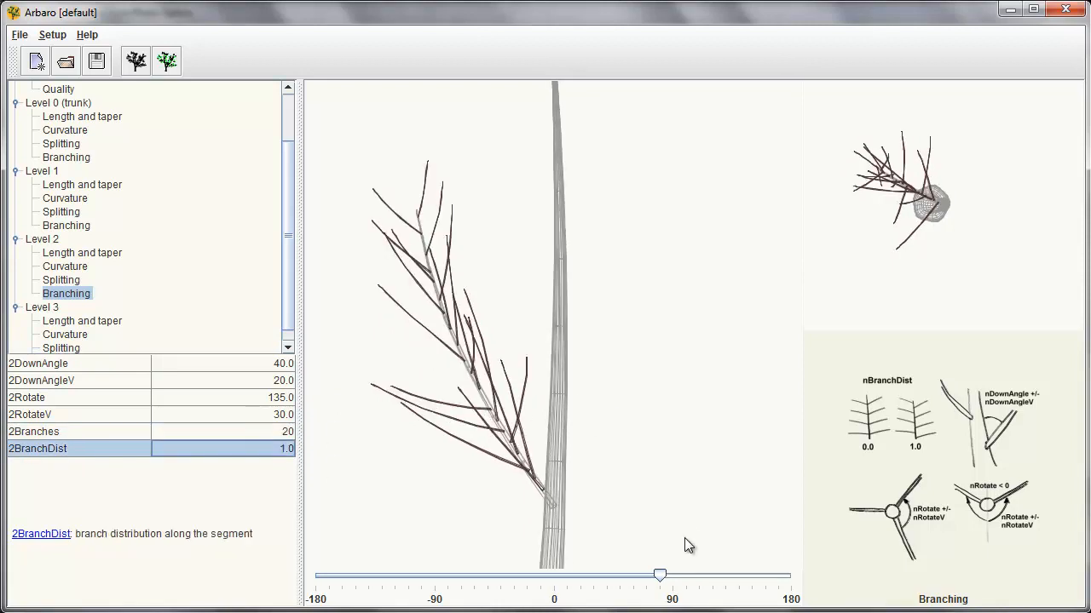
drag(661, 577, 569, 578)
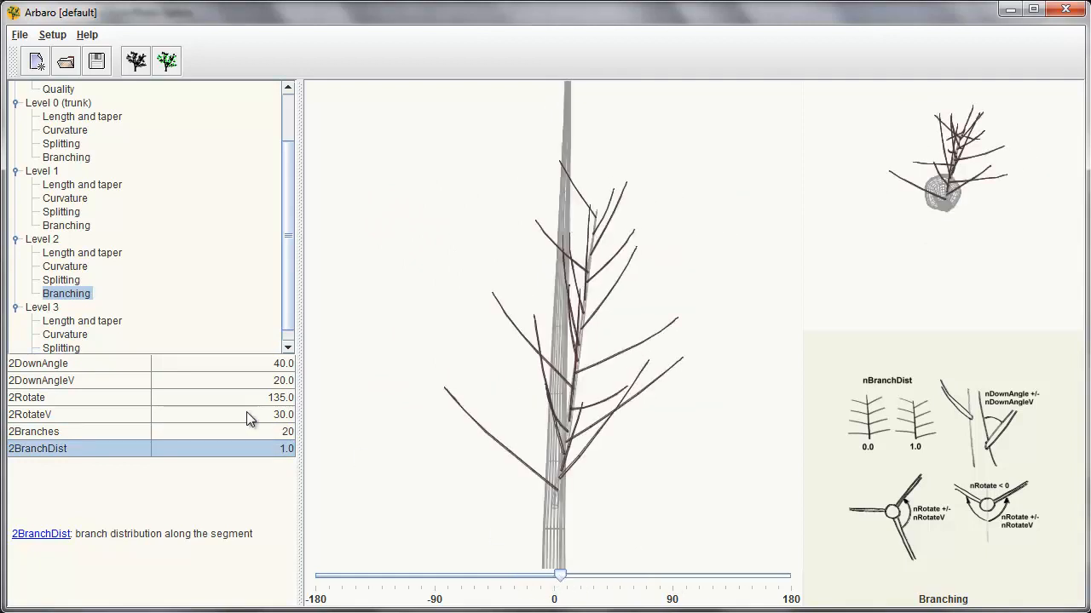
Step: Set the level 3 length (3Length) to 0.7 and the level 3 taper (3Taper) to 1.1
scroll(180, 313, down, 1)
click(84, 307)
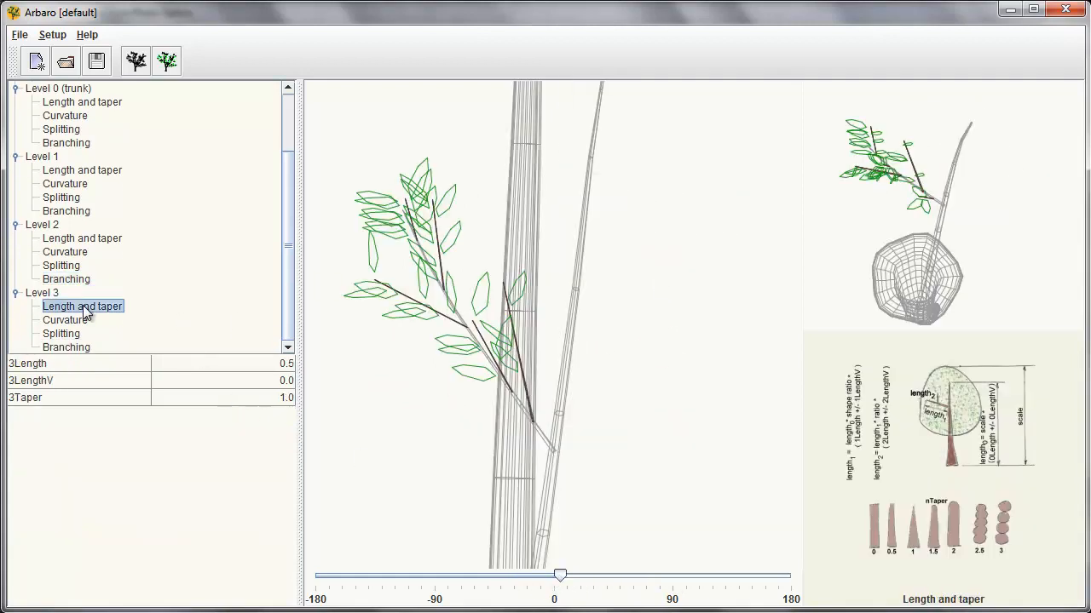
drag(562, 577, 521, 573)
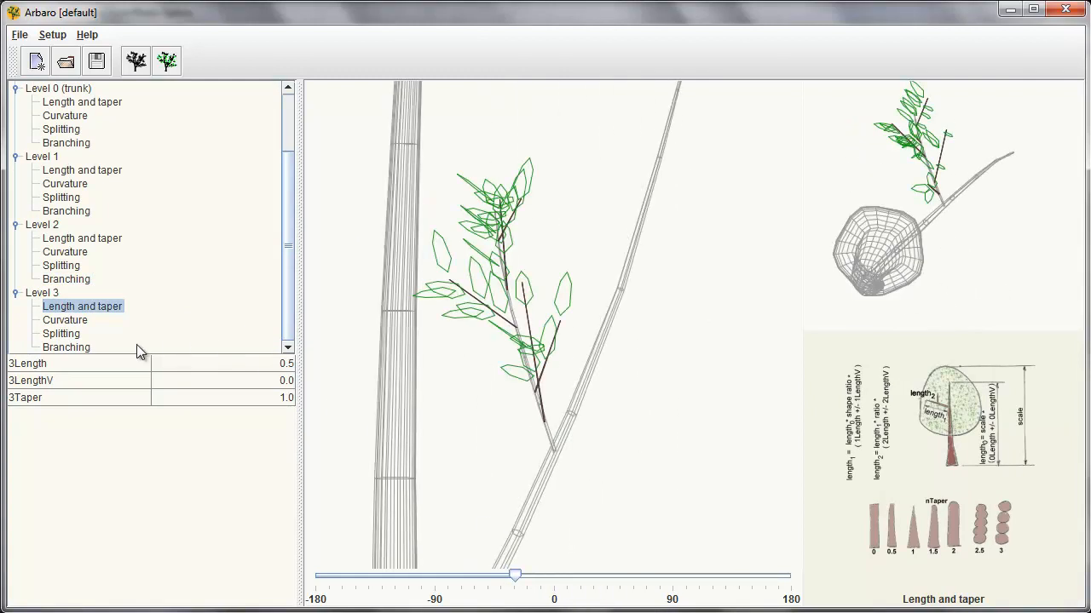
click(214, 364)
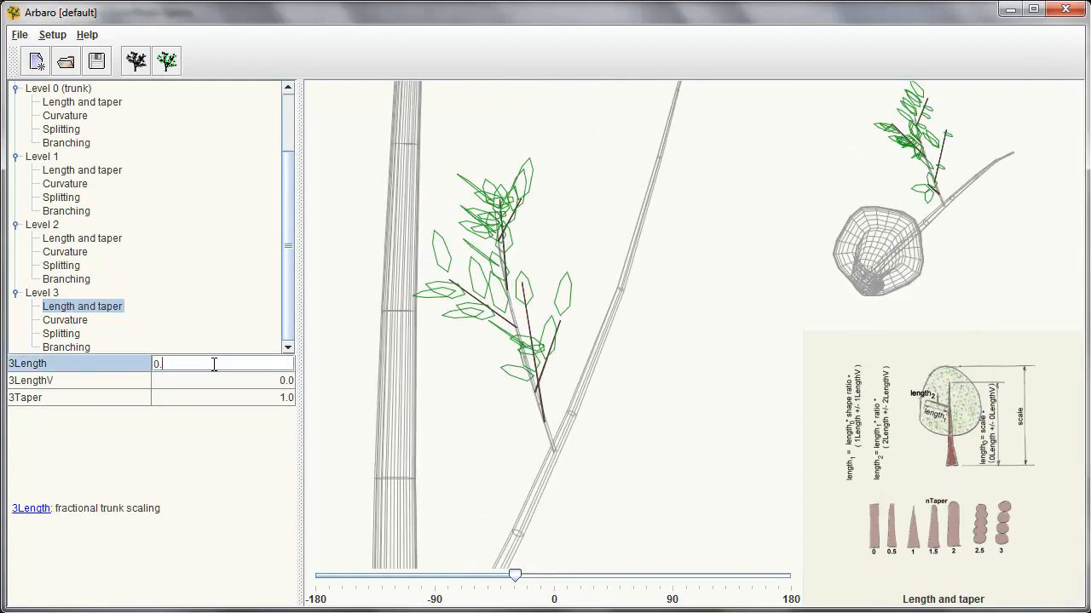
text(7)
key(Return)
drag(515, 576, 610, 576)
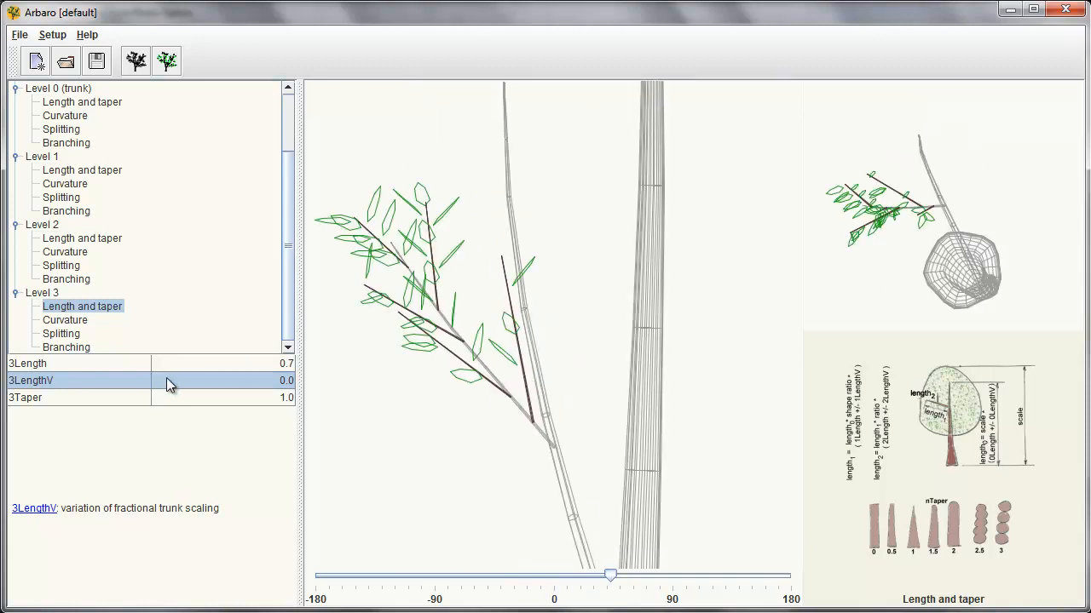
click(232, 398)
text(1)
key(Return)
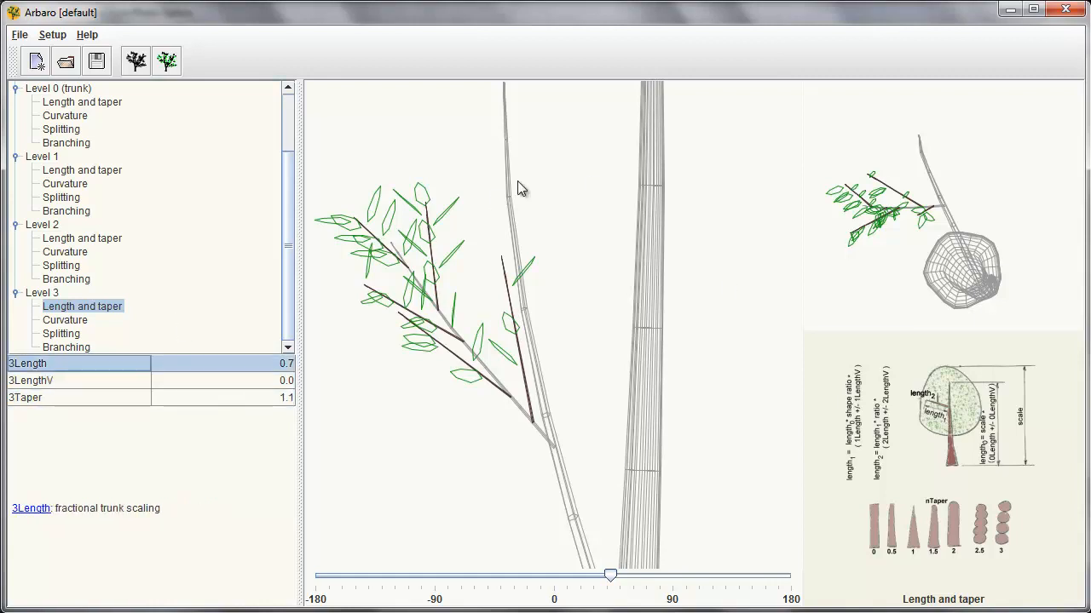
Step: Set the level 3 curvature resolution (3CurveRes) to 3 and the curving angle (3Curve) to -5
click(74, 321)
click(231, 364)
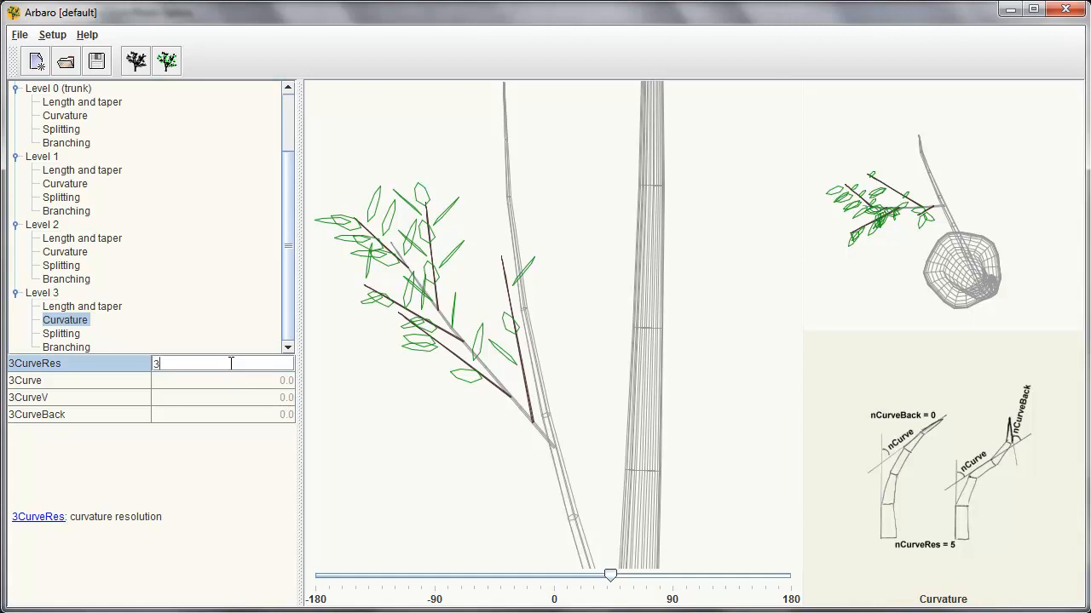
text(3)
key(Return)
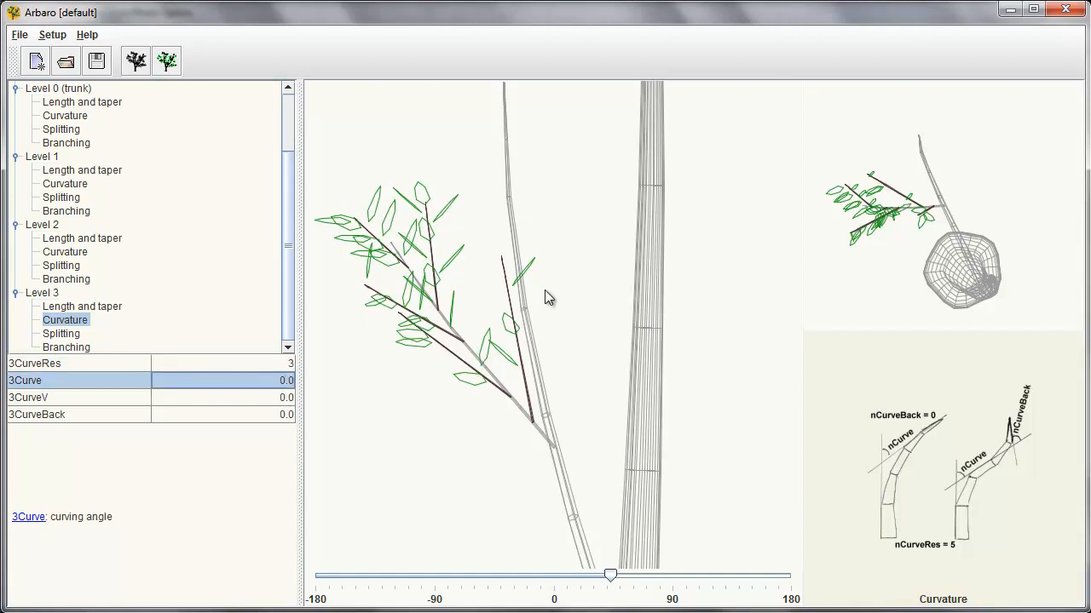
click(227, 372)
text(-5)
key(Return)
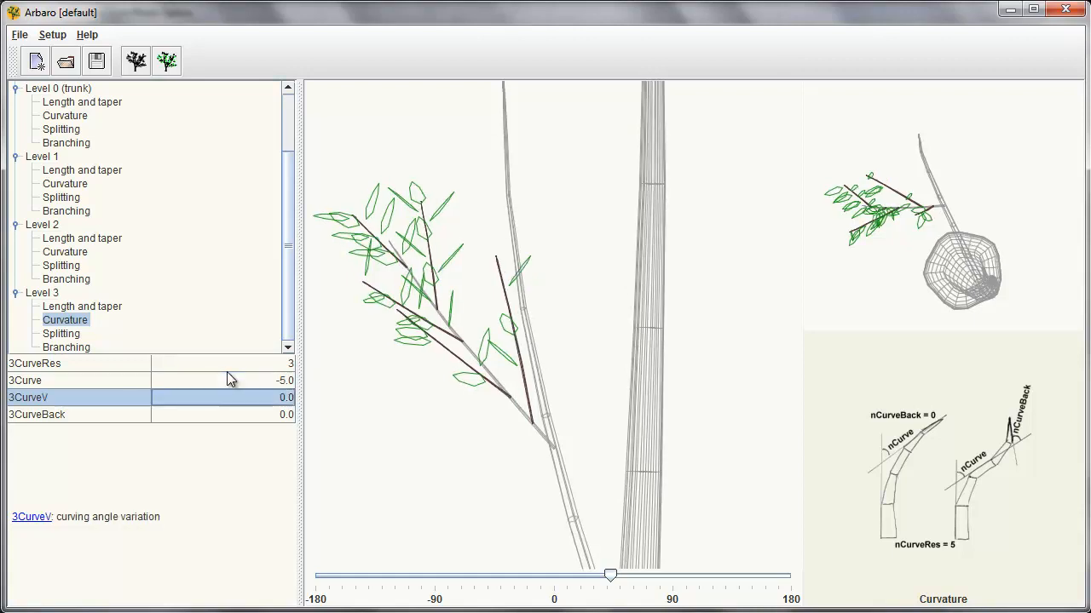
Step: Set the level 3 curving angle variation (3CurveV) to 10 and the upper-half curving angle (3CurveBack) to -5
text(10)
key(Return)
text(-5)
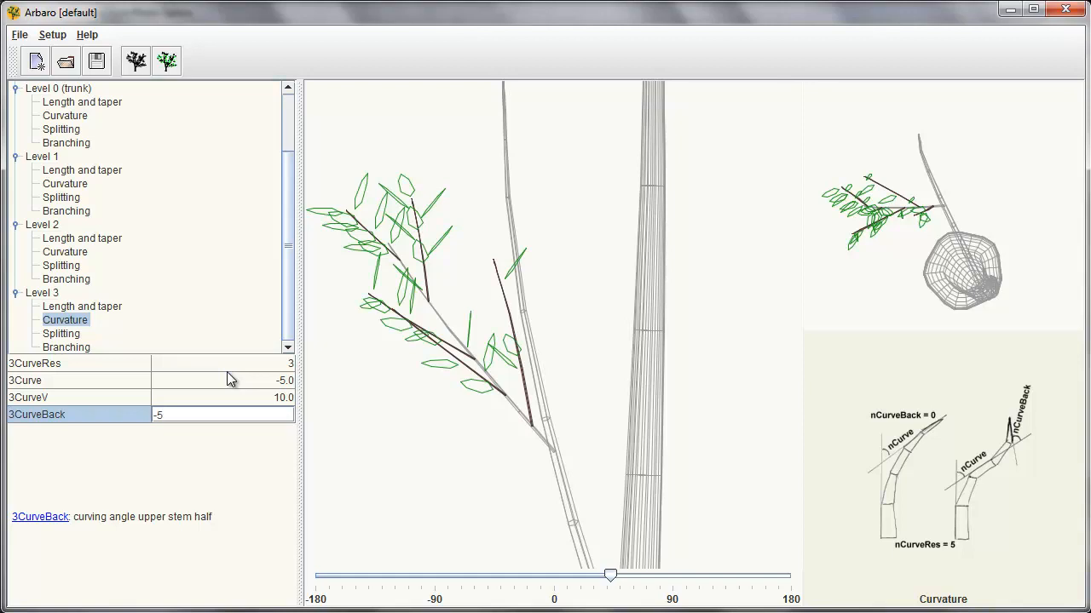
key(Return)
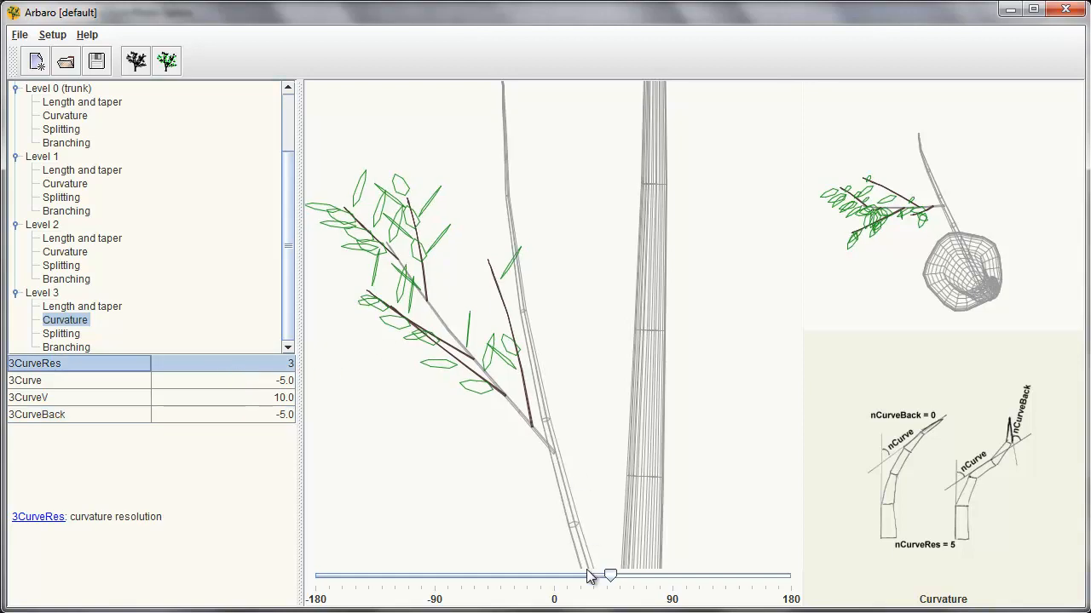
drag(609, 577, 607, 577)
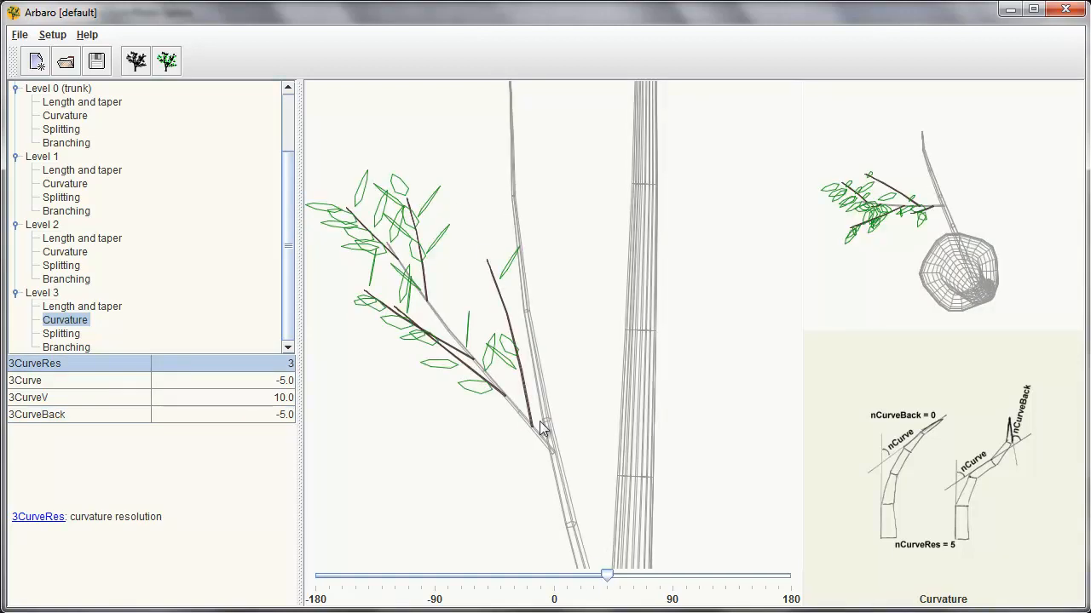
Step: Set the level 3 down angle (3DownAngle) to 40 and its variation (3DownAngleV) to -5, after trying -10
click(68, 348)
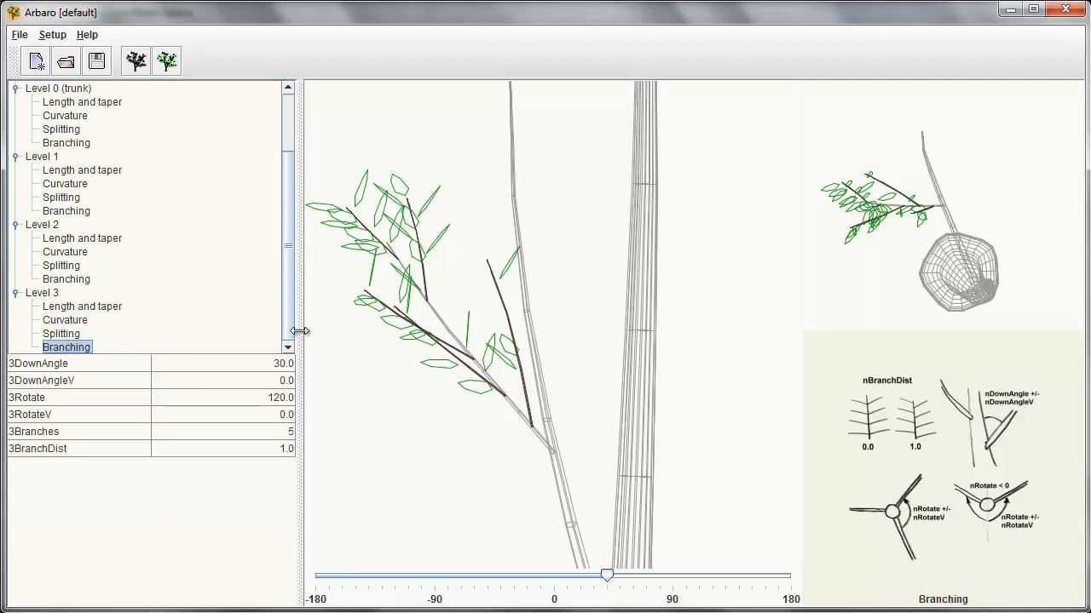
click(193, 363)
text(40)
key(Return)
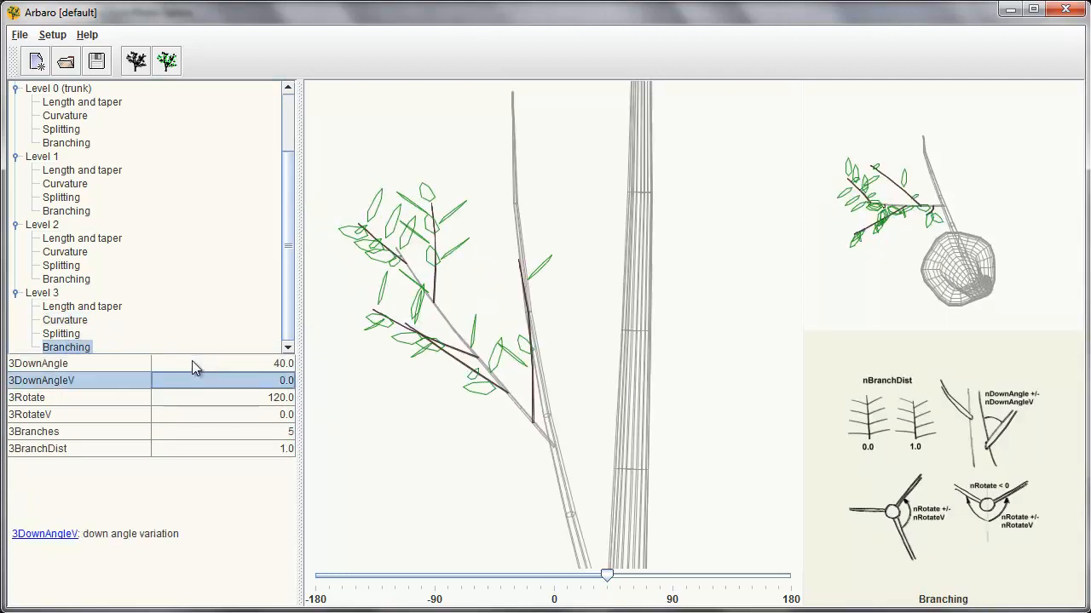
text(-10)
key(Return)
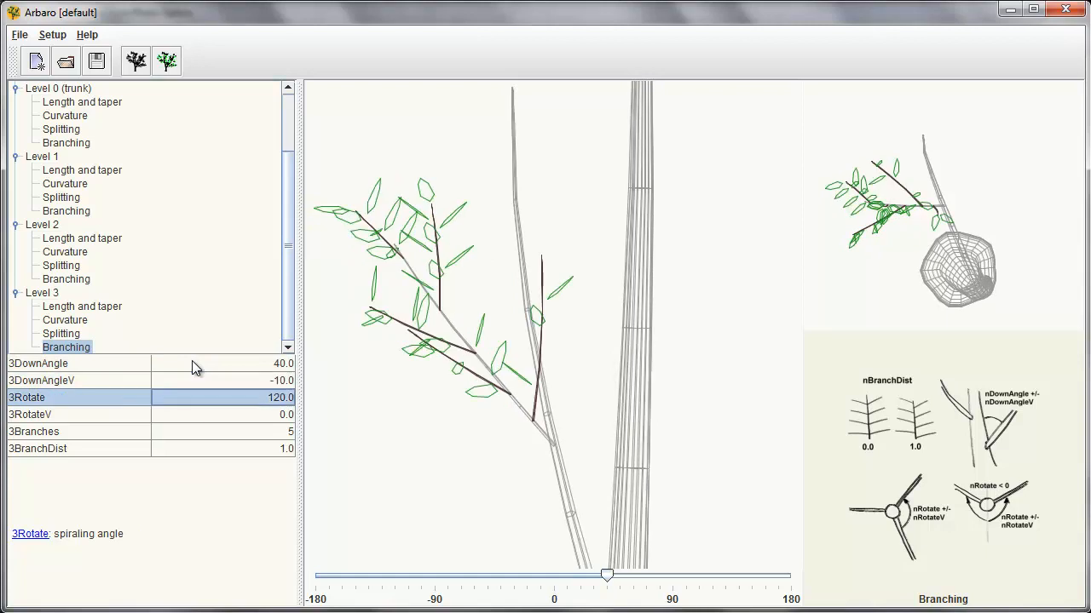
click(196, 380)
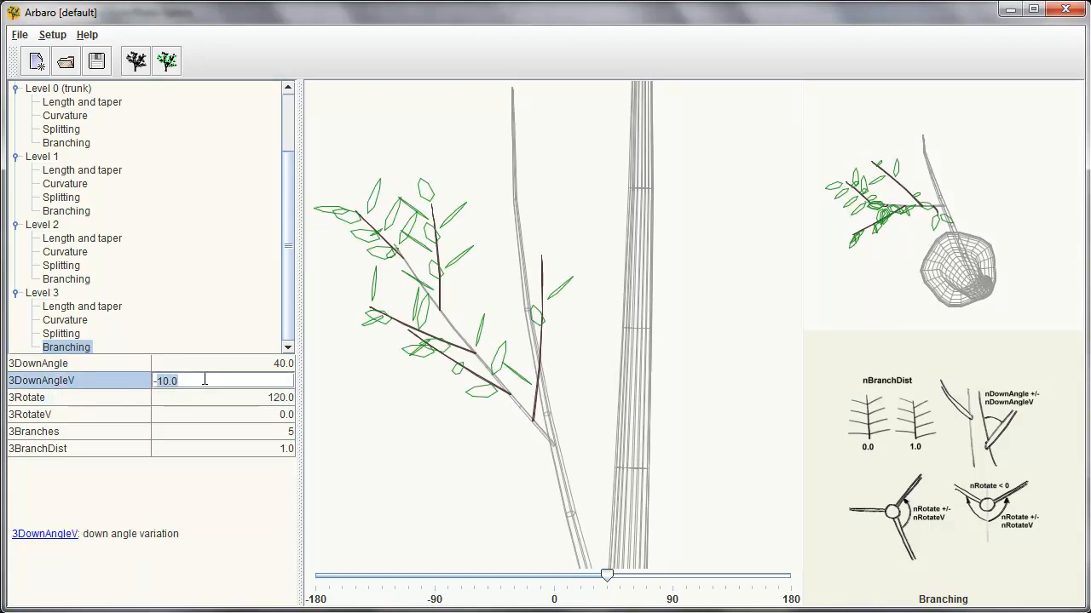
text(-5)
key(Return)
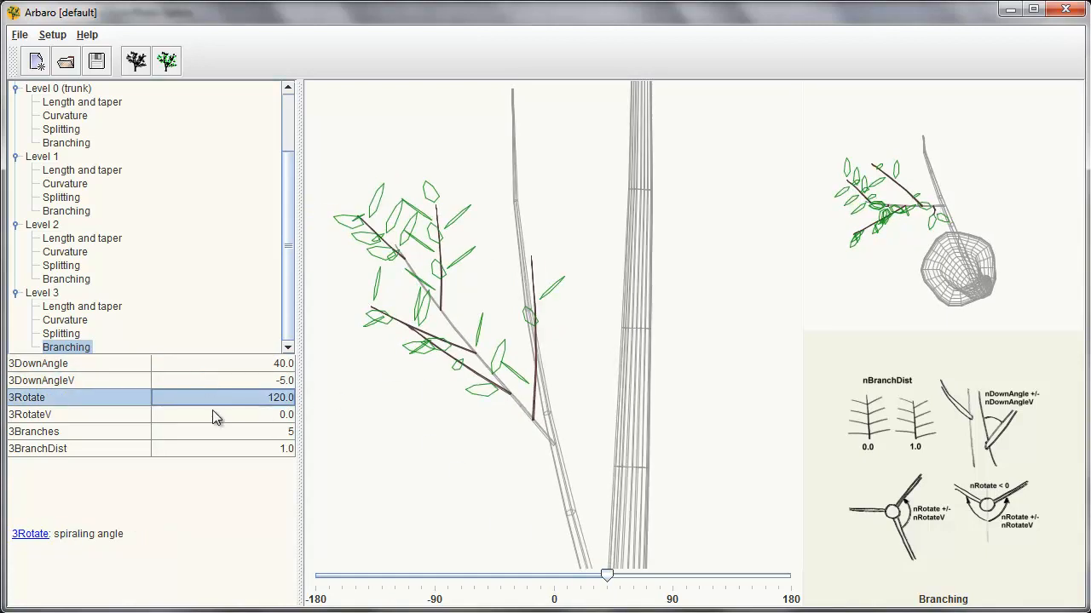
Step: Set the level 3 branching rotation (3Rotate) to 135 and its variation (3RotateV) to 30
click(215, 398)
key(BackSpace)
key(BackSpace)
key(BackSpace)
key(BackSpace)
key(BackSpace)
text(135)
key(Return)
text(30)
key(Return)
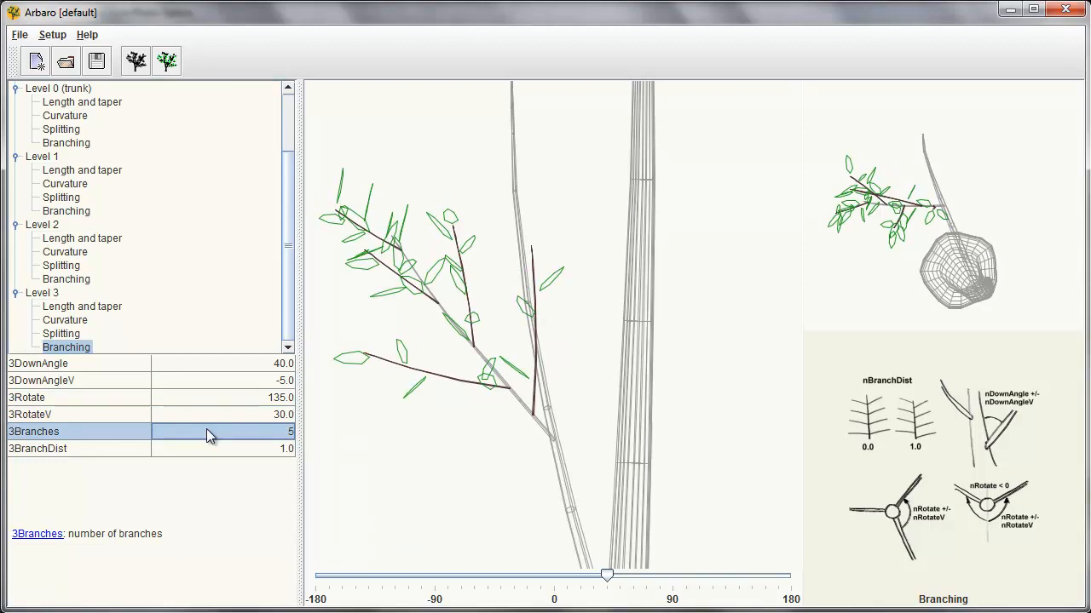
Step: Set the number of level 3 branches (3Branches) to 7 and inspect the twig from several angles
text(7)
key(Return)
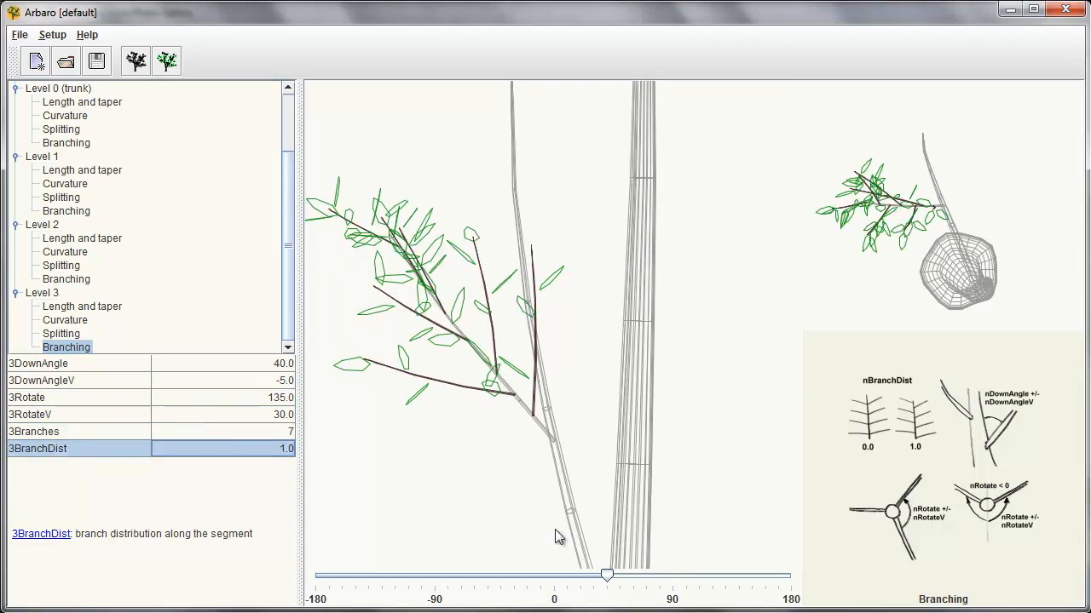
drag(607, 571, 748, 574)
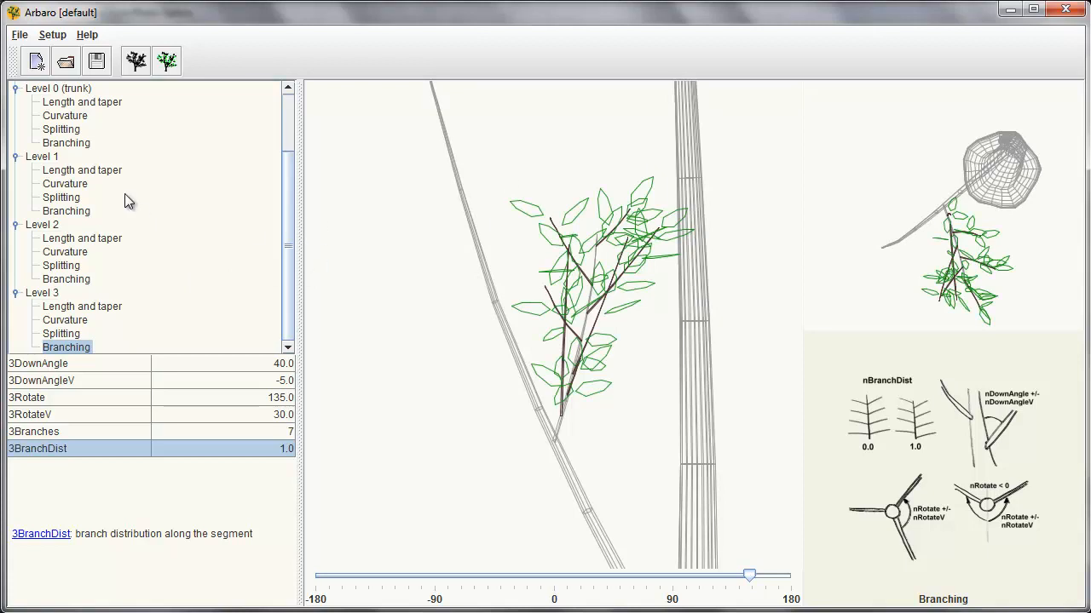
scroll(147, 213, up, 2)
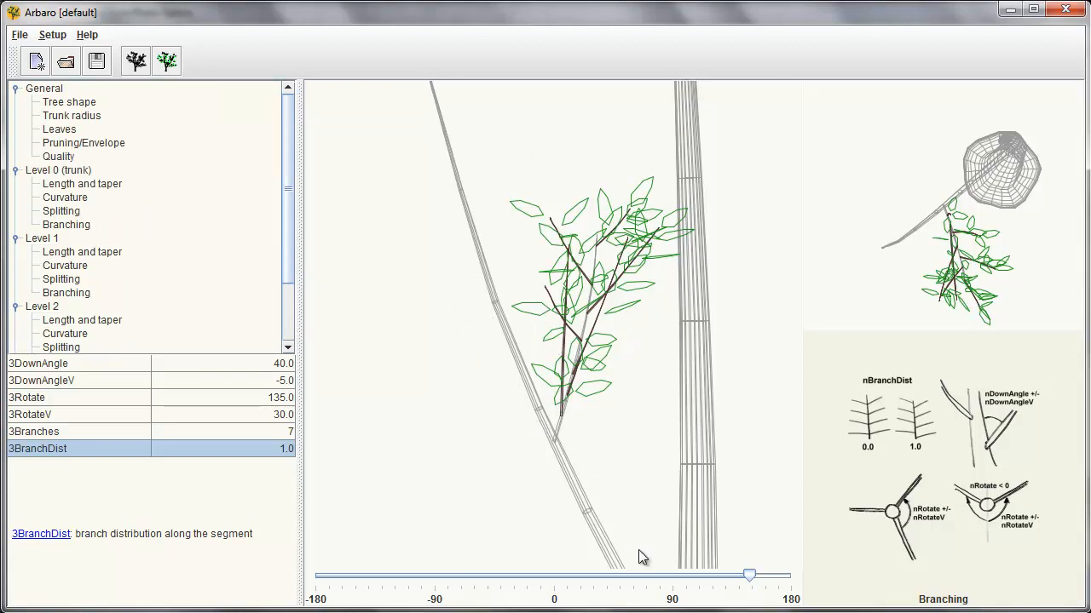
drag(749, 576, 554, 576)
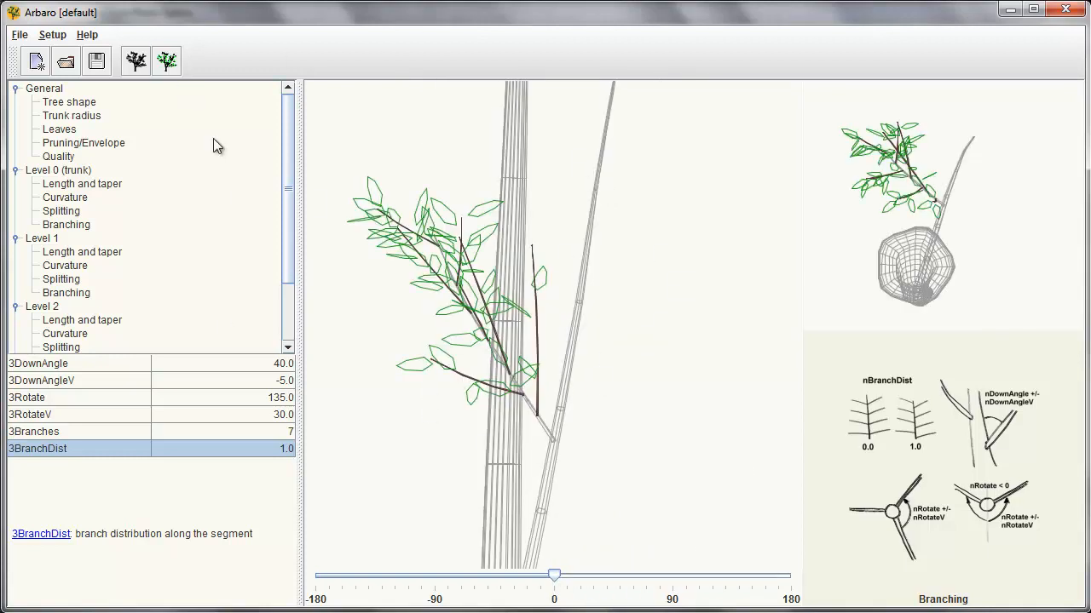
Step: Set up the tree export in Wavefront OBJ format with UV coordinates for both stems and leaves
click(136, 61)
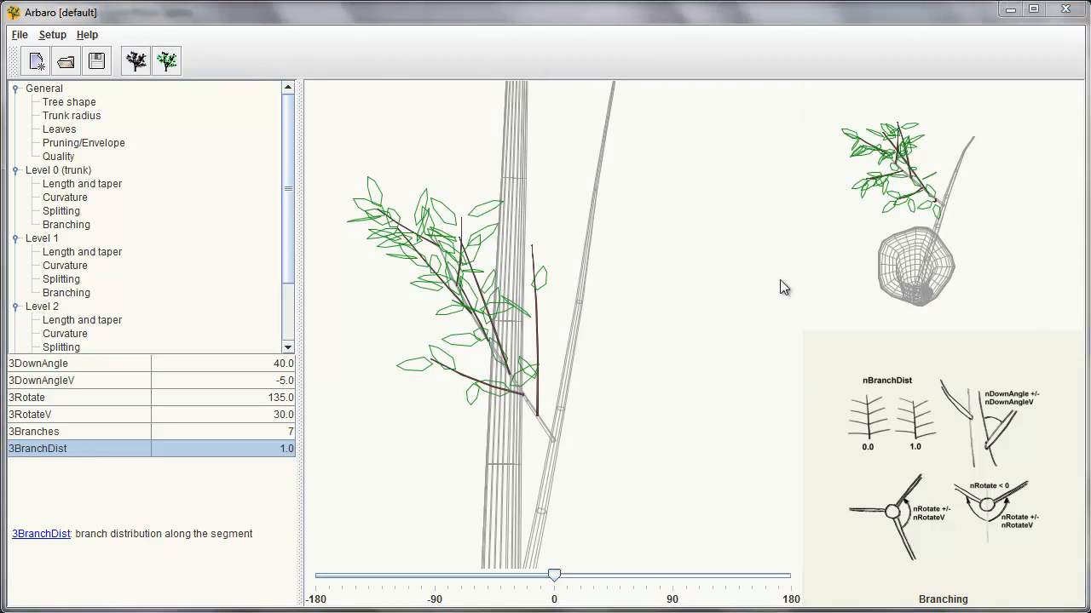
drag(408, 16, 664, 166)
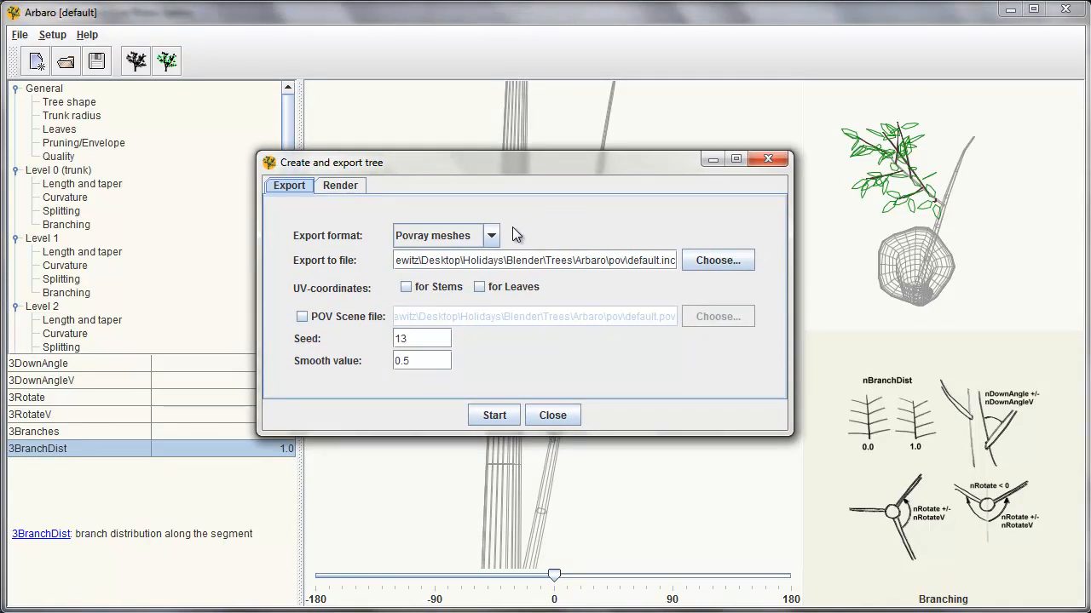
click(467, 239)
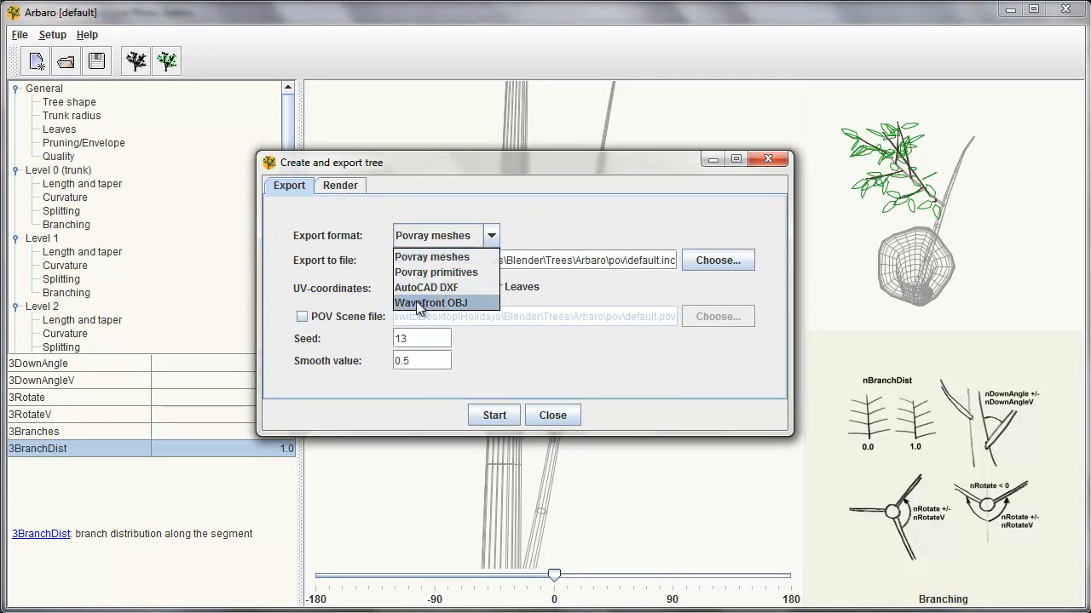
click(418, 303)
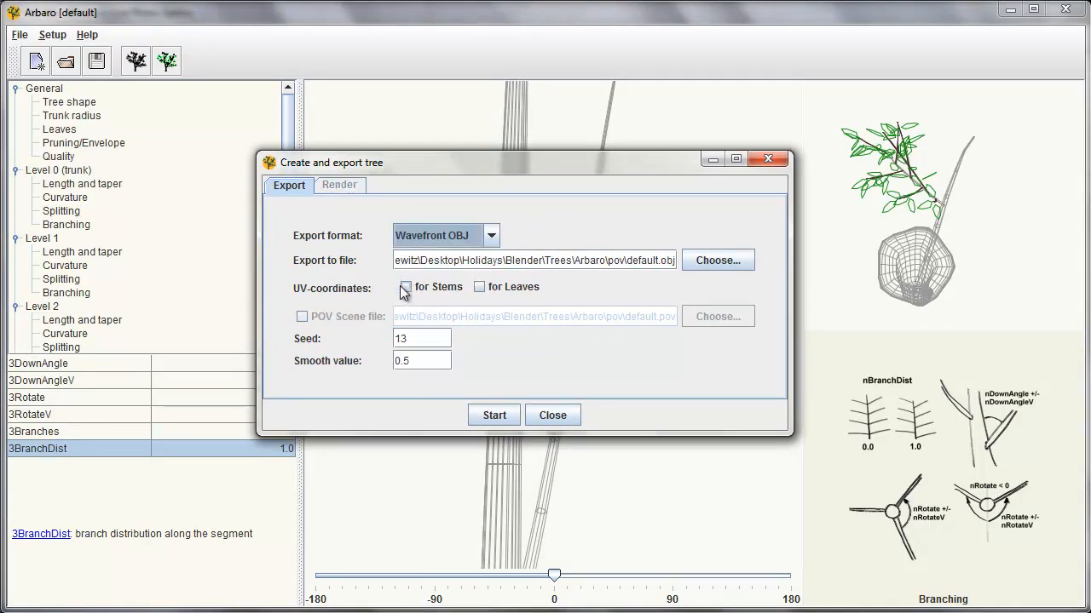
click(416, 287)
click(521, 288)
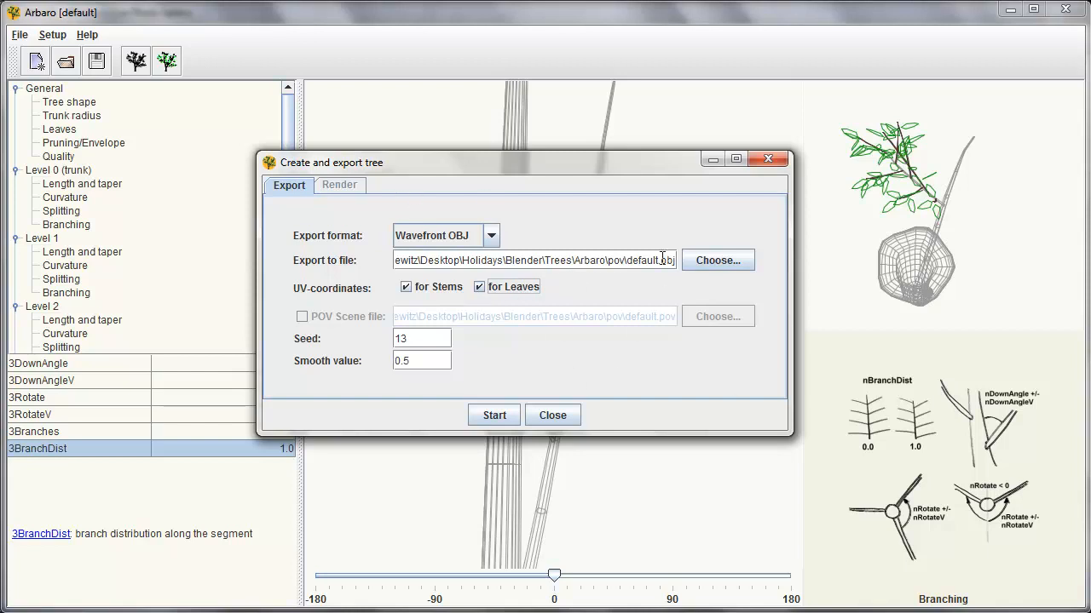
Step: Export the tree to the 05 Arbaro Tutorial folder as Tree OBJ 03 and close the export dialog
click(717, 260)
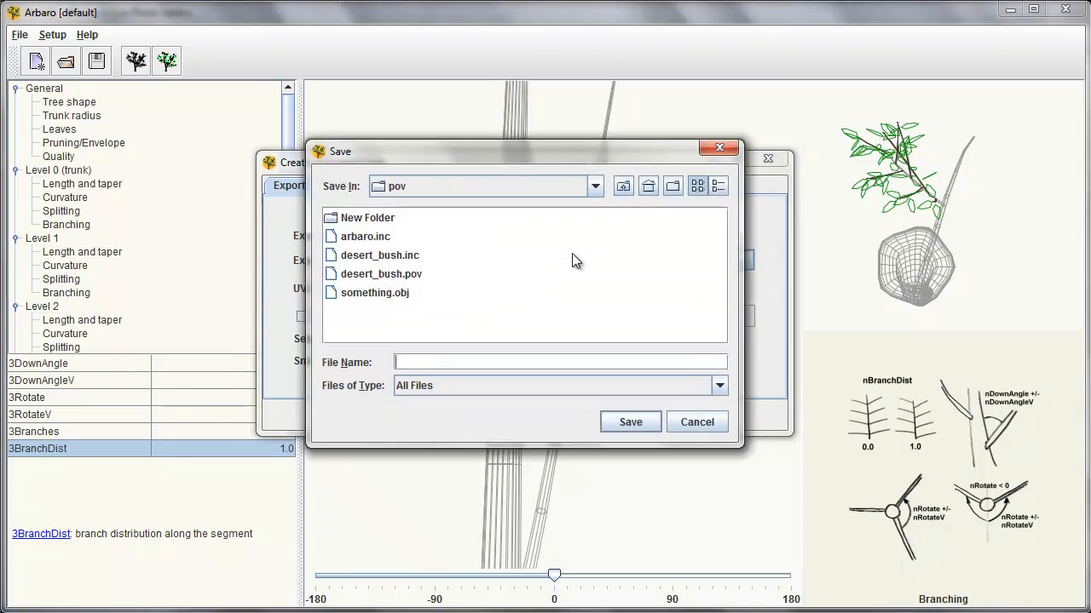
click(648, 185)
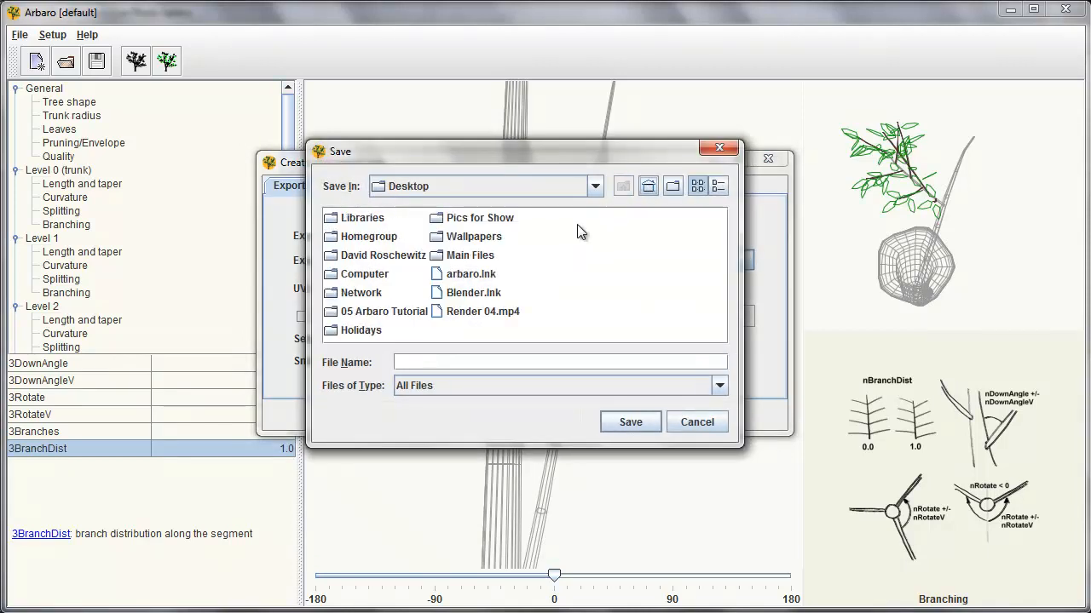
double_click(371, 317)
click(539, 362)
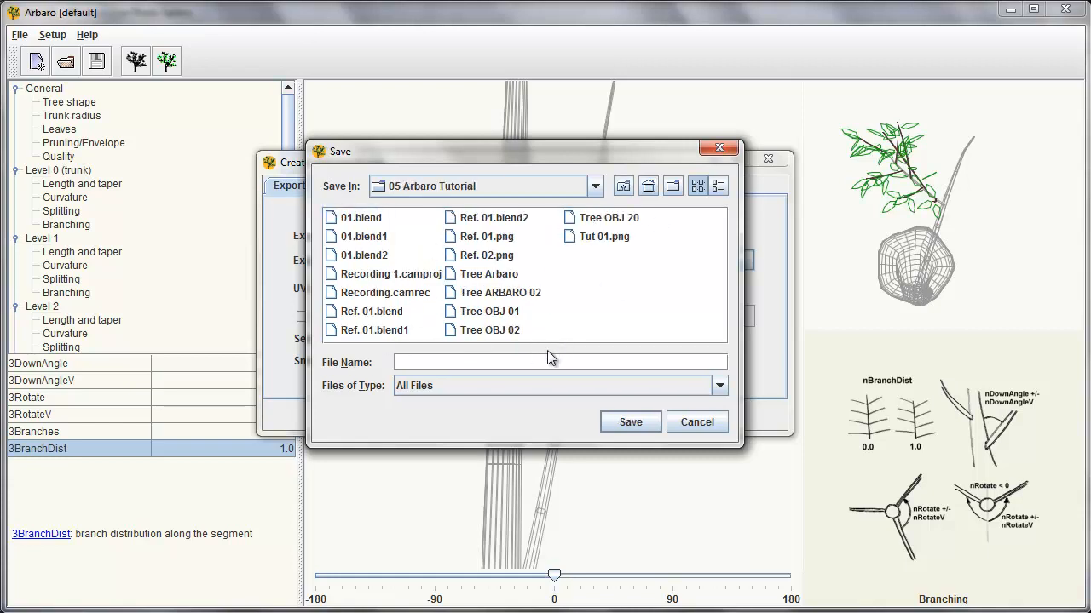
text(Tree OBJ)
text(03)
key(Return)
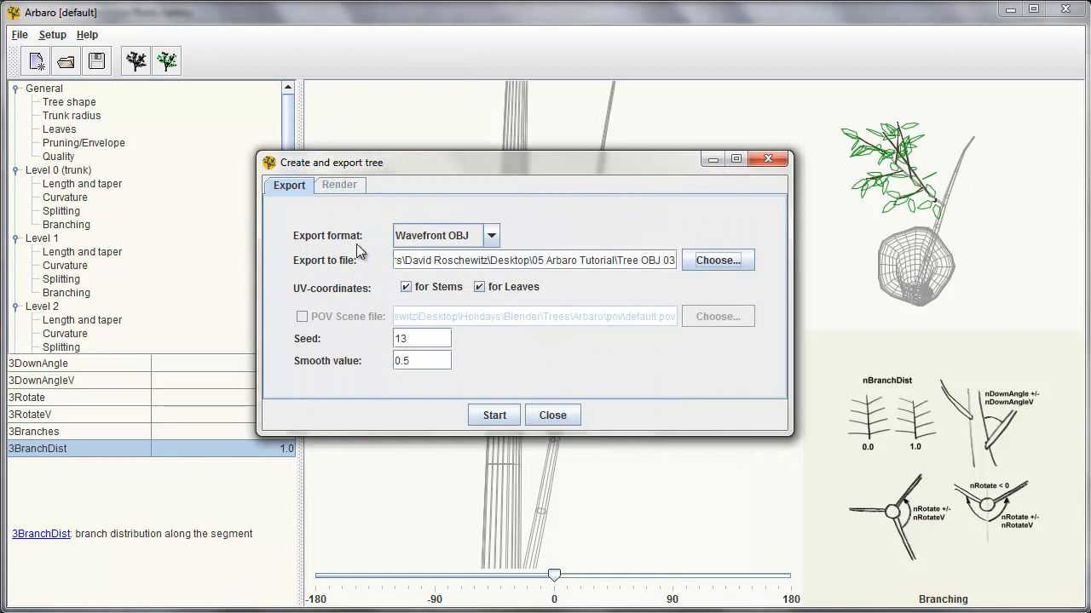
click(494, 415)
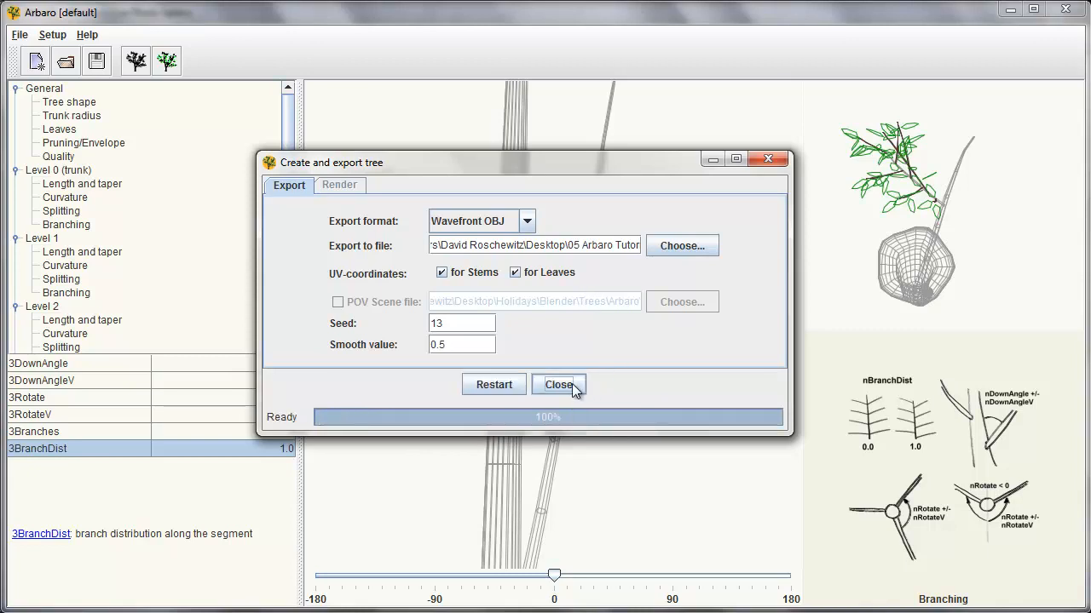
click(577, 385)
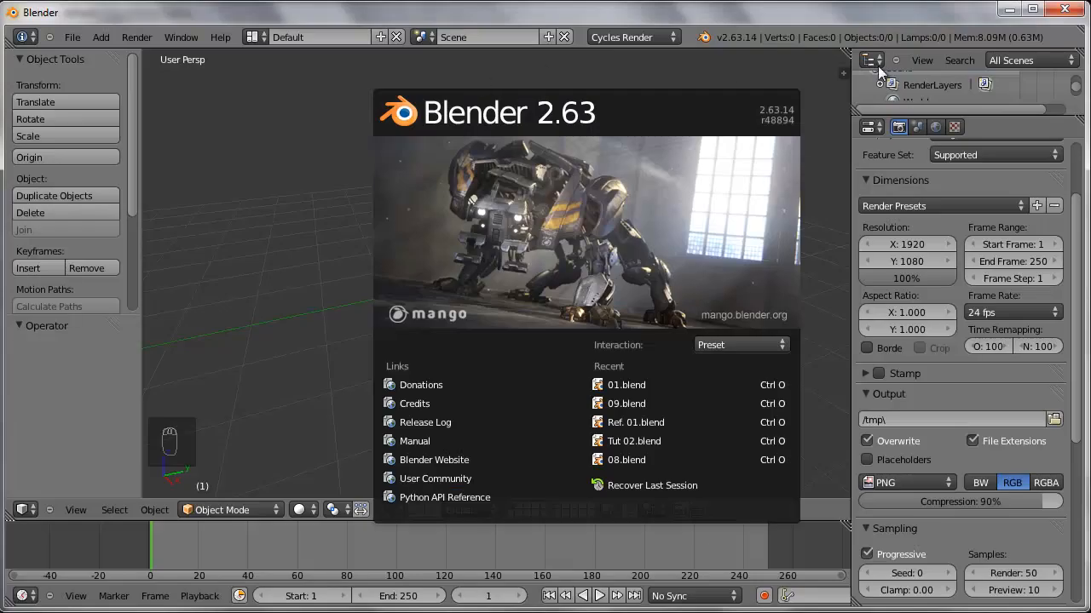
Step: Switch to Blender and import the Wavefront file Tree OBJ 03 from the 05 Arbaro Tutorial folder with file filtering off
click(262, 234)
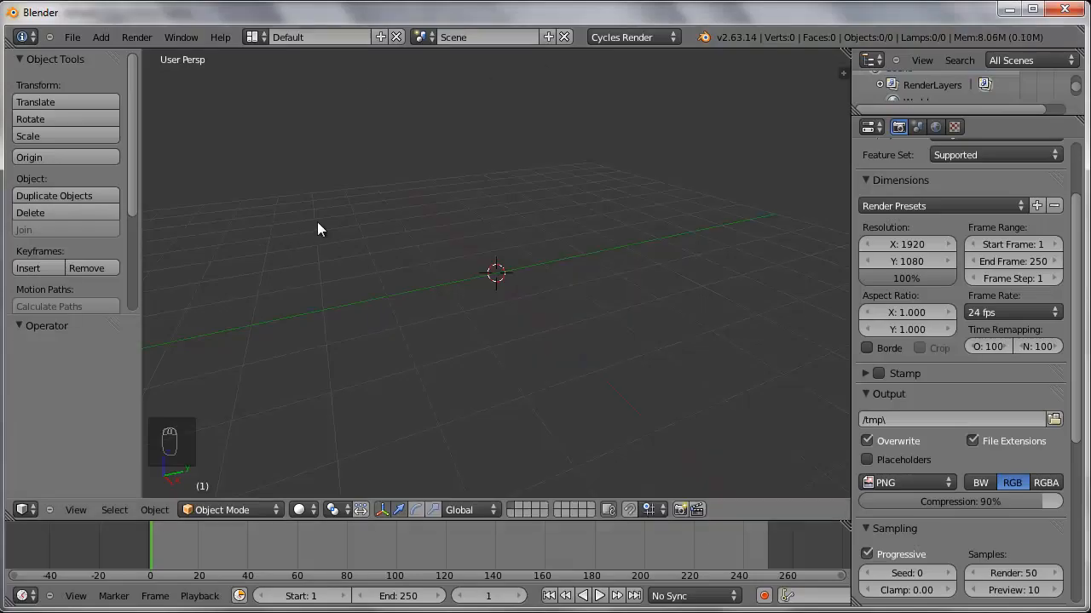
click(72, 37)
mouse_move(183, 298)
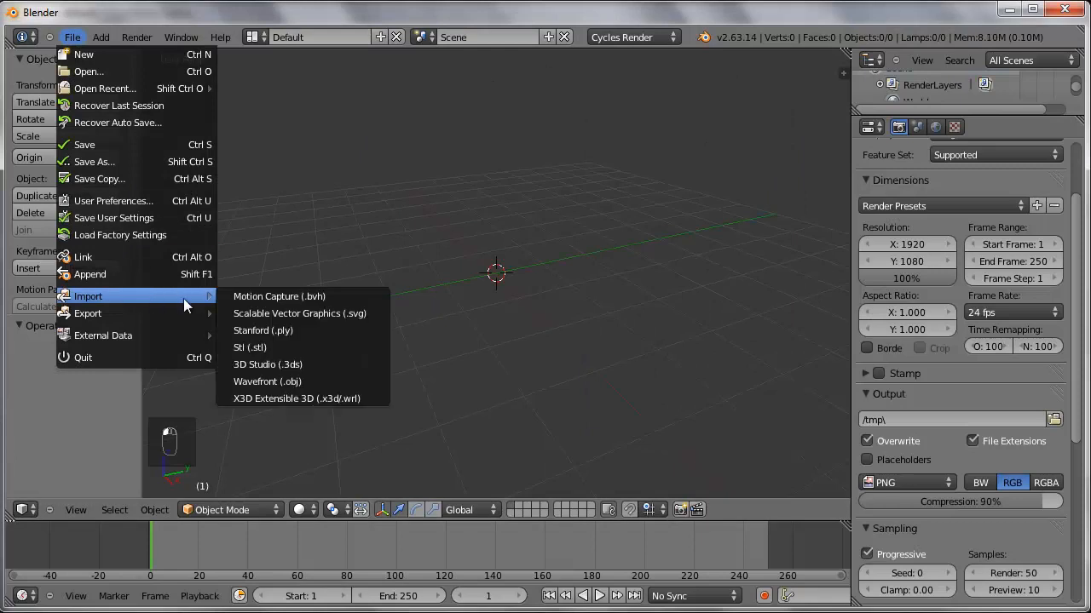
click(266, 382)
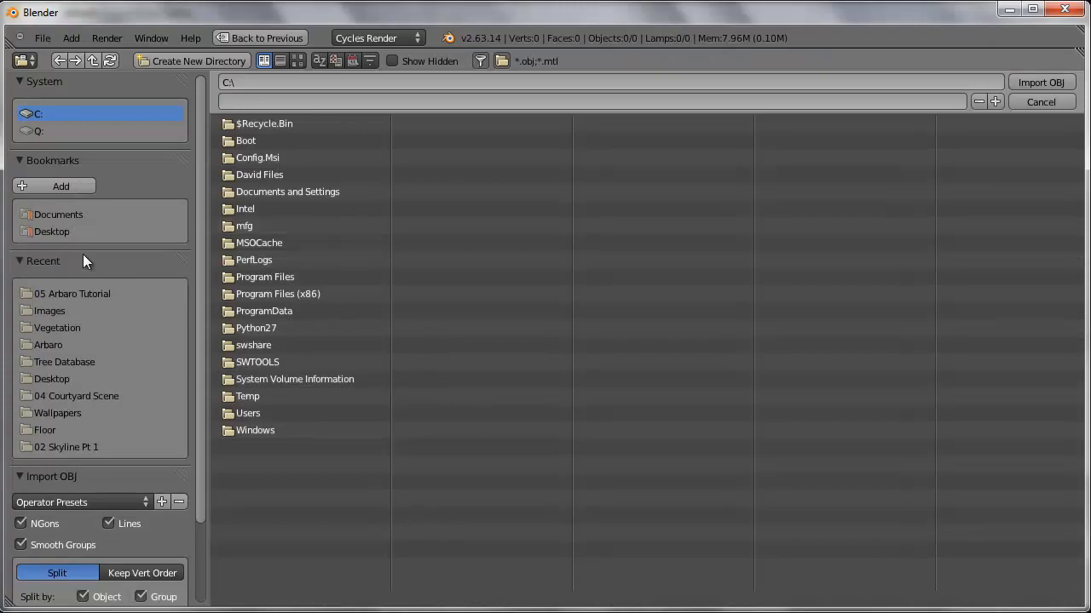
click(74, 294)
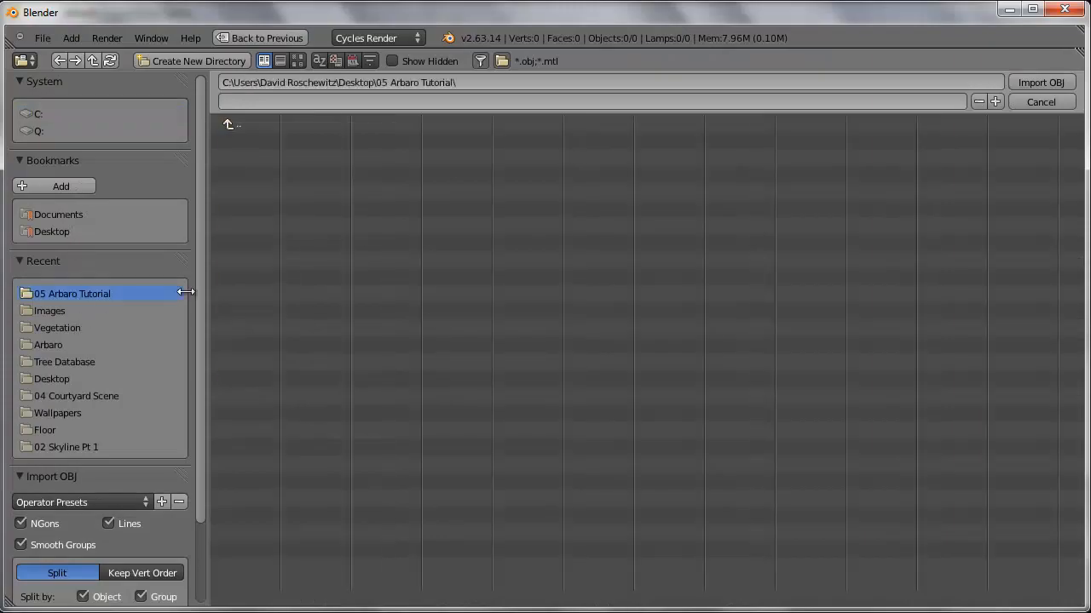
click(480, 62)
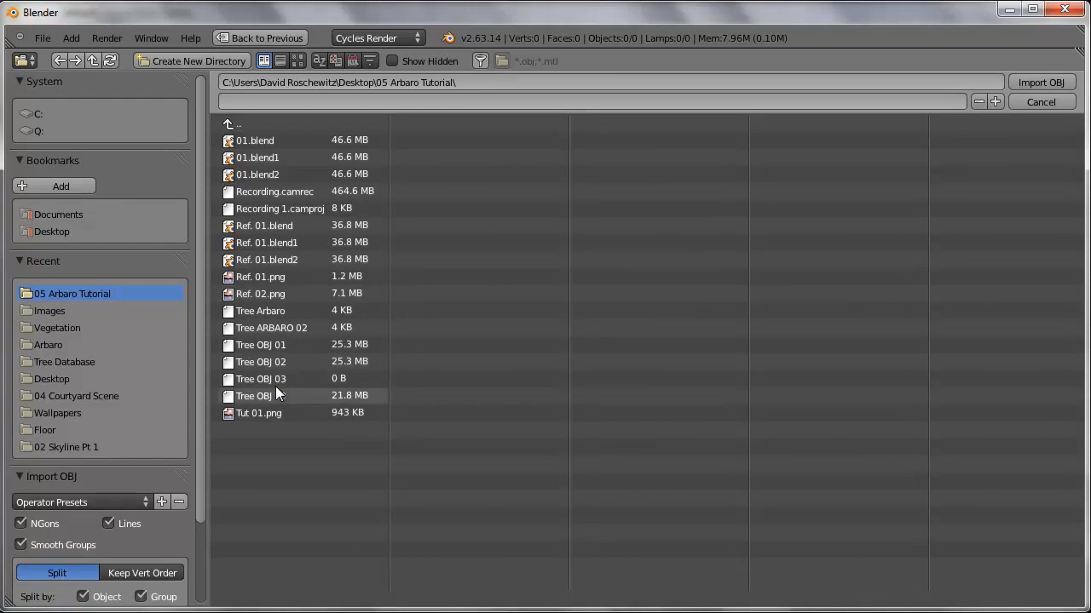
click(240, 378)
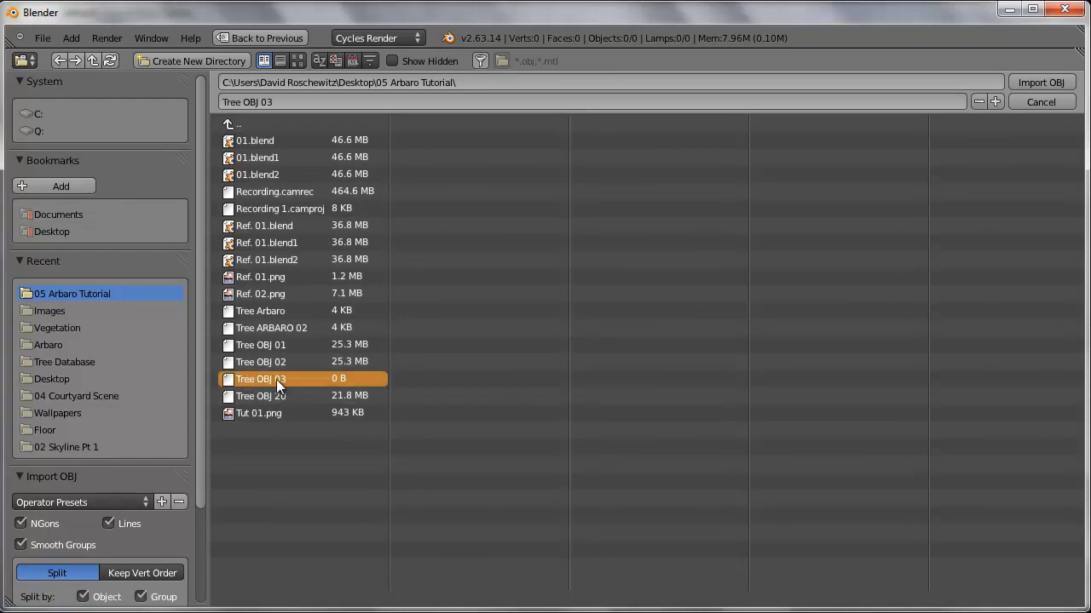
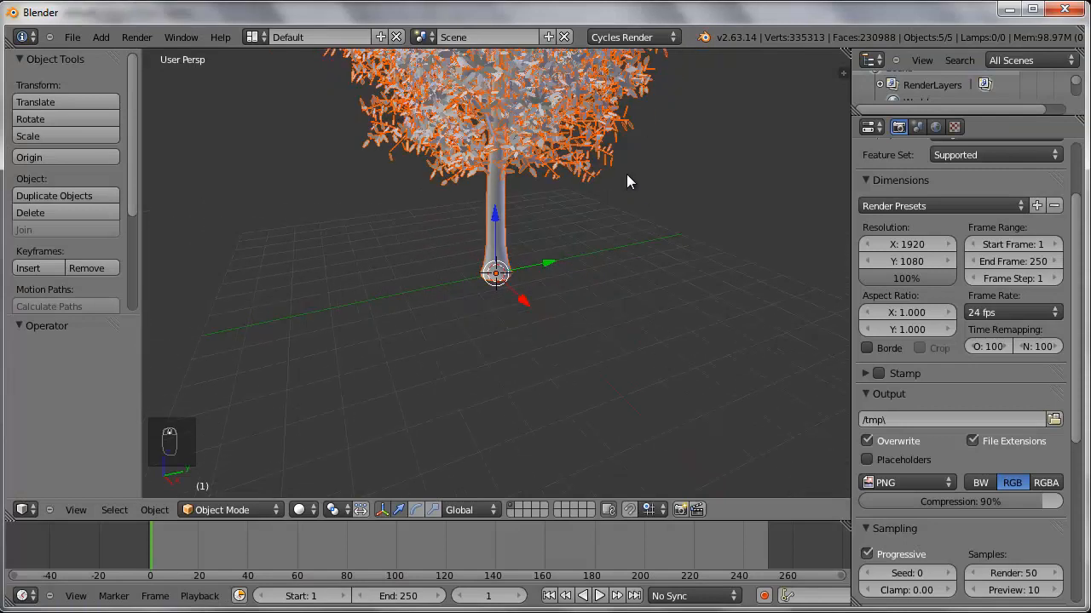
Step: Examine the imported tree's crown and trunk from several angles and distances, with all objects deselected
middle_drag(627, 217, 632, 307)
shift+scroll(603, 335, up, 6)
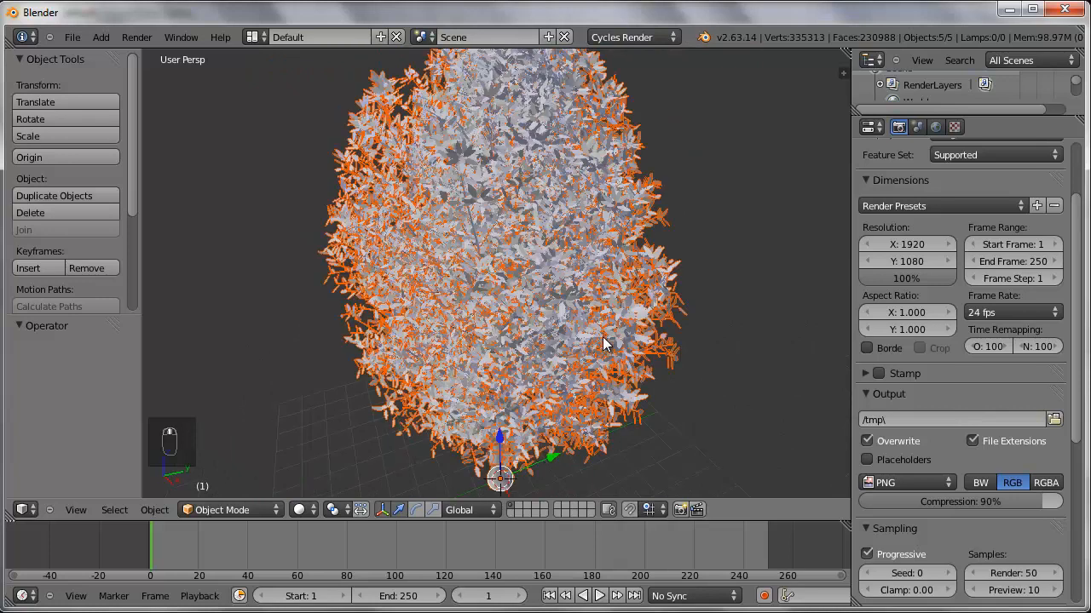
scroll(602, 334, down, 4)
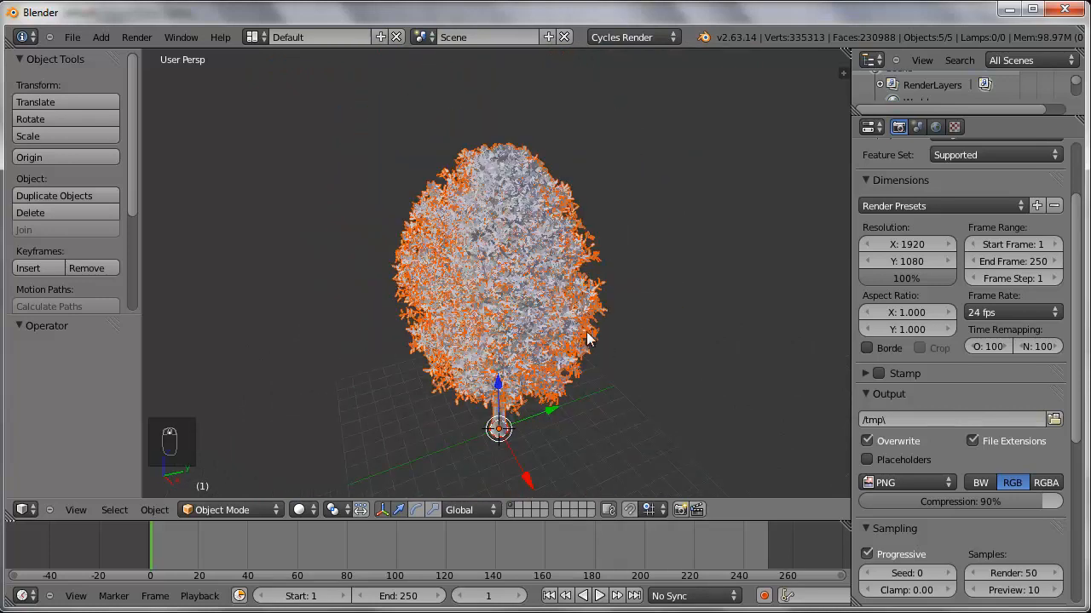
mouse_move(540, 292)
middle_down()
mouse_move(523, 281)
mouse_move(551, 270)
mouse_move(547, 285)
middle_up()
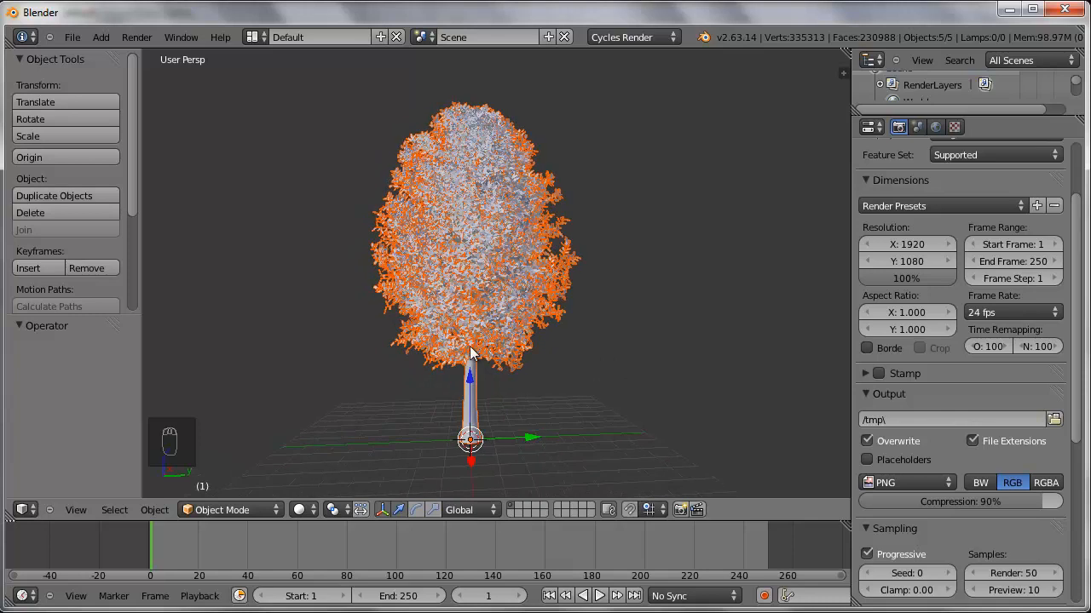
scroll(470, 352, up, 3)
scroll(473, 354, down, 3)
key(a)
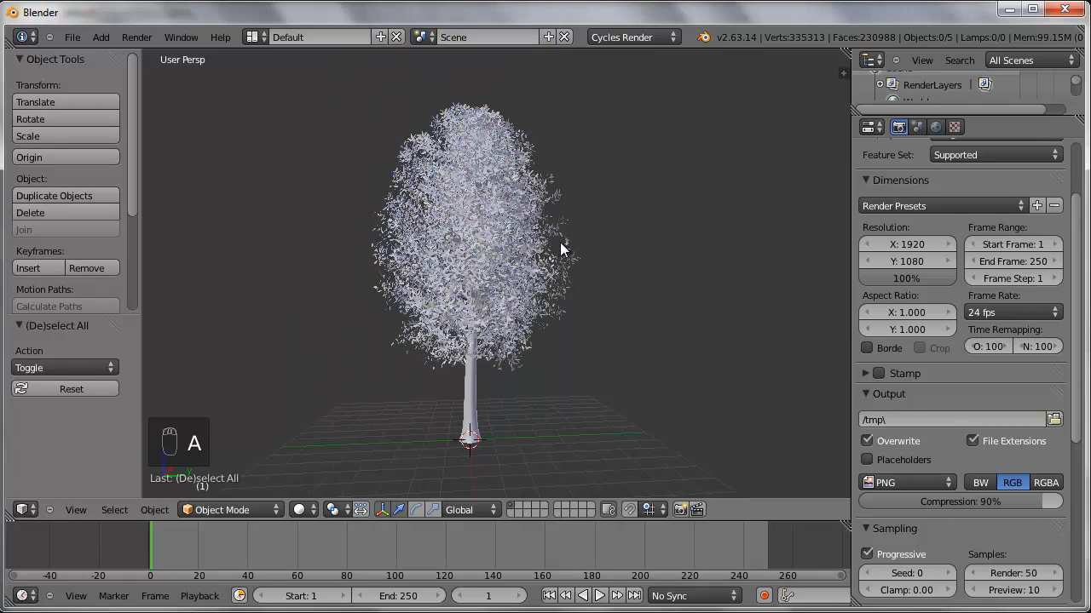
mouse_move(579, 261)
middle_down()
mouse_move(542, 260)
mouse_move(596, 253)
mouse_move(566, 254)
middle_up()
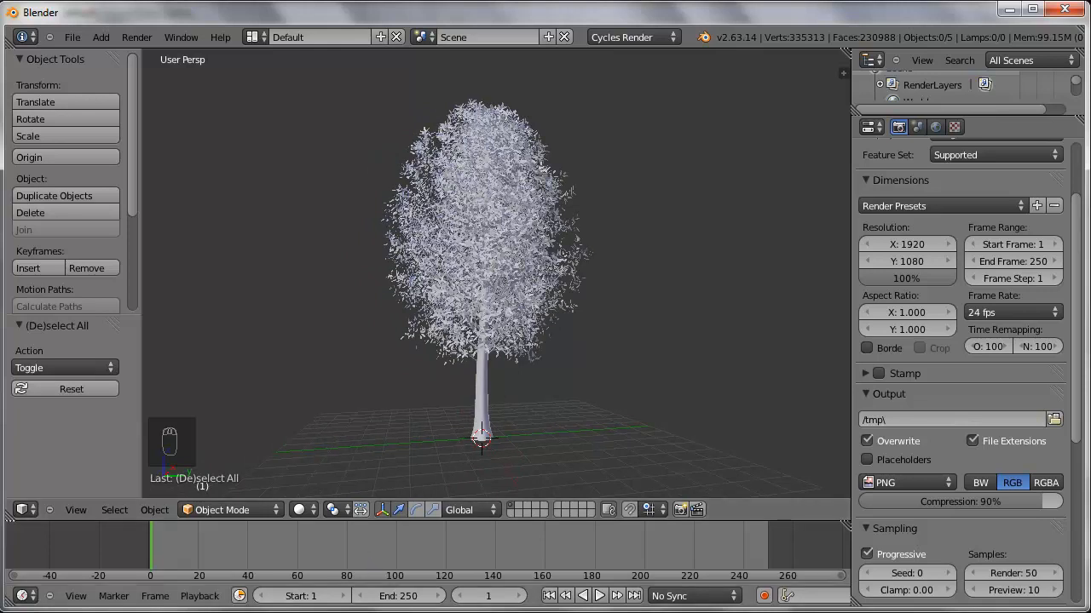
Step: Switch to Arbaro and set the trunk radius Ratio to 0.01, after trying 0.015
click(395, 612)
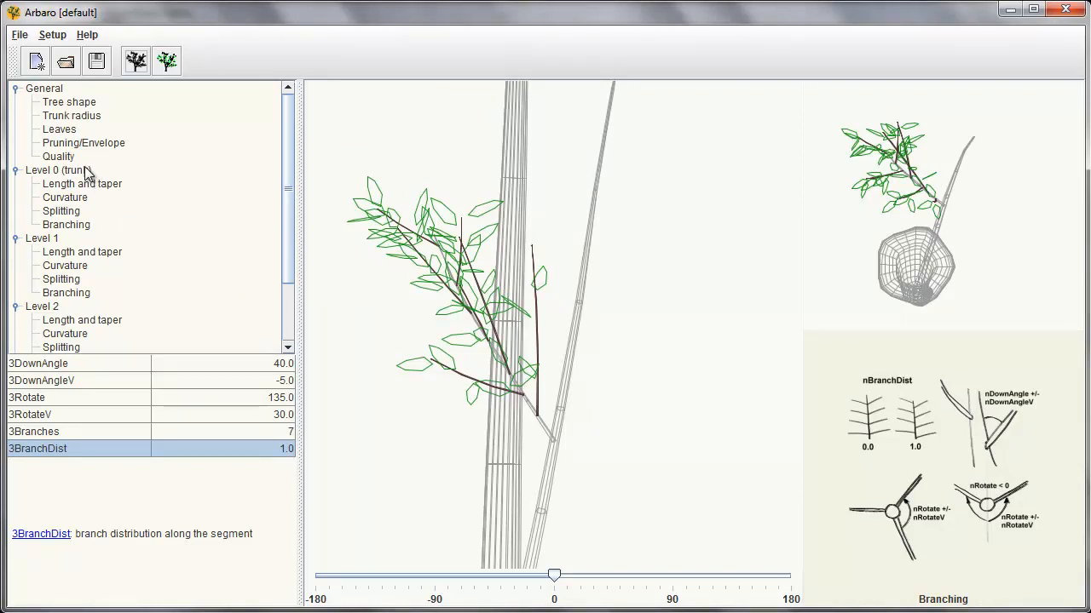
click(62, 116)
click(209, 364)
key(BackSpace)
text(15)
key(Return)
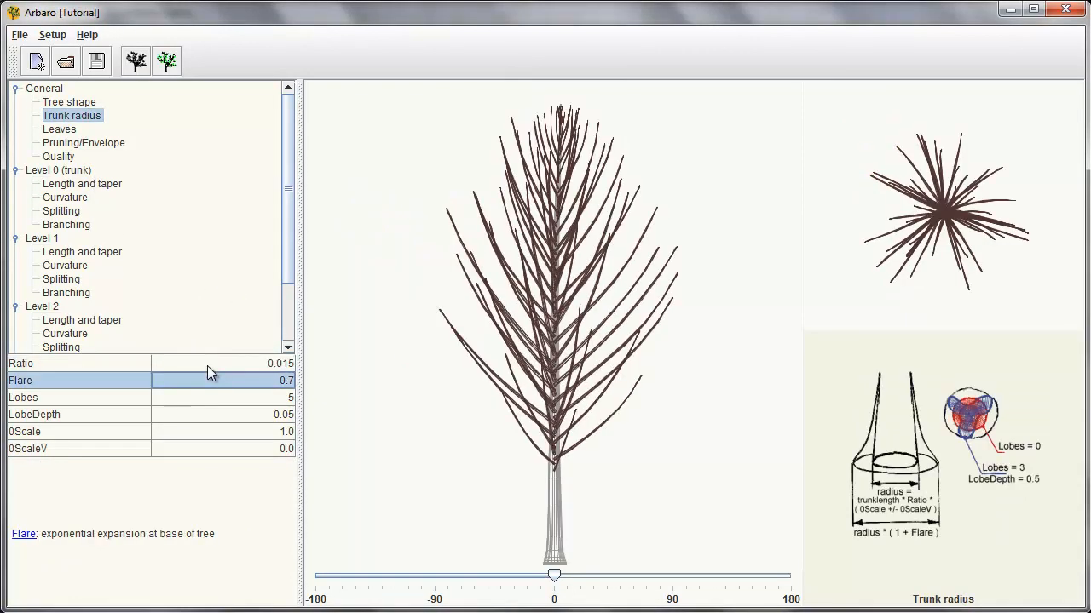
click(207, 364)
key(BackSpace)
key(Return)
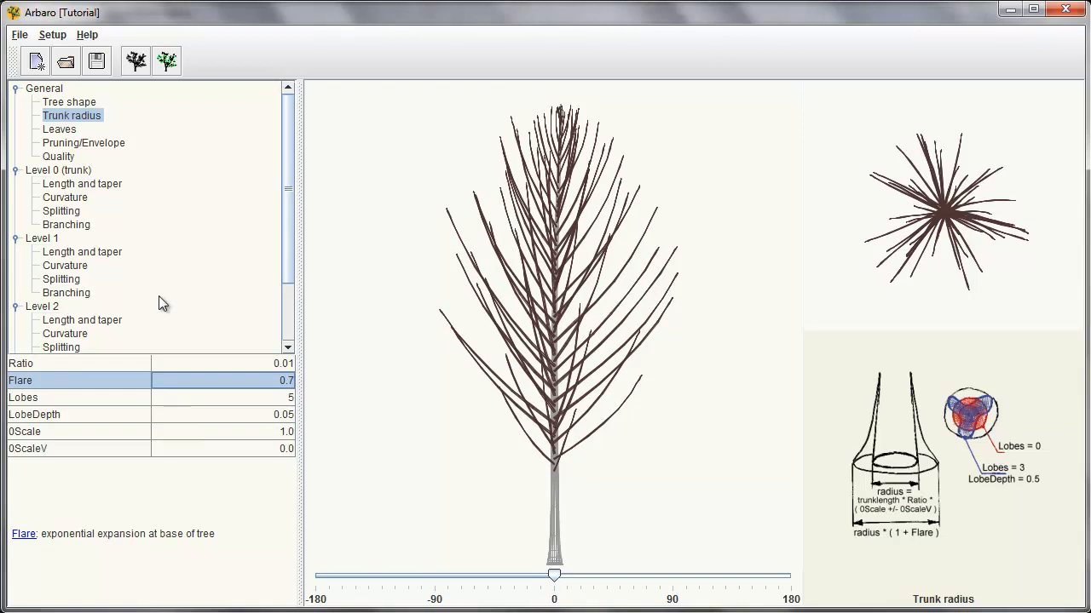
Step: Set the tree shape's RatioPower to 1.25
click(68, 102)
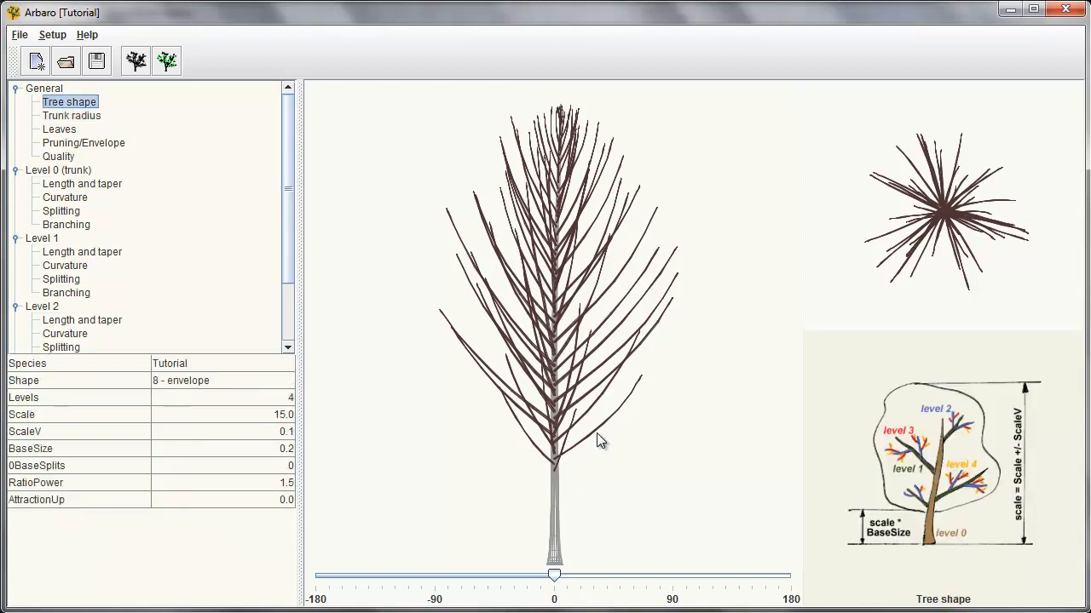
click(219, 483)
key(BackSpace)
text(25)
key(Return)
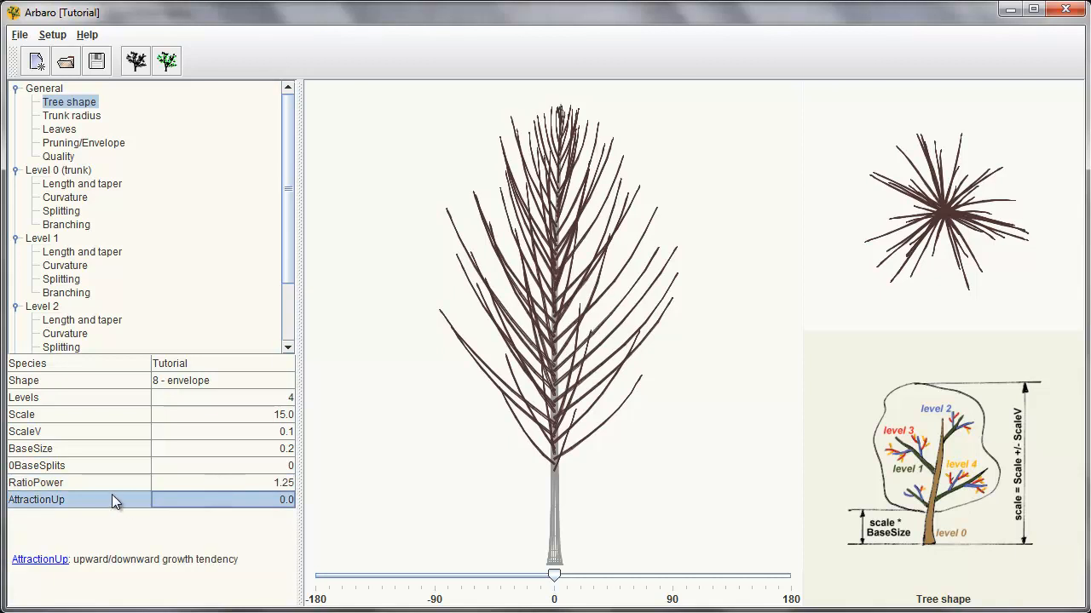
click(62, 483)
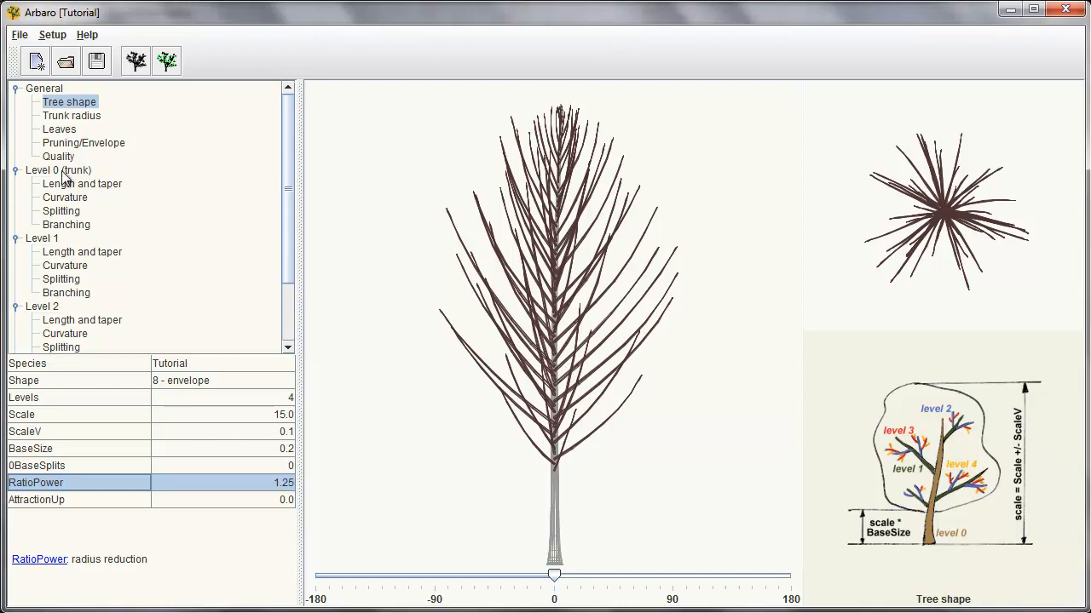
Step: Set the number of level 1 branches (1Branches) to 85
click(68, 293)
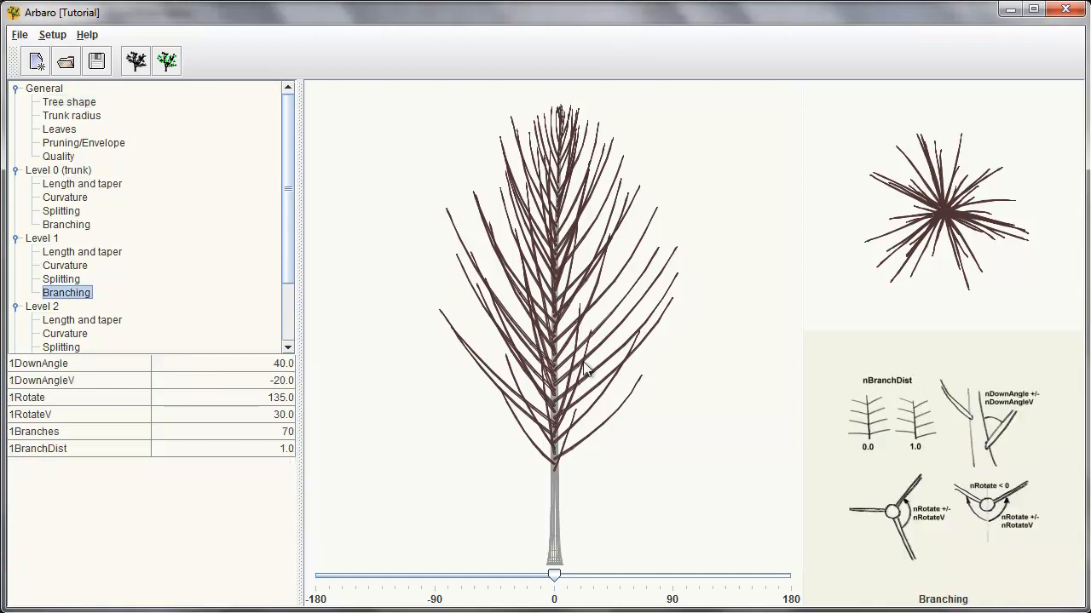
click(219, 432)
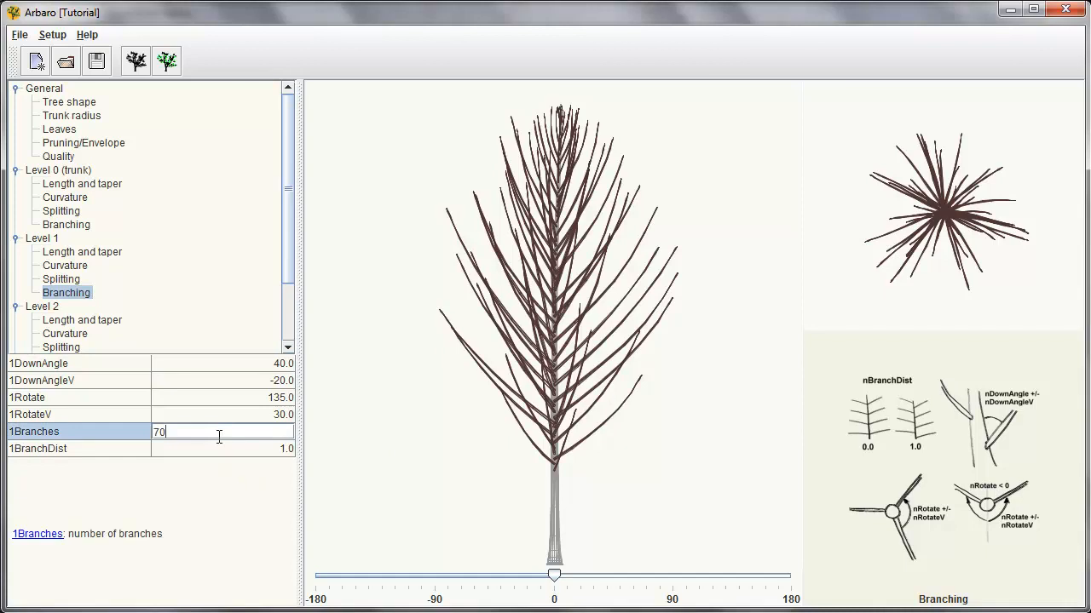
key(BackSpace)
key(BackSpace)
text(85)
click(217, 443)
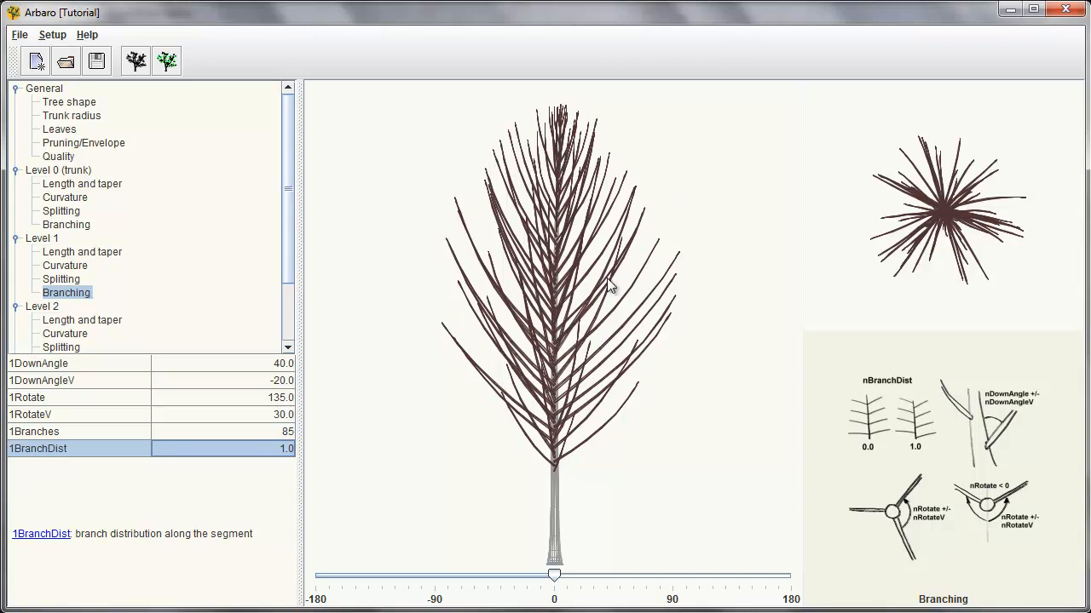
Step: Set the number of leaves (Leaves) to 10
click(69, 131)
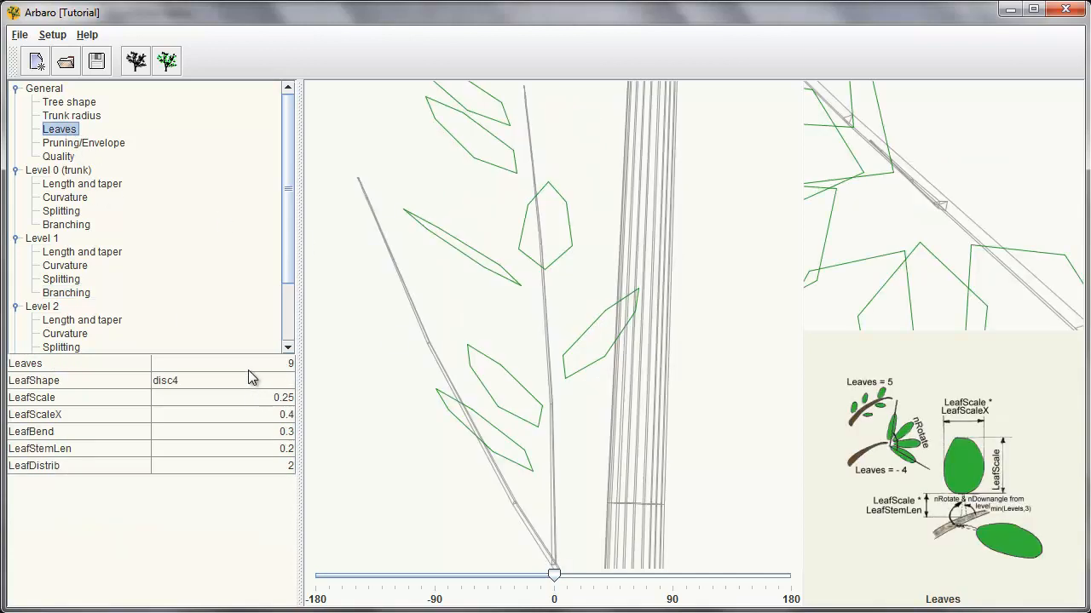
double_click(249, 366)
key(BackSpace)
text(10)
key(Return)
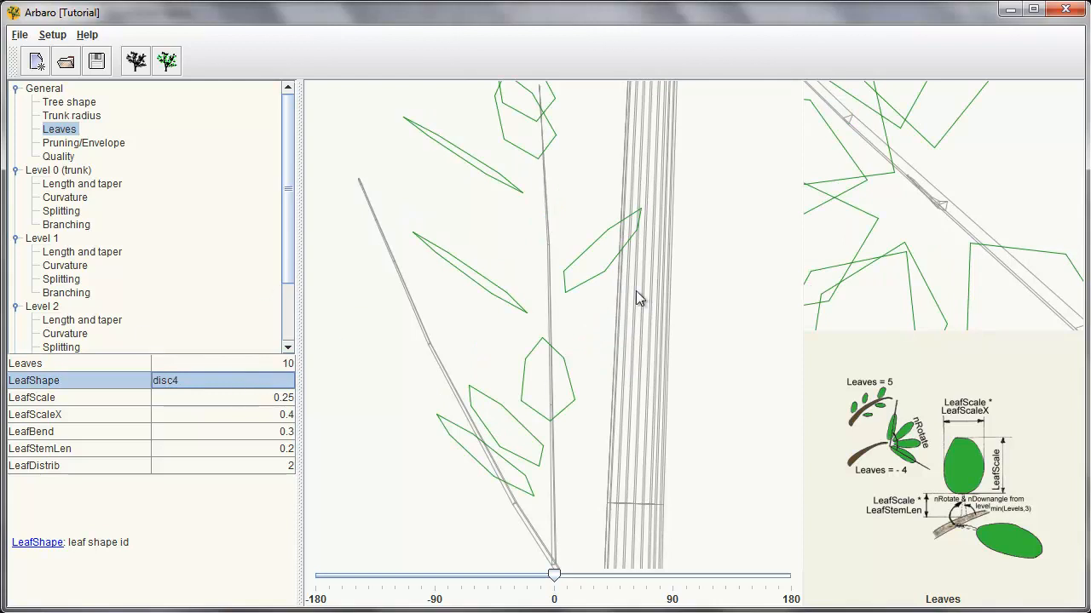
Step: Set the number of level 3 branches (3Branches) to 8 and inspect the twig from another angle
scroll(161, 263, down, 2)
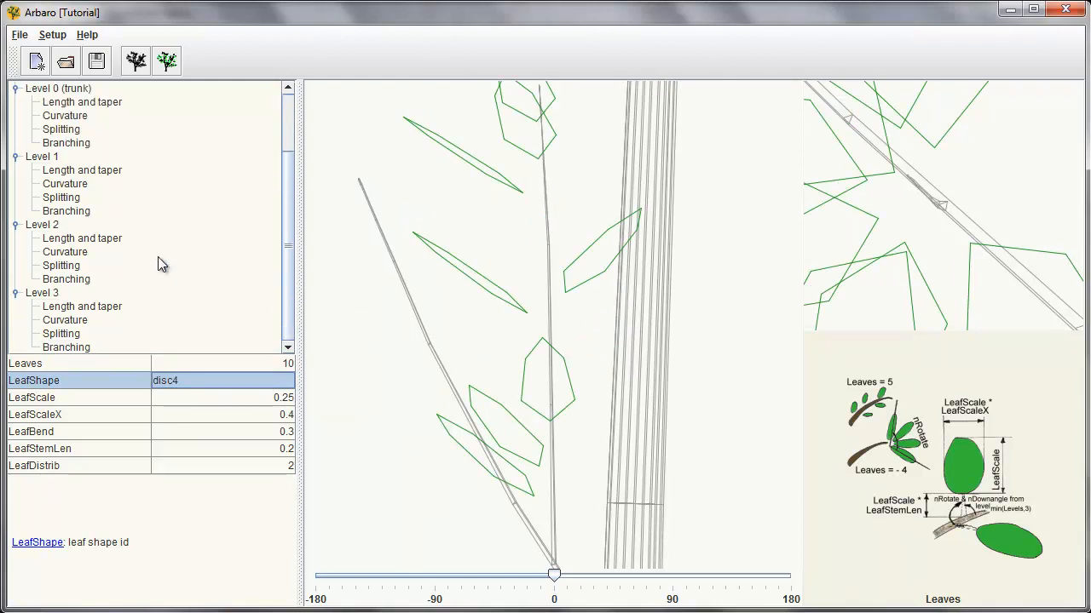
click(65, 279)
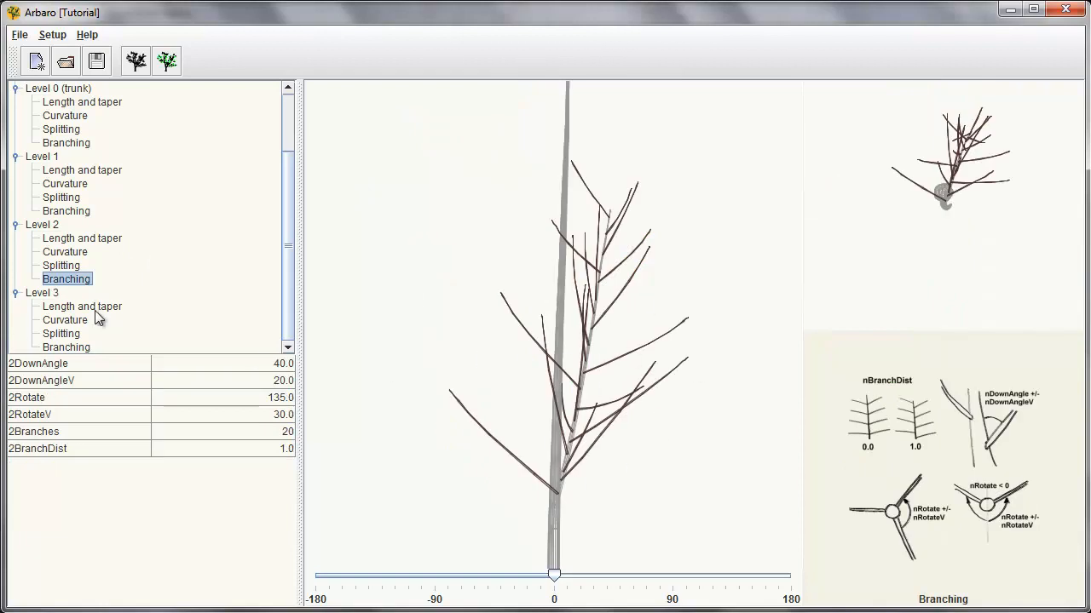
click(66, 347)
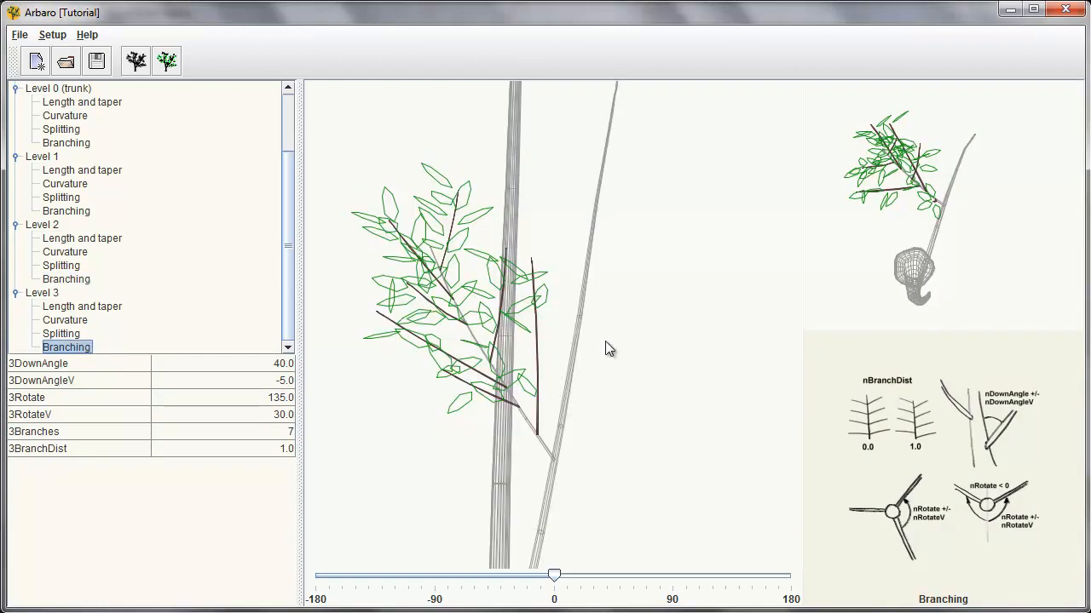
click(228, 431)
text(8)
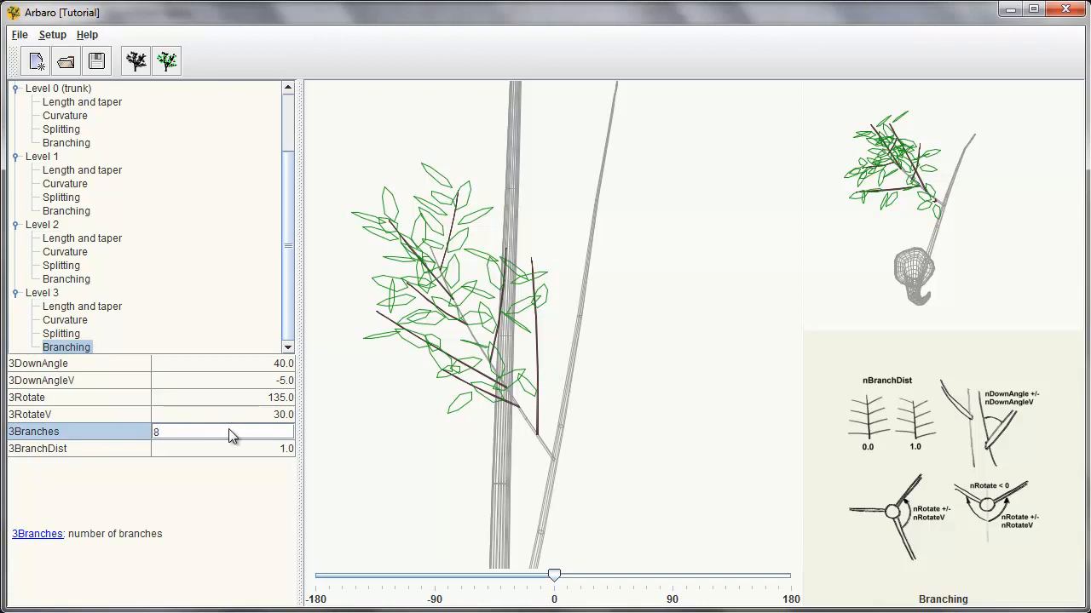
key(Return)
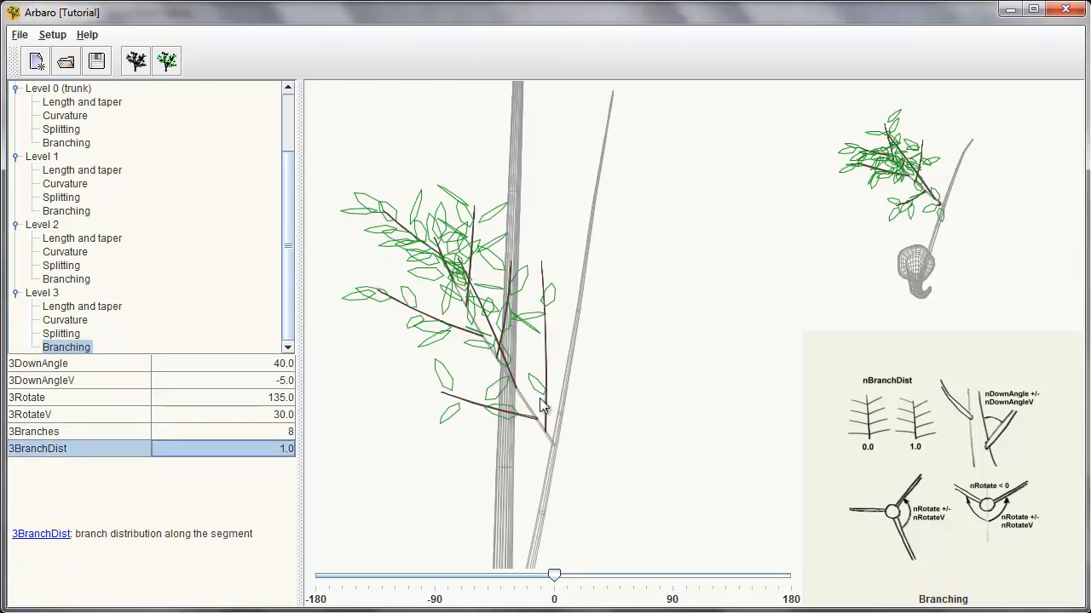
drag(557, 575, 519, 579)
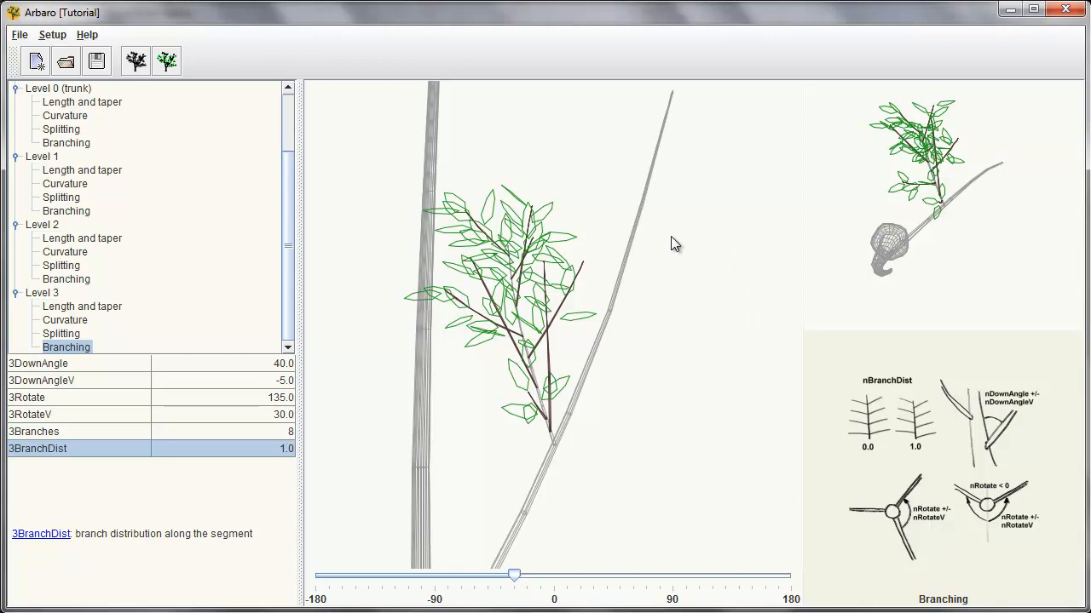
Step: Switch to Blender and compare the two imported trees in solid shading and perspective view from several angles
mouse_move(516, 579)
mouse_down()
mouse_move(545, 583)
mouse_move(503, 579)
mouse_up()
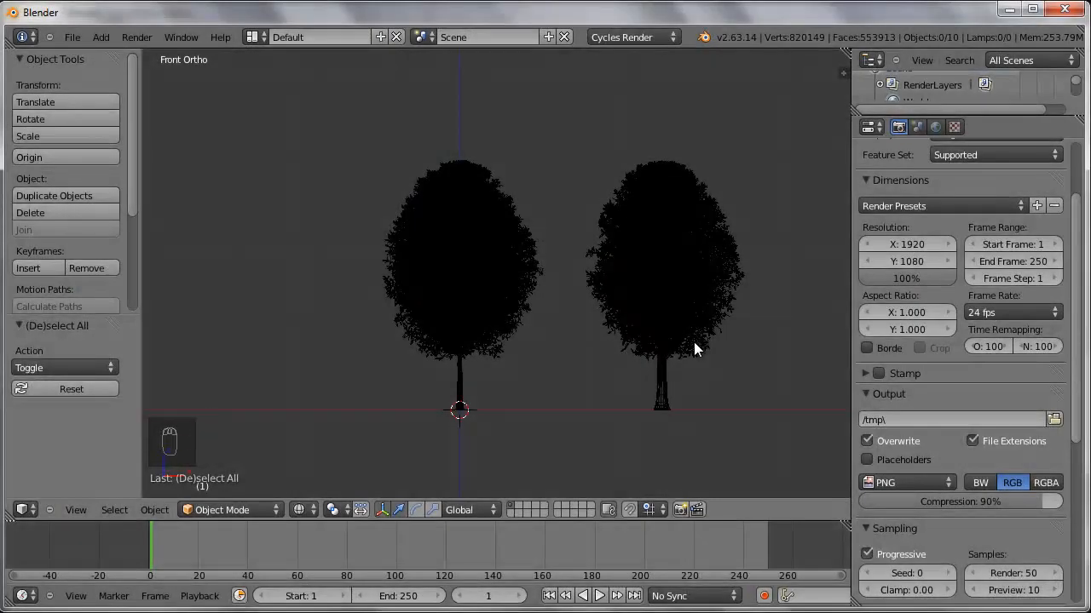
scroll(694, 341, up, 1)
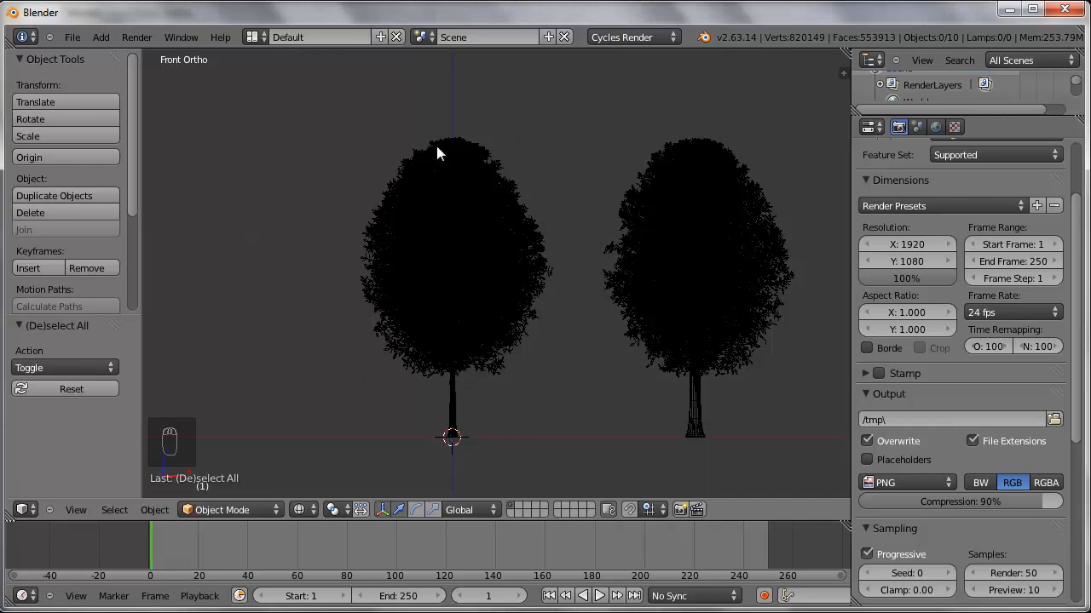
key(z)
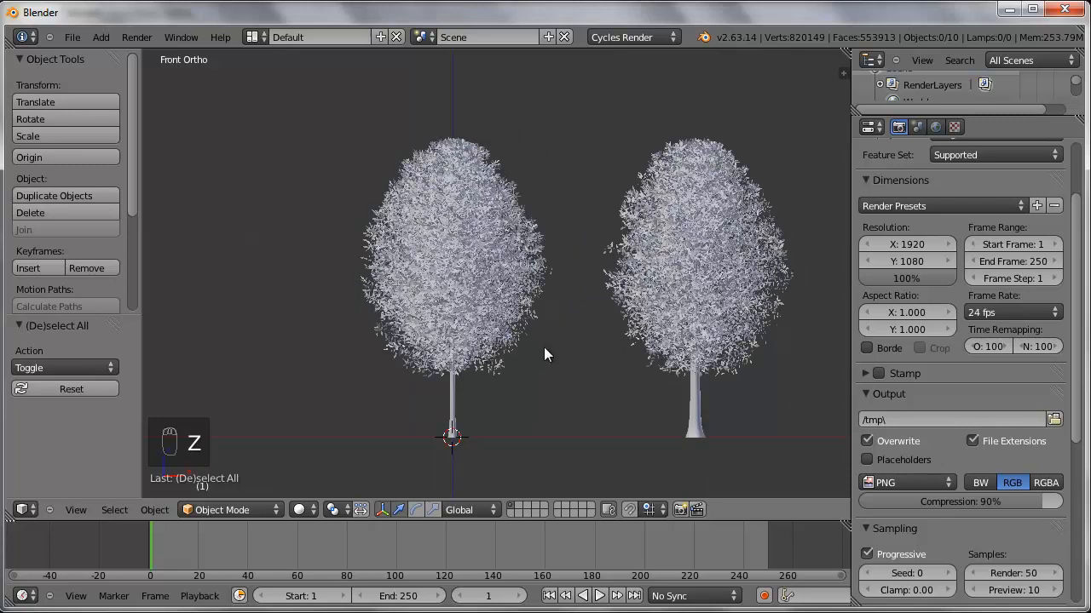
key(KP_5)
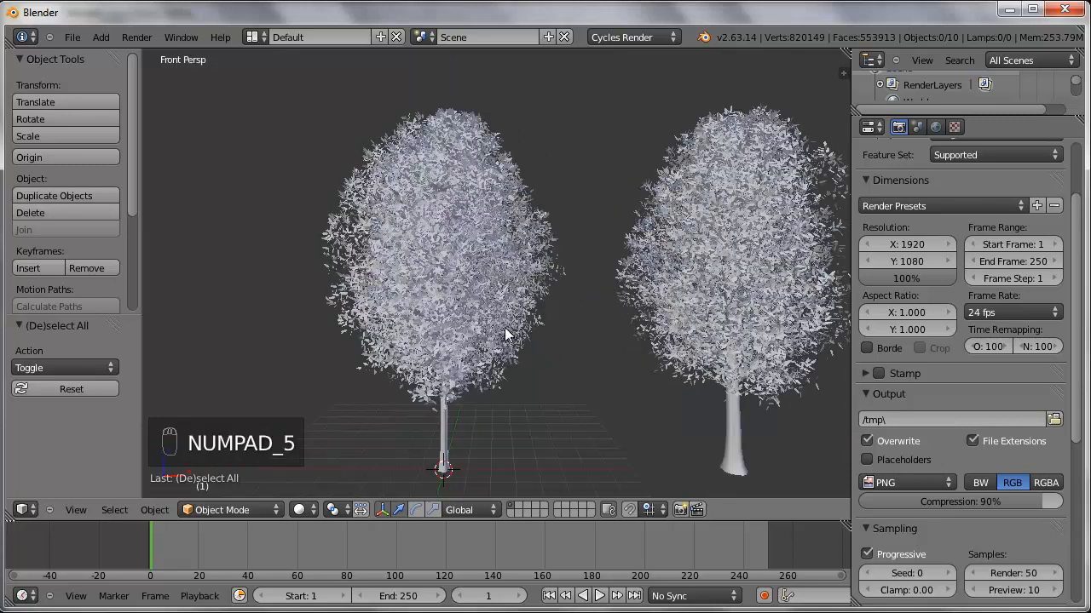
scroll(503, 334, down, 1)
middle_drag(552, 336, 492, 259)
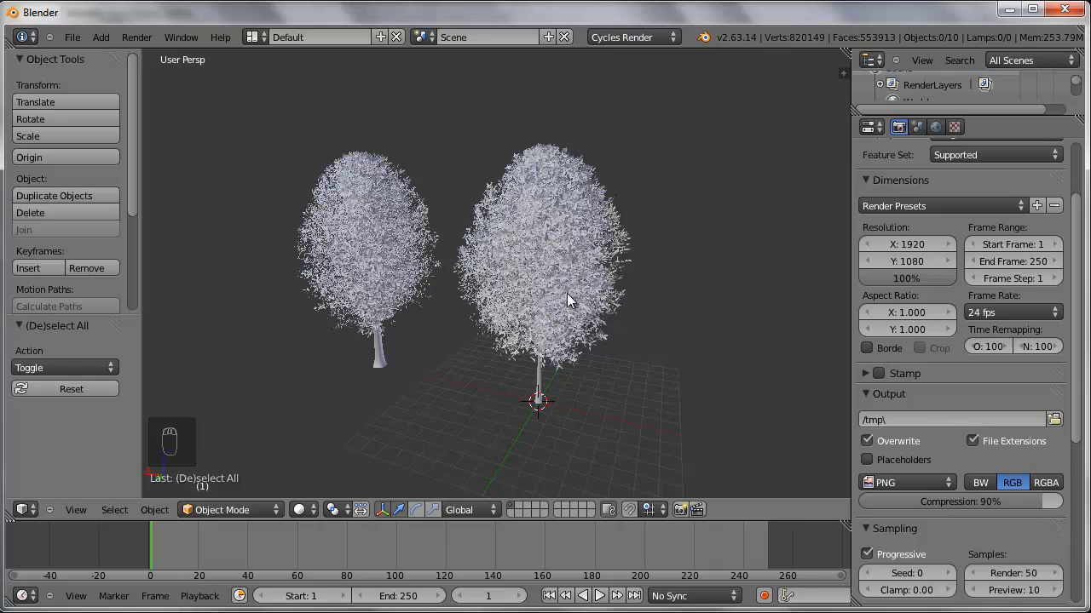
middle_drag(559, 290, 461, 336)
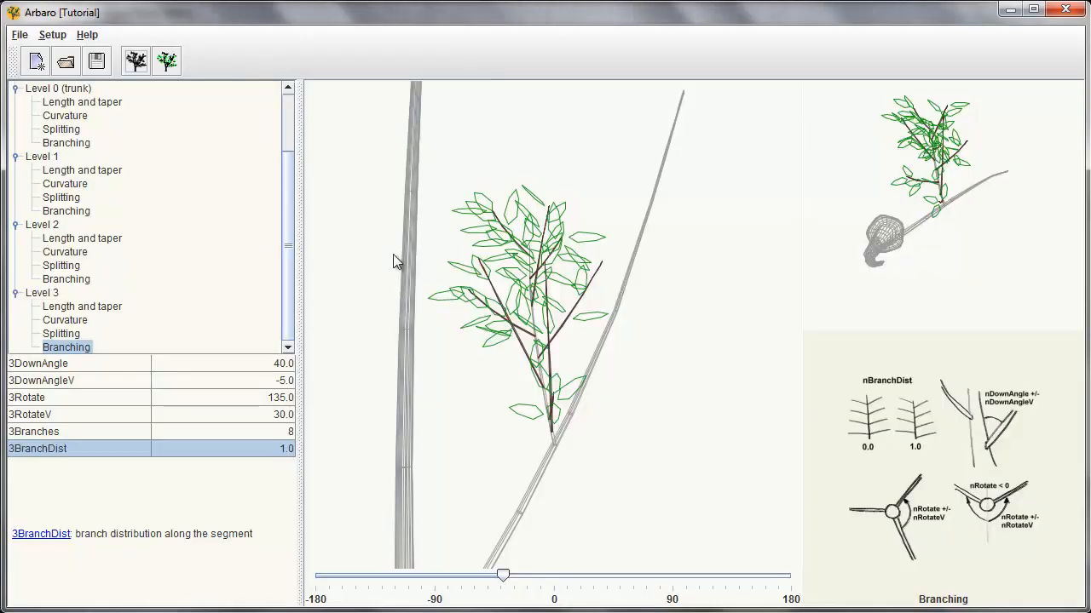
Step: Return to Arbaro and save the tree as Tree ARBARO 04 in the desktop's 05 Arbaro Tutorial folder
click(19, 34)
click(50, 134)
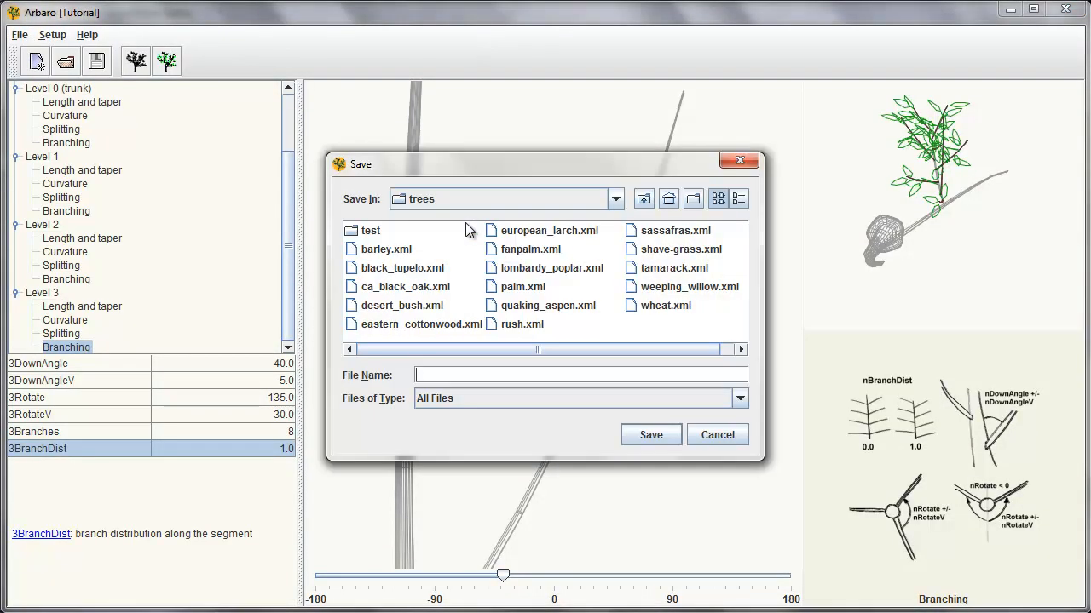
click(668, 199)
double_click(410, 324)
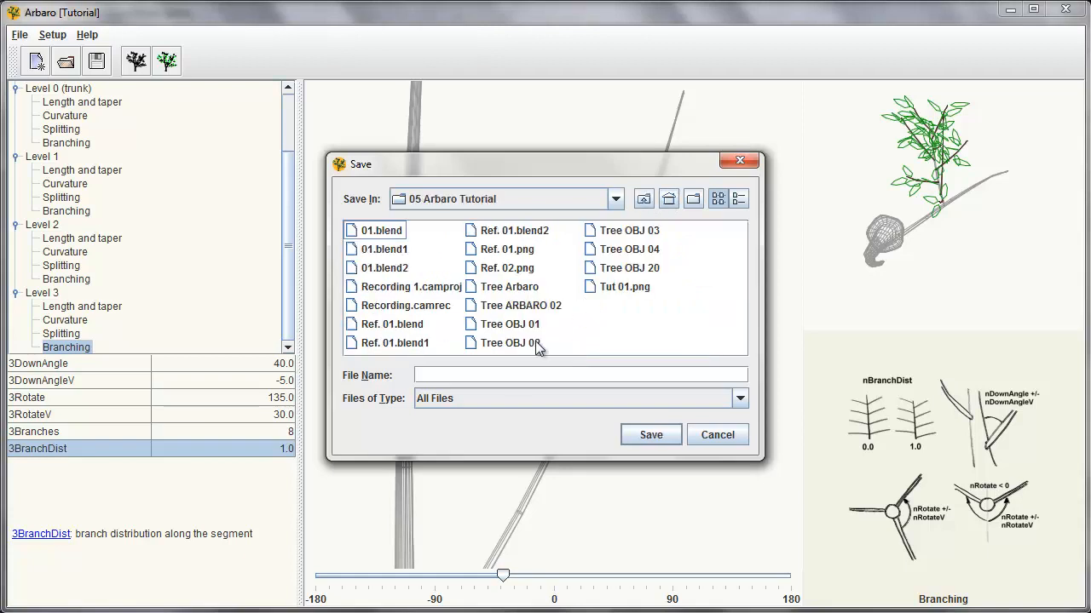
click(613, 249)
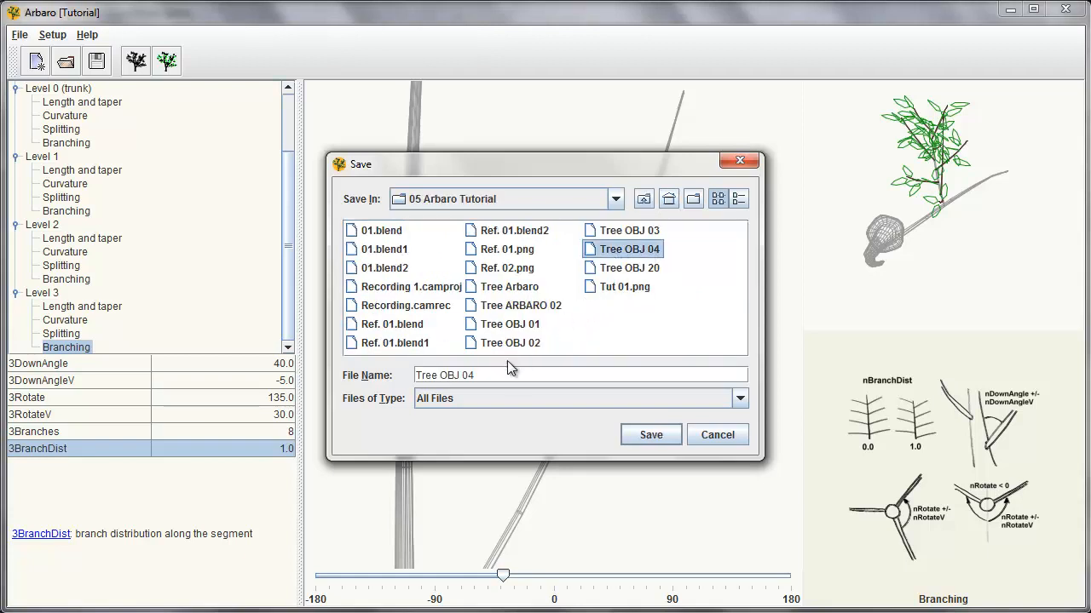
double_click(458, 376)
text(ARBA)
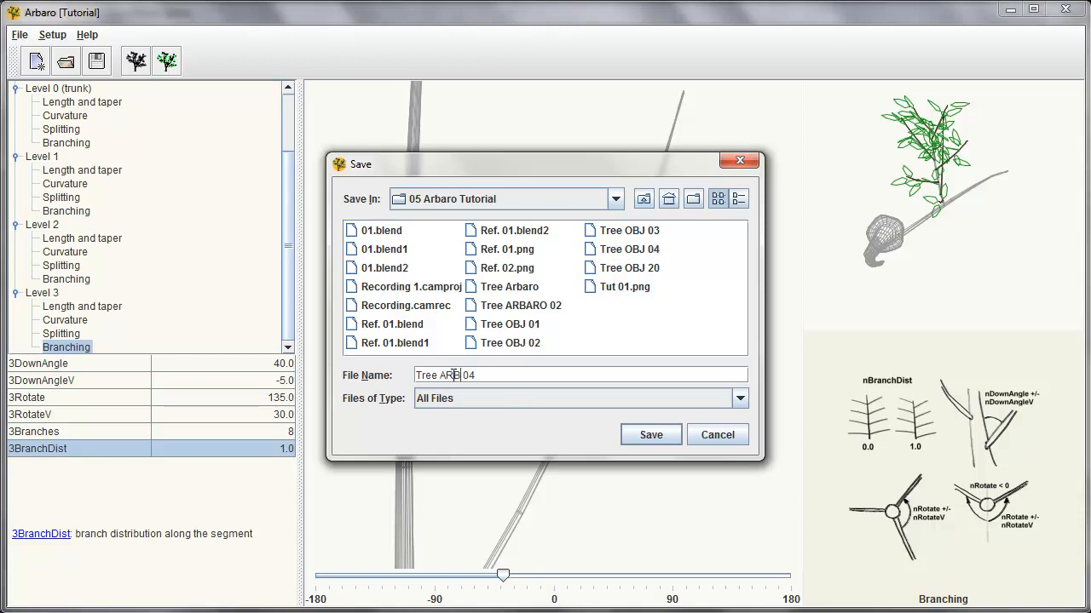
text(RO)
click(648, 434)
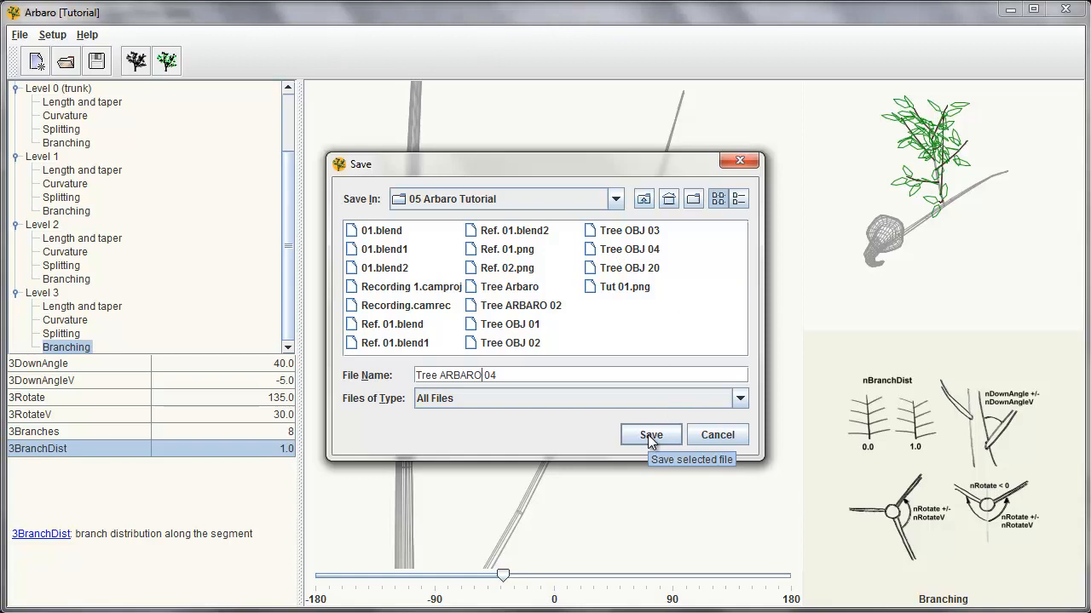
click(649, 435)
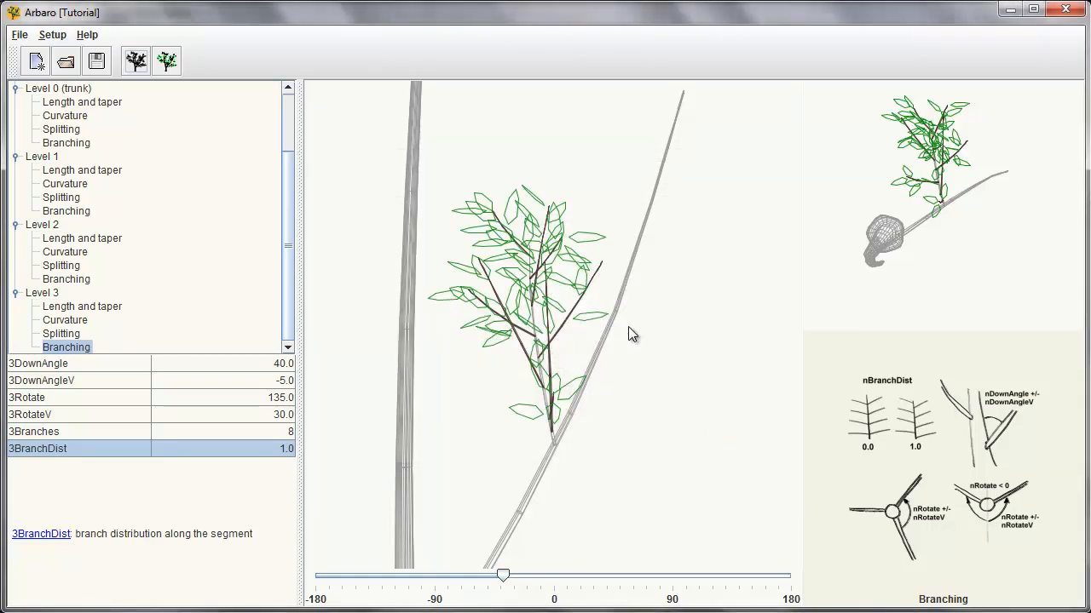
Step: Restart Arbaro with a wider window and open Tree ARBARO 04 from the 05 Arbaro Tutorial folder
click(1061, 14)
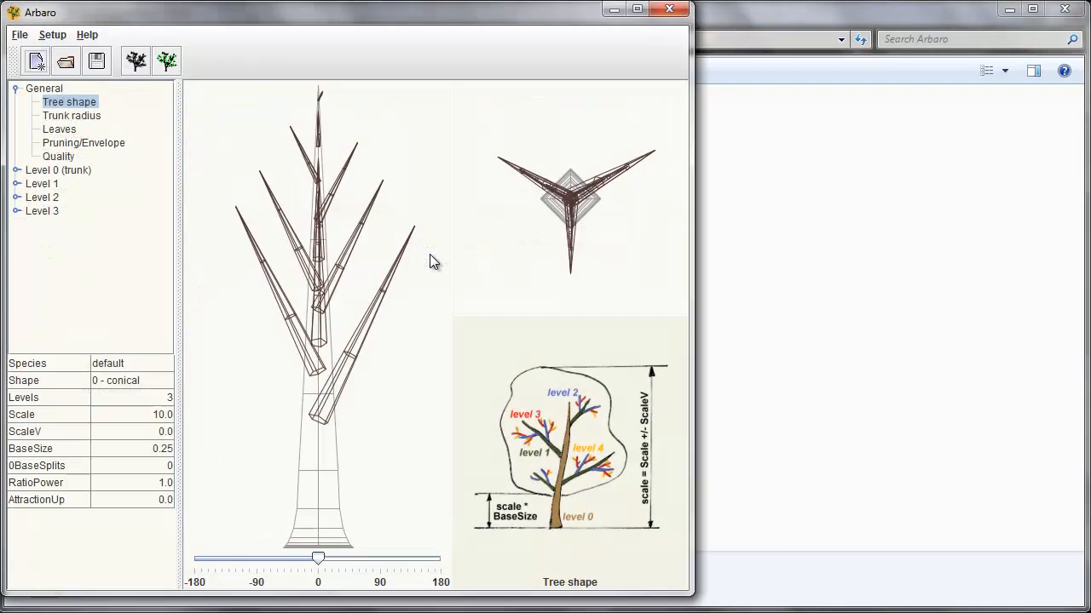
drag(689, 367, 1057, 368)
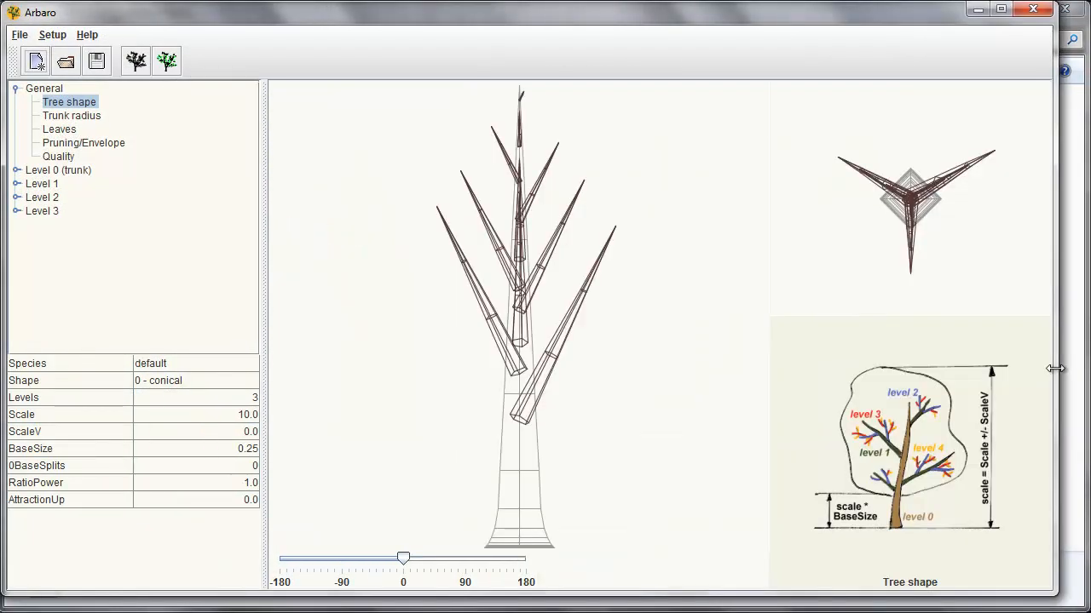
click(68, 61)
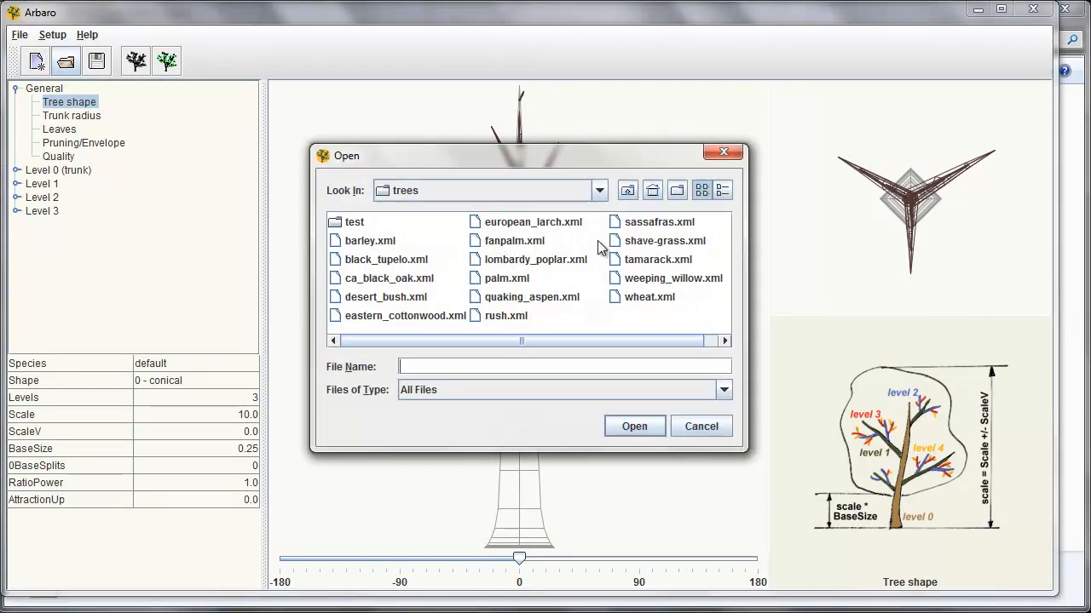
click(658, 189)
click(367, 315)
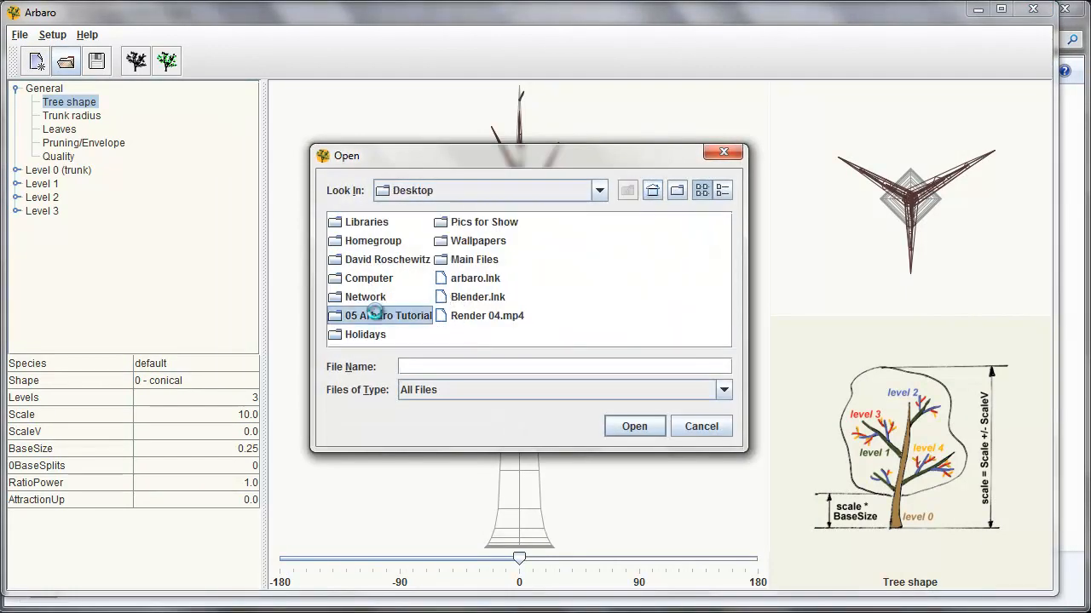
double_click(368, 314)
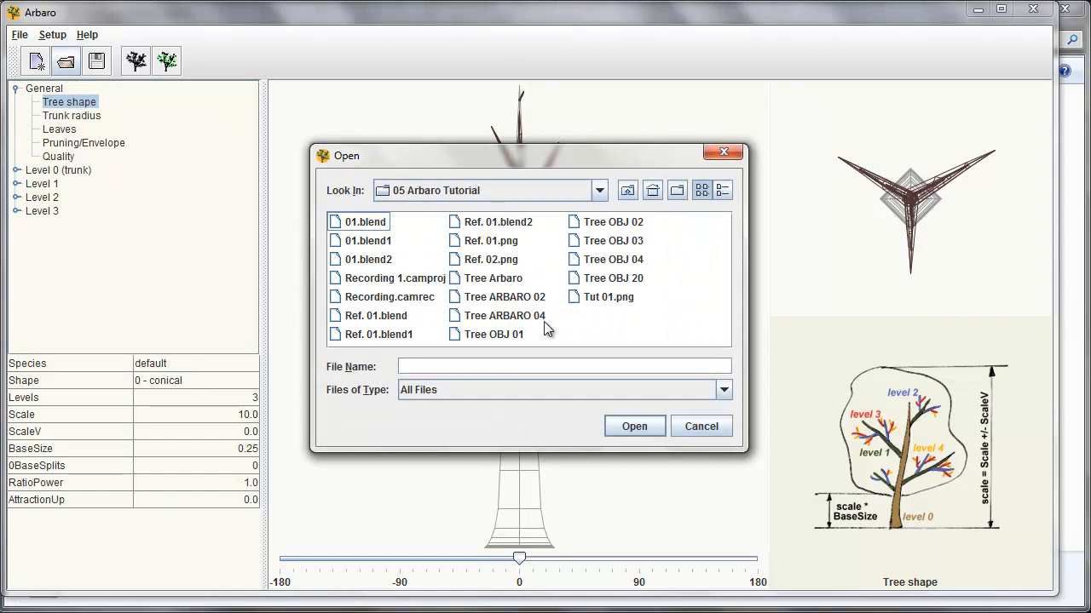
click(508, 317)
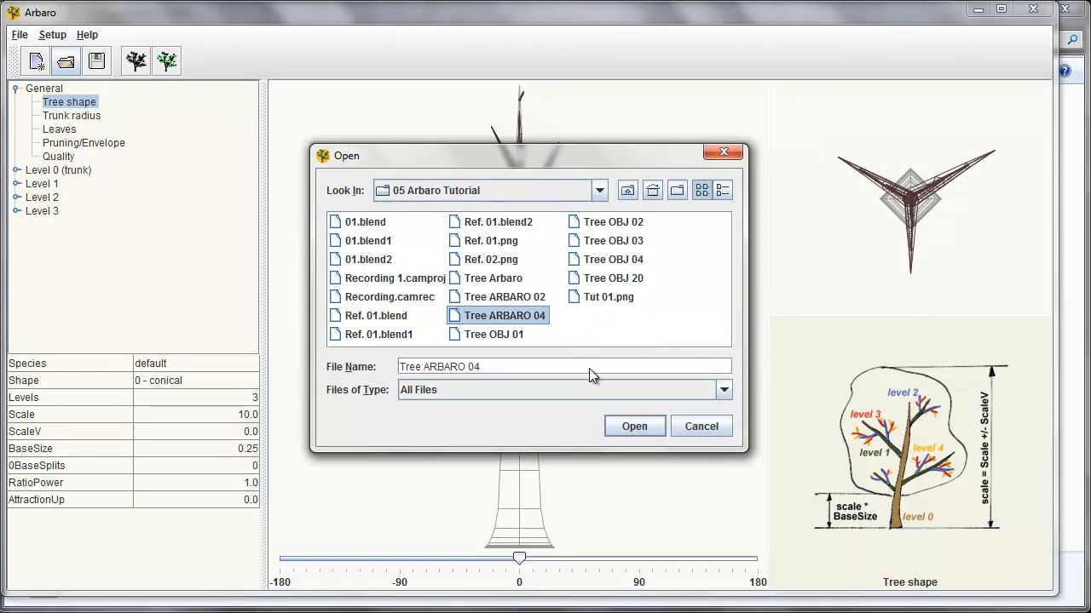
click(632, 426)
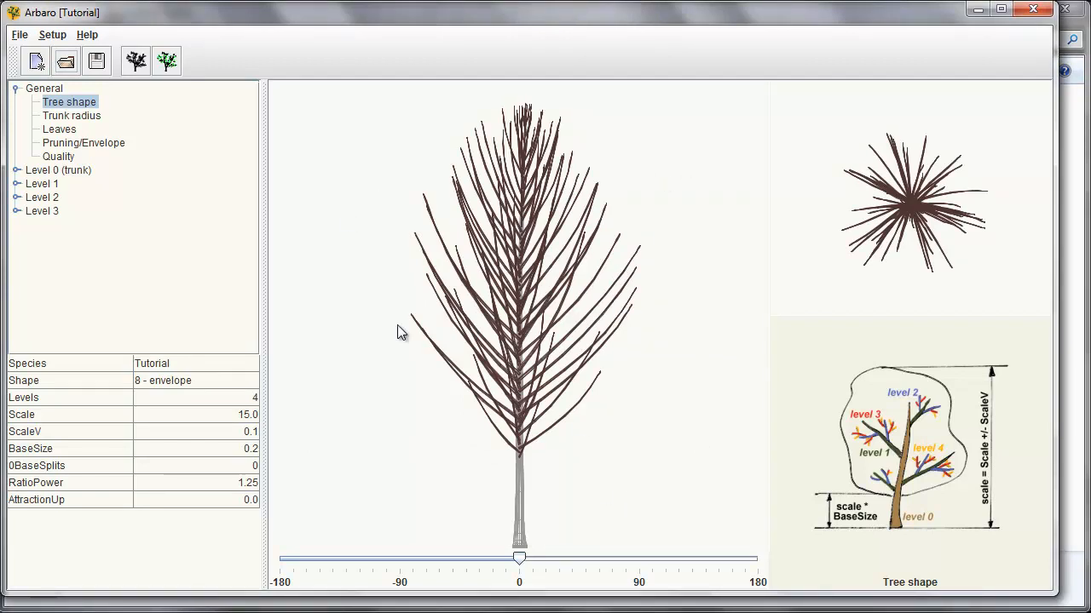
Step: Close Arbaro and, in Blender, delete all objects of the thicker-trunked tree standing away from the origin
click(1031, 10)
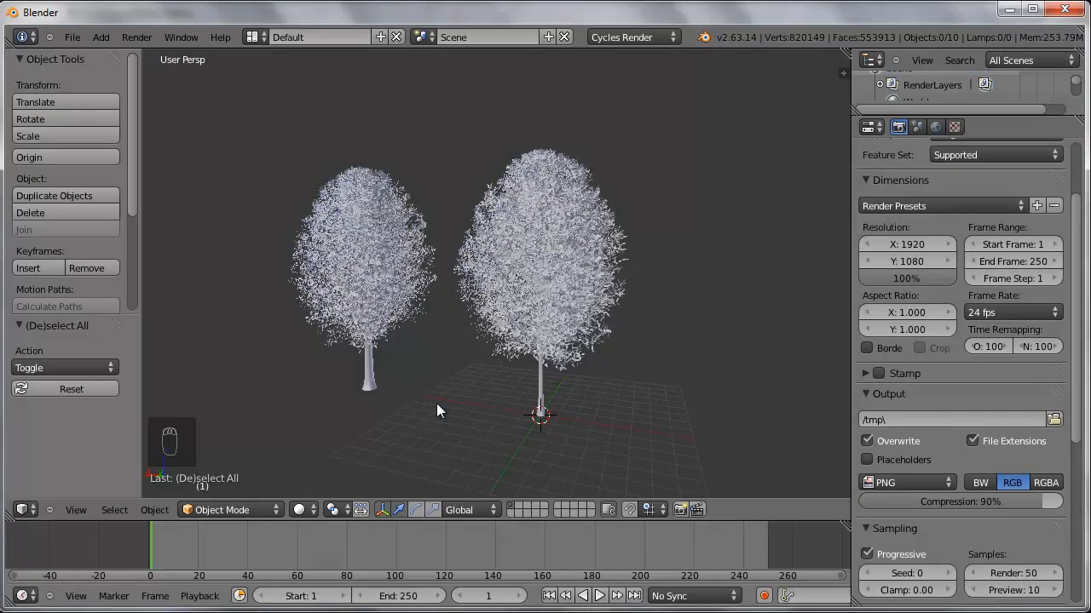
key(a)
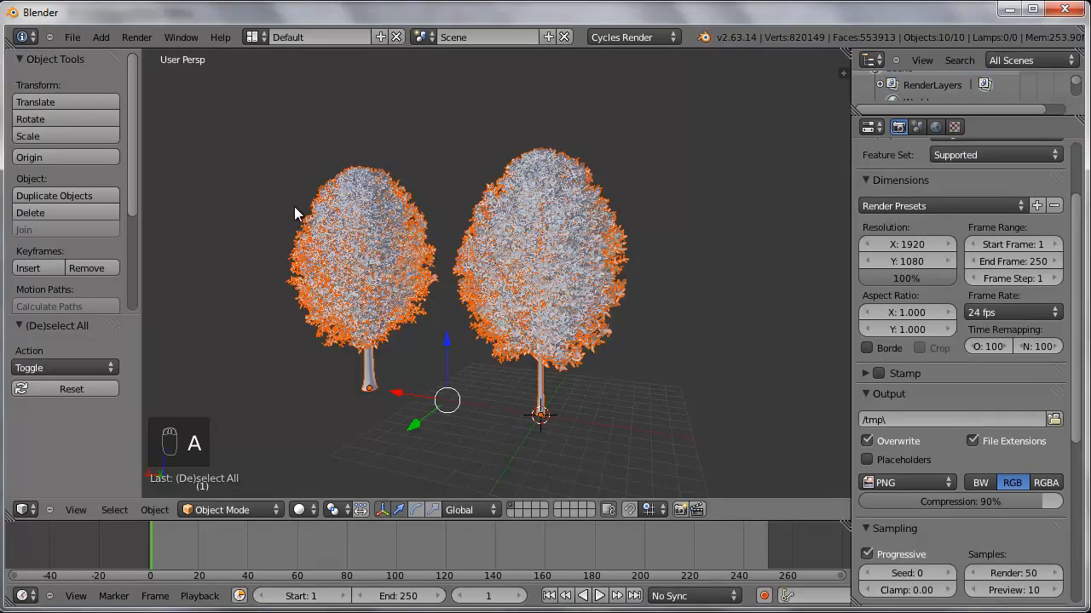
key(a)
key(z)
key(b)
drag(277, 164, 415, 396)
key(Delete)
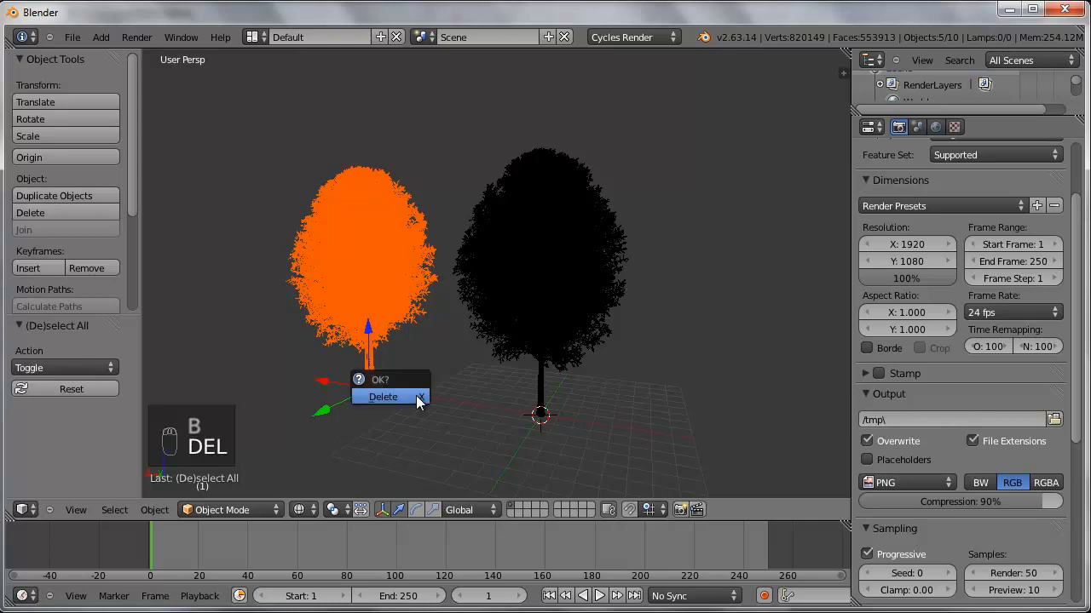
click(416, 395)
Step: Move all objects of the remaining tree to layer 2
middle_drag(570, 396, 706, 324)
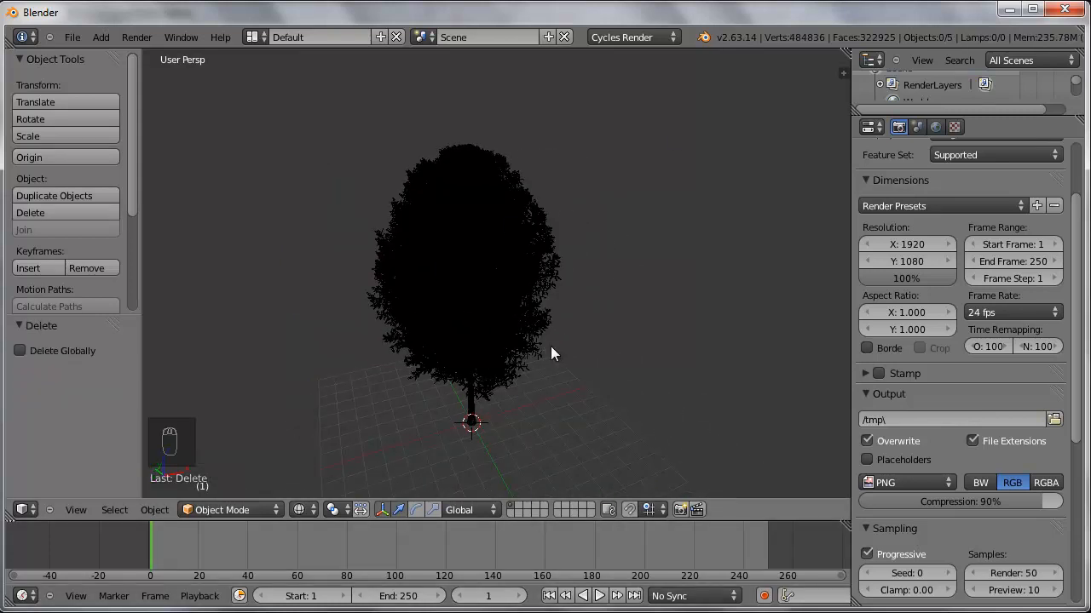
key(a)
key(m)
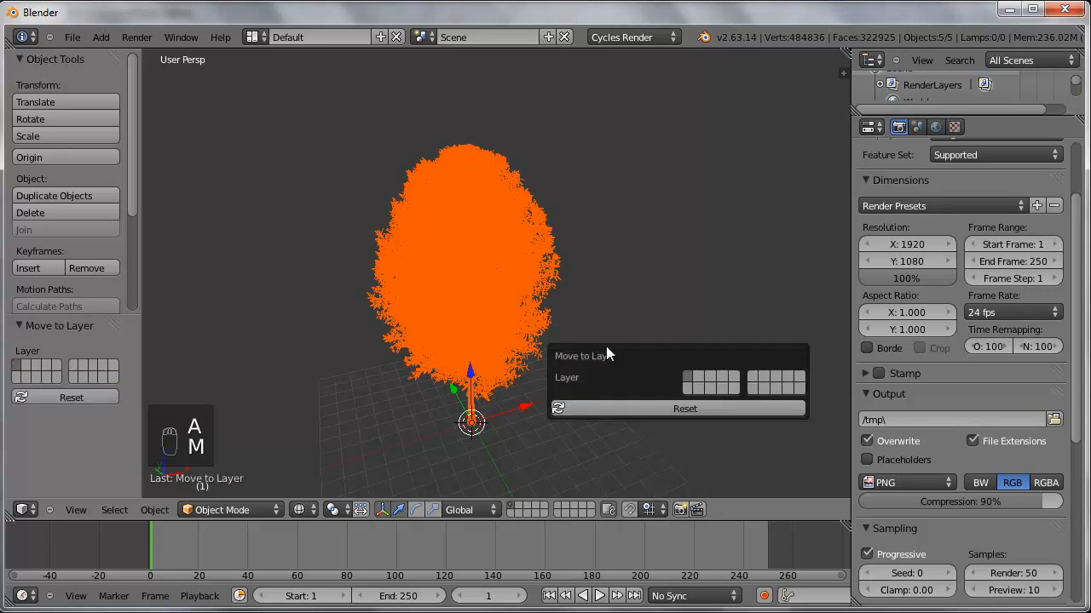
click(700, 378)
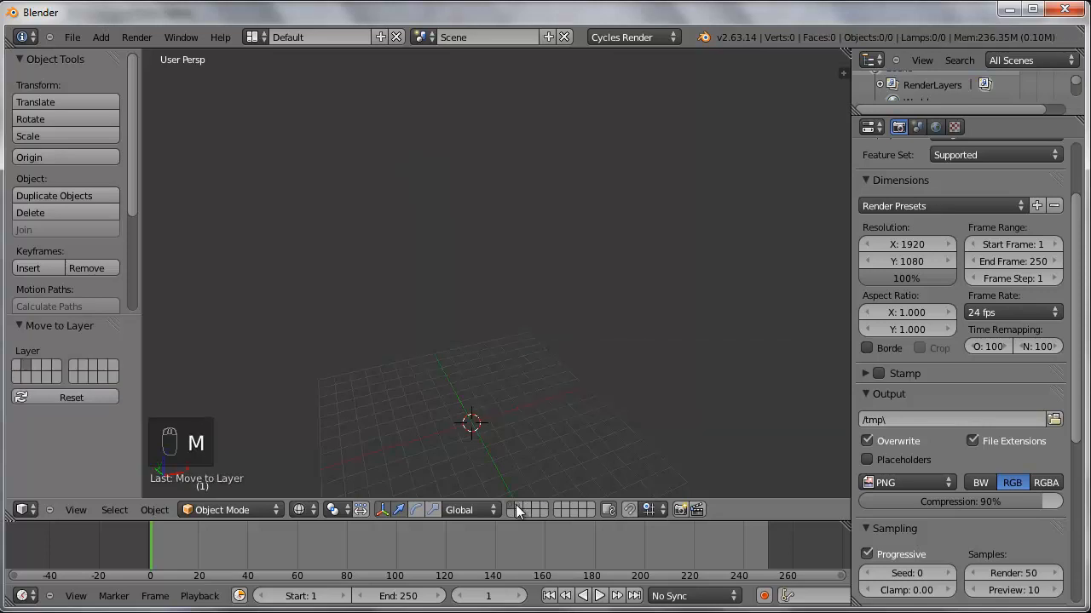
Step: Extend the 3D view over the timeline area to remove the timeline
middle_drag(455, 369, 584, 324)
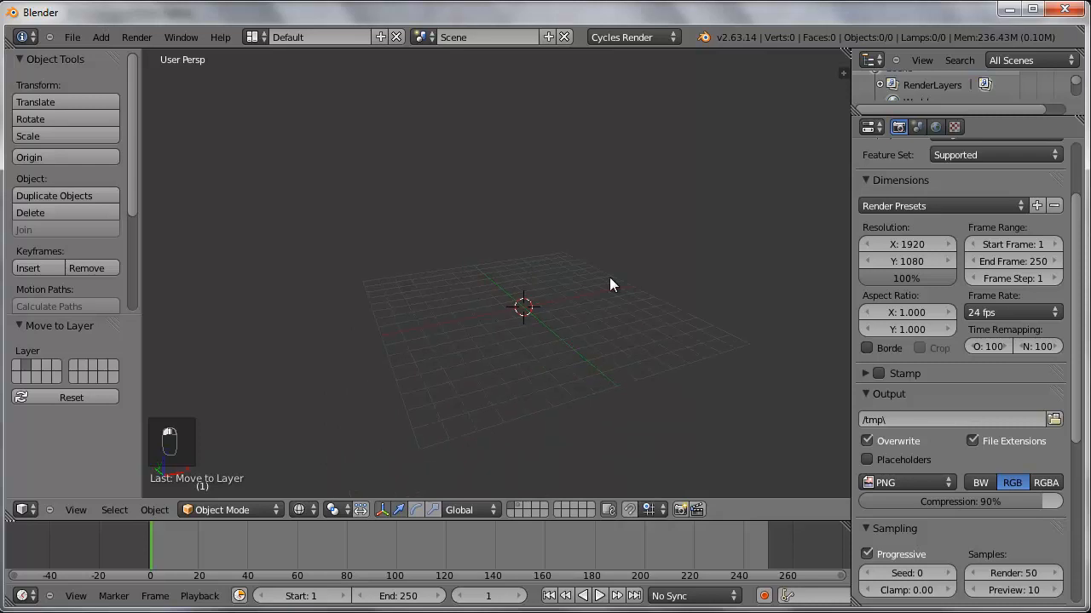
middle_drag(578, 284, 577, 298)
drag(7, 519, 41, 571)
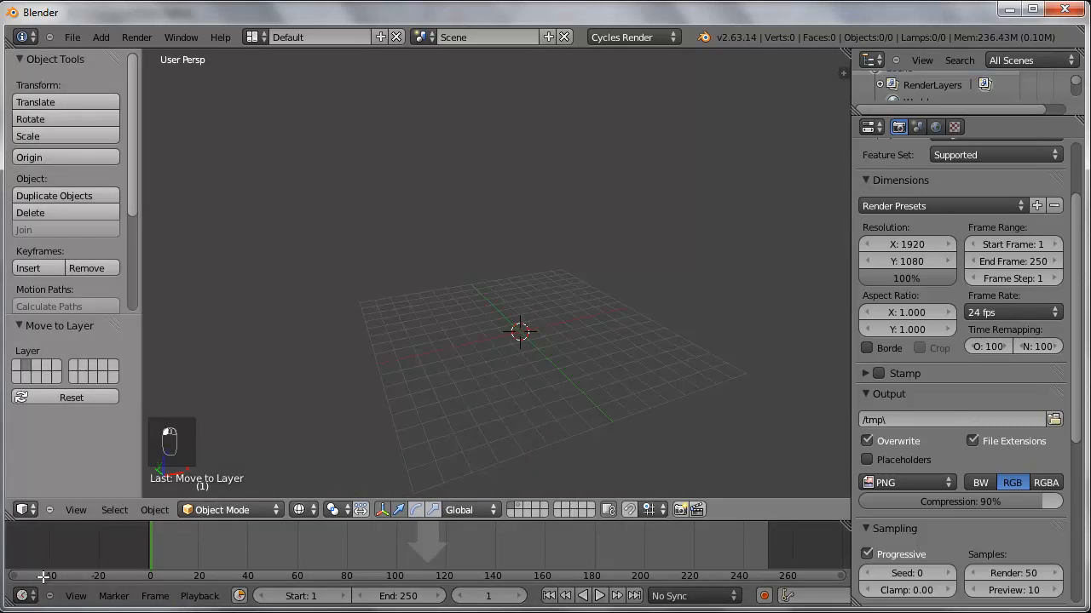
Step: Add a camera at the scene origin and clear its rotation so it points straight down
key(shift+a)
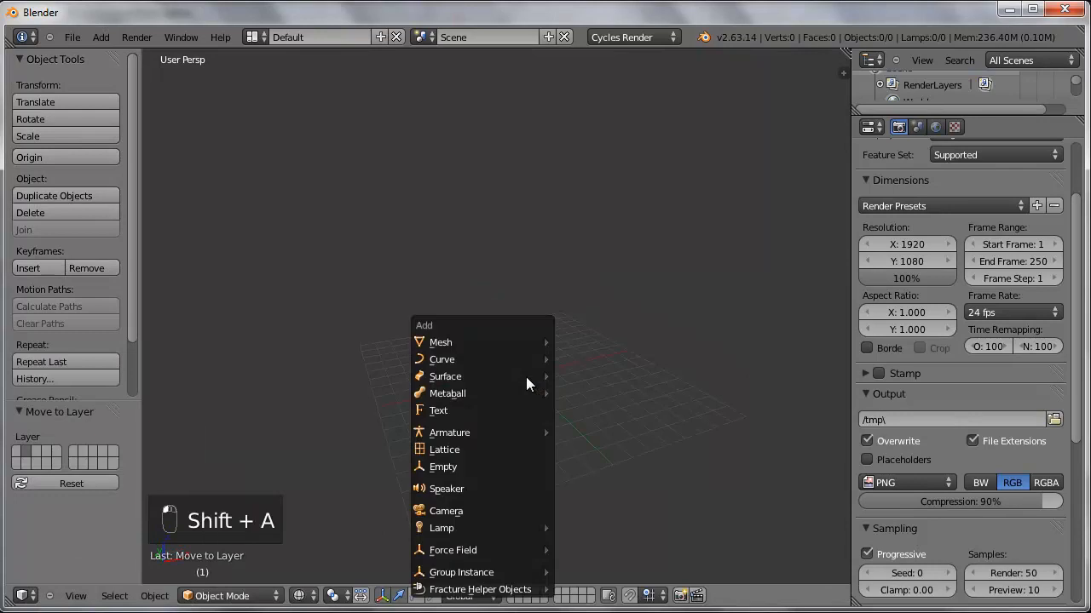
click(494, 511)
middle_drag(575, 396, 501, 335)
scroll(500, 336, up, 2)
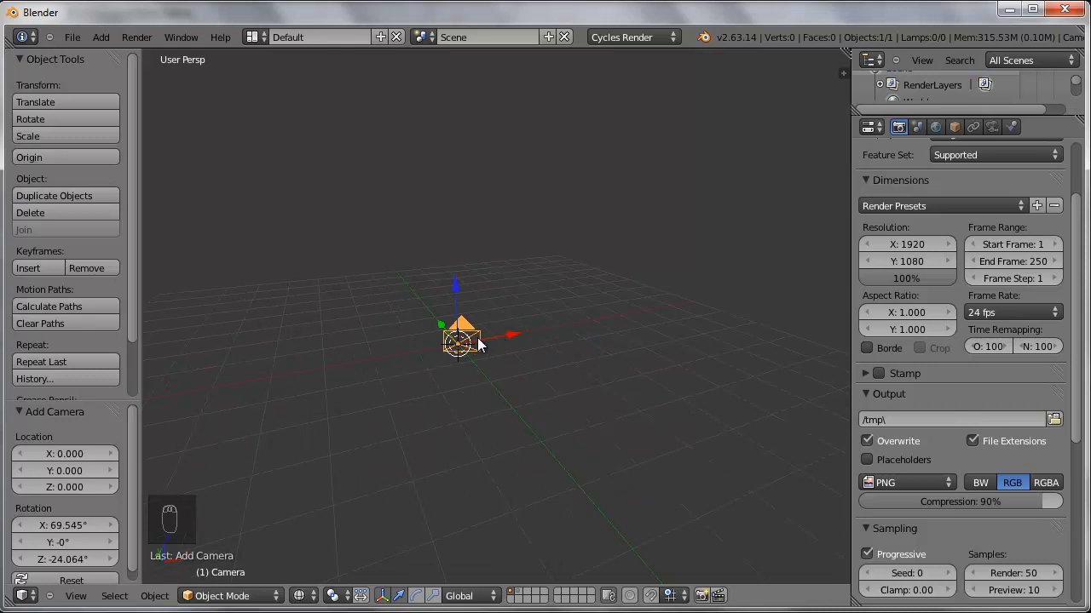
key(alt+r)
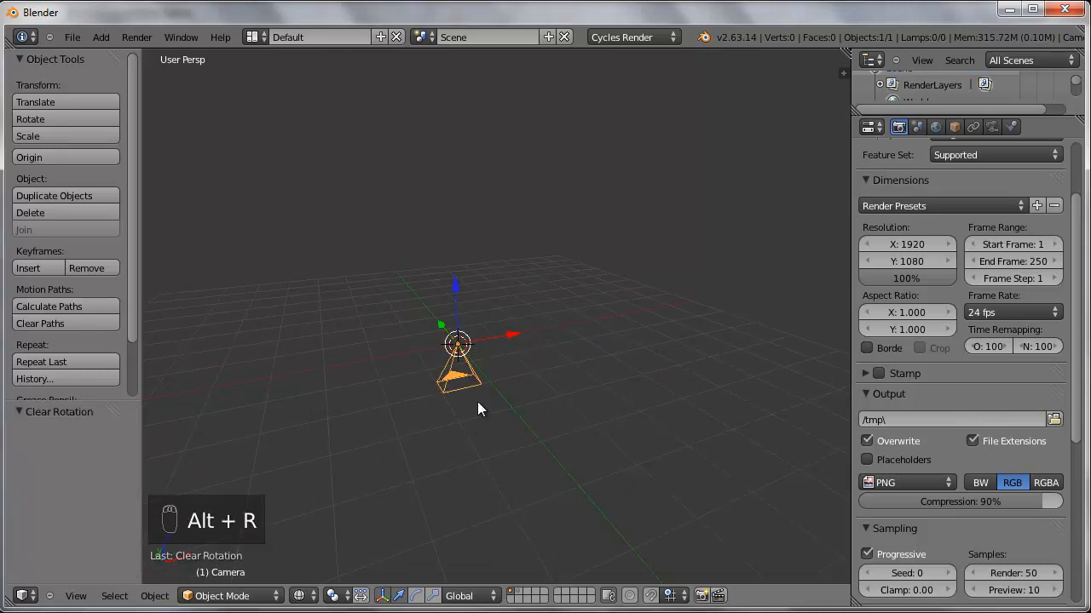
middle_drag(471, 383, 547, 334)
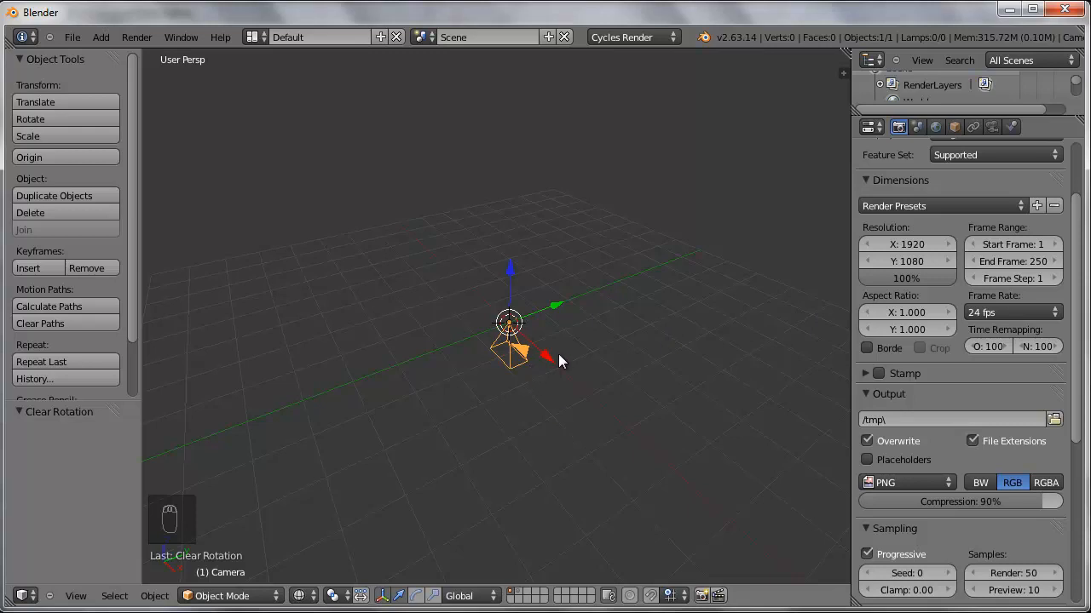
Step: Set the render resolution to 1080 by 1920 pixels
click(906, 245)
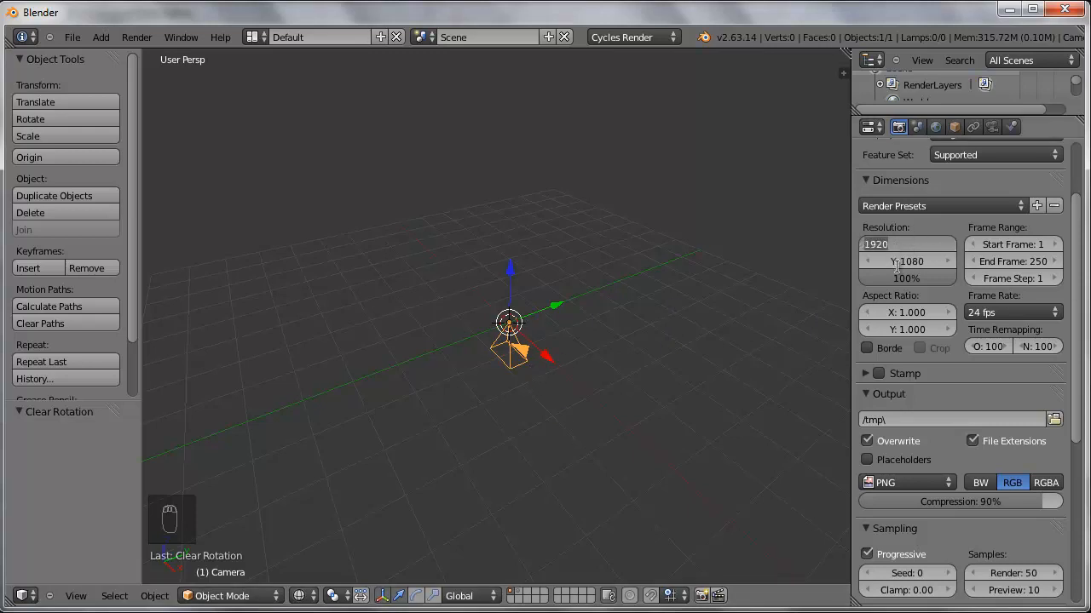
text(1080)
key(Return)
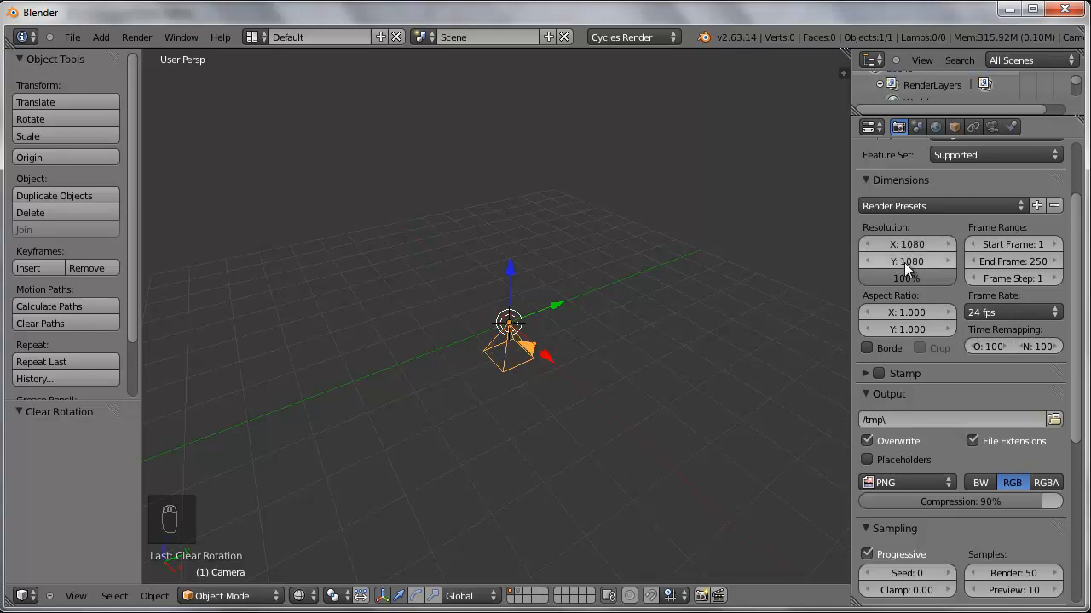
click(904, 262)
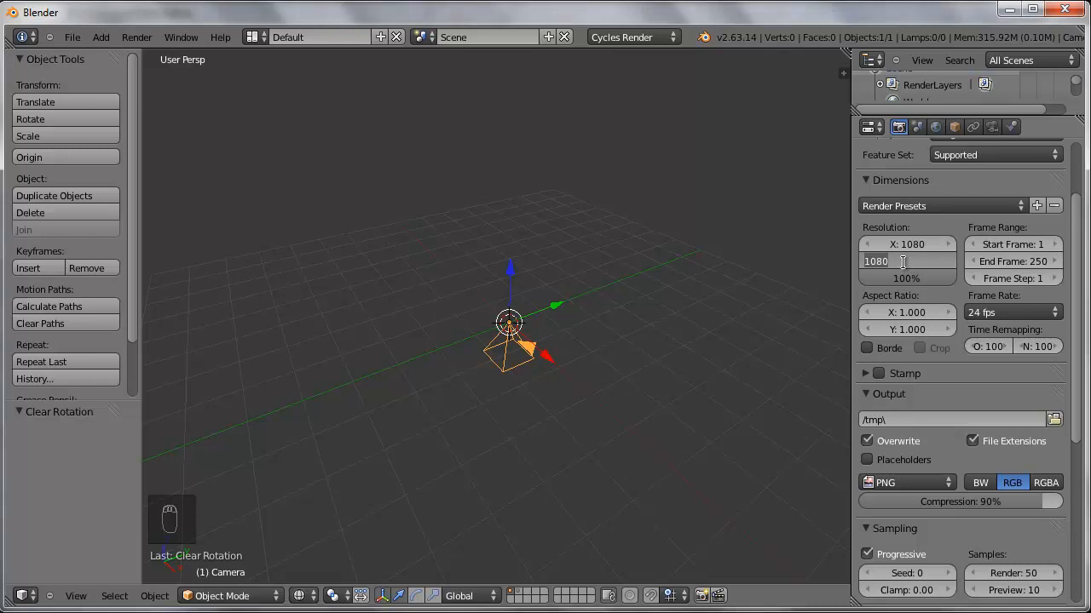
text(1920)
key(Return)
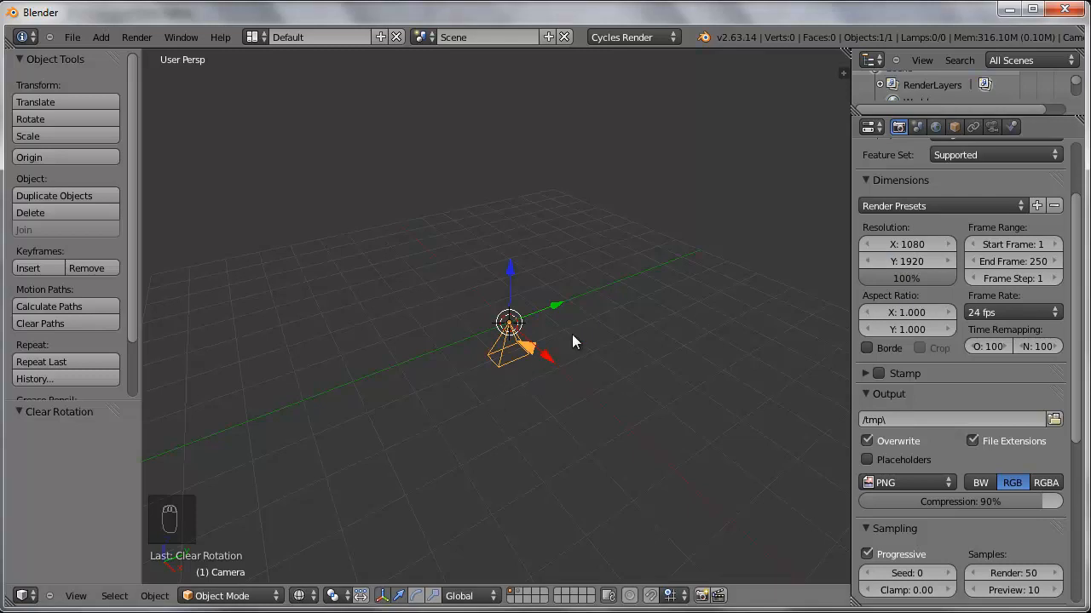
Step: Rotate the camera 90 degrees about the X axis and move it back about 12.8 units along negative Y
text(rx)
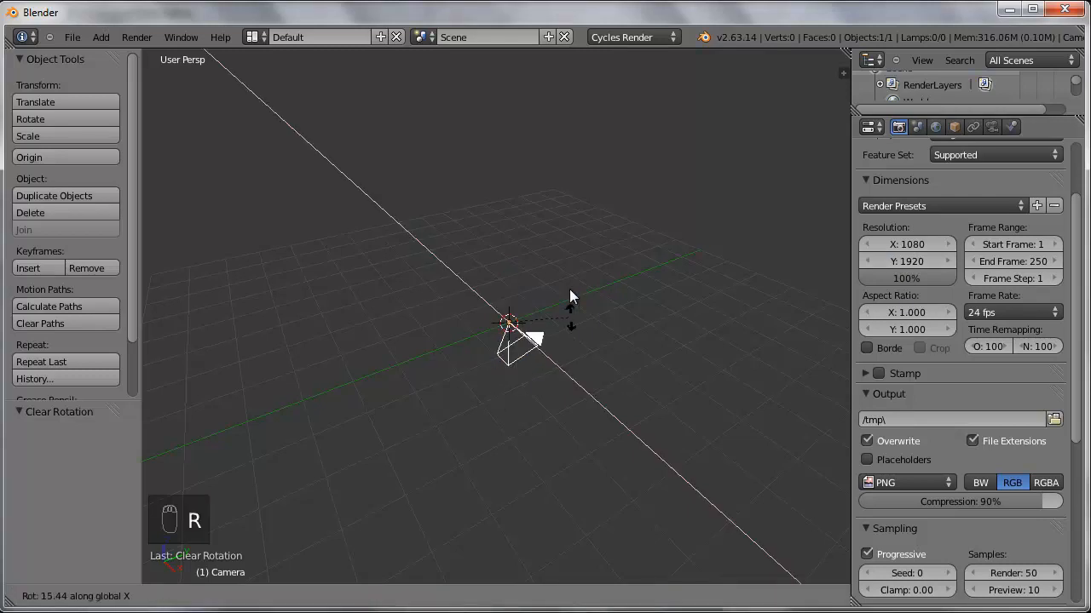
text(90)
key(Return)
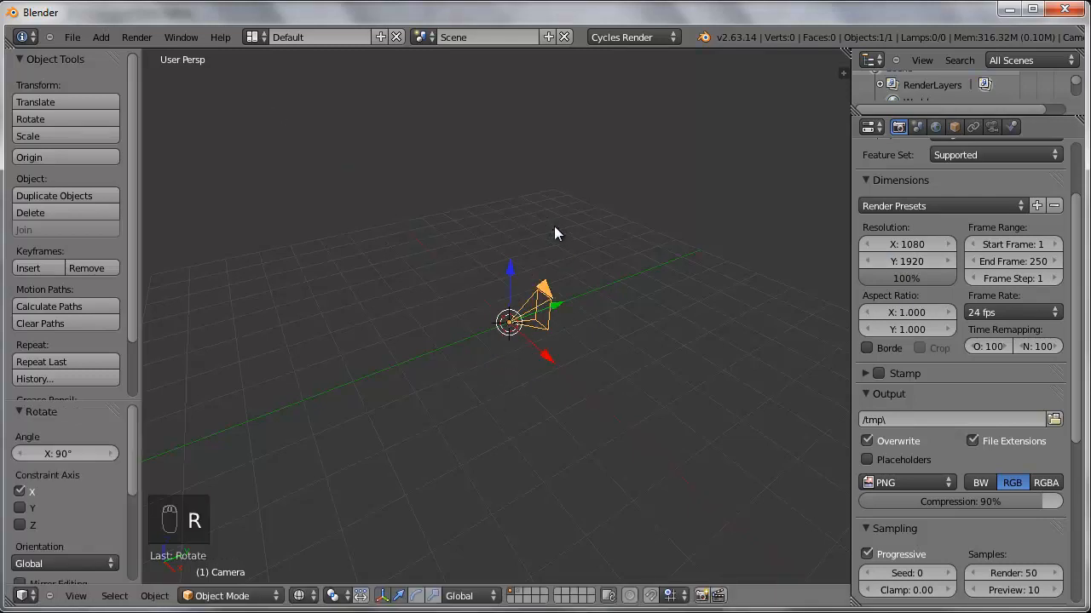
key(g)
key(y)
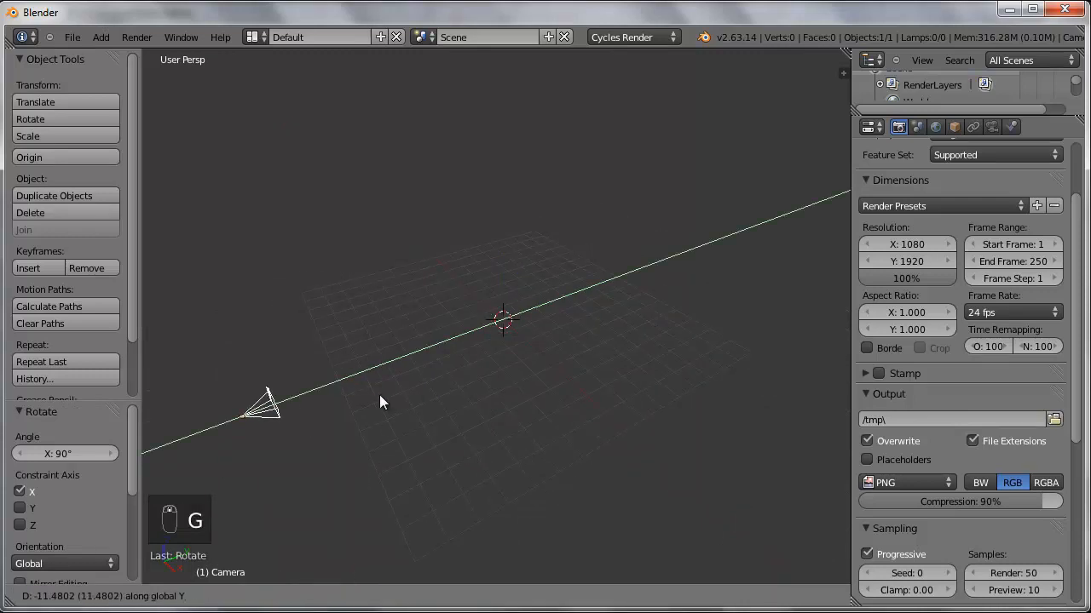
click(339, 411)
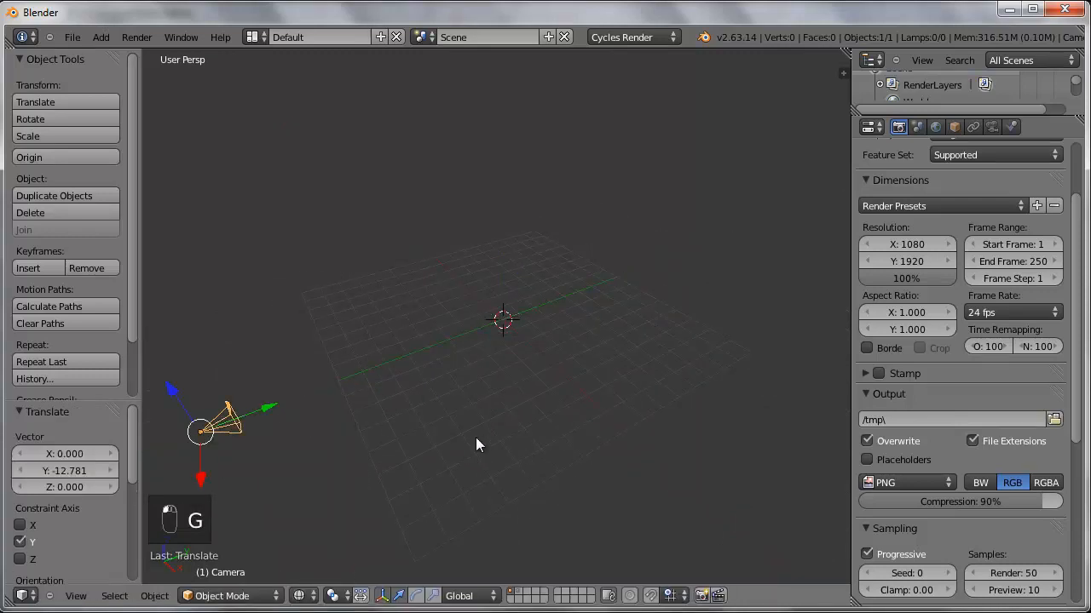
Step: Show the tree's layer together with the camera's layer and fly the camera closer to the tree in camera view
shift+click(517, 592)
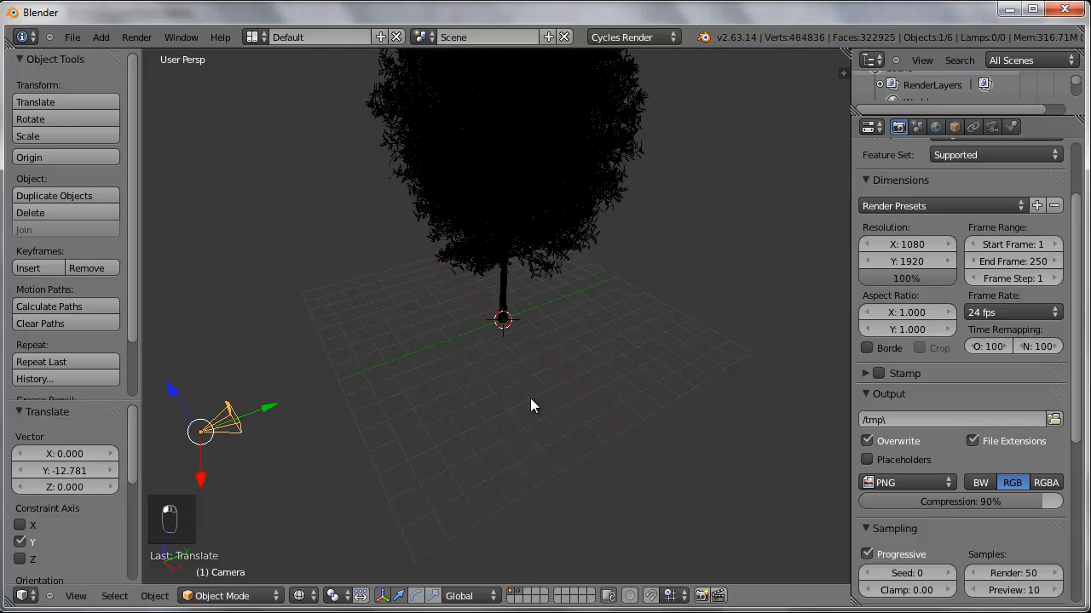
key(KP_0)
key(shift+f)
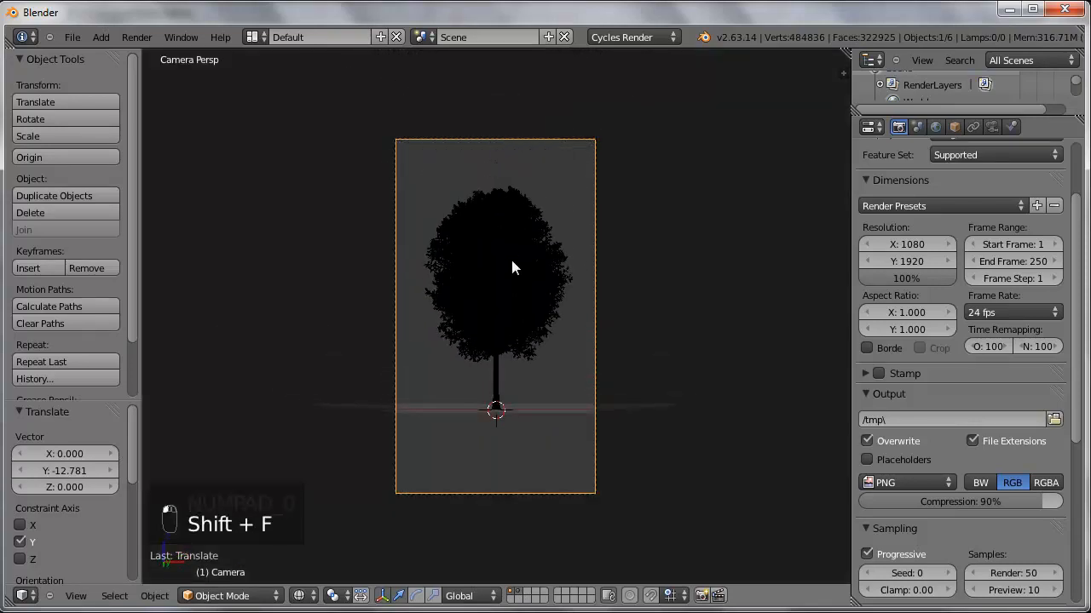
key(shift+f)
click(524, 274)
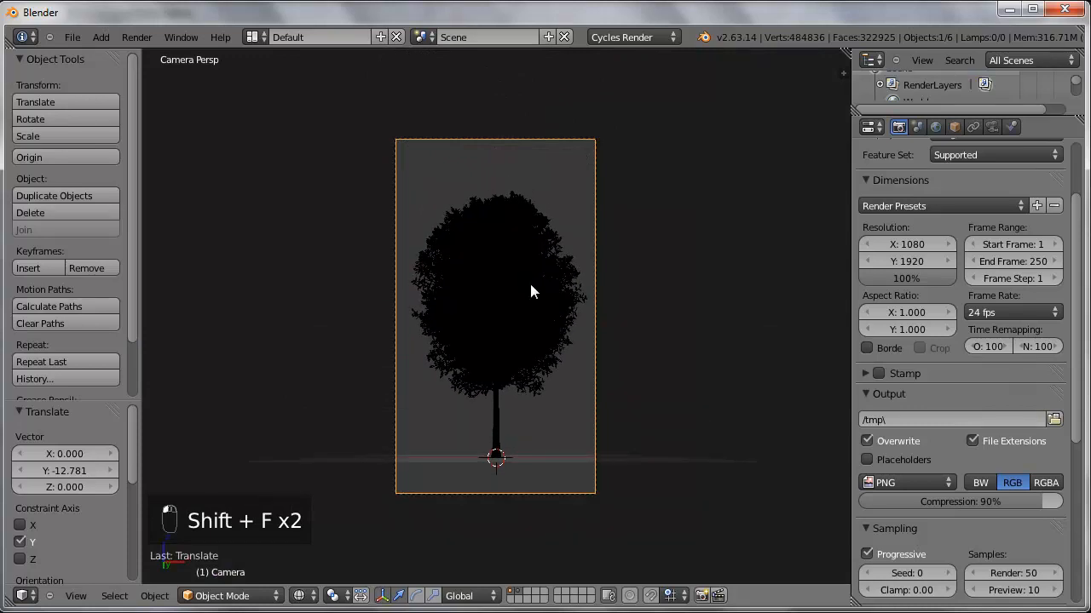
Step: Raise the camera about 2.83 units along Z, reframe the whole tree, and compare the framing with the Ref. 01 image
key(g)
key(z)
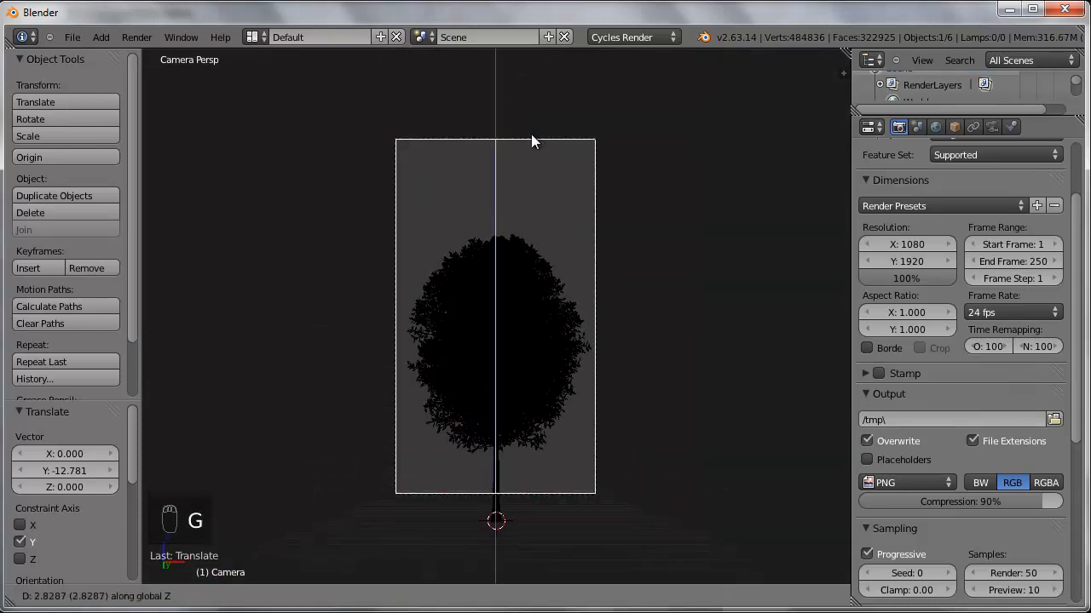
click(531, 133)
key(shift+f)
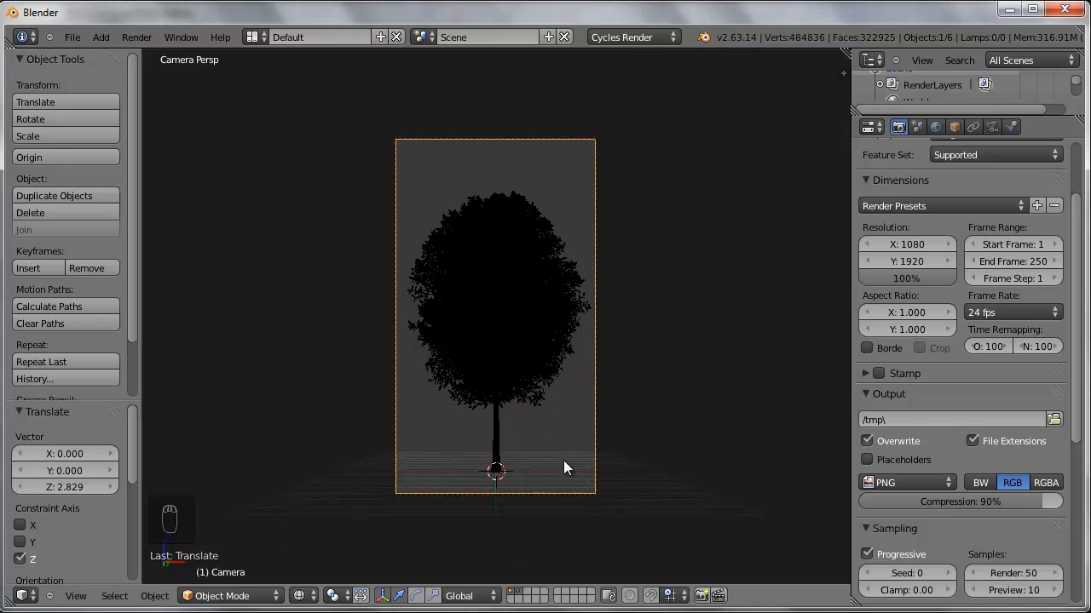
click(356, 612)
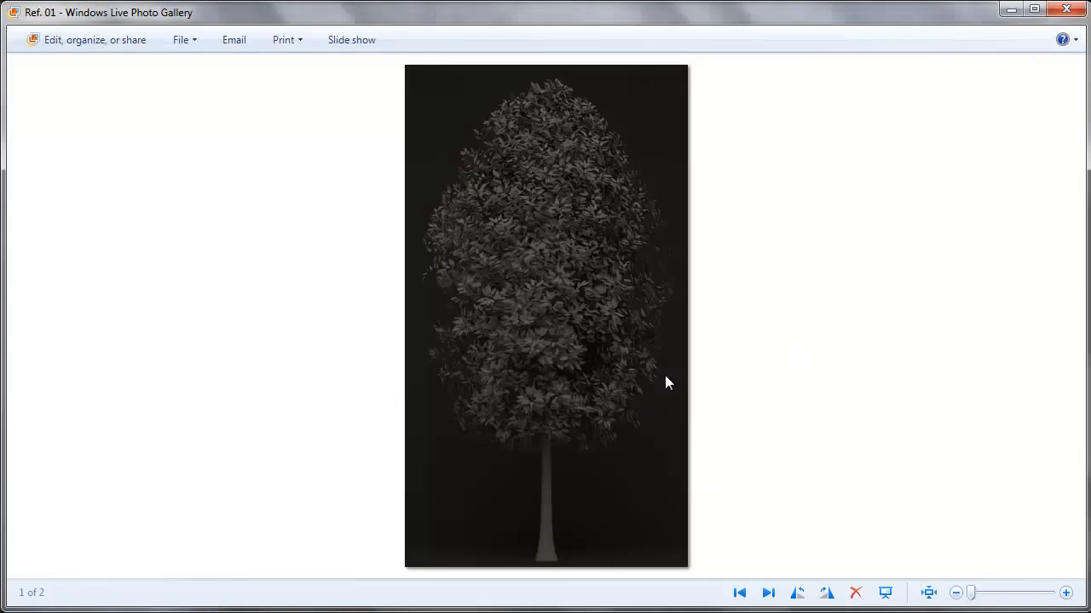
click(1011, 9)
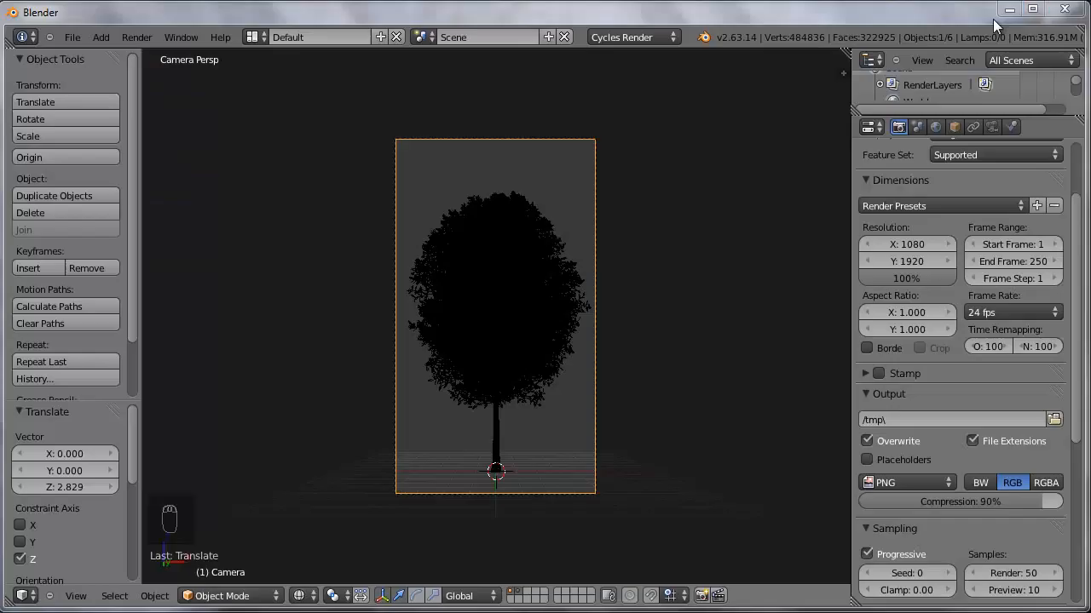
Step: Show only the camera's layer and add a mesh plane at the scene origin
click(517, 592)
middle_drag(659, 397, 460, 444)
key(shift+a)
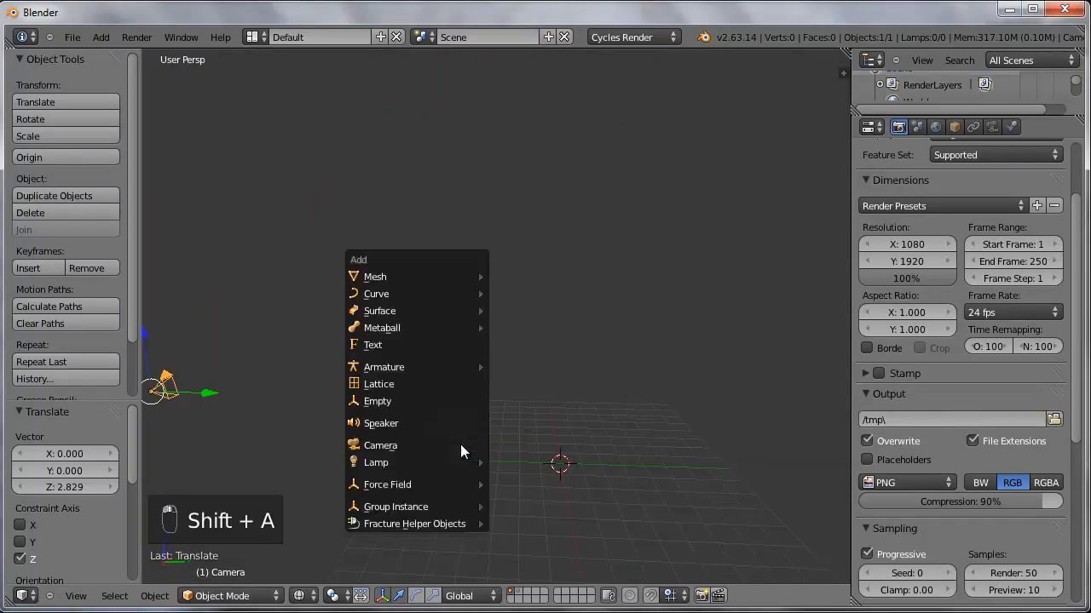
mouse_move(455, 274)
click(516, 276)
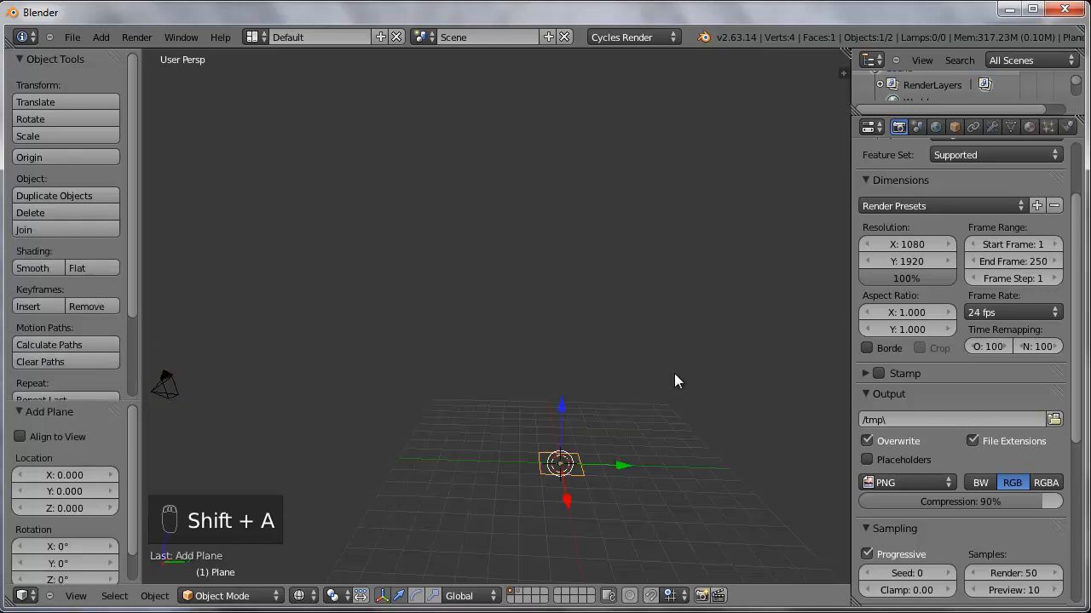
Step: Enlarge the plane uniformly by about 3.04, then by roughly another 3.4, so it extends beyond the grid
key(KP_5)
key(KP_3)
shift+middle_drag(579, 390, 466, 226)
scroll(557, 317, down, 5)
middle_drag(583, 329, 619, 394)
key(s)
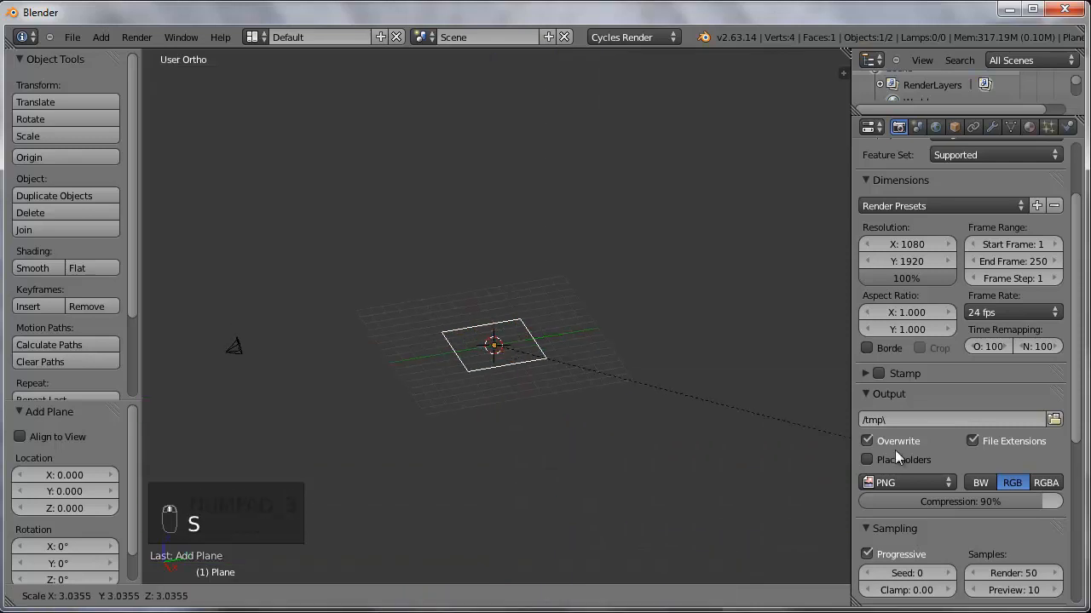
click(892, 449)
key(s)
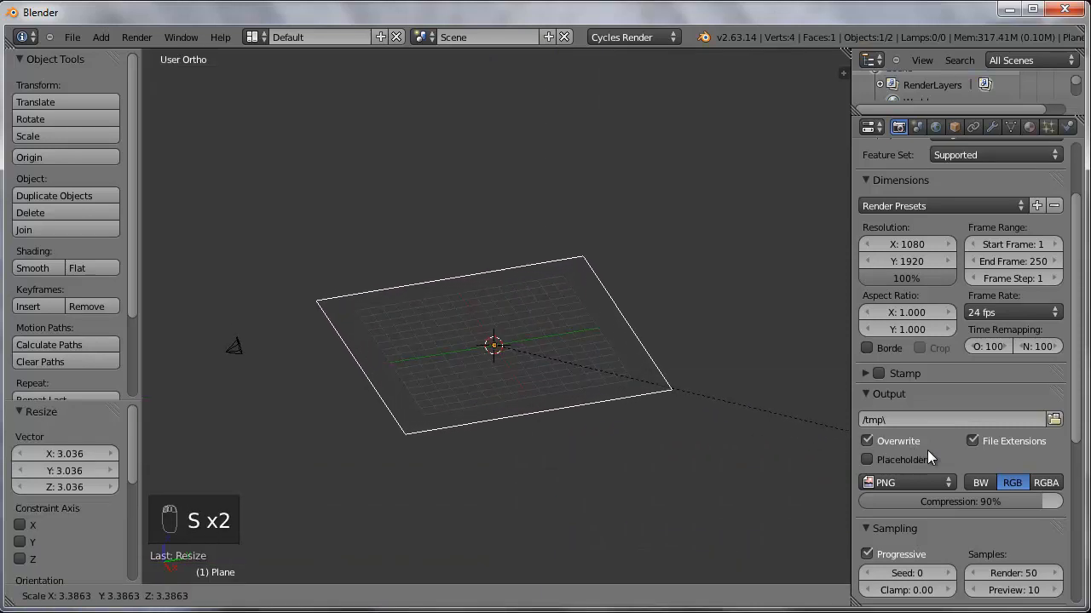
click(937, 453)
Step: Extrude the plane's edge farthest from the camera four times in side view, curving the strip gradually upward
shift+middle_drag(656, 408, 569, 445)
key(Tab)
right_click(578, 410)
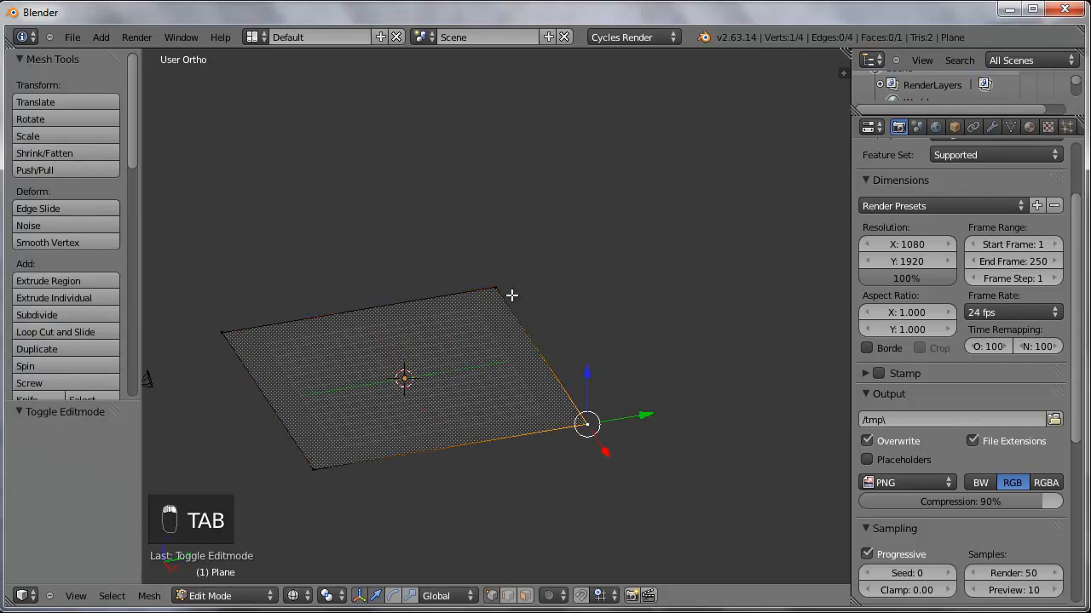
shift+right_click(503, 286)
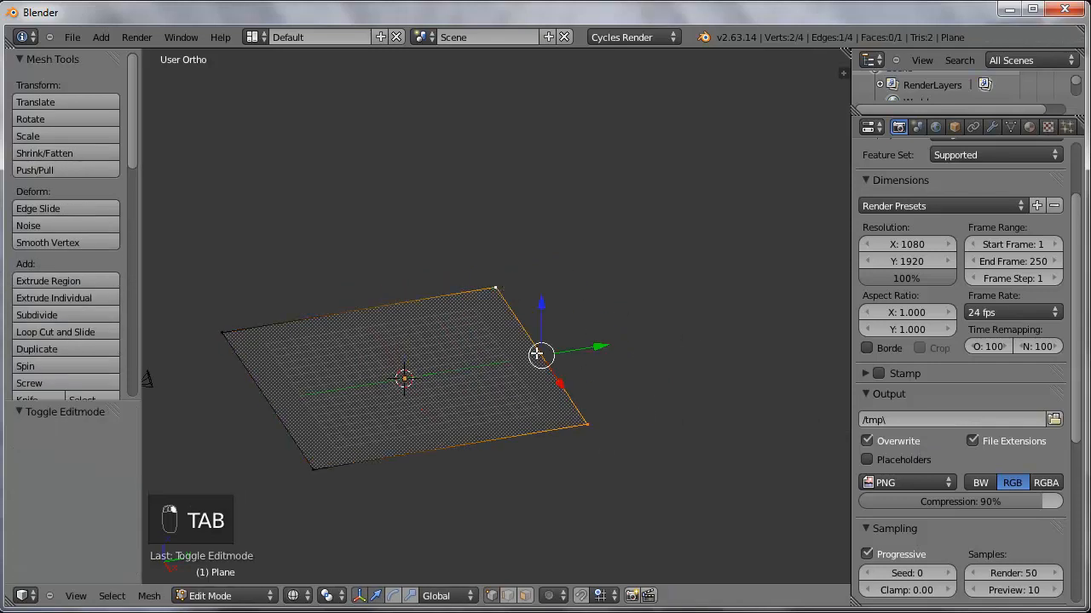
key(KP_3)
shift+middle_drag(626, 412, 554, 412)
key(e)
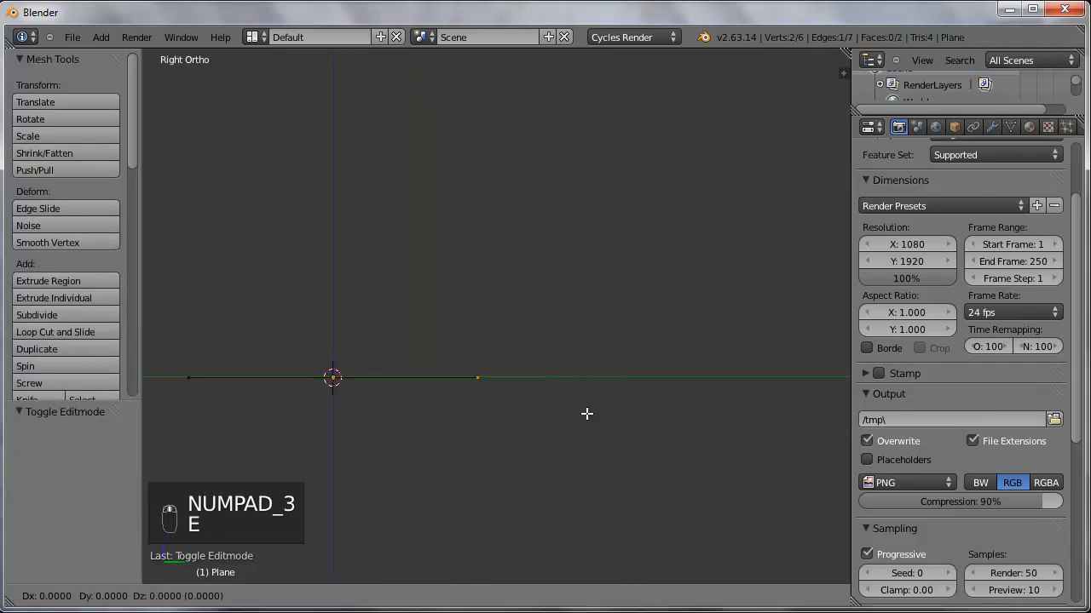
click(610, 407)
key(e)
click(685, 379)
key(e)
click(719, 344)
key(e)
click(720, 330)
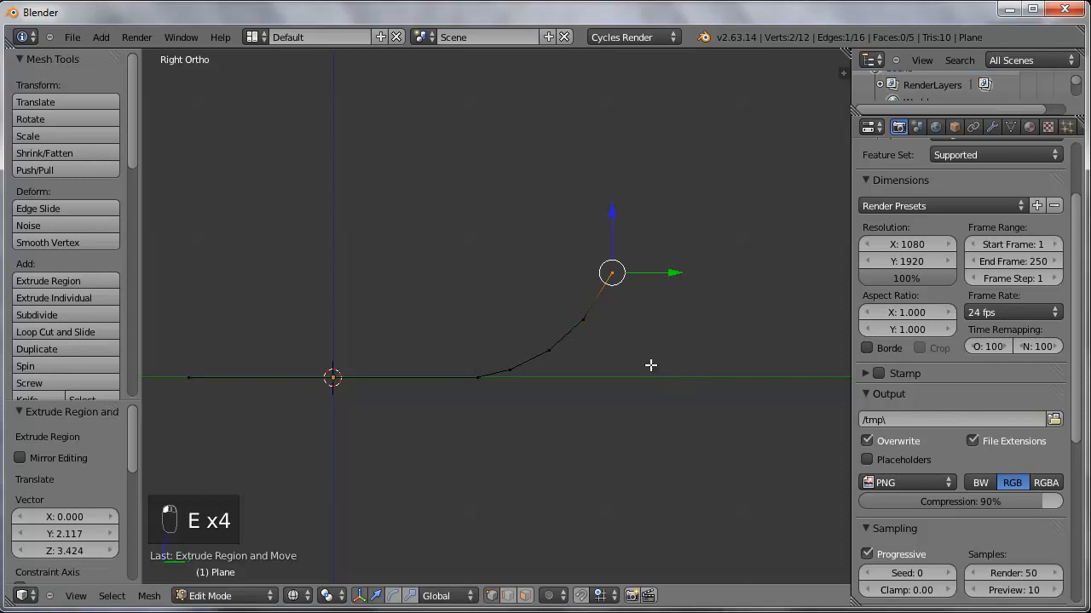
Step: Extrude the strip's end edge six more times to form a tall backdrop that curves back over toward the camera
key(e)
click(670, 348)
key(e)
click(676, 283)
shift+middle_drag(673, 311, 680, 404)
key(e)
click(677, 327)
key(e)
click(657, 252)
key(e)
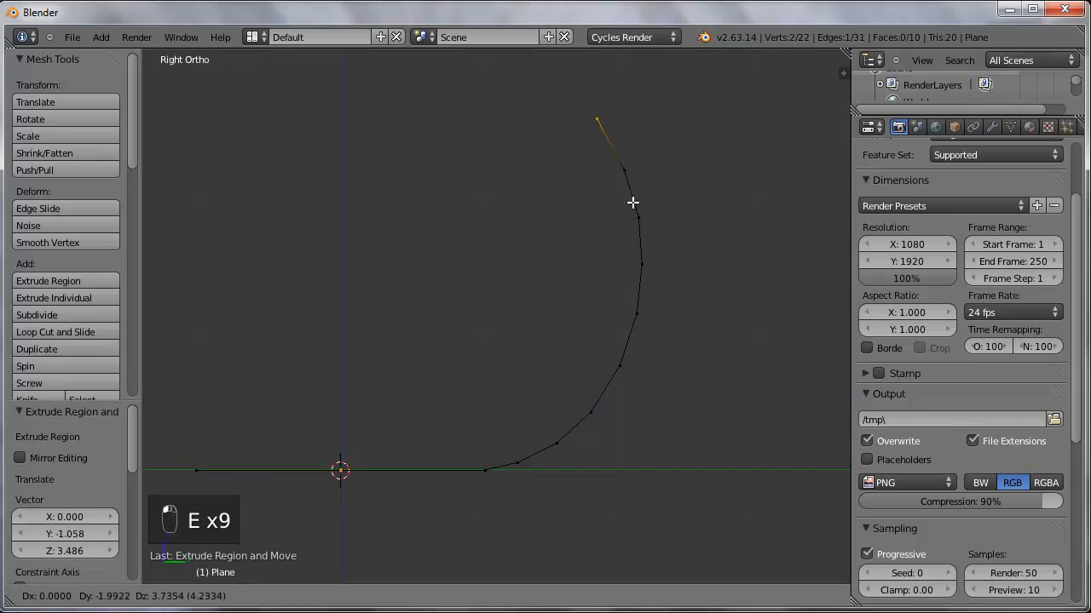
click(619, 186)
key(e)
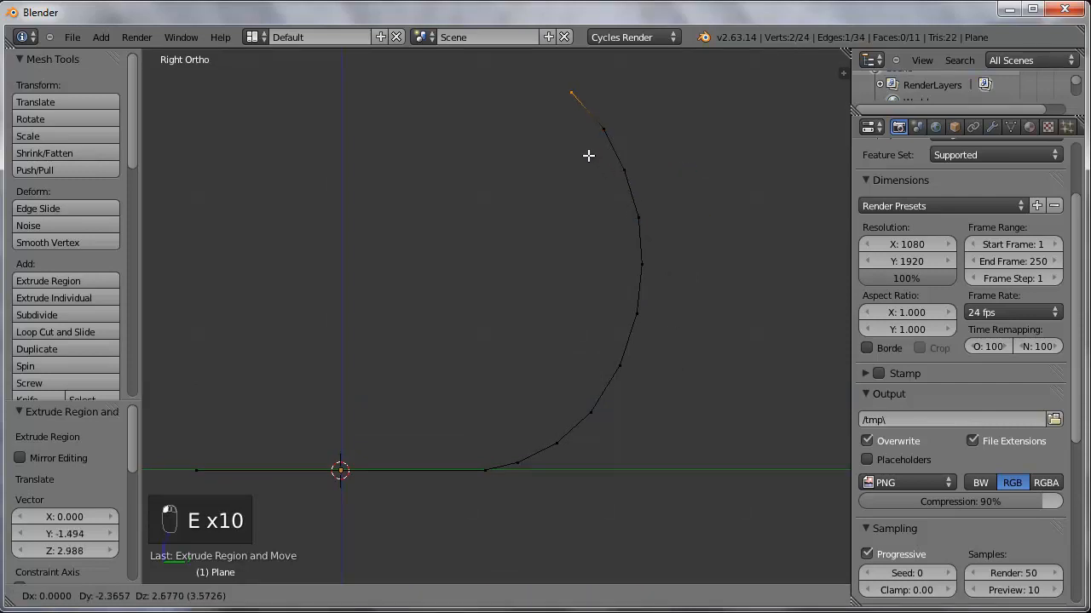
click(588, 155)
Step: Check the backdrop's coverage in camera view and move its top edge higher in side view
shift+middle_drag(585, 253, 667, 265)
scroll(628, 338, down, 5)
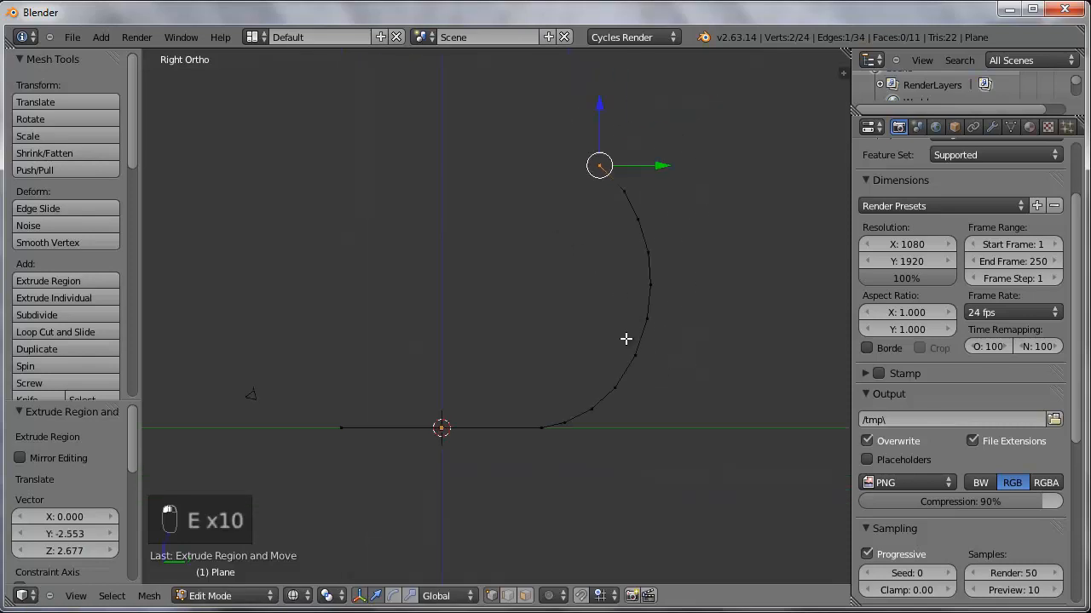
key(KP_0)
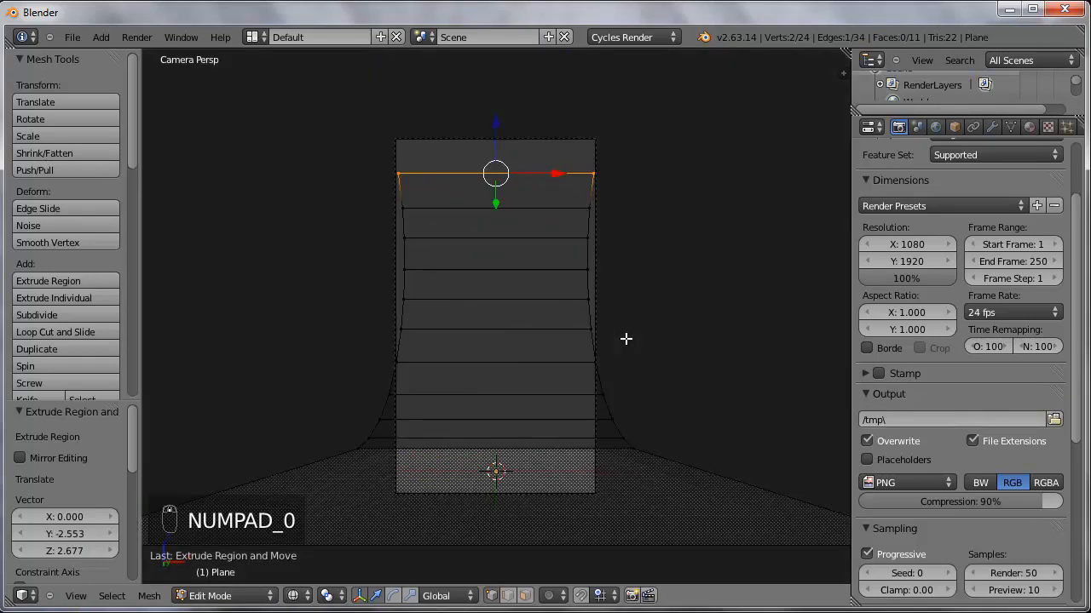
key(KP_3)
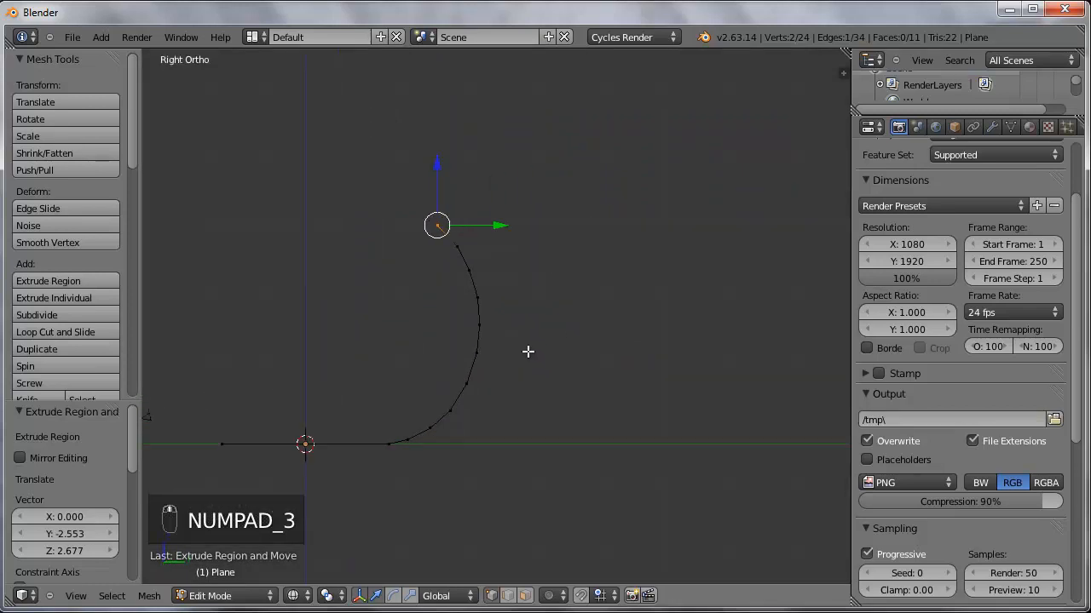
key(g)
click(538, 311)
Step: Move the backdrop's second edge row from the top up by about 2.96 units and outward by about 0.45
key(a)
key(c)
click(448, 231)
right_click(448, 230)
key(g)
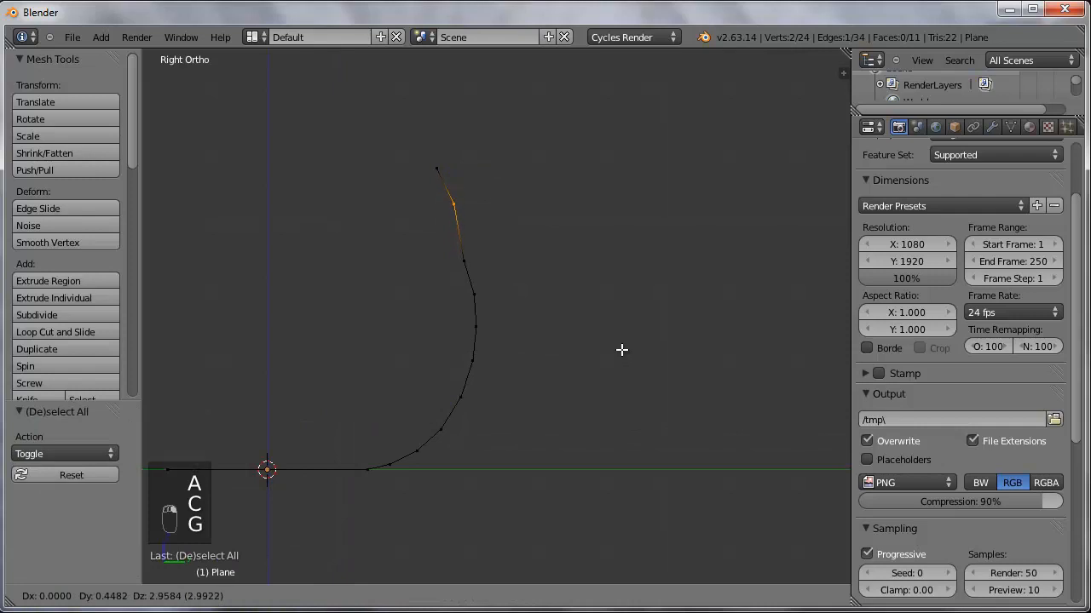
click(622, 349)
Step: Move the third edge row from the top up by about 1.79 units and outward by about 0.27
key(a)
key(c)
click(464, 259)
right_click(464, 259)
key(g)
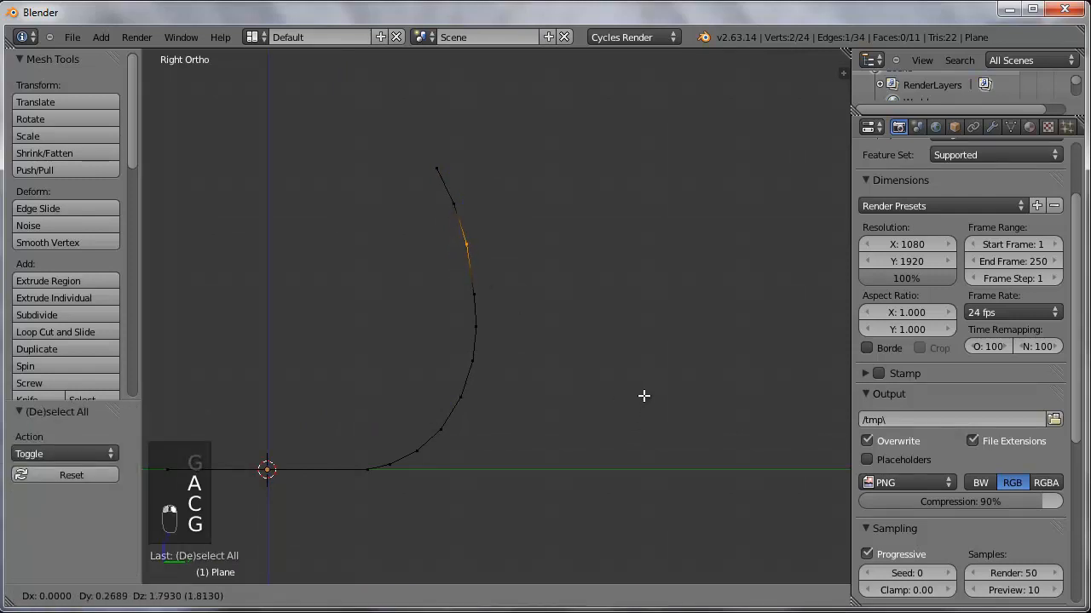
click(643, 395)
Step: Move the fourth edge row from the top up by about 1.26 units and outward by about 0.18, then clear the selection
key(a)
key(c)
click(474, 292)
right_click(474, 293)
key(g)
click(606, 401)
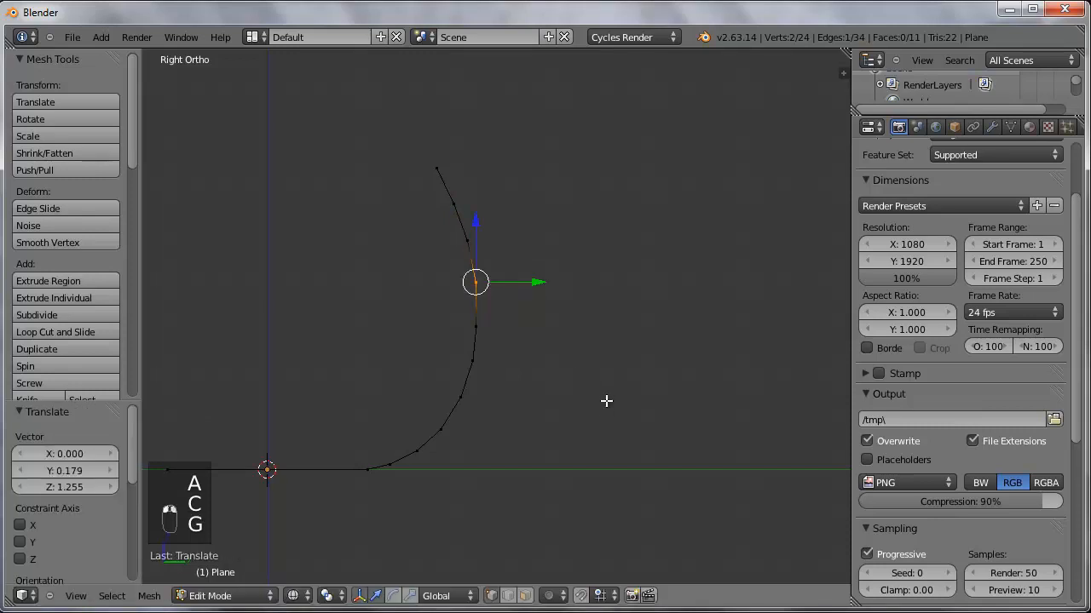
key(a)
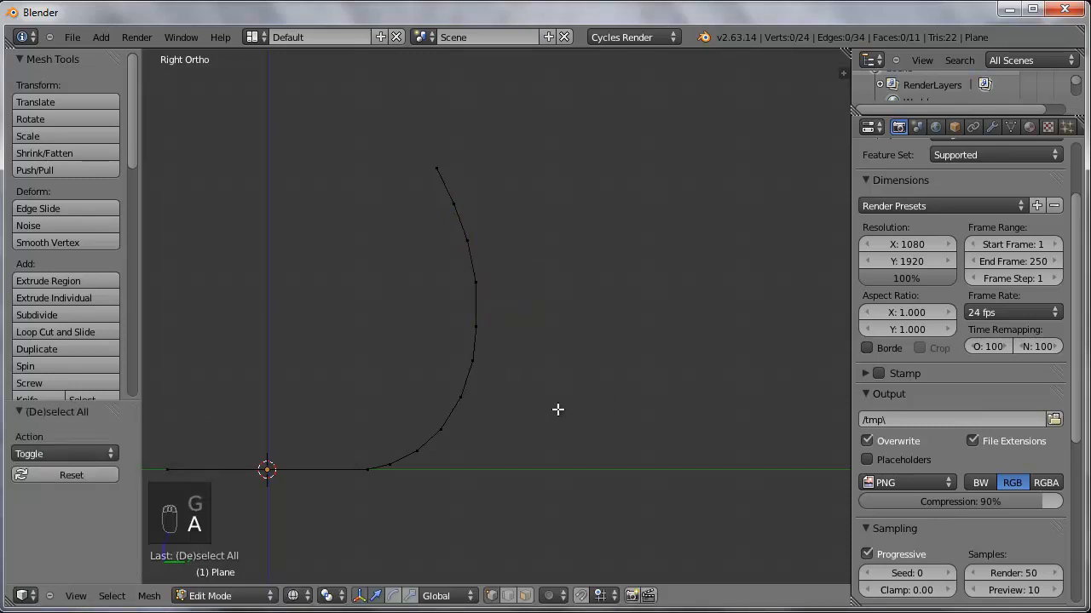
Step: Select the backdrop's entire mesh and apply Subdivide Smooth to it
scroll(555, 431, down, 2)
key(Tab)
mouse_move(517, 443)
middle_down()
mouse_move(579, 477)
mouse_move(529, 441)
middle_up()
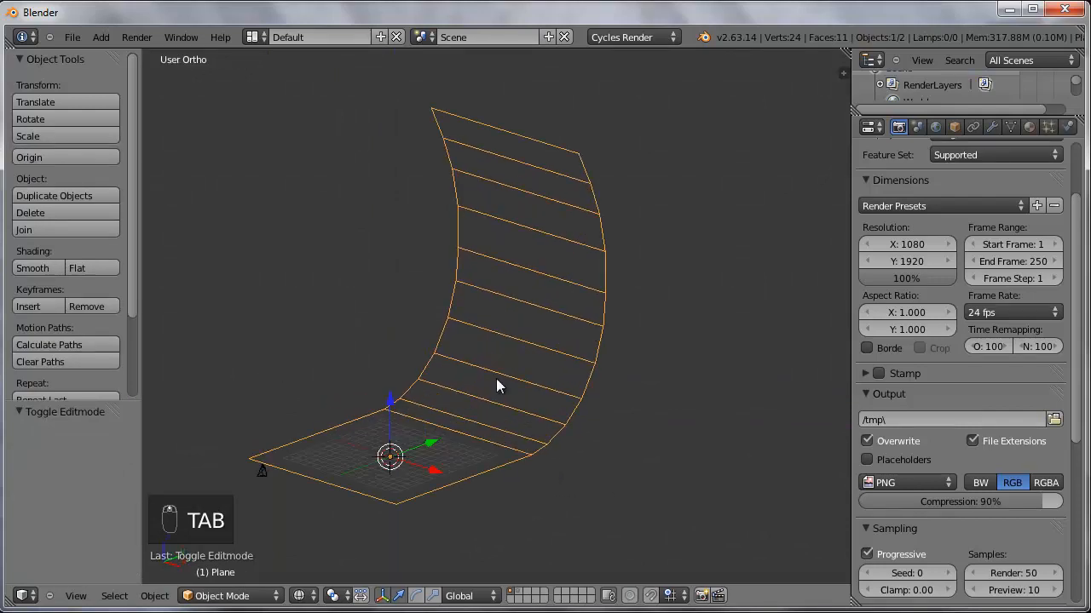
key(Tab)
key(a)
key(a)
key(a)
key(a)
key(a)
key(w)
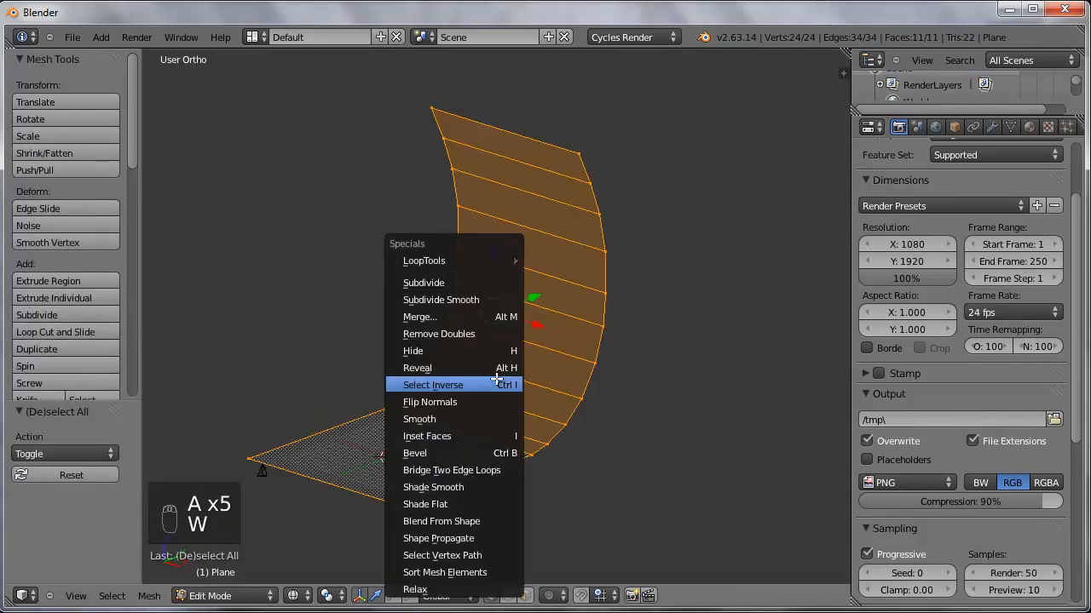
click(475, 300)
Step: Display the backdrop as solid in Object Mode and apply smooth shading to it
key(a)
key(z)
key(Tab)
mouse_move(560, 426)
middle_down()
mouse_move(589, 420)
mouse_move(556, 436)
middle_up()
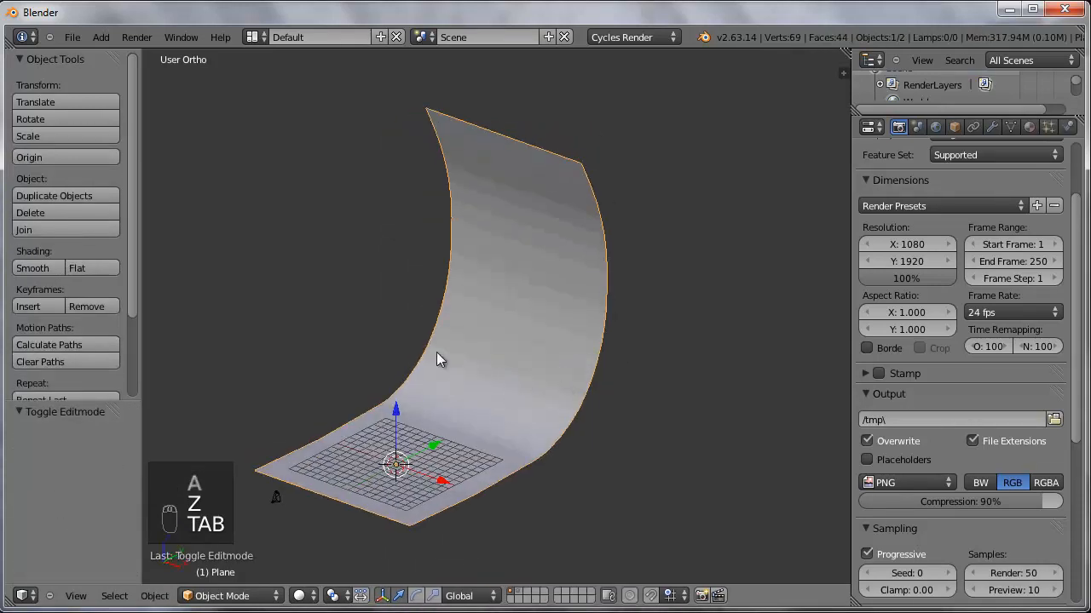
click(34, 268)
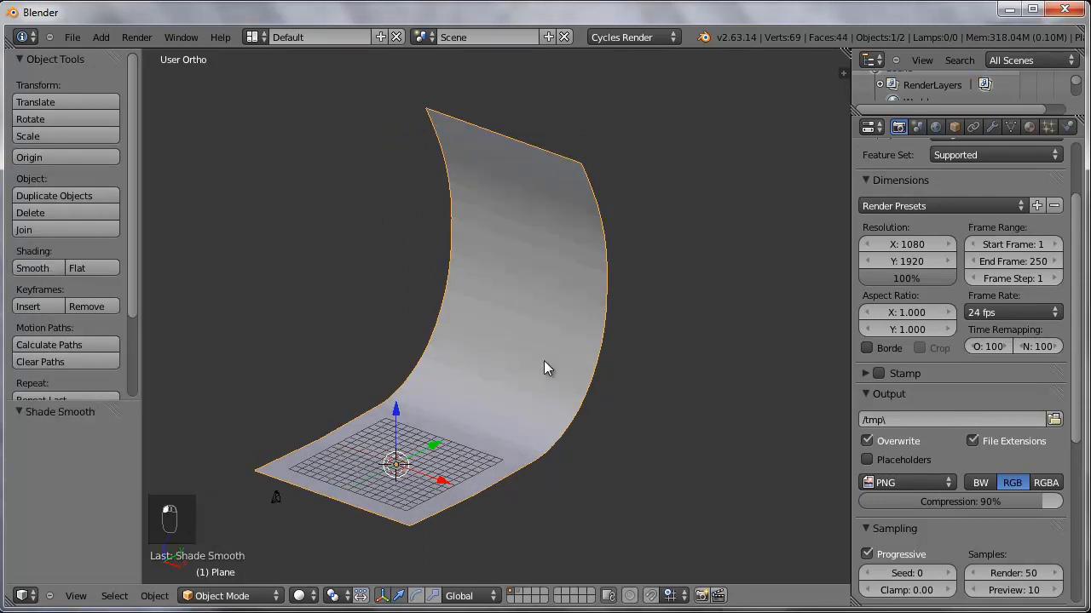
Step: Widen the backdrop along the X axis by a factor of about 1.26 so it spans the camera frame
key(KP_0)
key(s)
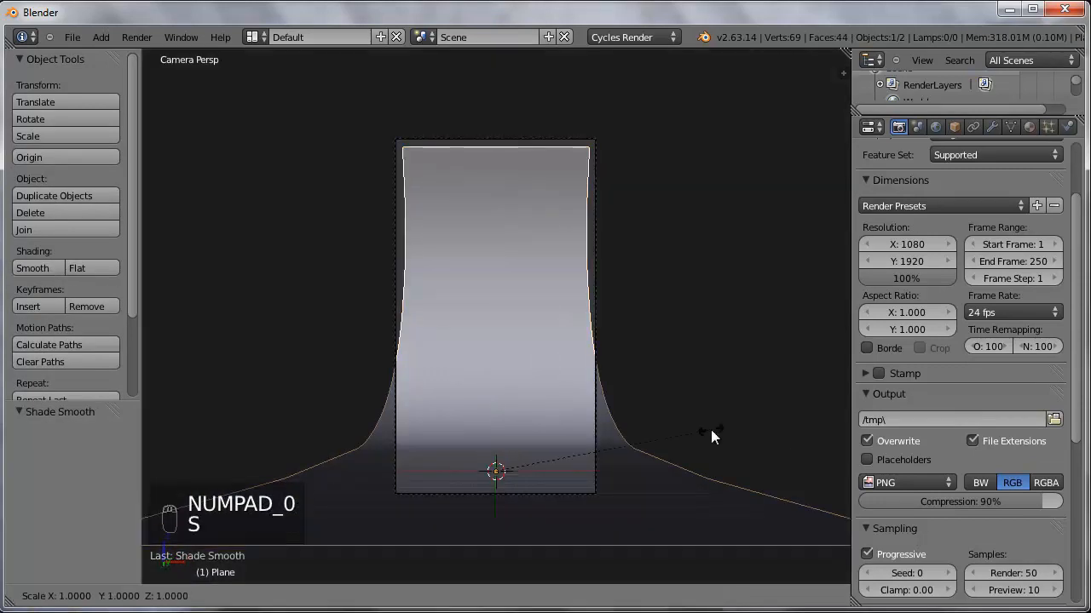
key(x)
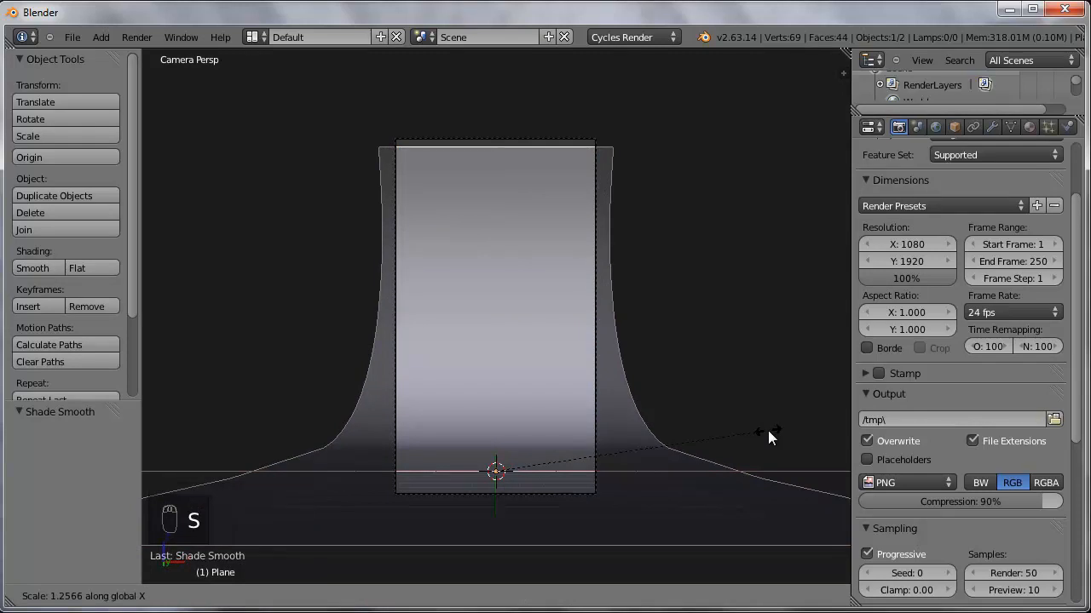
click(768, 430)
key(Tab)
key(Tab)
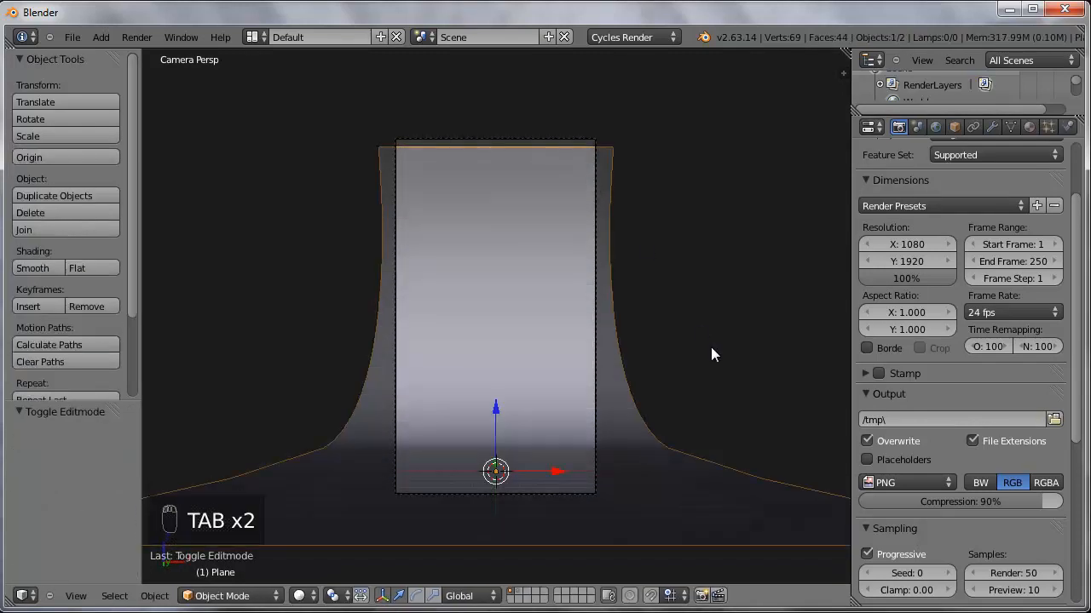
Step: Scale the backdrop along the Z axis by a factor of about 1.125 so it extends above the camera frame
key(s)
key(z)
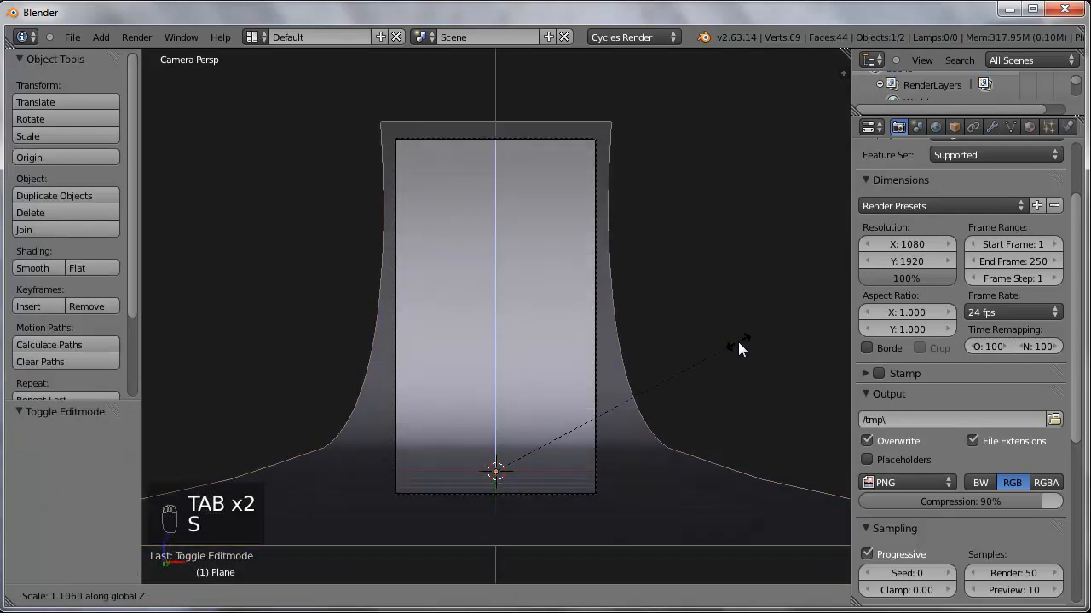
click(741, 338)
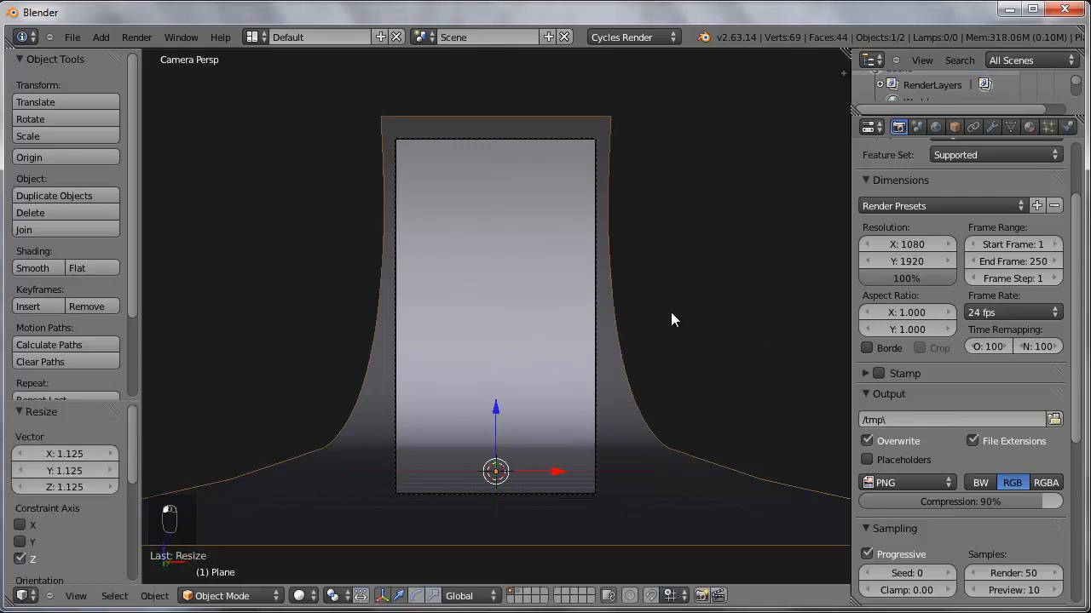
scroll(587, 438, up, 1)
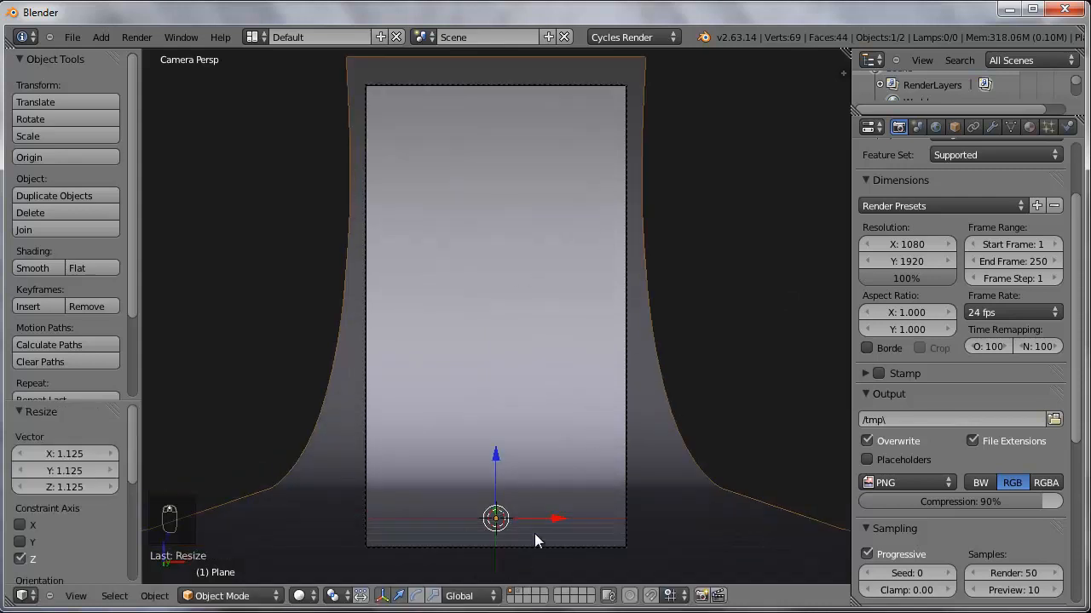
Step: Show the tree's layer together with the backdrop's layer and raise the backdrop by about 0.216 along Z
shift+click(521, 596)
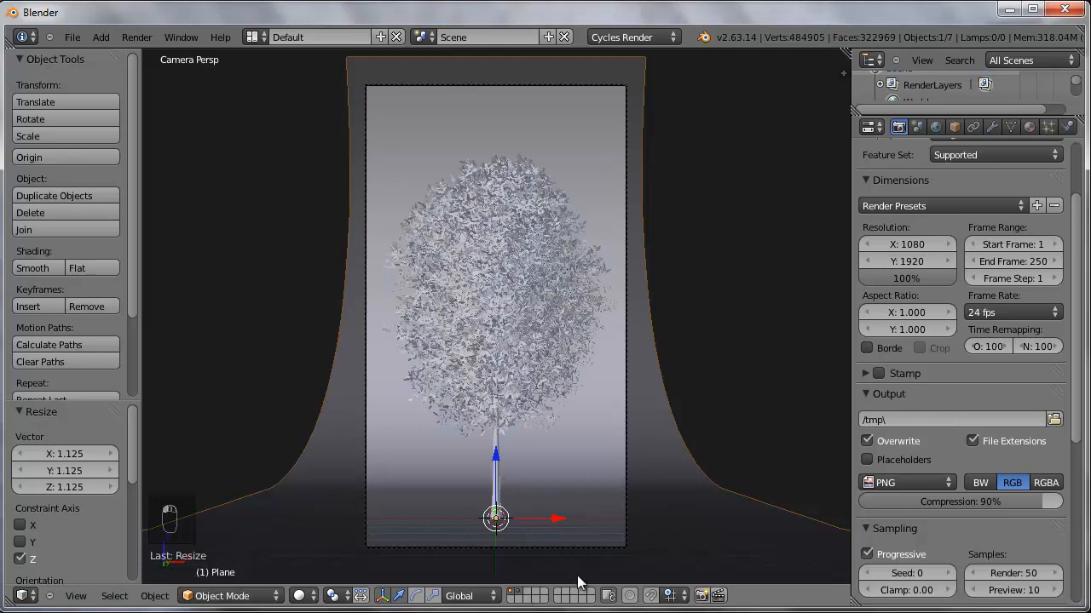
shift+click(513, 599)
shift+click(519, 594)
key(g)
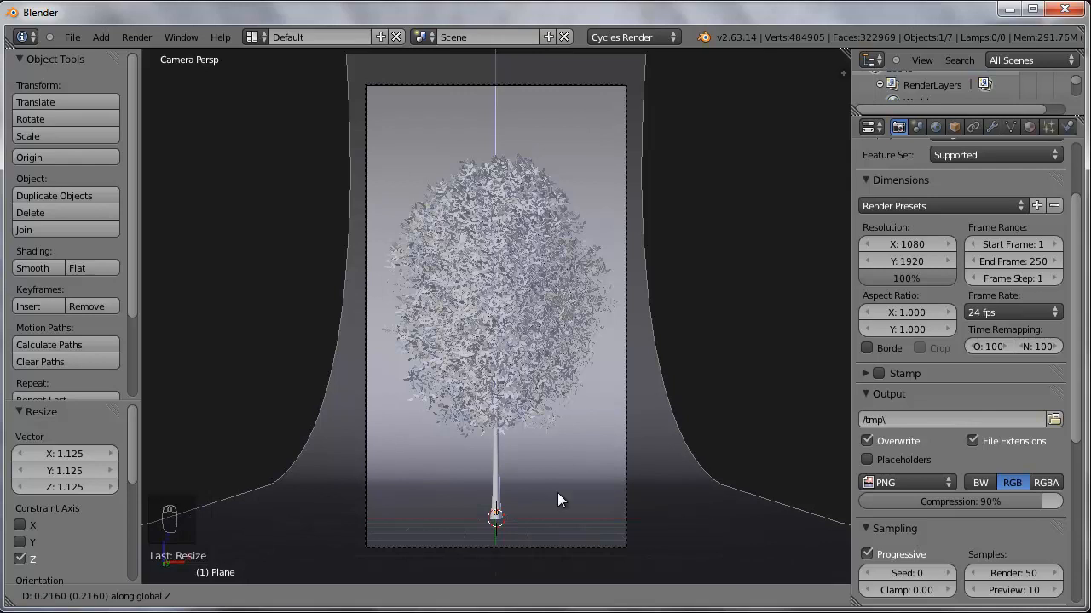
click(673, 509)
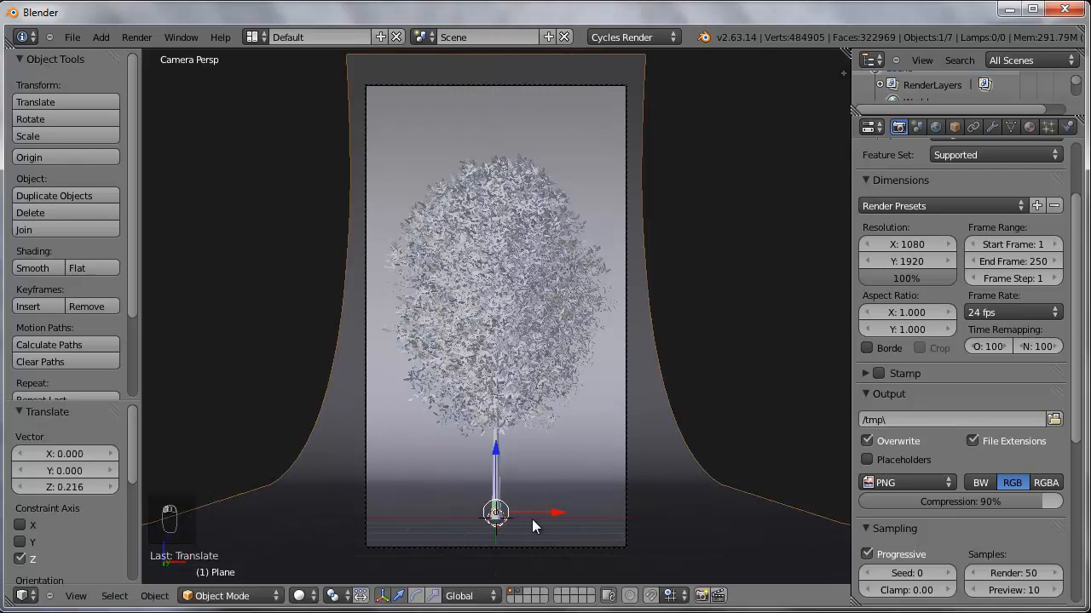
Step: Raise the backdrop by a further 0.29 or so along Z at the trunk base and check it through the camera
middle_drag(547, 515, 490, 247)
scroll(463, 212, up, 3)
middle_drag(527, 391, 573, 498)
middle_drag(576, 286, 491, 287)
key(g)
key(z)
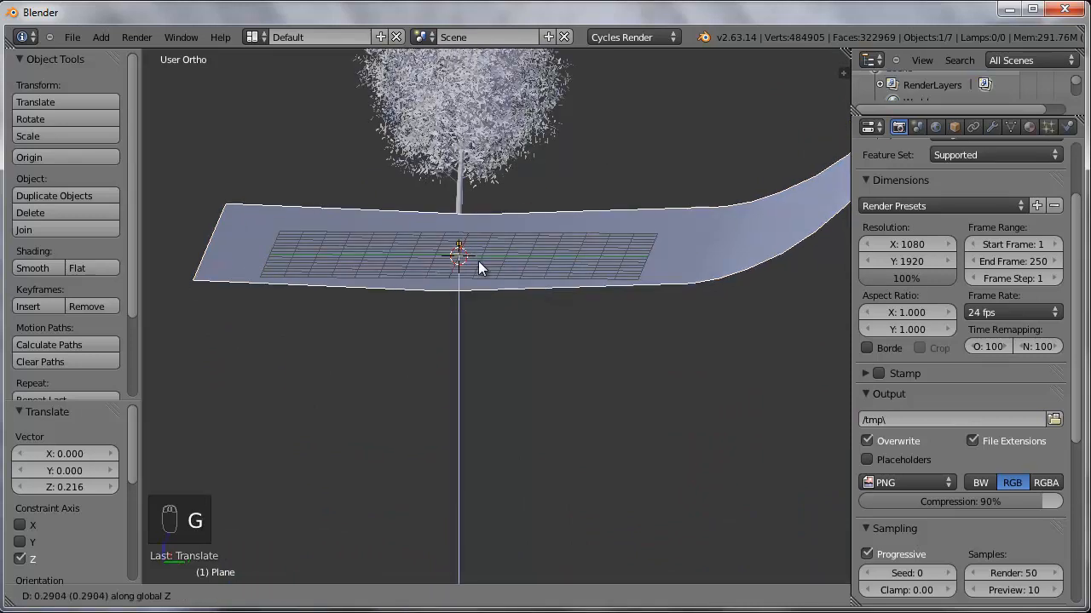
click(537, 283)
scroll(474, 258, up, 3)
scroll(408, 194, up, 1)
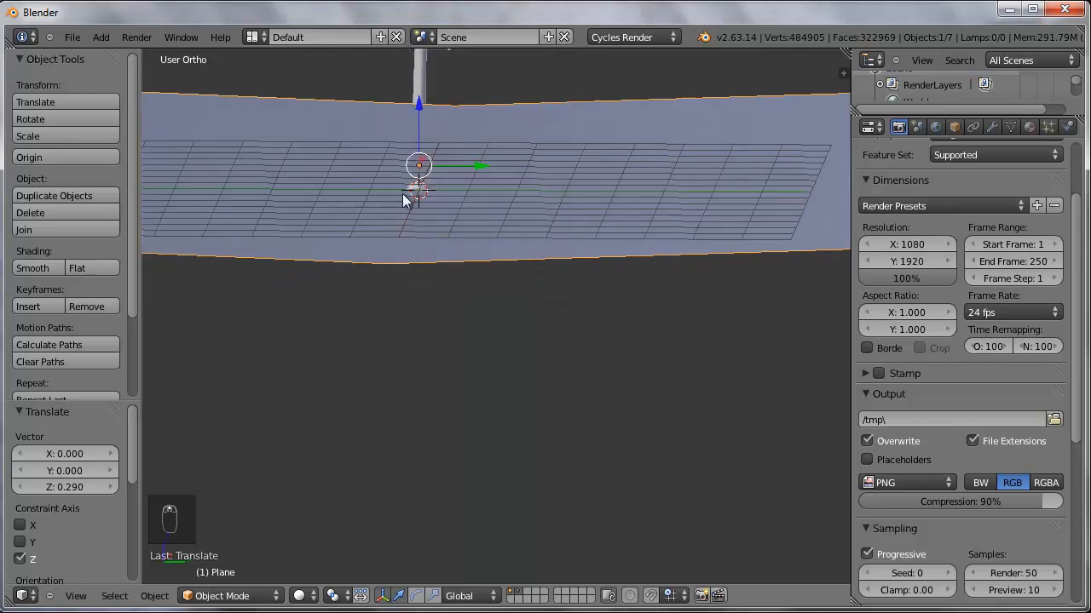
scroll(512, 258, down, 5)
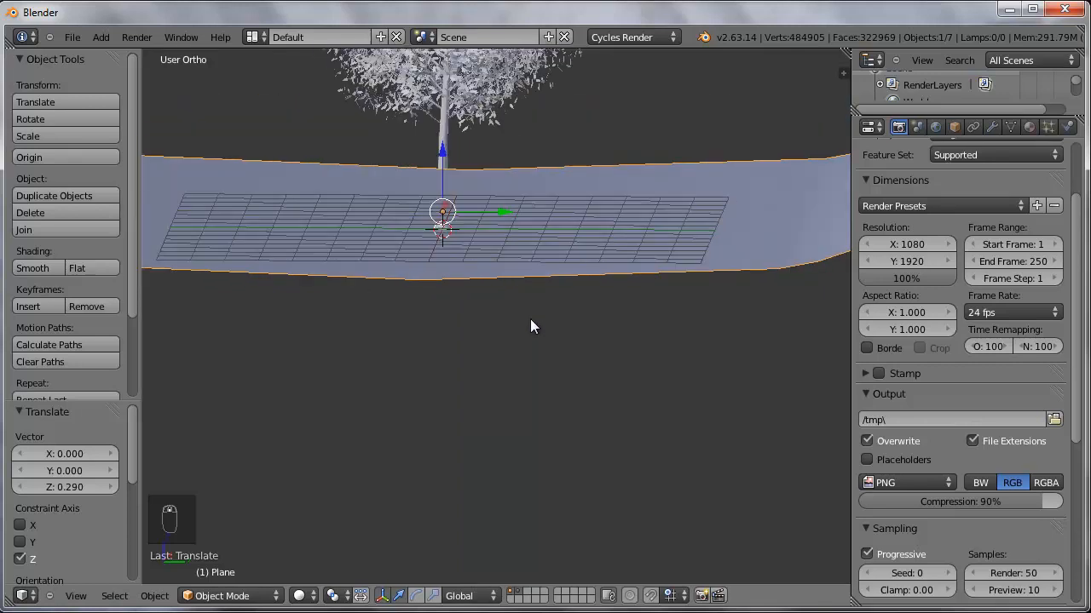
scroll(508, 368, down, 5)
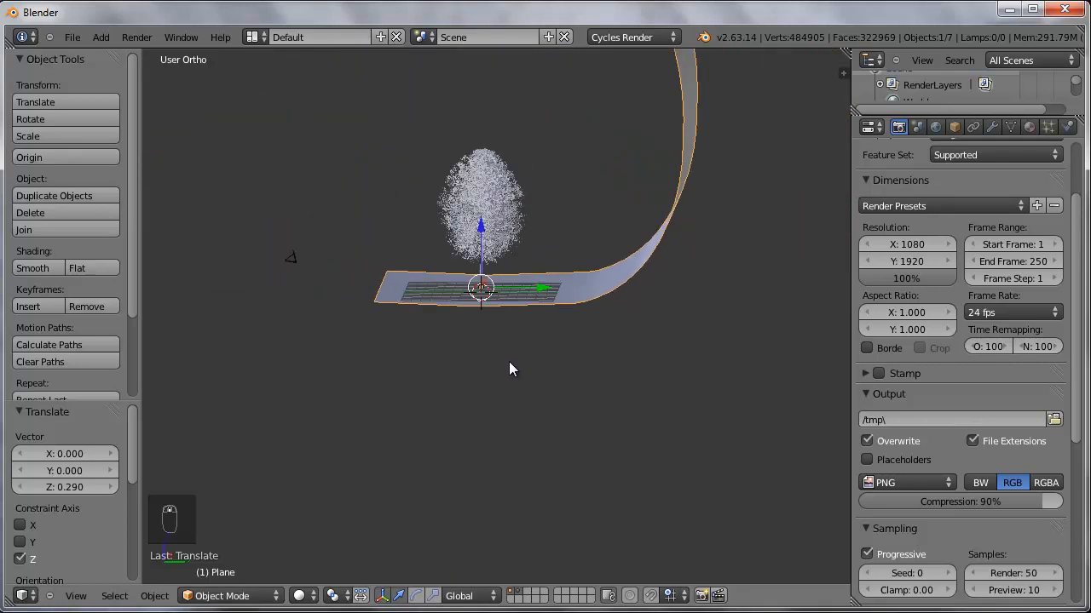
middle_drag(514, 433, 598, 468)
key(KP_0)
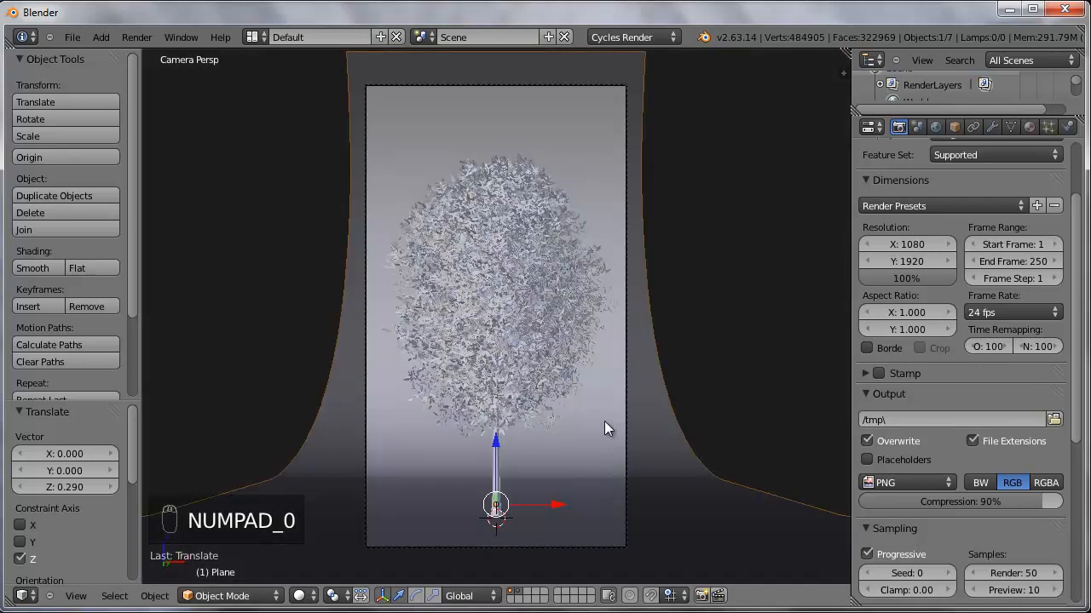
Step: Show only the layer with the backdrop and camera, hiding the tree
middle_drag(585, 391, 545, 400)
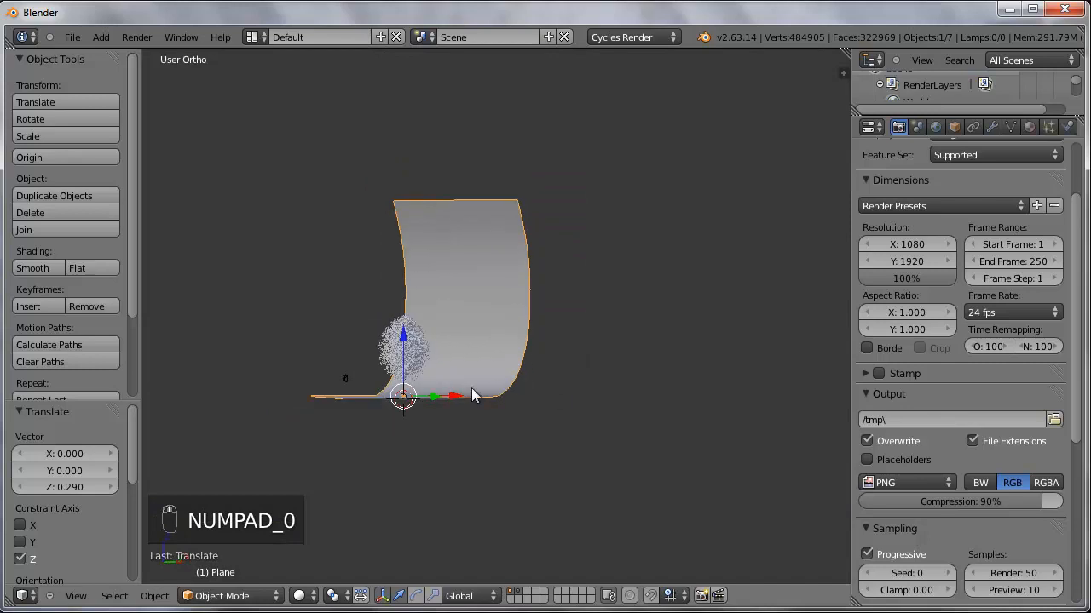
click(511, 593)
shift+middle_drag(511, 352, 525, 381)
key(shift+a)
mouse_move(514, 342)
key(g)
key(z)
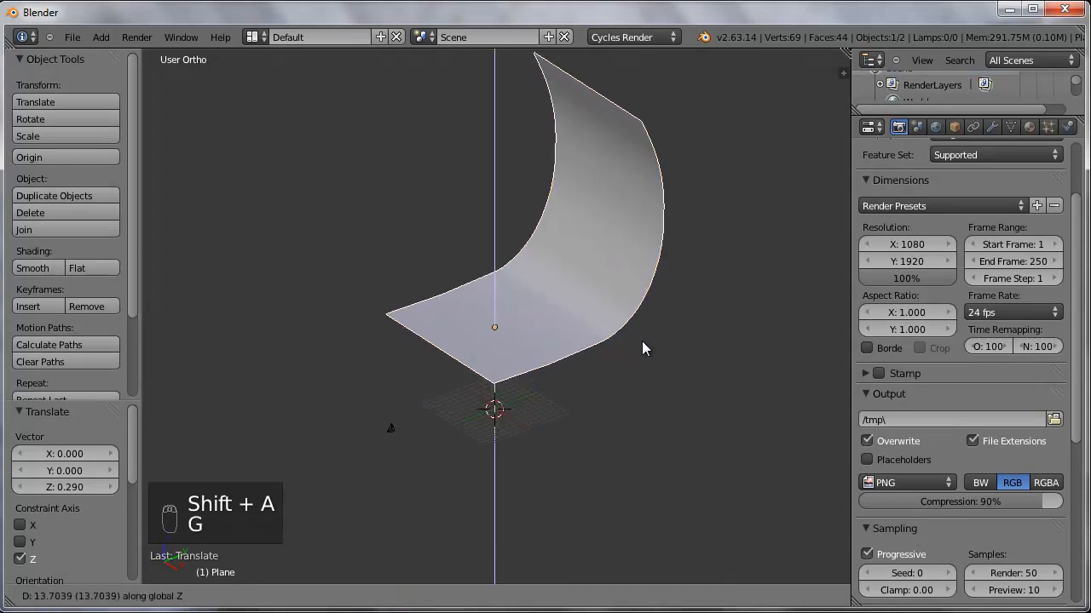
right_click(642, 357)
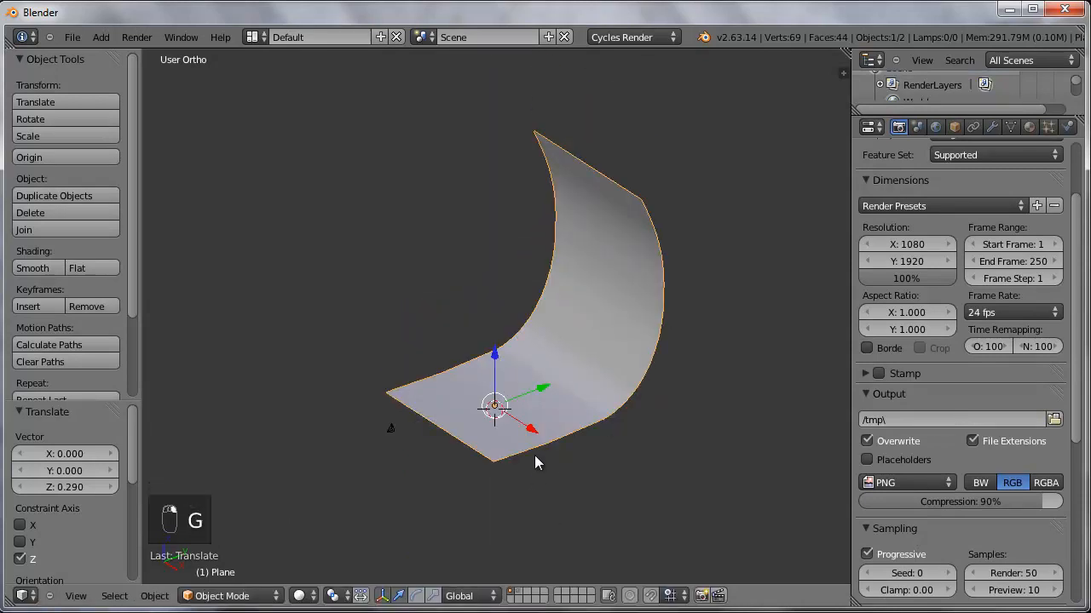
Step: Enlarge the Outliner area to list all scene objects and add a mesh plane to the scene
drag(944, 113, 944, 274)
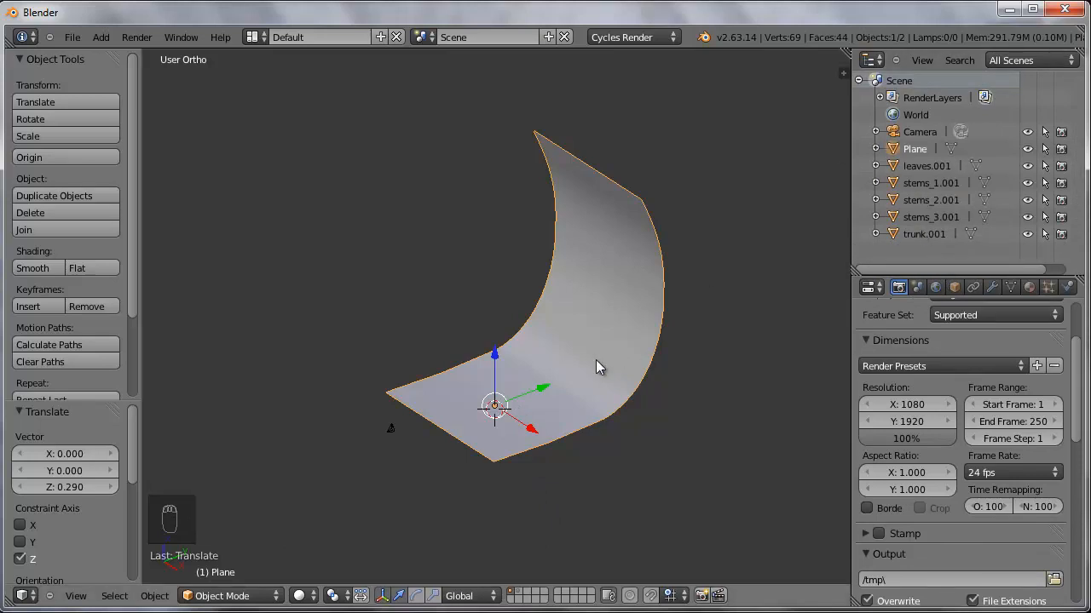
key(shift+a)
mouse_move(498, 341)
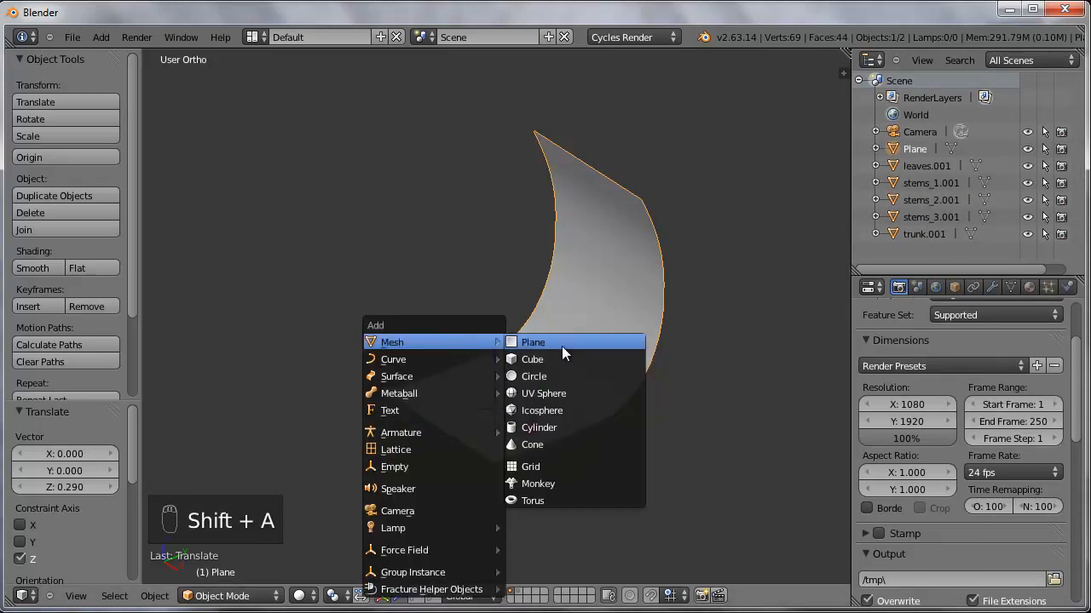
click(562, 343)
Step: Raise the new plane along Z above the backdrop's floor and scale it up by a factor of about 9.918
key(g)
key(z)
click(498, 316)
key(s)
click(734, 389)
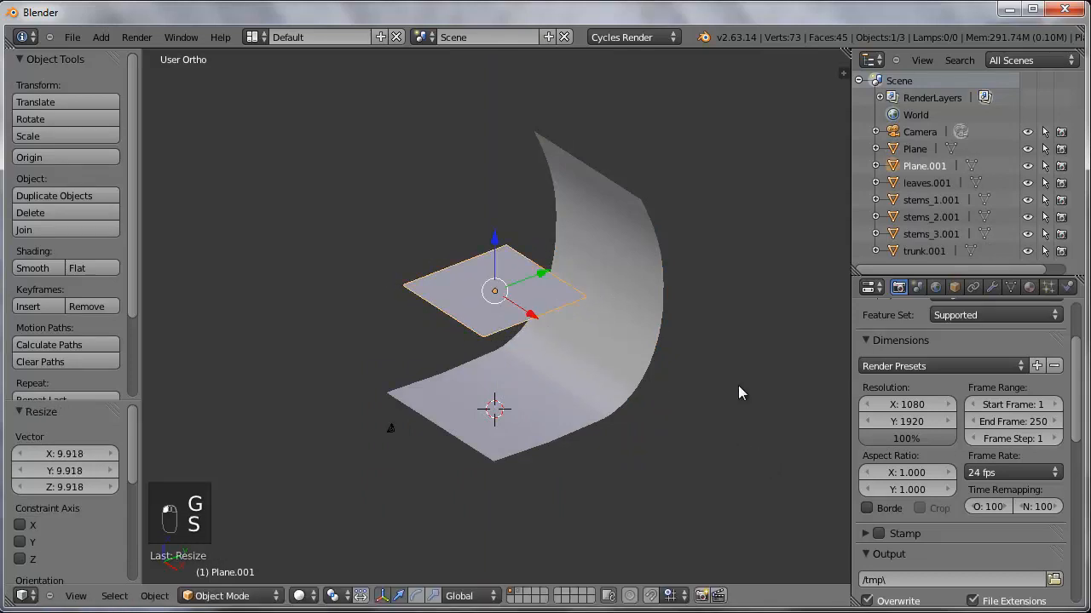
Step: Move the new plane about -19.67 along Y and rotate it about 53.6° around X to face the backdrop
key(g)
key(y)
click(630, 412)
key(r)
key(x)
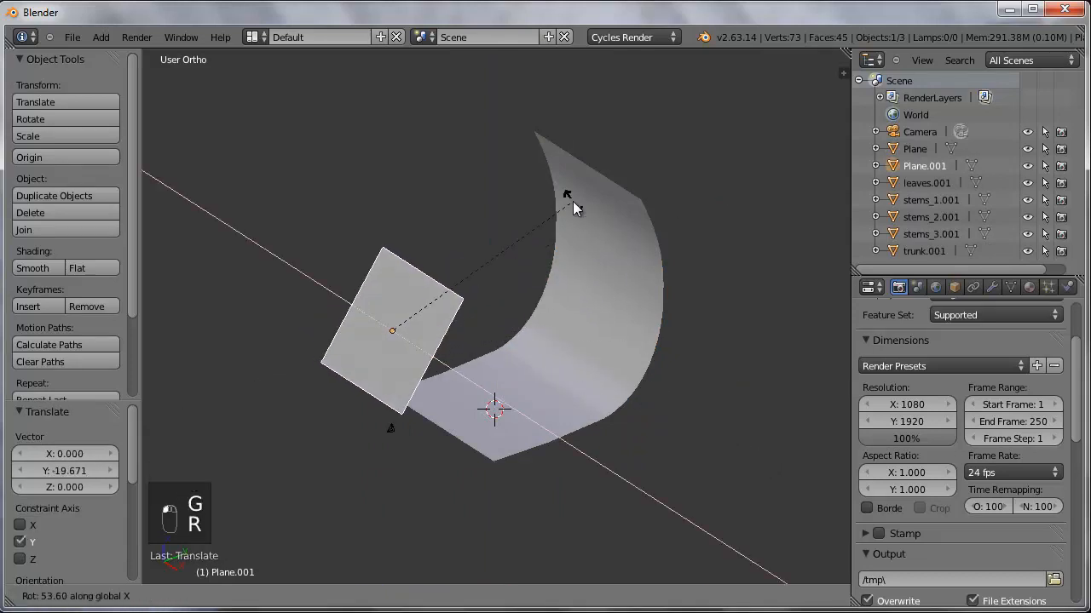
click(567, 197)
Step: Lower the tilted plane by about 2.39 along Z, keeping it above the camera
mouse_move(522, 457)
middle_down()
mouse_move(548, 483)
mouse_move(506, 473)
middle_up()
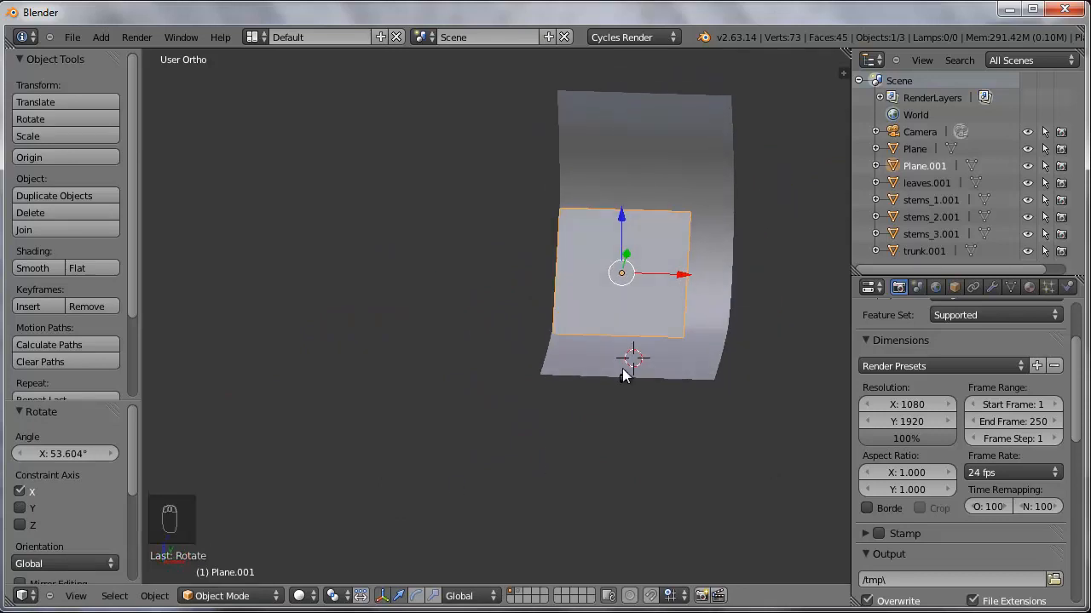
middle_drag(649, 371, 508, 369)
key(g)
key(z)
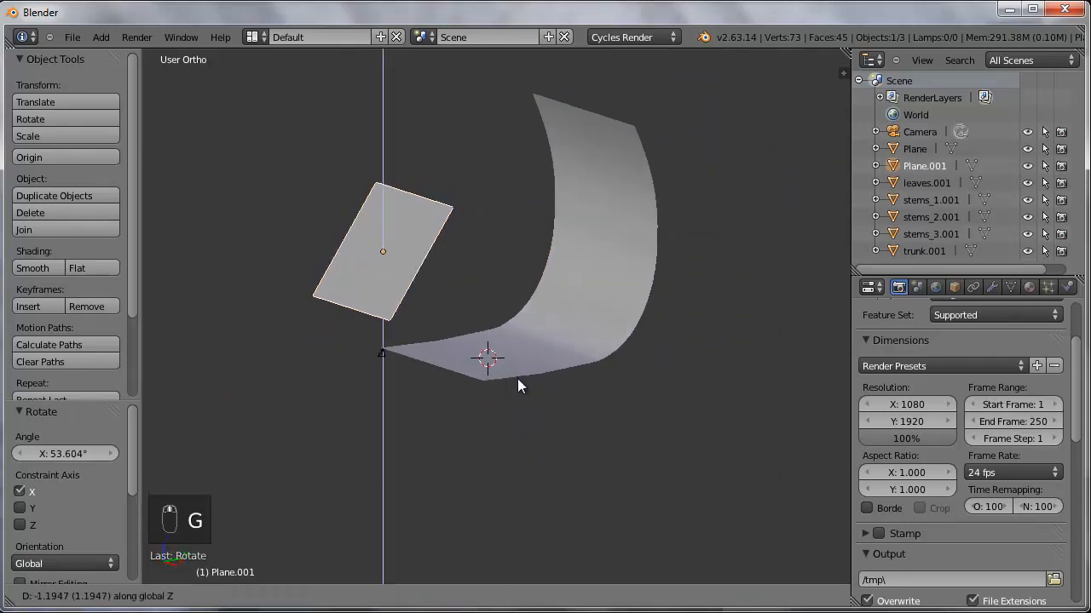
click(524, 433)
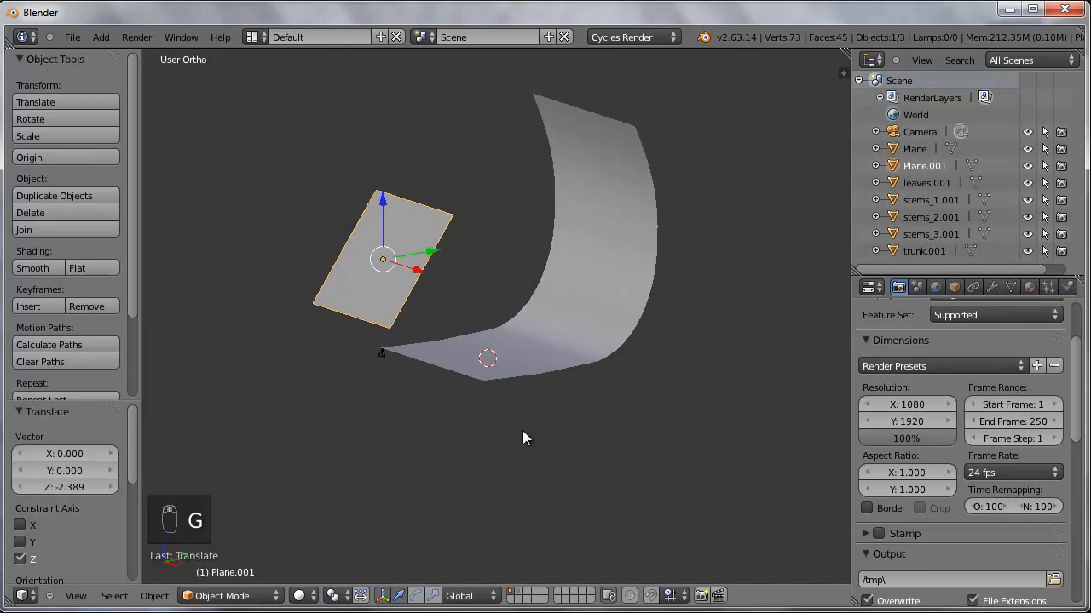
Step: Show the tree's layer alongside the backdrop and light plane, and check the framing through the camera
click(520, 596)
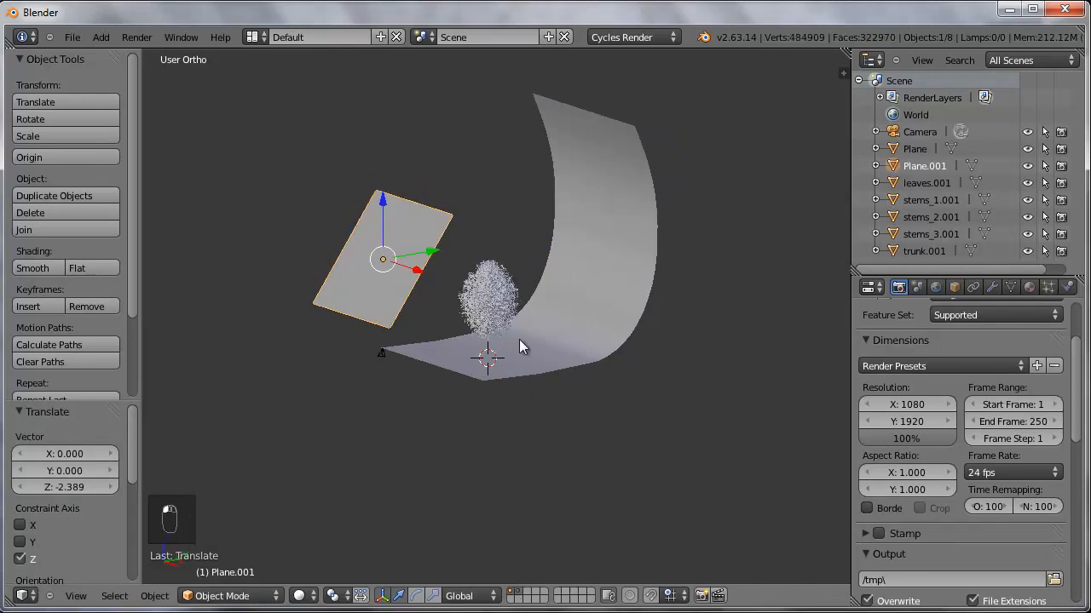
scroll(519, 339, up, 1)
scroll(519, 339, up, 1)
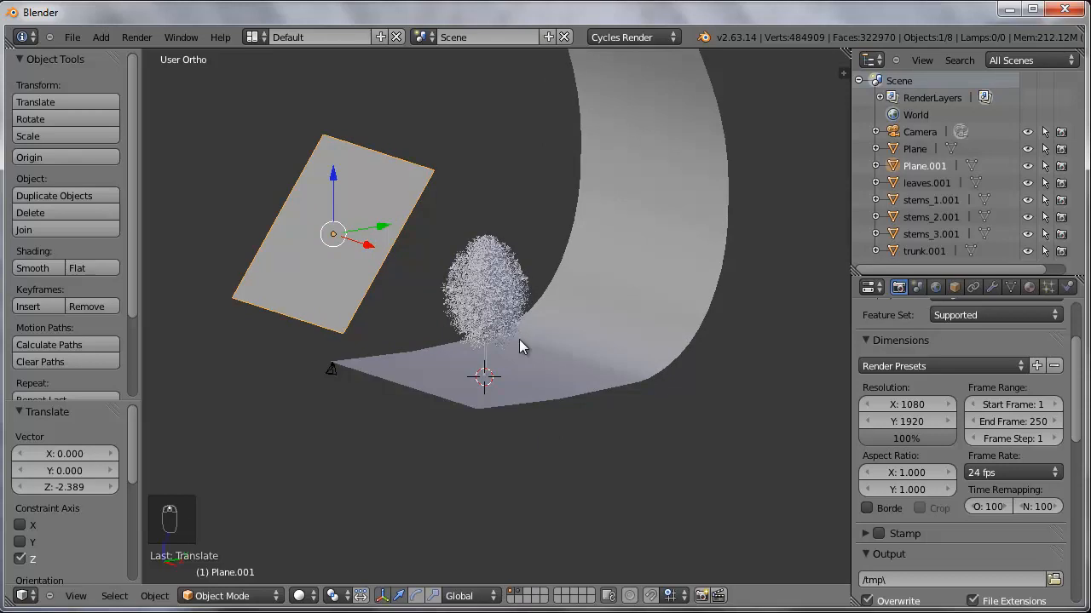
key(KP_0)
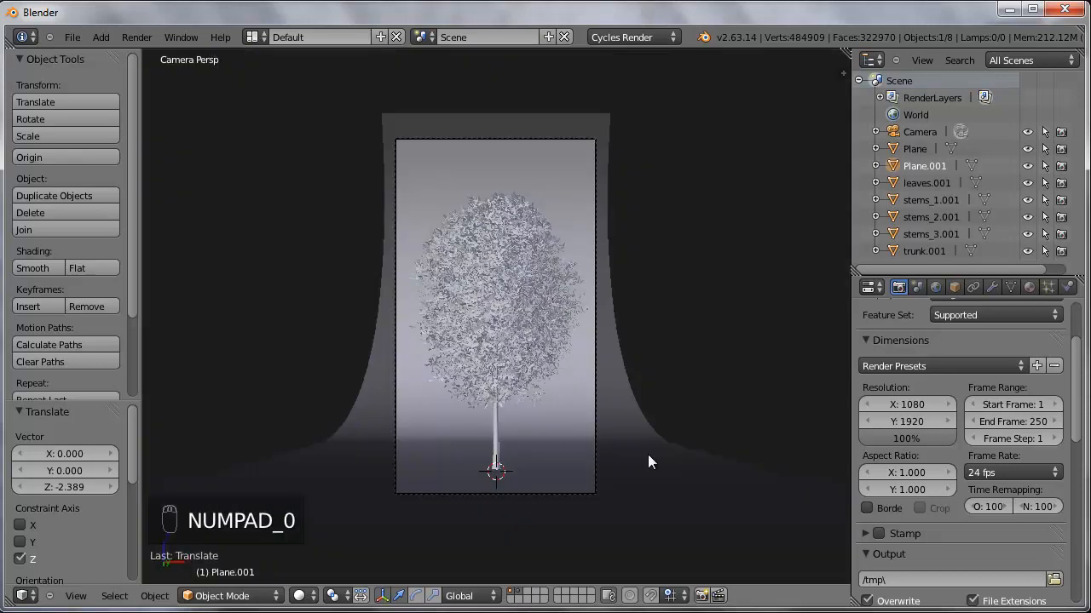
Step: Select the backdrop and give it a new material named "backdrop"
right_click(659, 453)
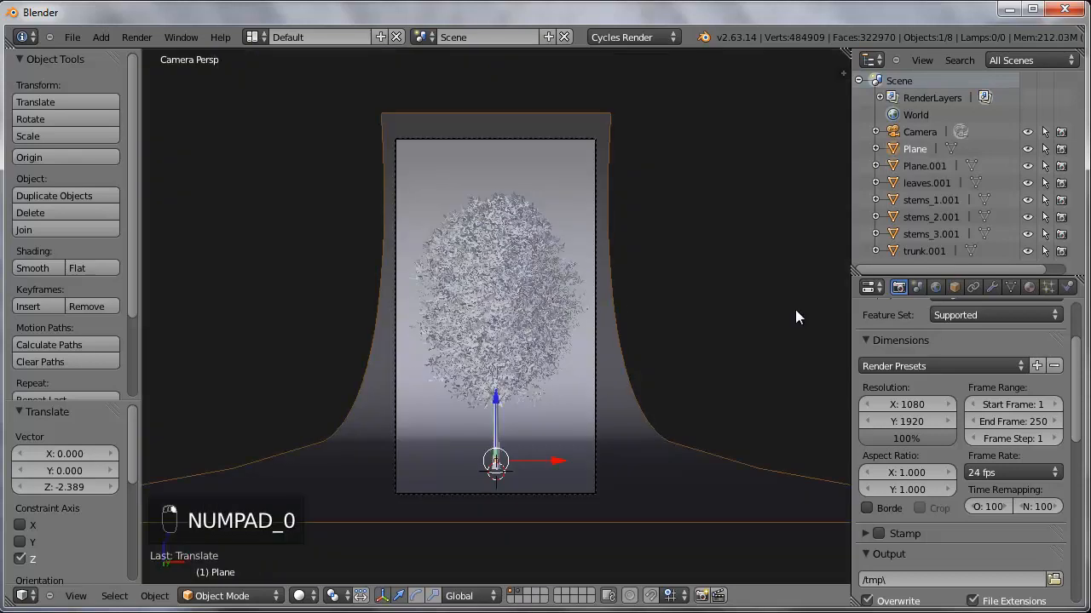
click(1029, 287)
click(949, 398)
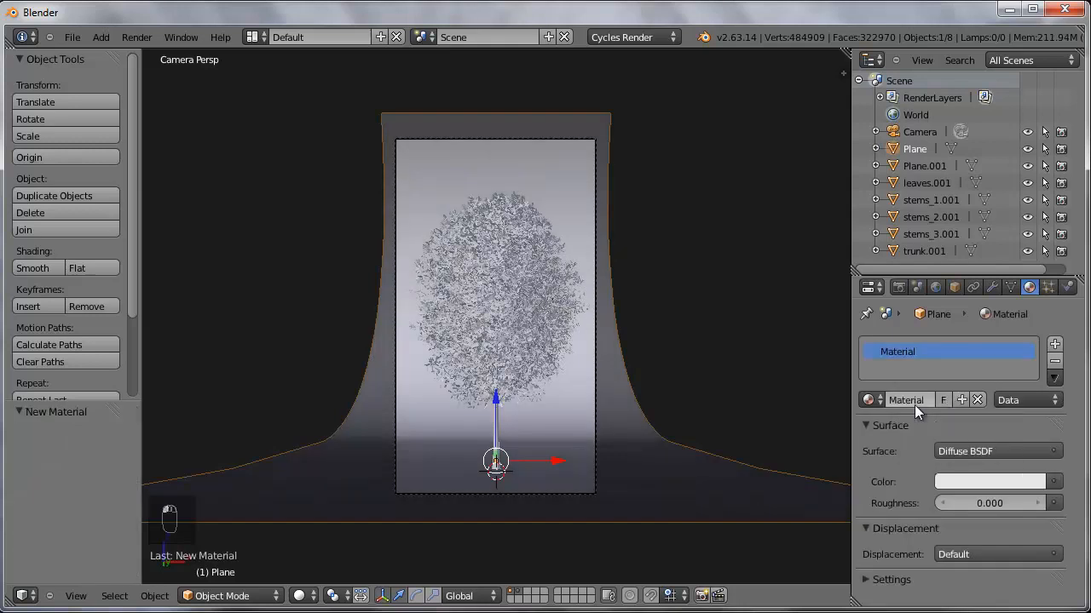
click(923, 398)
text(backdrop)
key(Return)
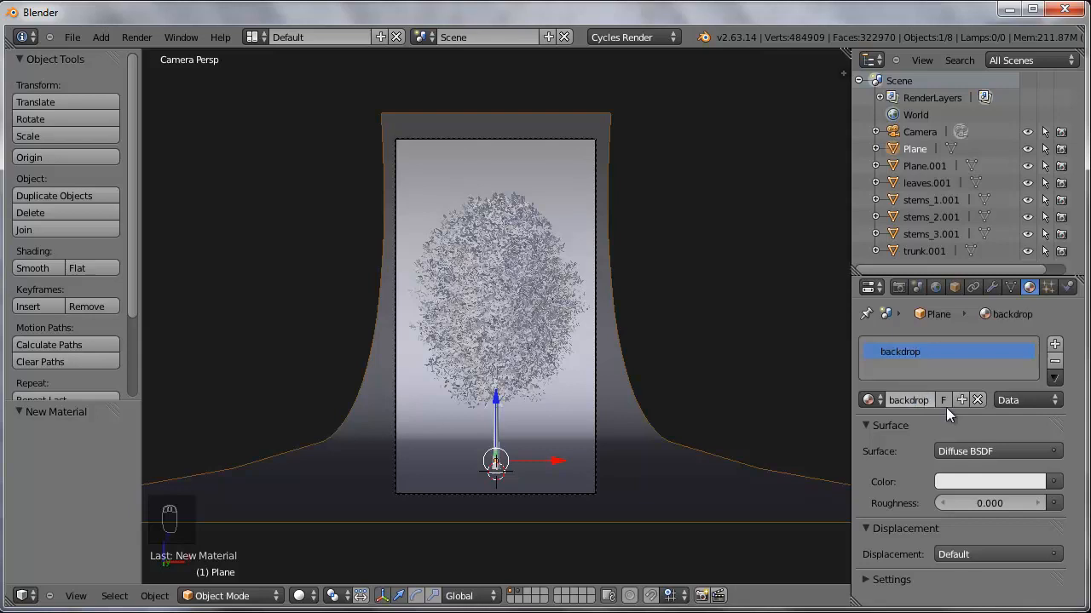
Step: Darken the backdrop material's diffuse color to a gray of about 0.227 in R, G and B
click(975, 482)
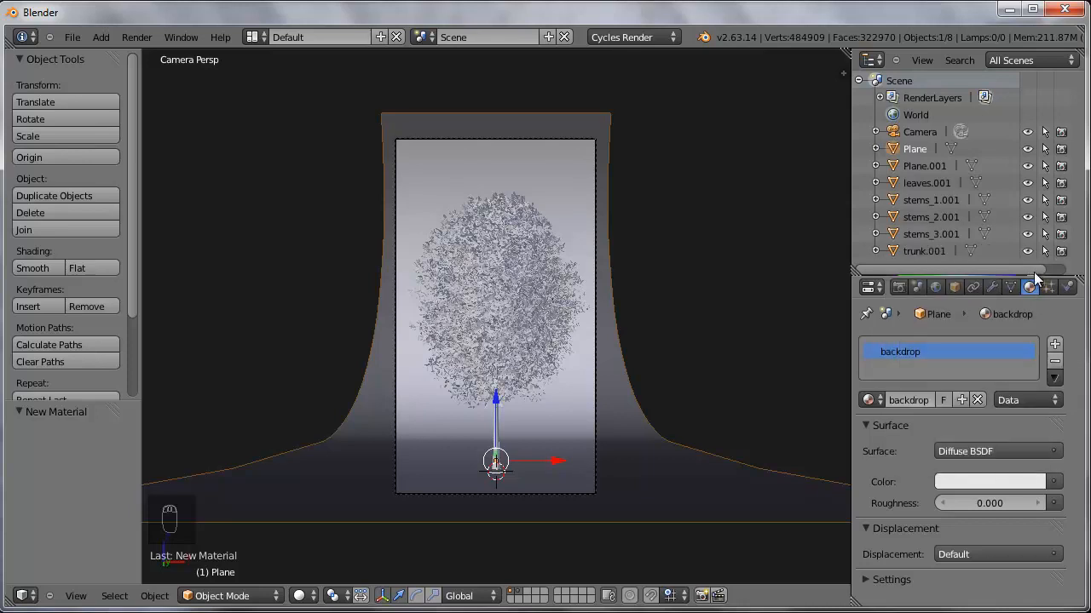
drag(1033, 276, 1036, 296)
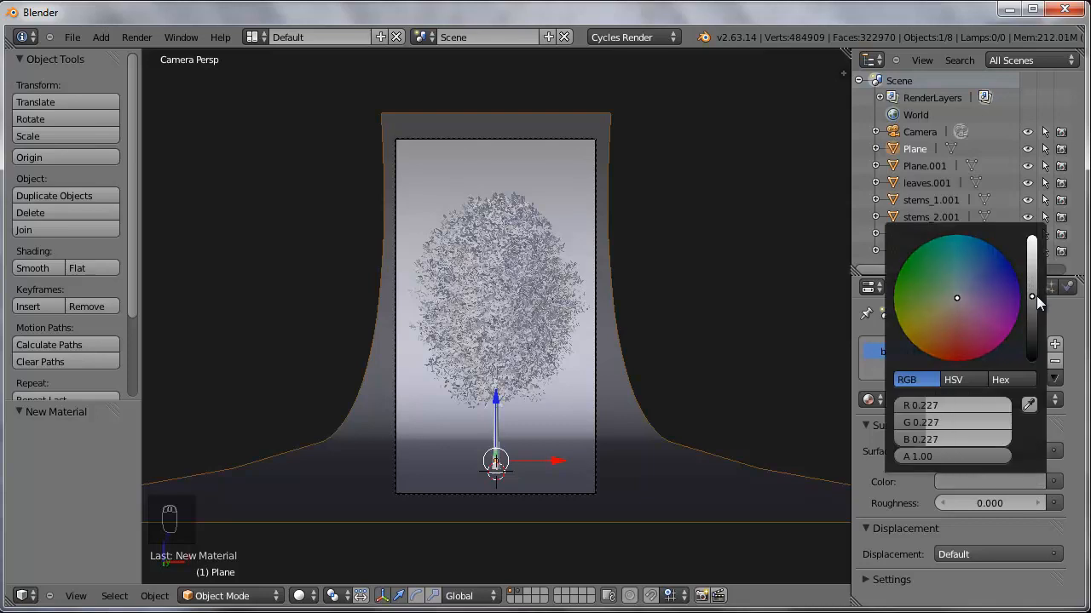
click(982, 482)
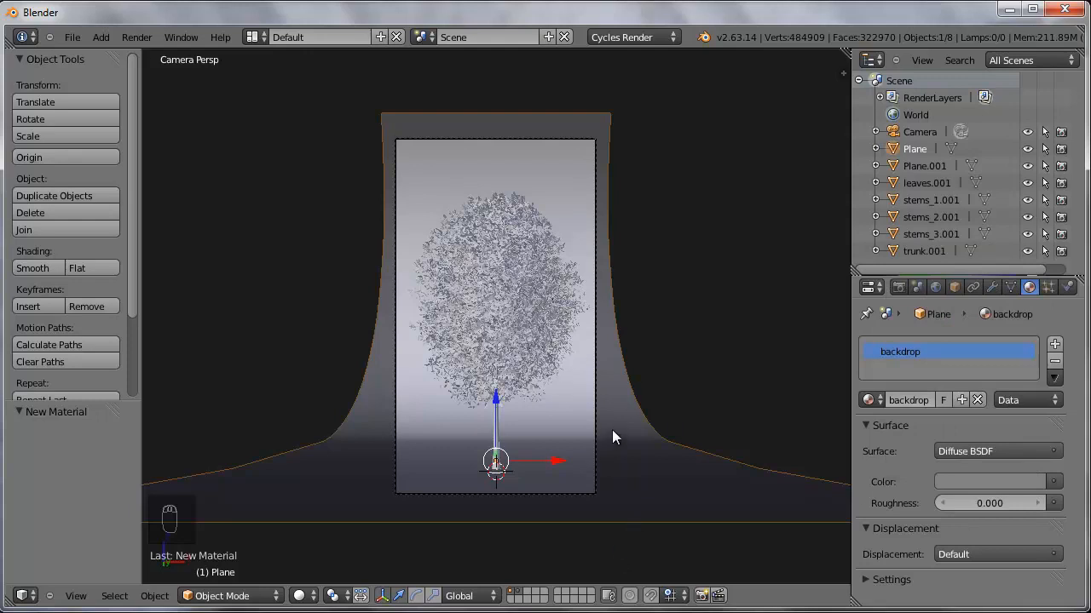
scroll(612, 431, down, 3)
scroll(623, 368, up, 1)
scroll(623, 368, up, 1)
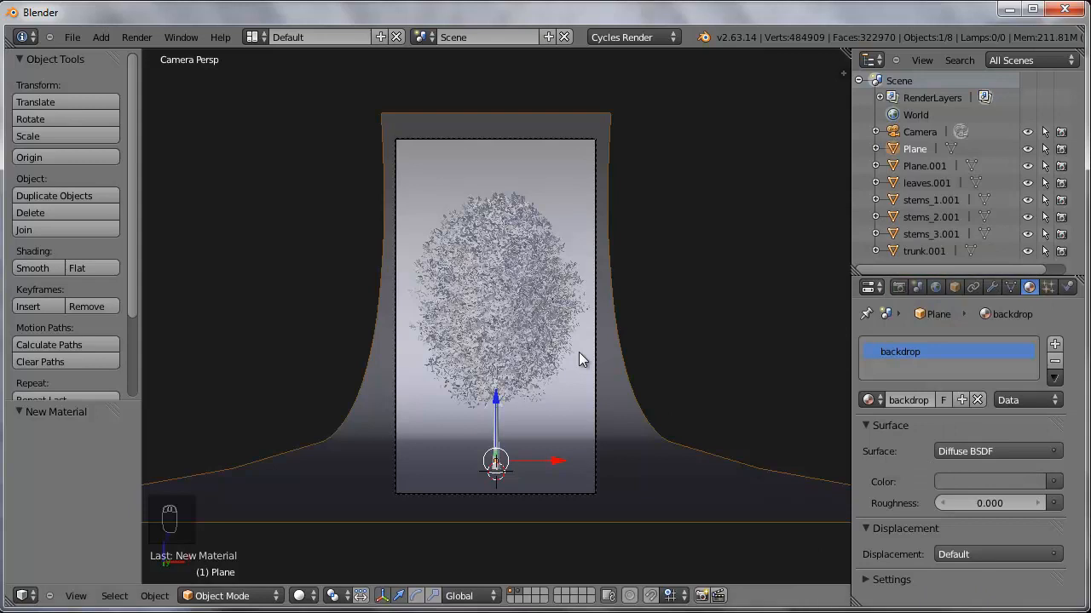
Step: Select the tilted plane above the camera and give it a new material named "light"
scroll(579, 352, down, 5)
right_click(555, 67)
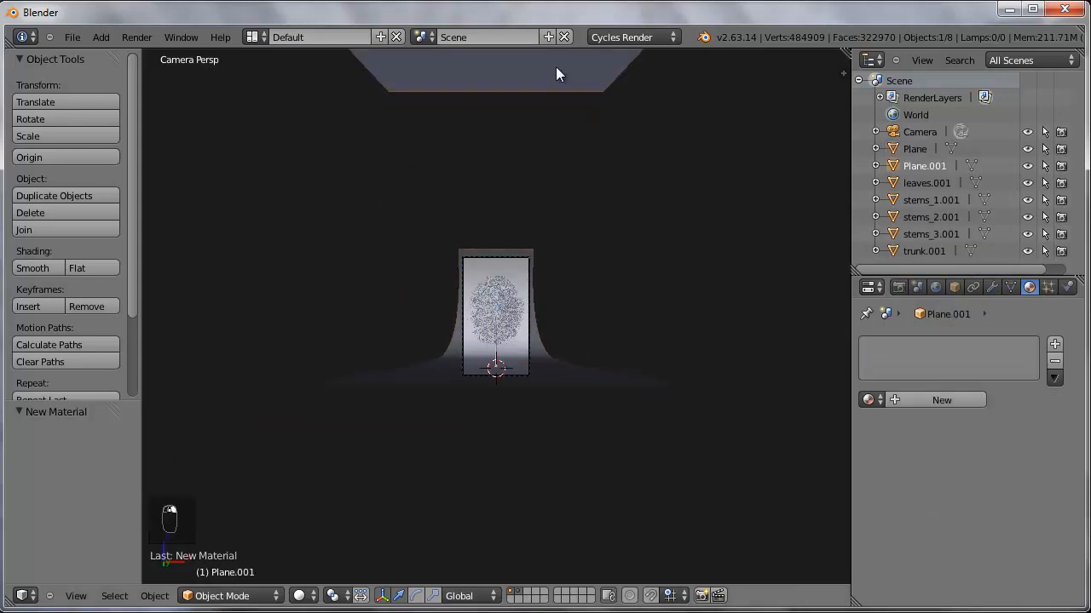
click(927, 400)
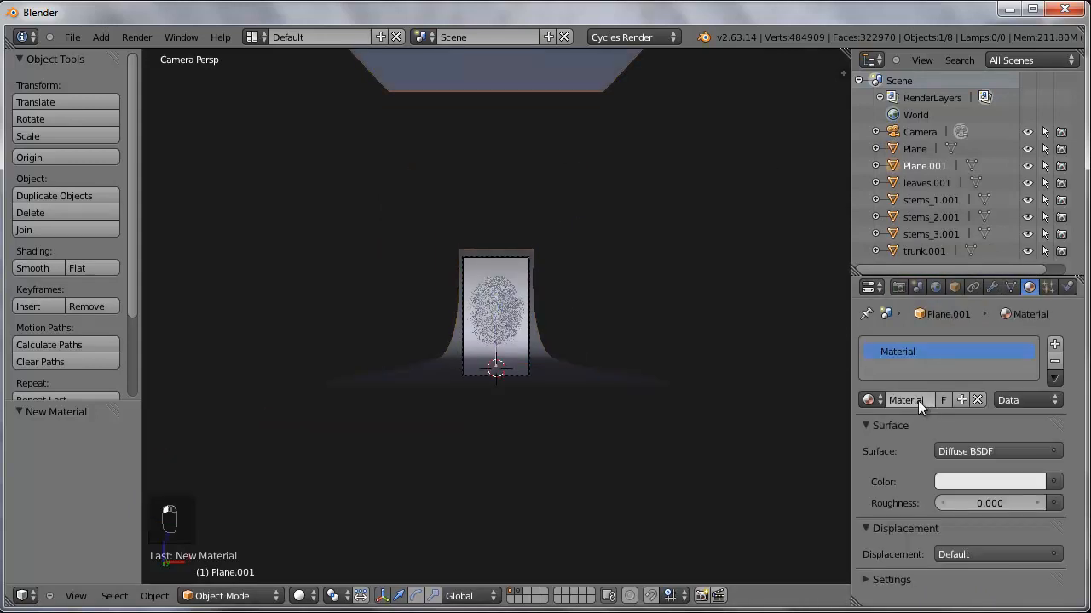
click(916, 400)
text(light)
key(Return)
Step: Change the light material's surface shader to Emission
click(979, 445)
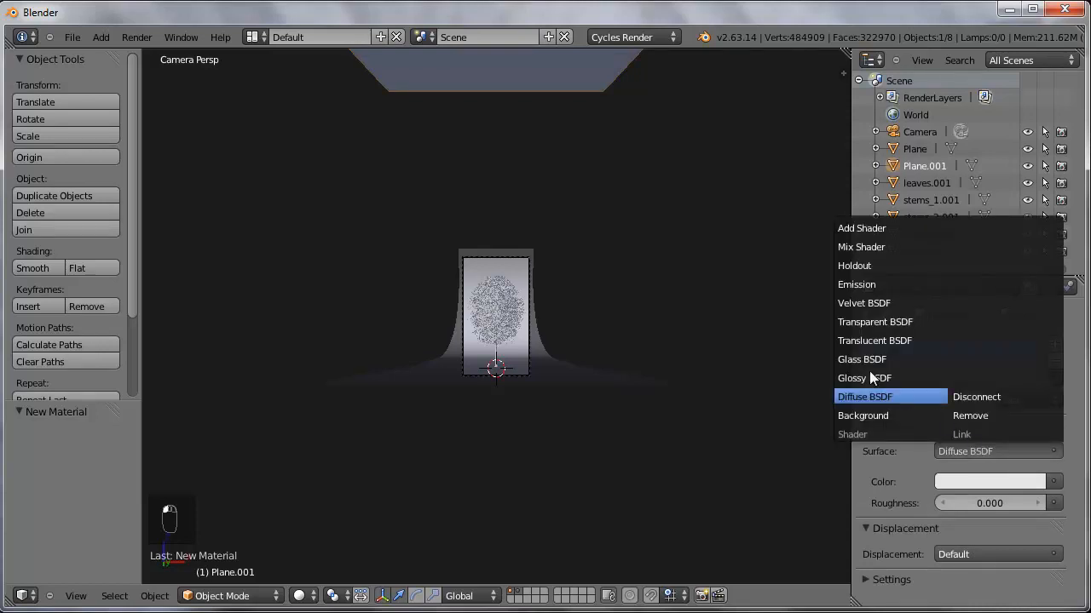
click(858, 284)
scroll(624, 397, up, 4)
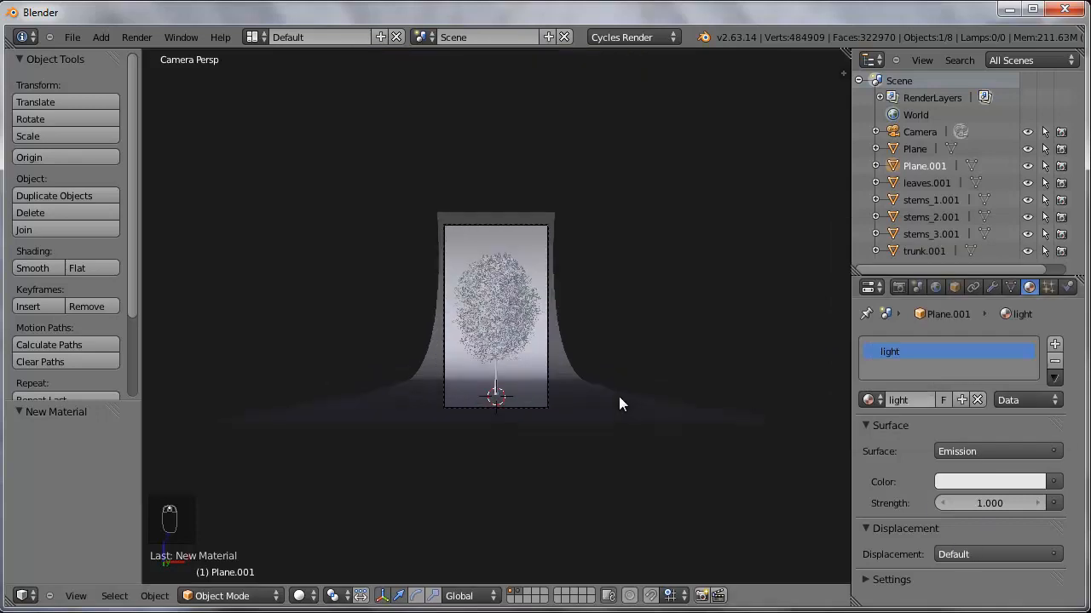
Step: Show only the layer holding the tree and remove the existing material slot from the trunk
scroll(539, 467, up, 2)
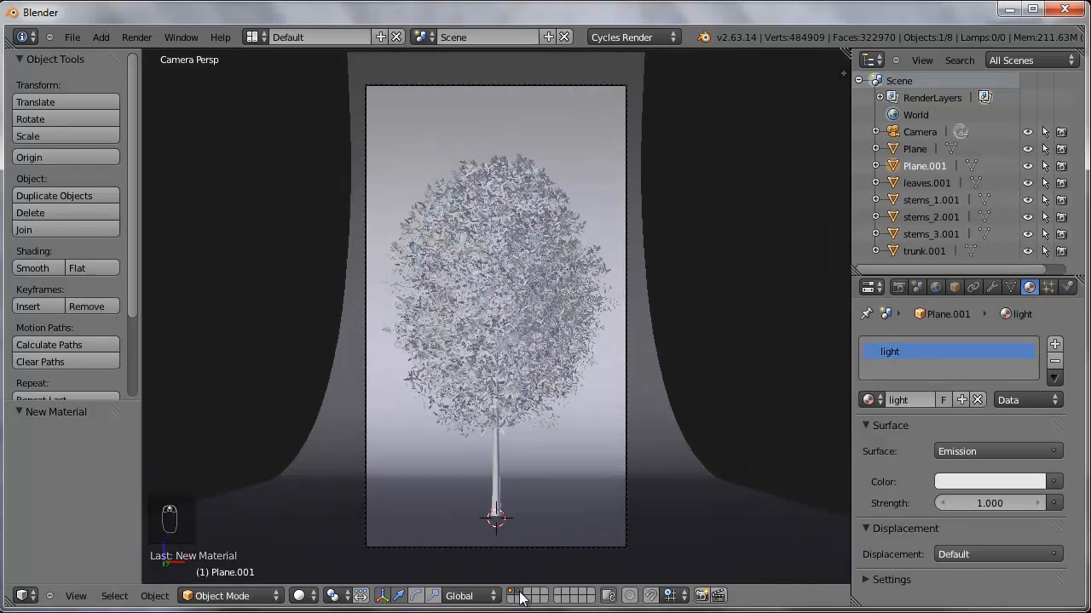
click(519, 593)
right_click(495, 476)
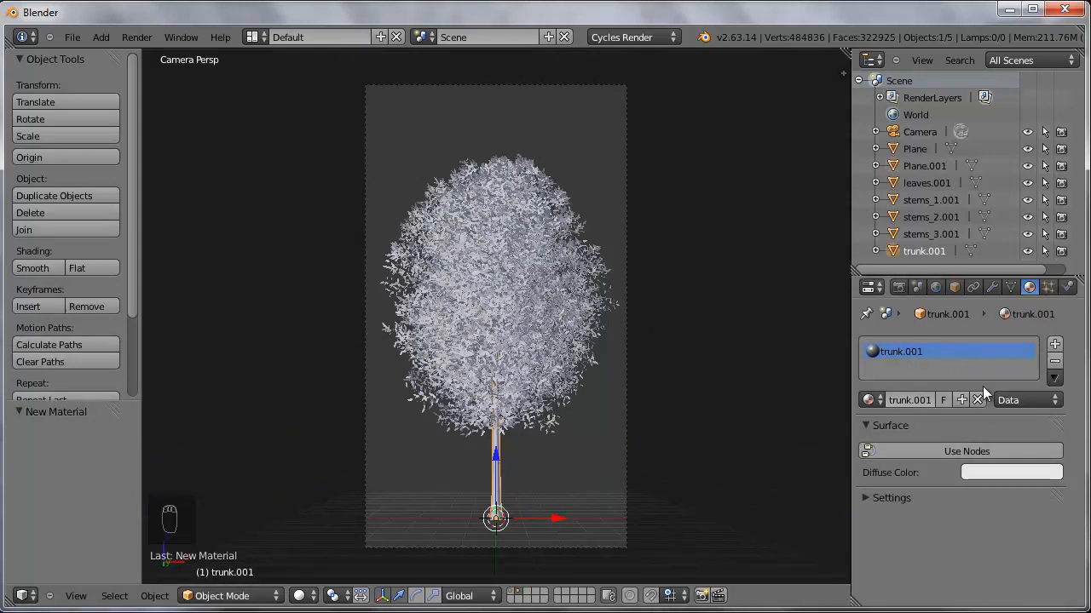
click(1054, 362)
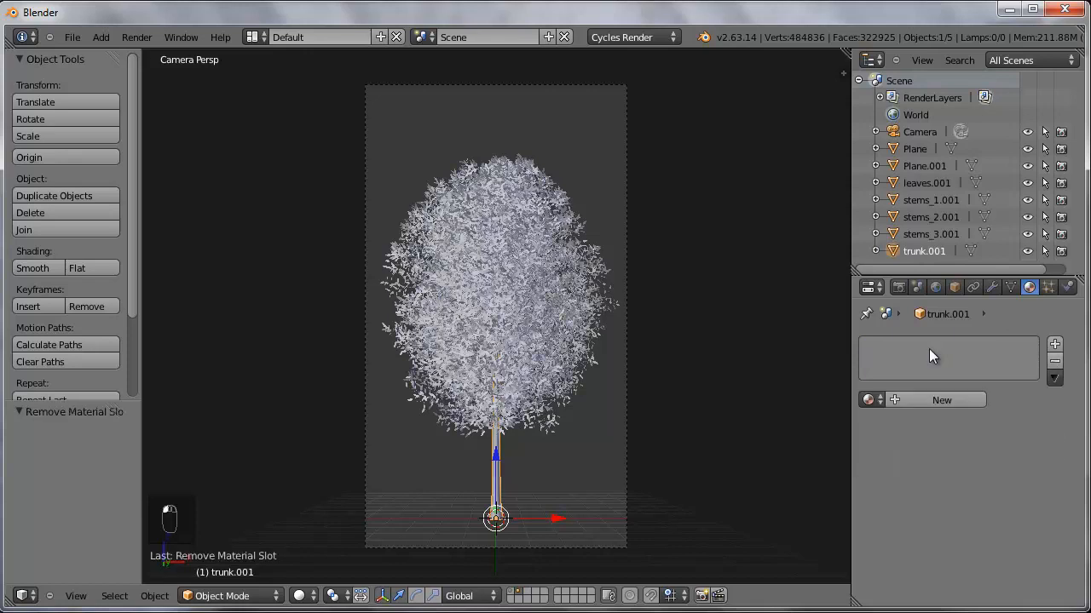
Step: Give the trunk a new material named "clay"
click(922, 398)
double_click(914, 402)
text(clay)
key(Return)
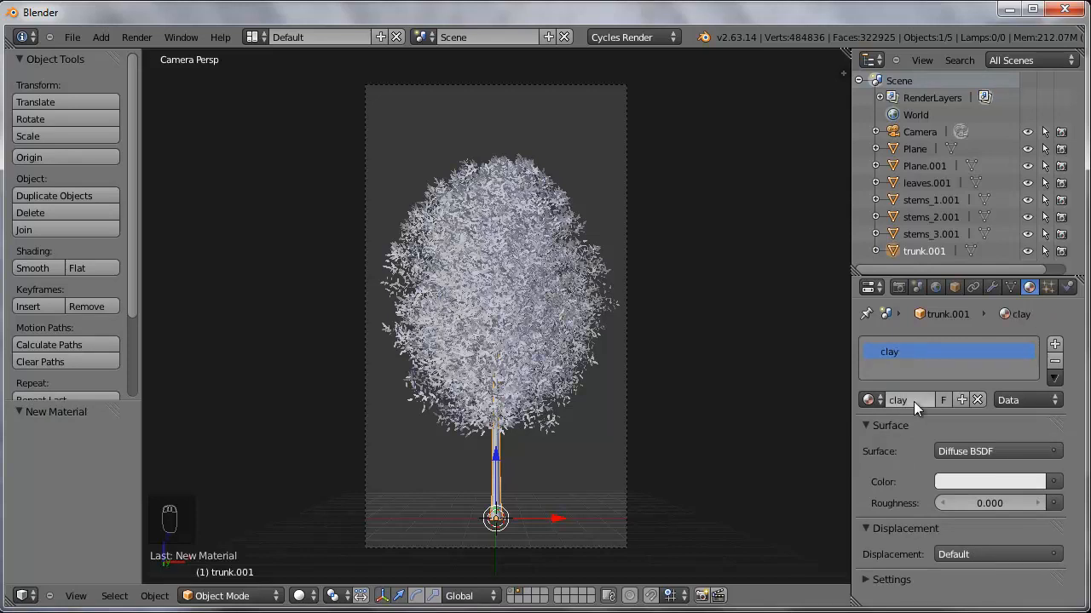
Step: Keep the clay material's Diffuse BSDF surface and darken its color slightly to a light gray
click(988, 452)
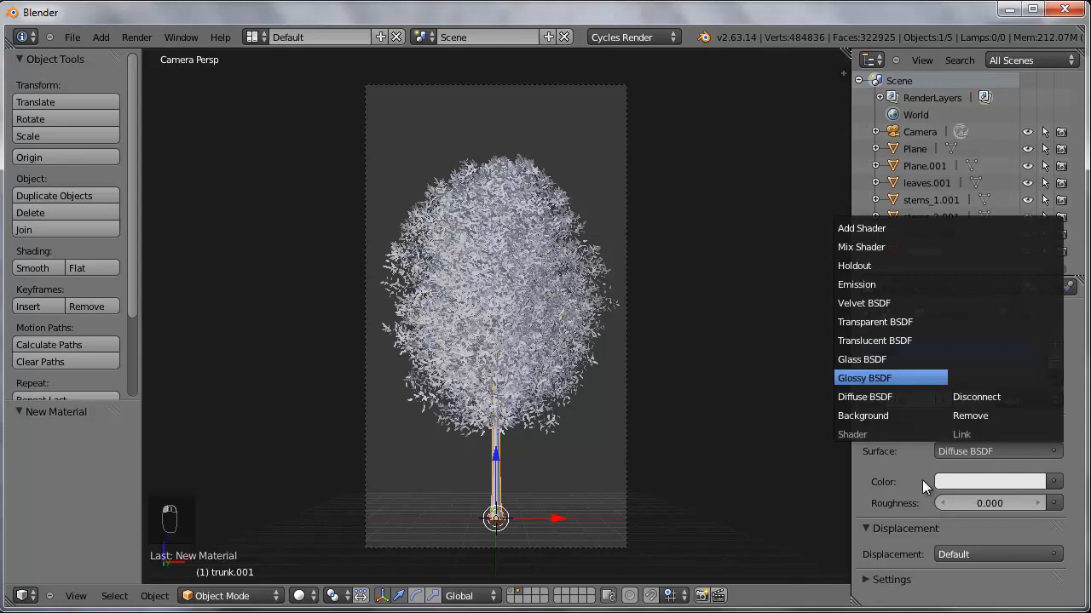
click(982, 480)
key(Escape)
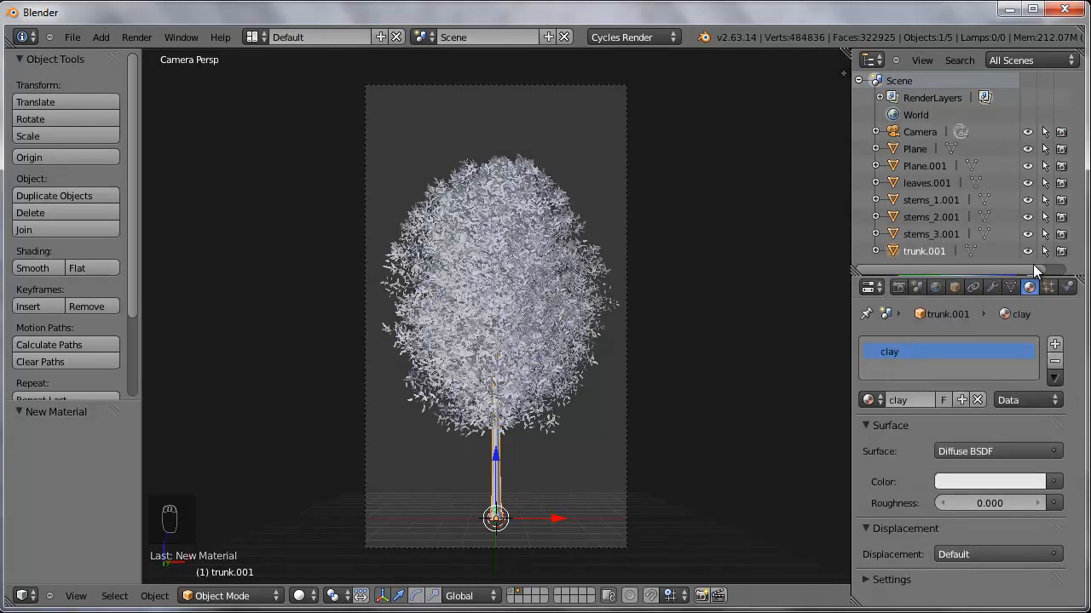
drag(1034, 271, 1034, 267)
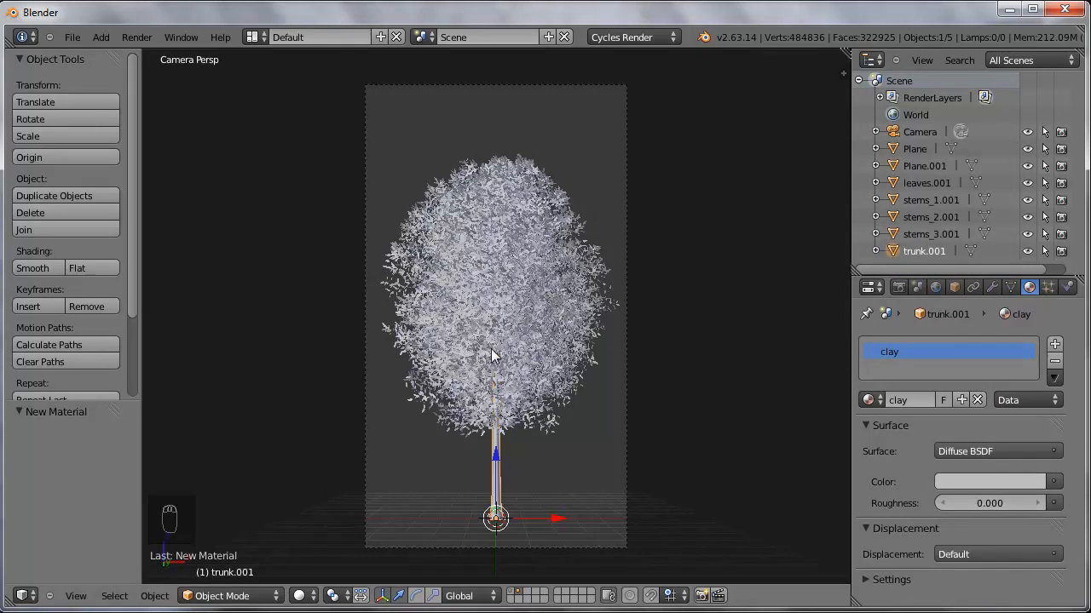
Step: Link the trunk's clay material to all the other tree parts and check it on the leaves
key(a)
key(a)
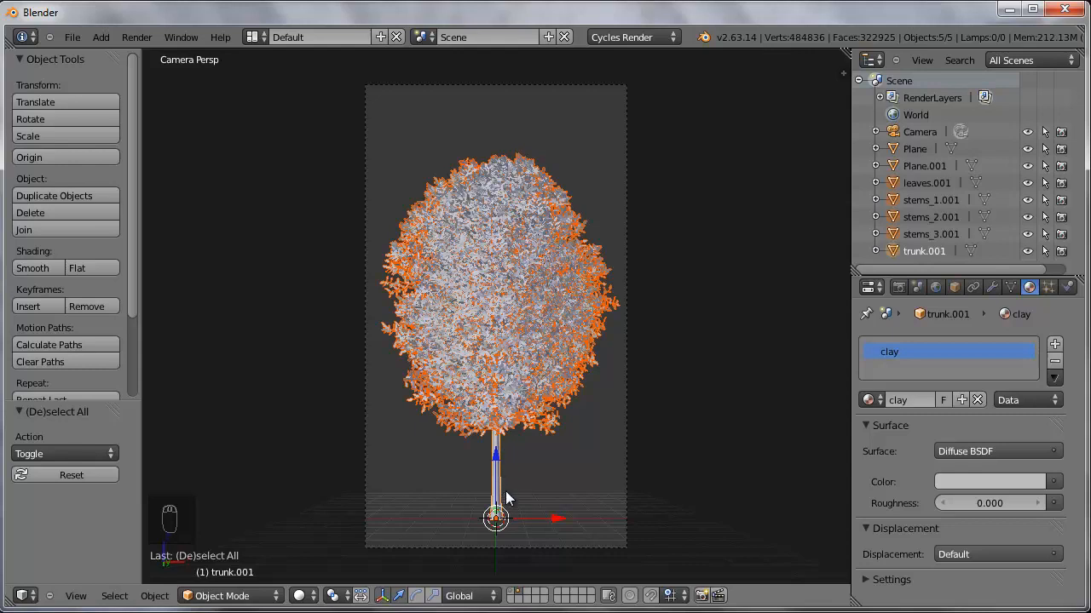
key(ctrl+l)
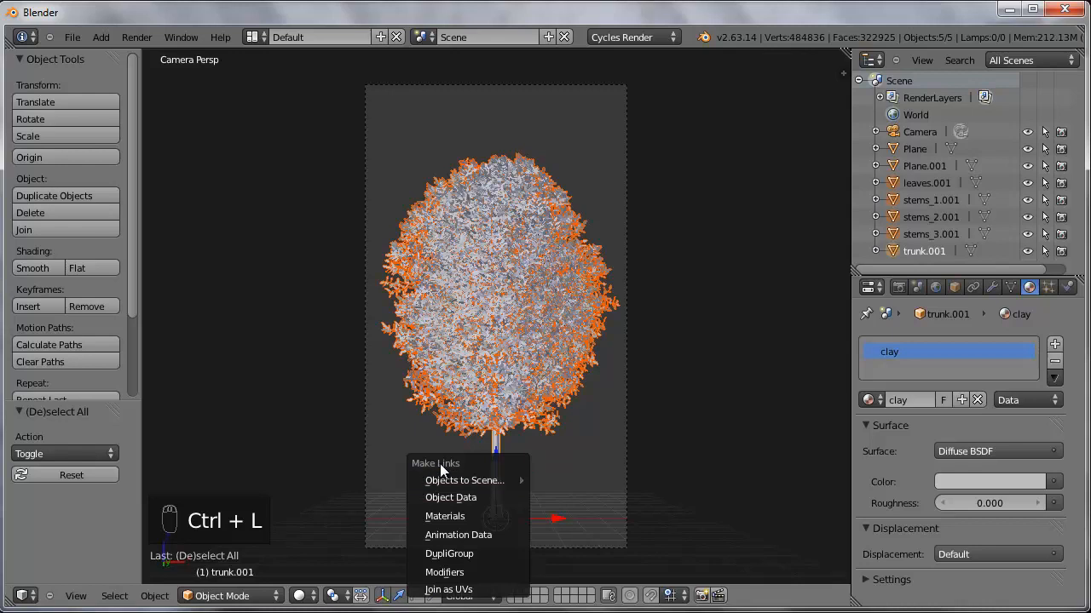
click(440, 514)
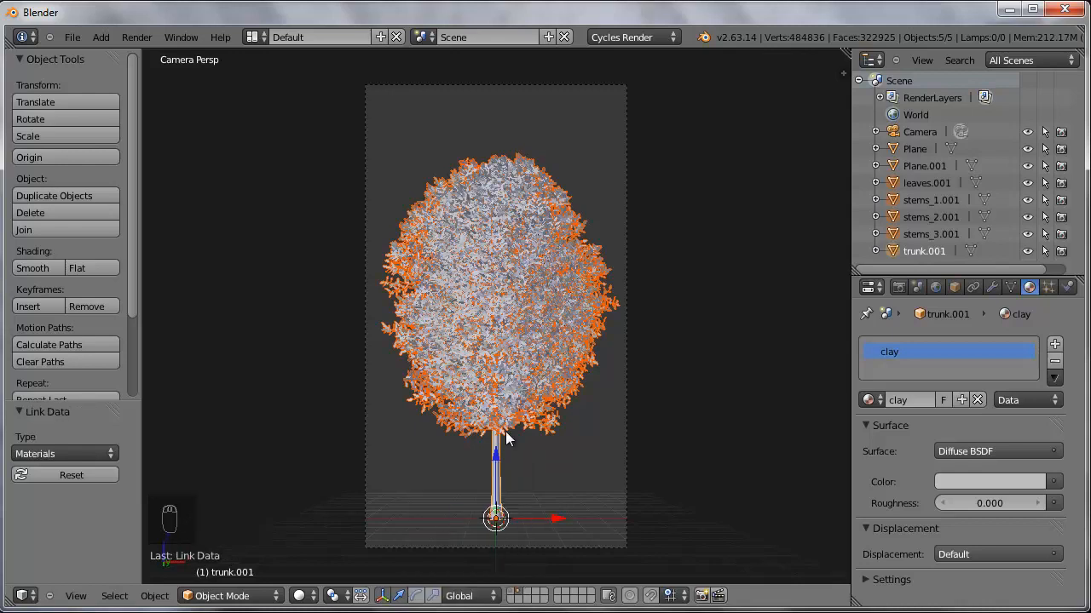
right_click(579, 323)
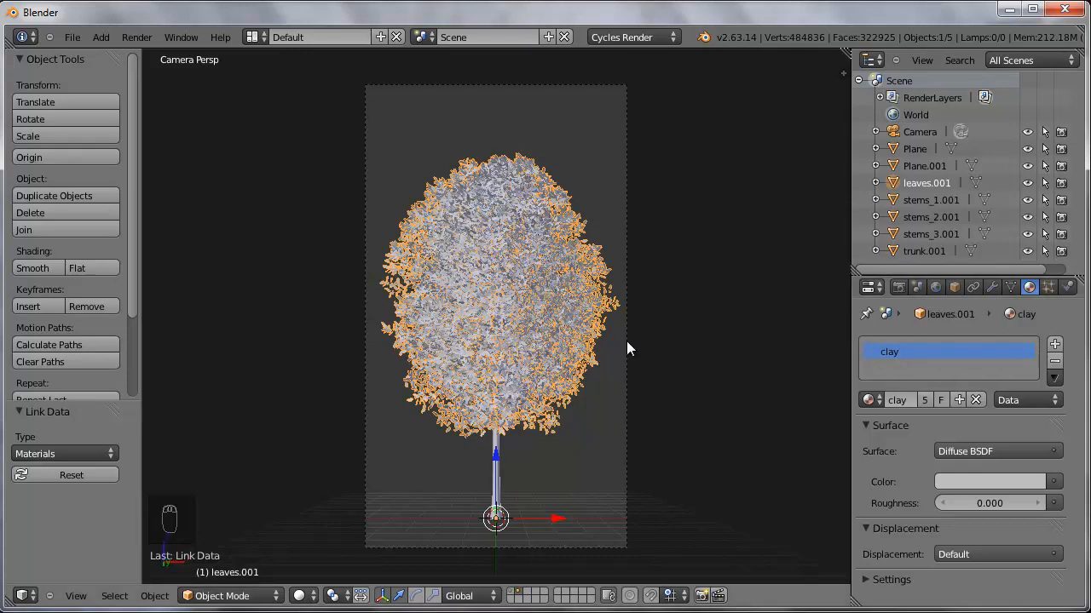
Step: Show the layer with the backdrop and light plane together with the tree, select the backdrop, and render the camera view
shift+click(510, 592)
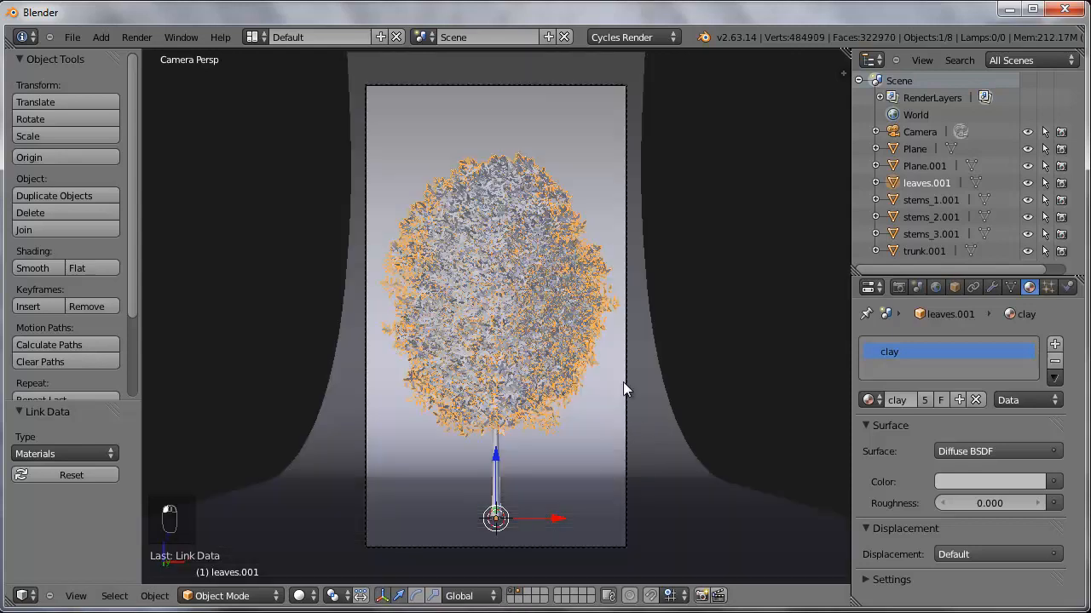
key(a)
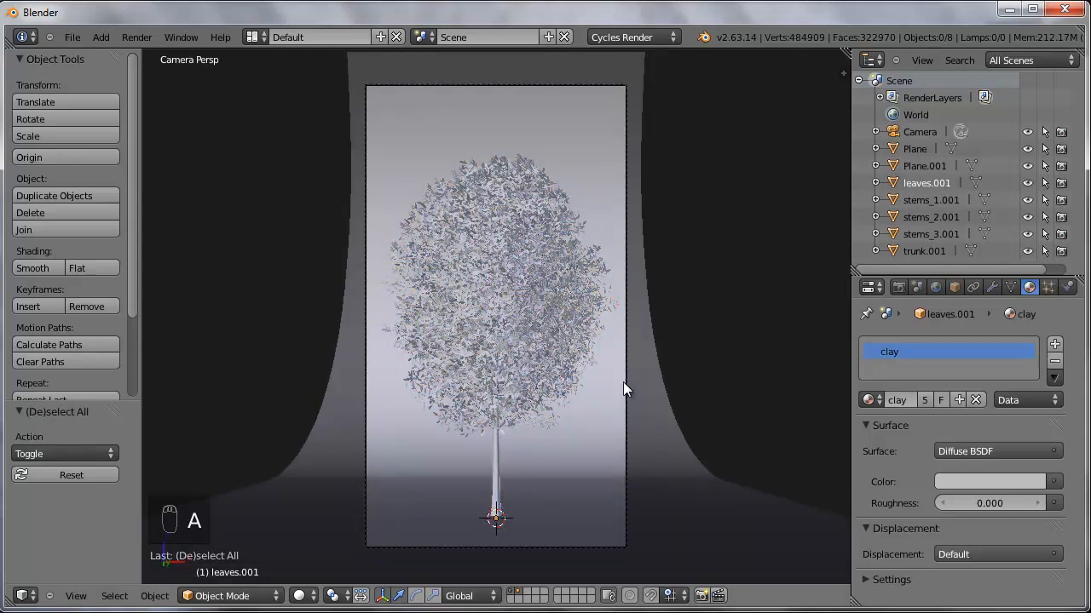
scroll(623, 382, down, 3)
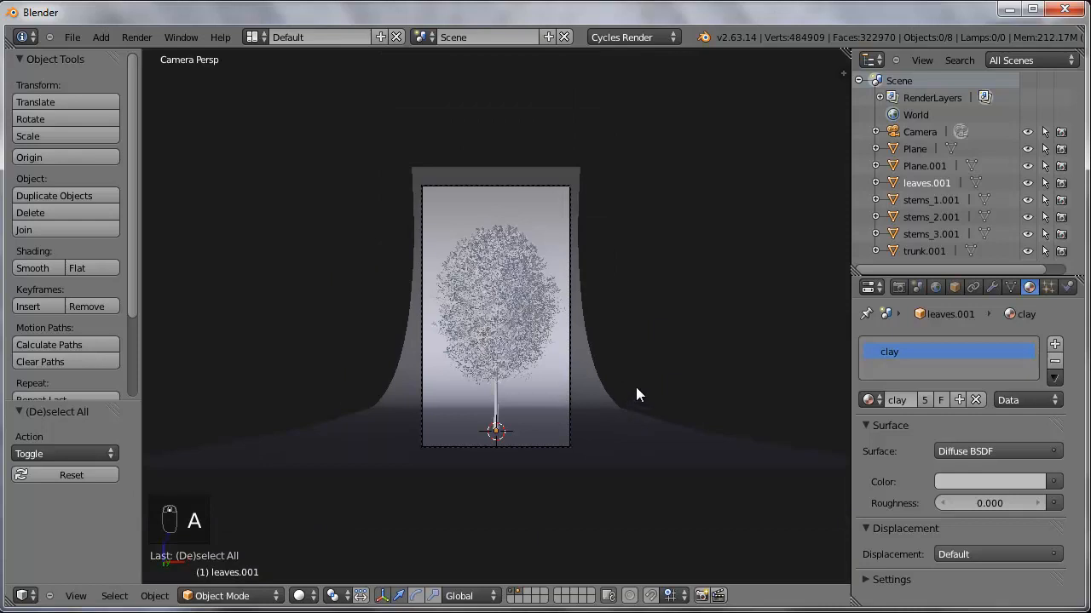
shift+middle_drag(629, 393, 643, 380)
scroll(557, 379, up, 2)
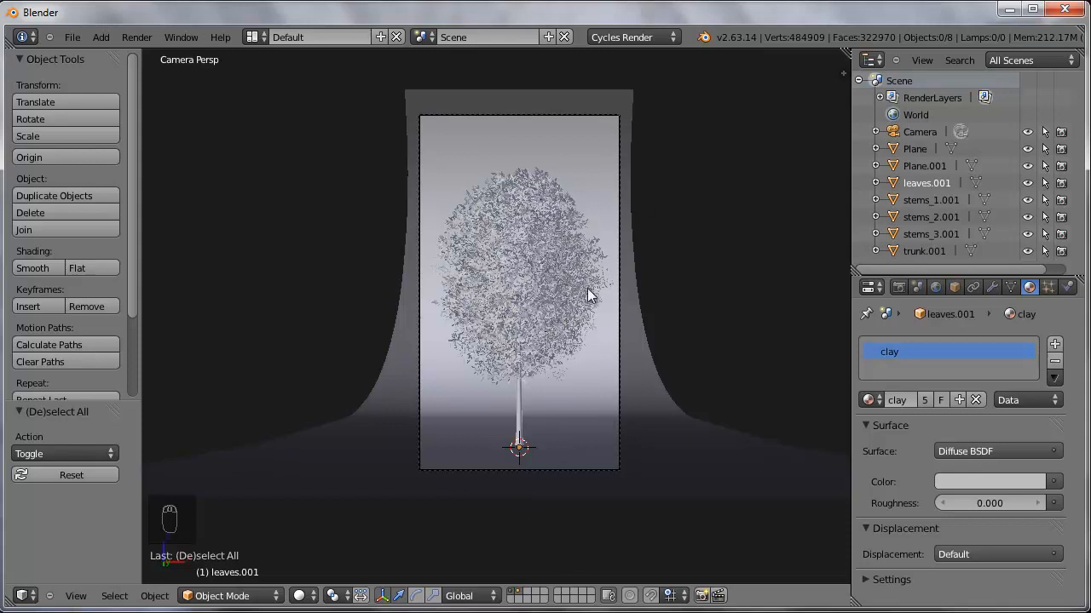
right_click(650, 423)
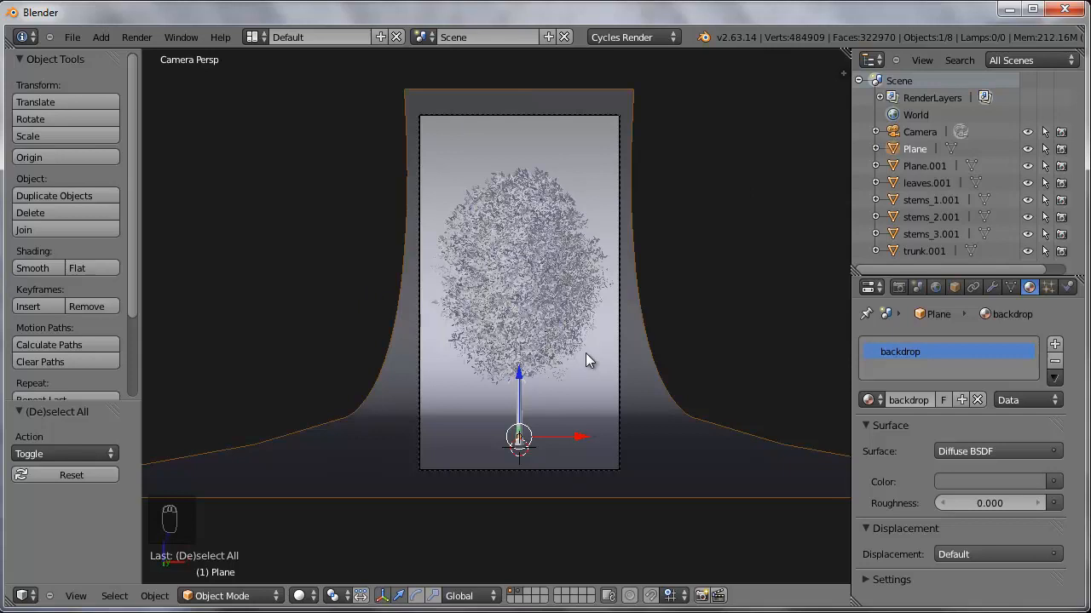
key(F12)
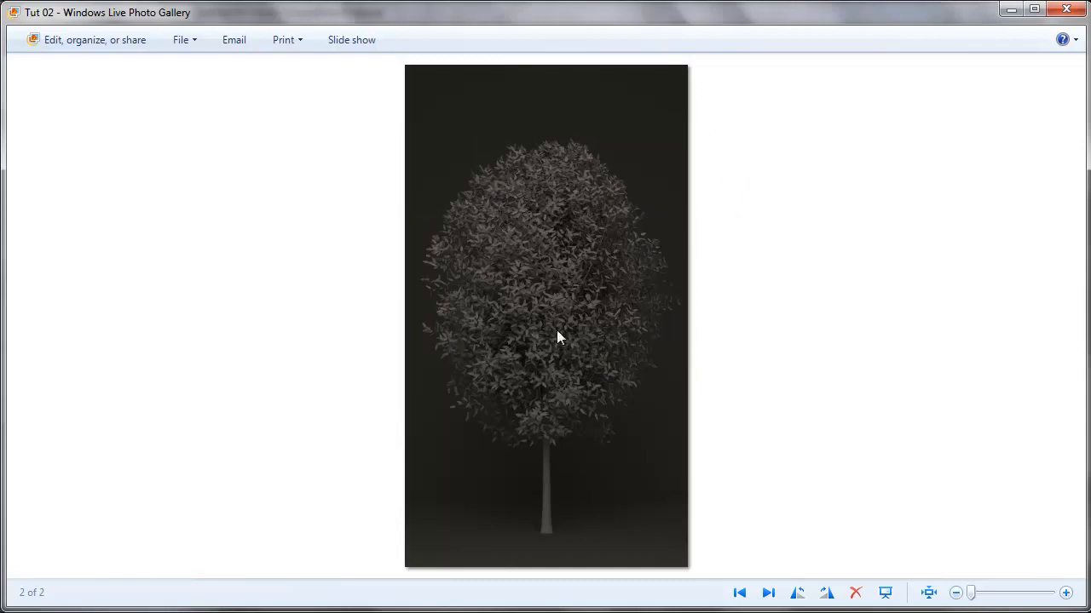
Step: Examine the Tut 02 tree render in Windows Live Photo Gallery, looking closely at the trunk, lower leaves and whole crown
scroll(560, 450, up, 3)
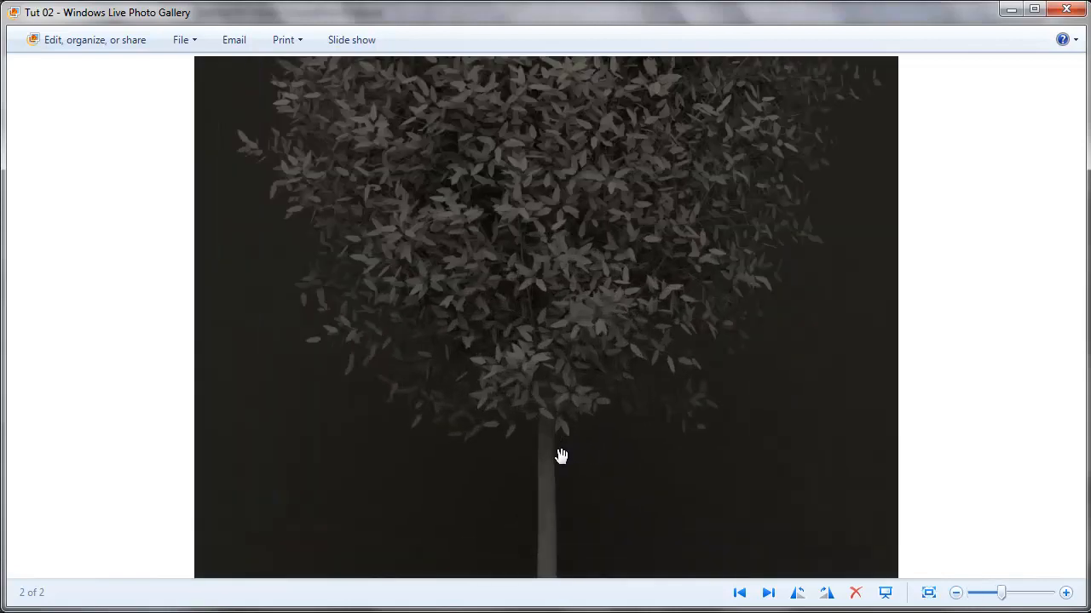
scroll(583, 482, up, 2)
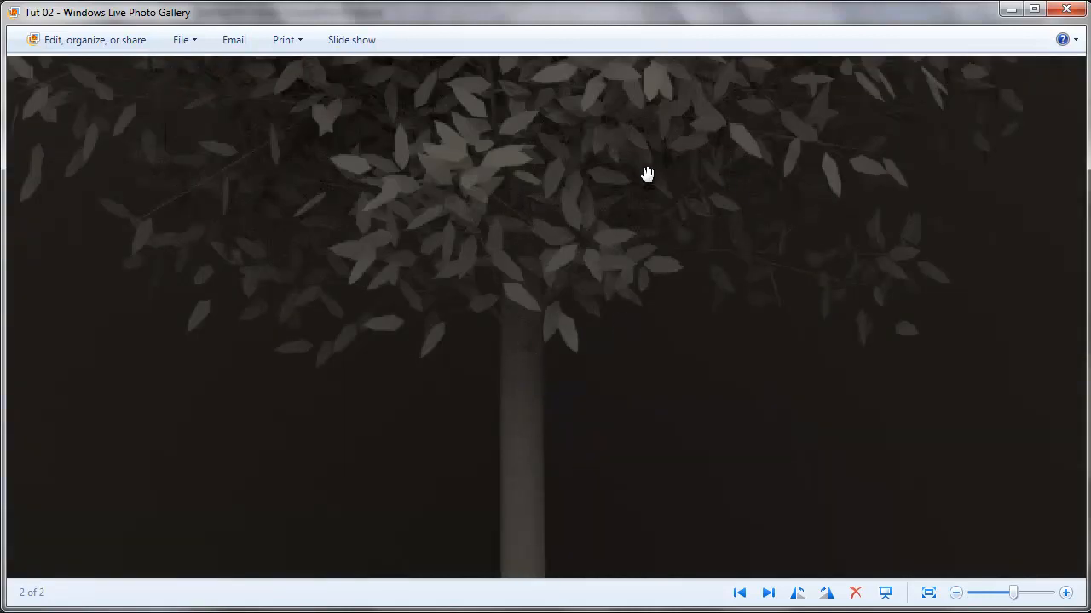
scroll(618, 405, down, 1)
scroll(622, 401, down, 3)
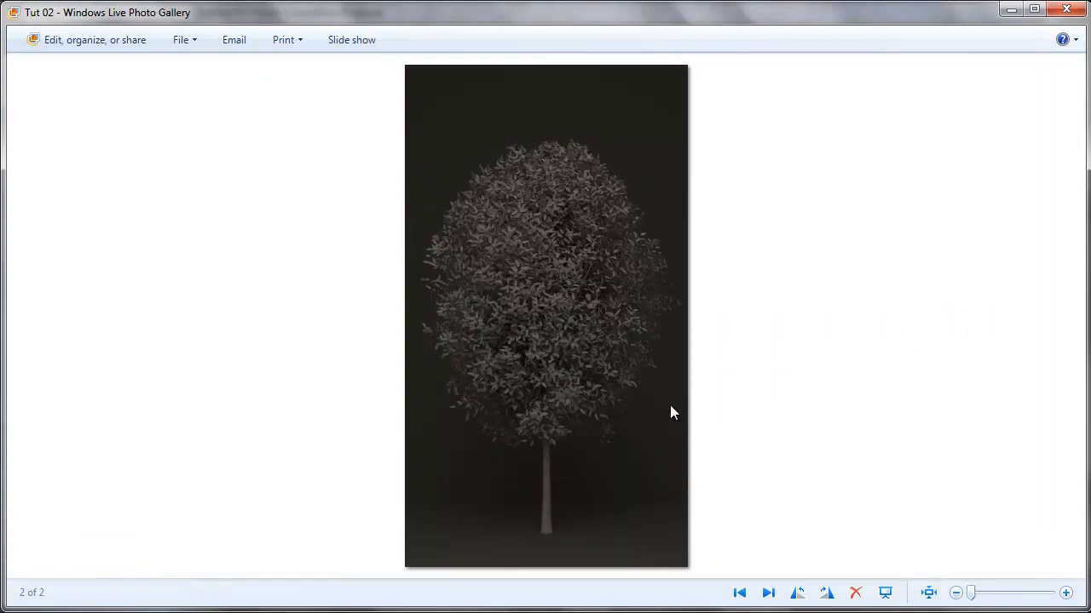
scroll(652, 406, up, 2)
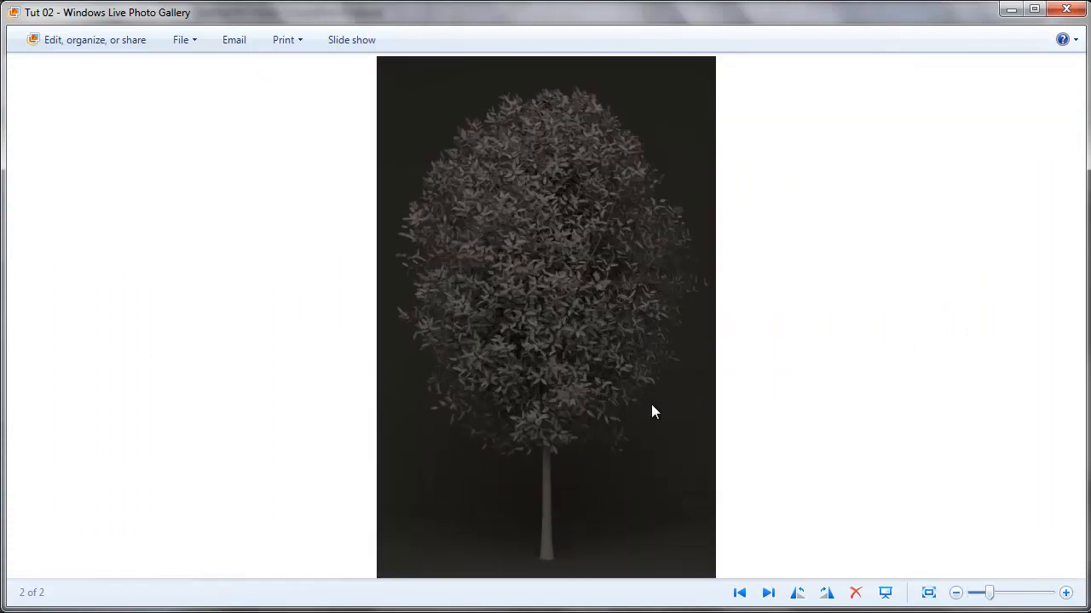
drag(645, 228, 698, 373)
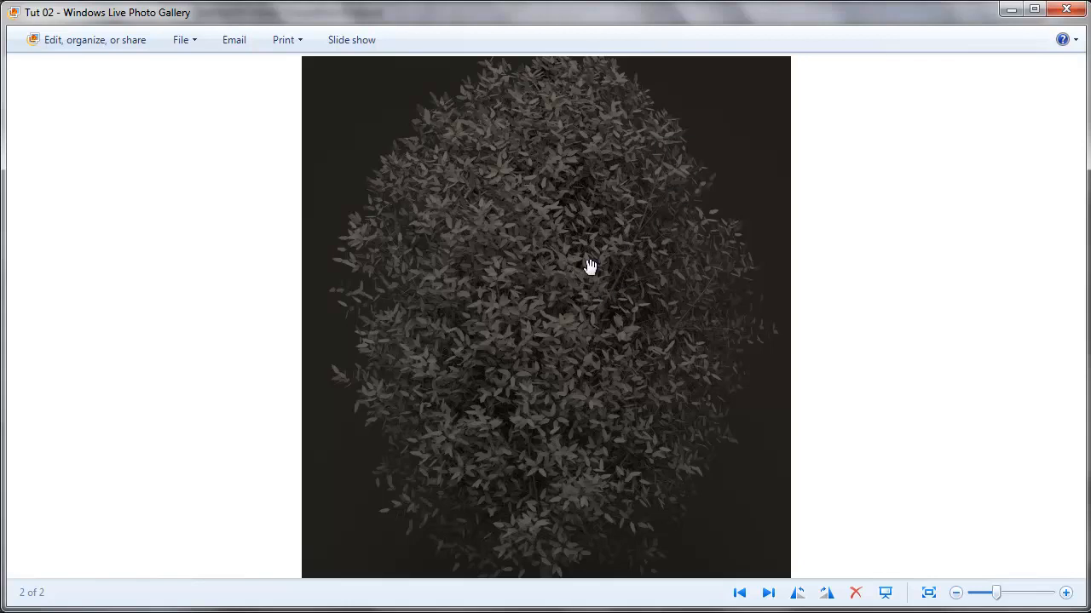
scroll(632, 233, down, 4)
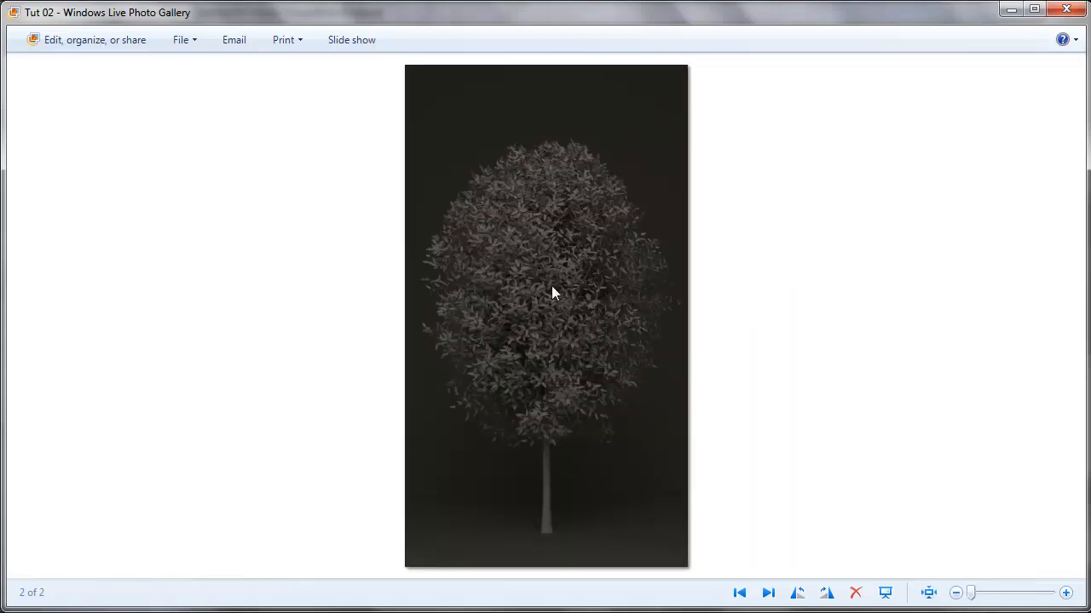
scroll(539, 291, up, 2)
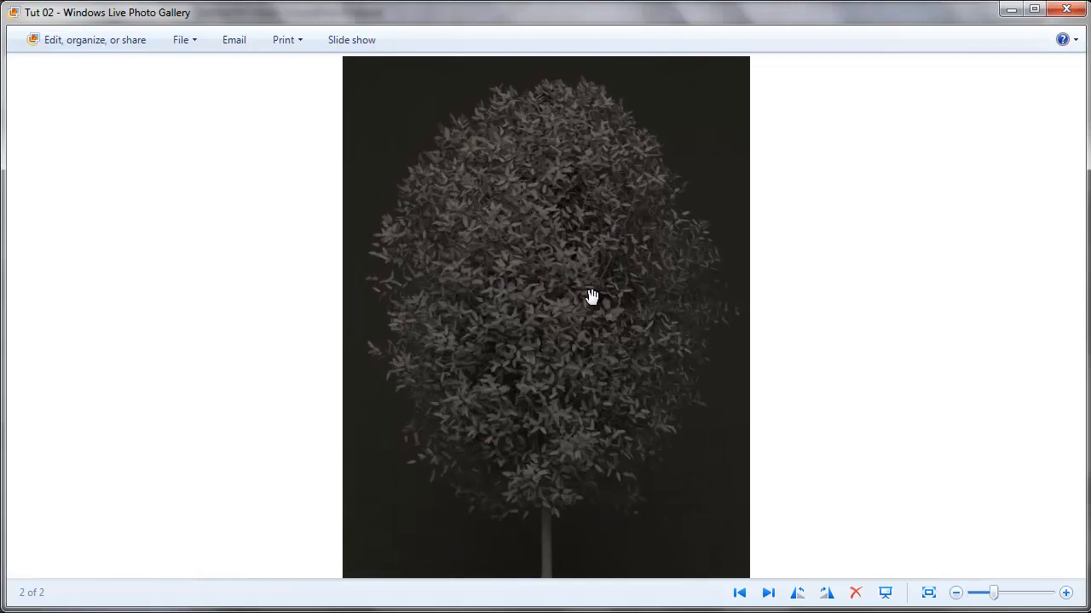
scroll(462, 482, up, 1)
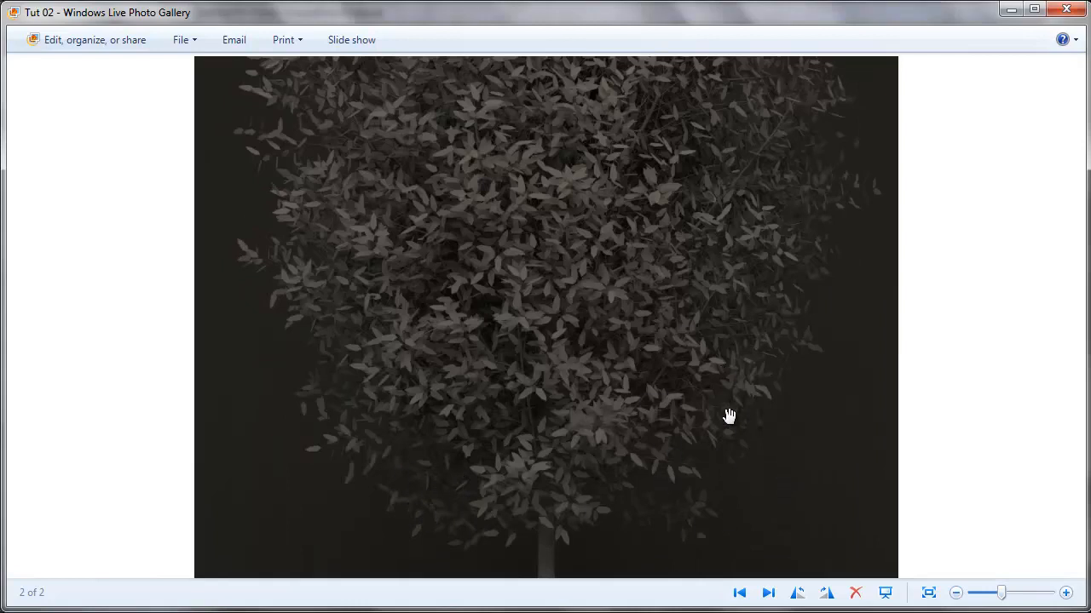
scroll(729, 435, down, 2)
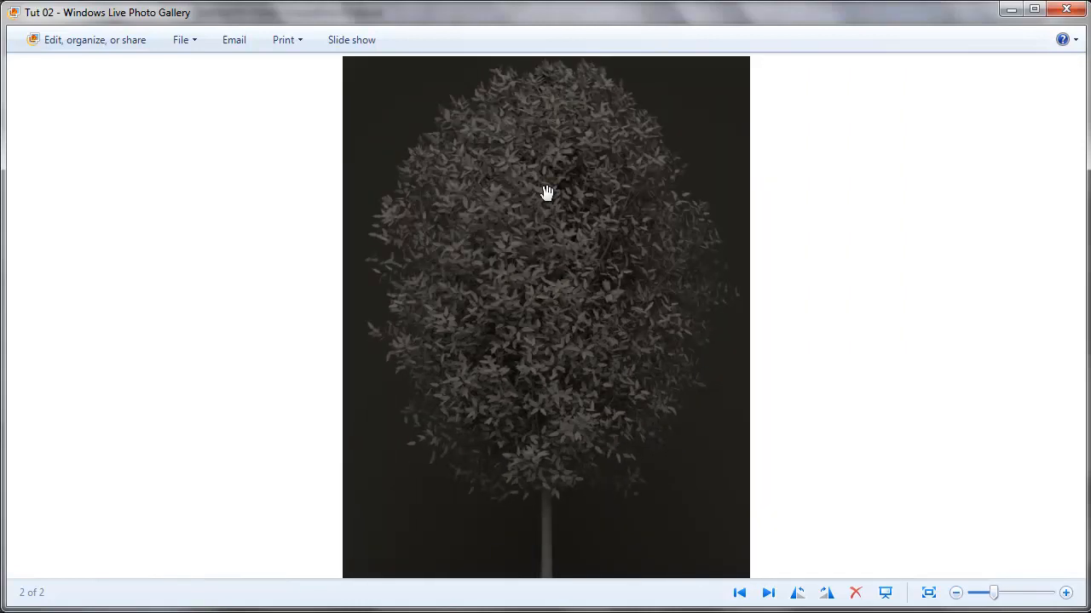
scroll(763, 298, down, 2)
Step: Compare the Ref. 01 reference image with the Tut 02 render, inspecting the crown shape and leaf detail of both trees
key(Left)
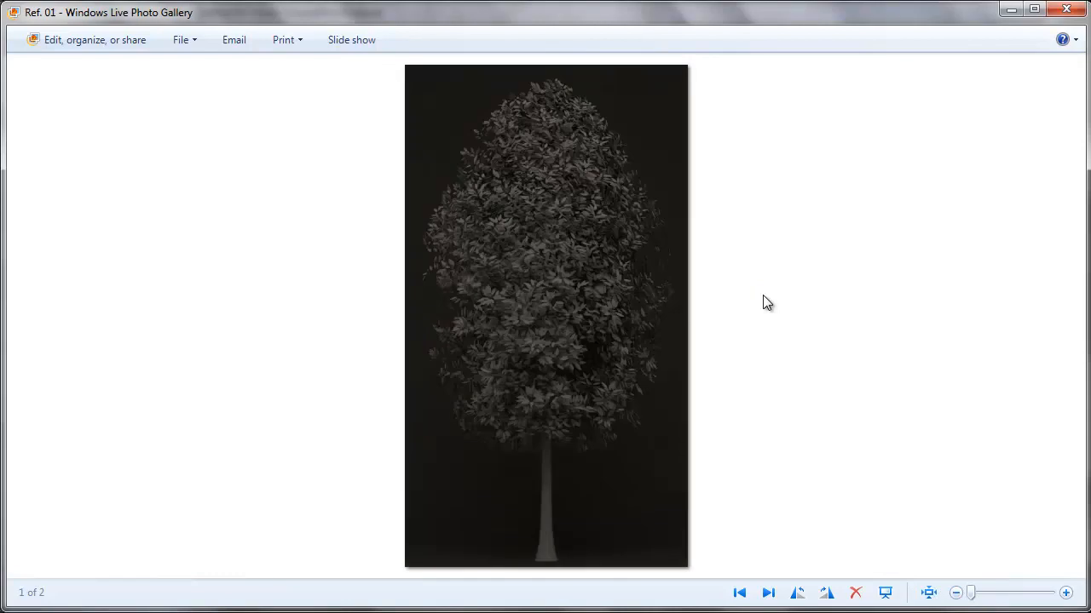
scroll(687, 187, up, 3)
drag(623, 171, 633, 393)
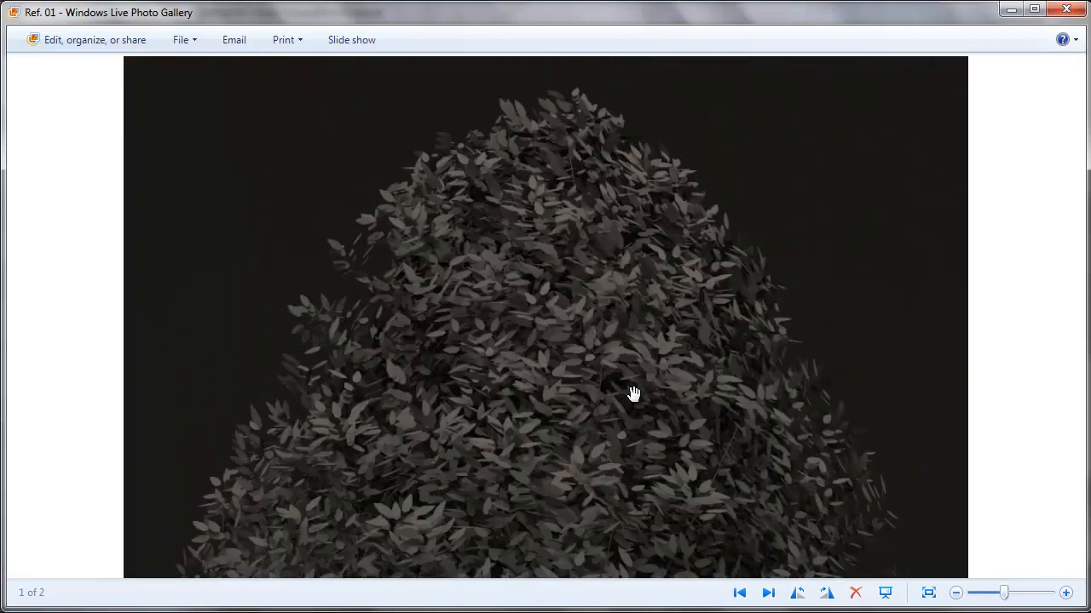
scroll(588, 230, down, 3)
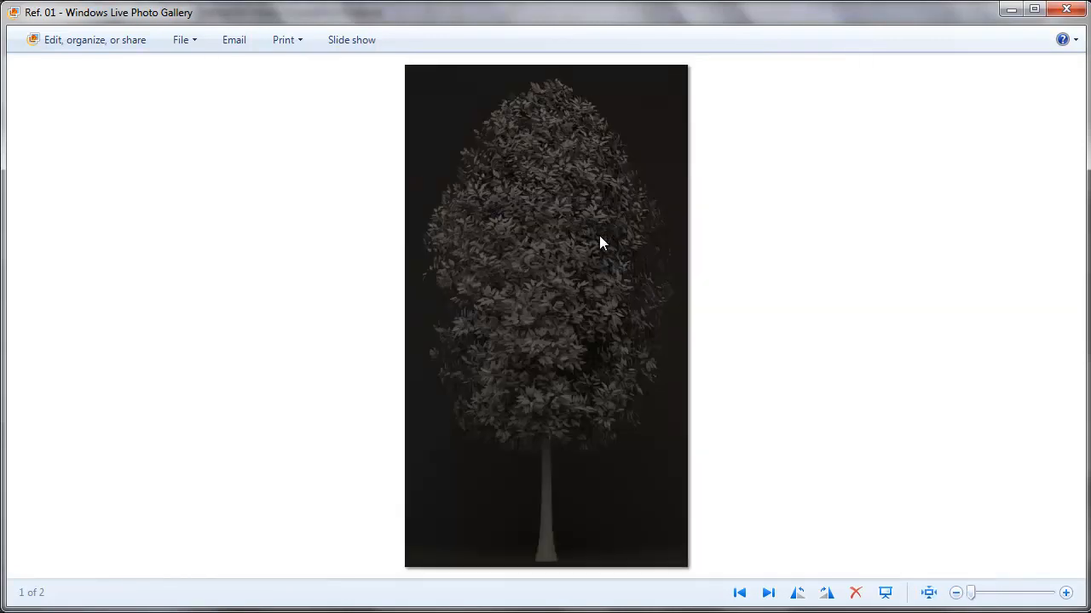
key(Right)
scroll(593, 319, up, 2)
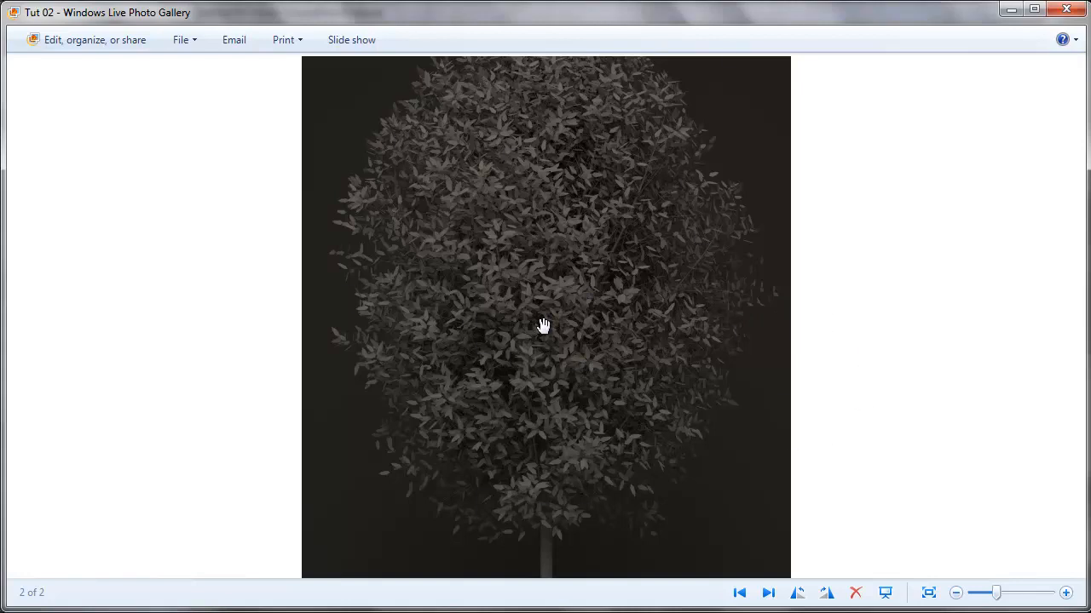
scroll(606, 363, down, 3)
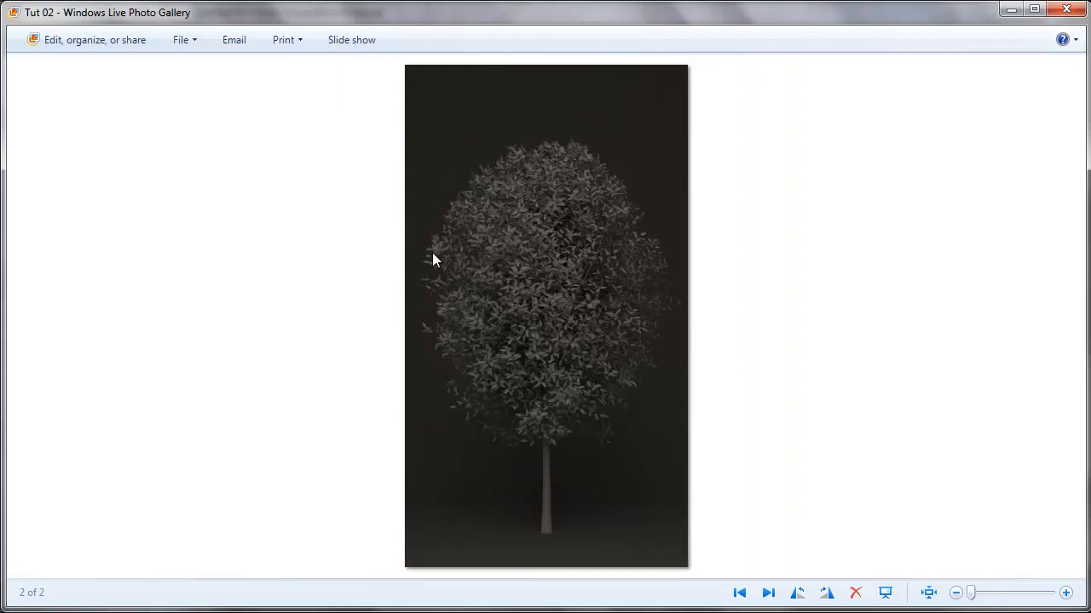